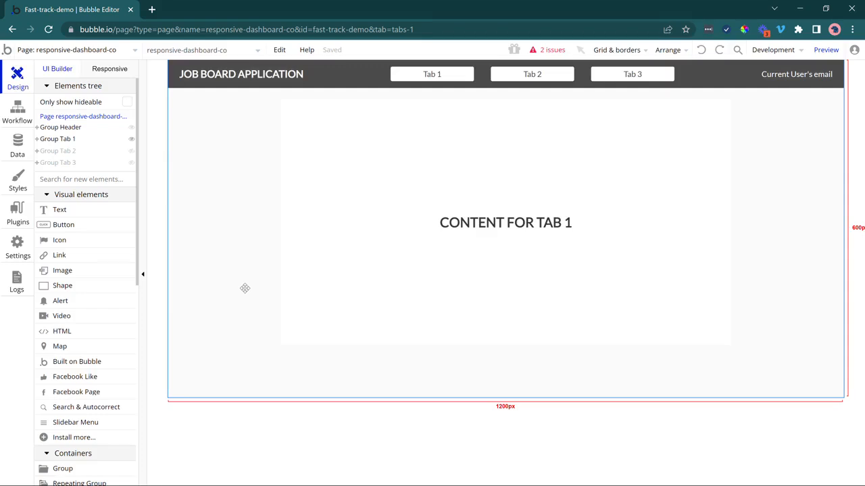
Rename the Group Tab 1 container as Group Jobs.
{"action": "double_click", "coordinate": [326, 195]}
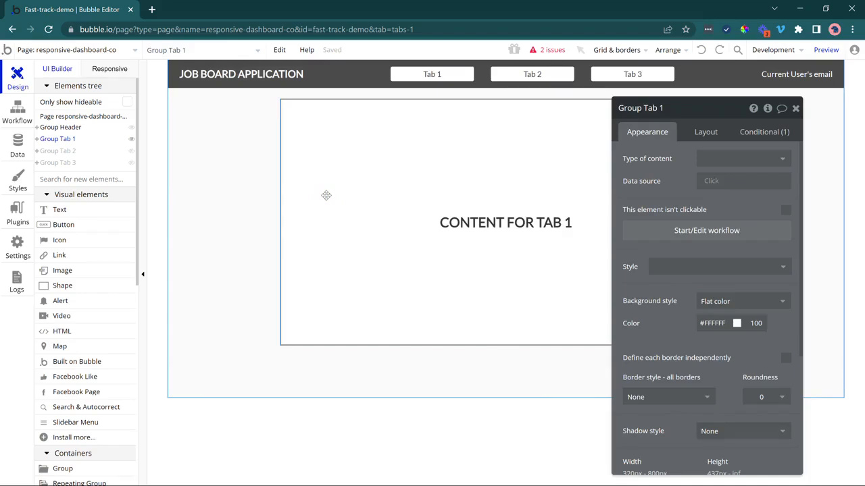
{"action": "left_click_drag", "start_coordinate": [649, 111], "coordinate": [601, 126]}
{"action": "type", "text": "Jobs"}
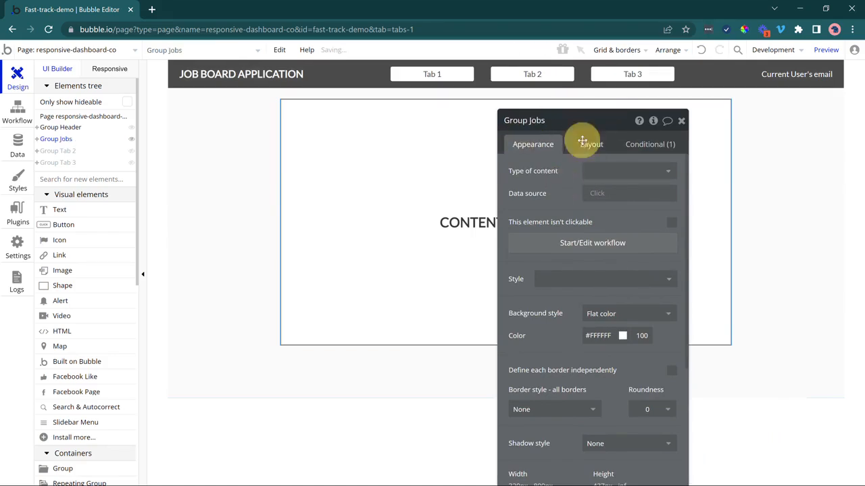
Set the maximum width of Group Jobs to 1000 px.
{"action": "left_click", "coordinate": [578, 142]}
{"action": "left_click_drag", "start_coordinate": [601, 228], "coordinate": [589, 182]}
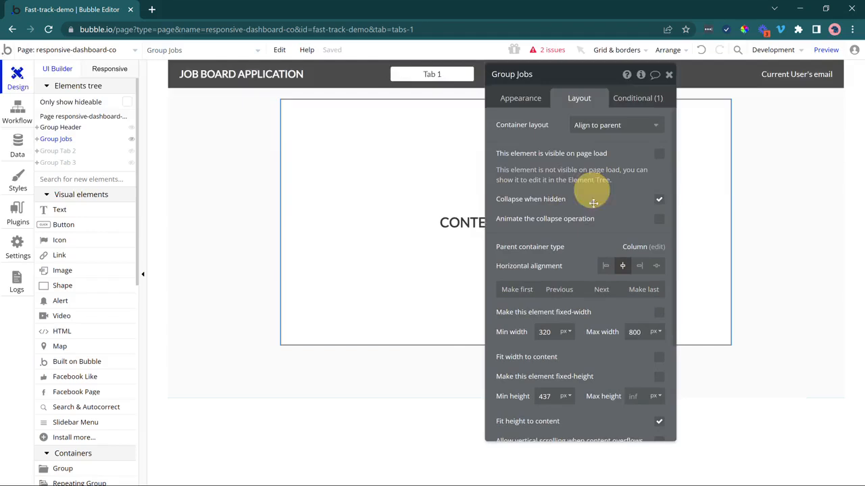
{"action": "double_click", "coordinate": [635, 331]}
{"action": "type", "text": "100"}
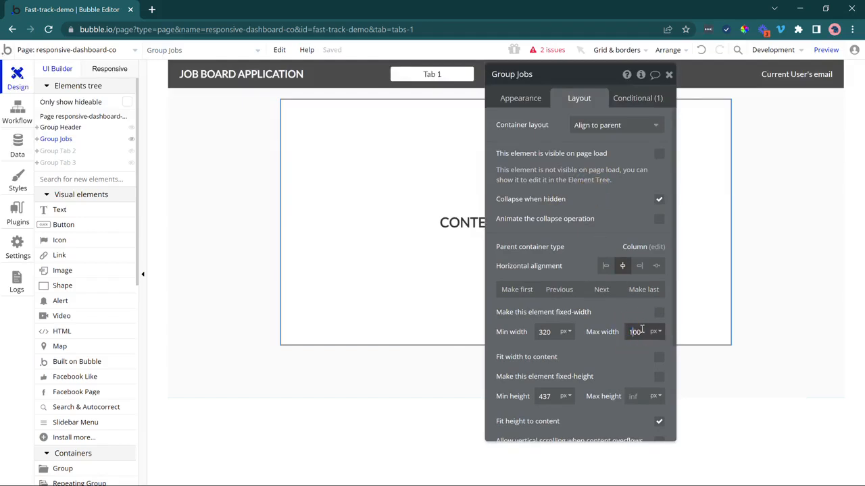
{"action": "type", "text": "0"}
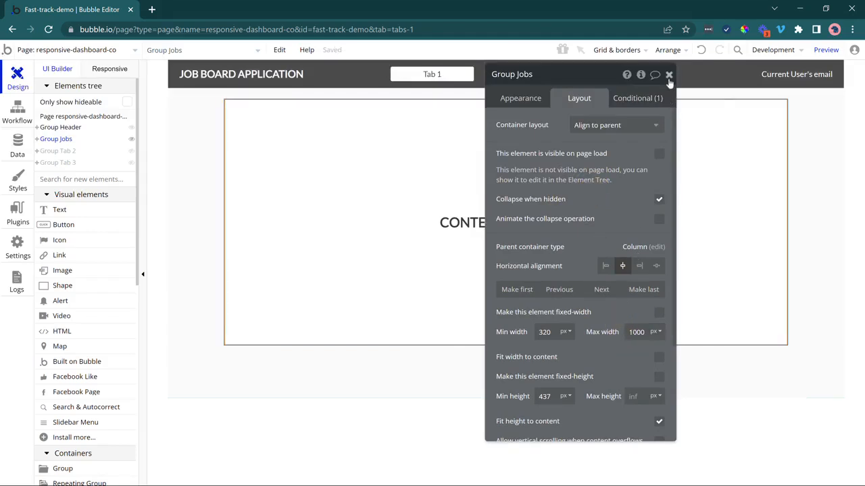
{"action": "left_click", "coordinate": [669, 75]}
Delete the CONTENT FOR TAB 1 text and set the container layout of Group Jobs to Row.
{"action": "left_click", "coordinate": [502, 224]}
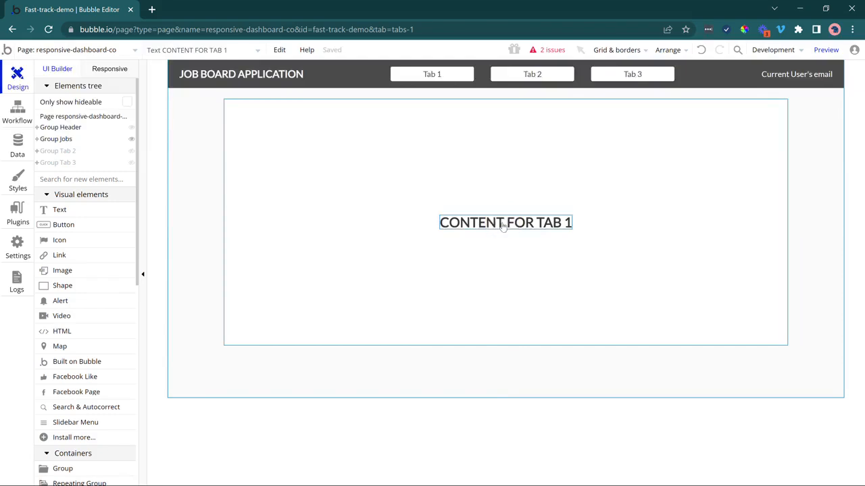
{"action": "key", "text": "Delete"}
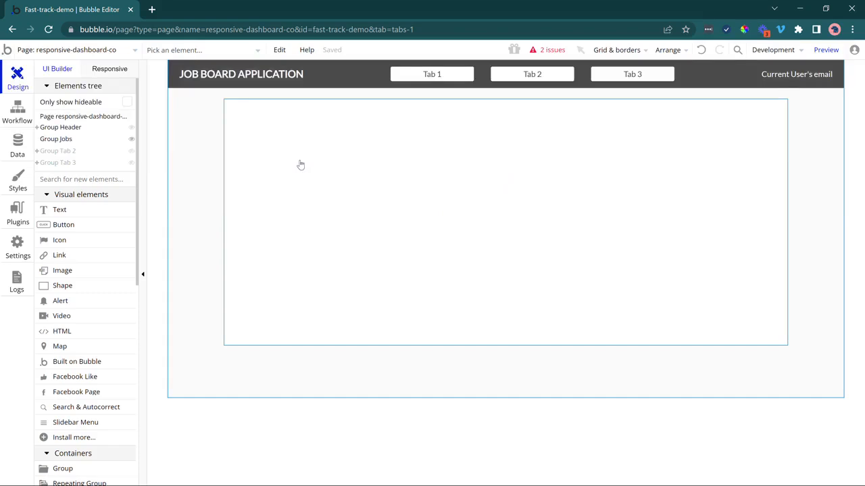
{"action": "left_click", "coordinate": [299, 161]}
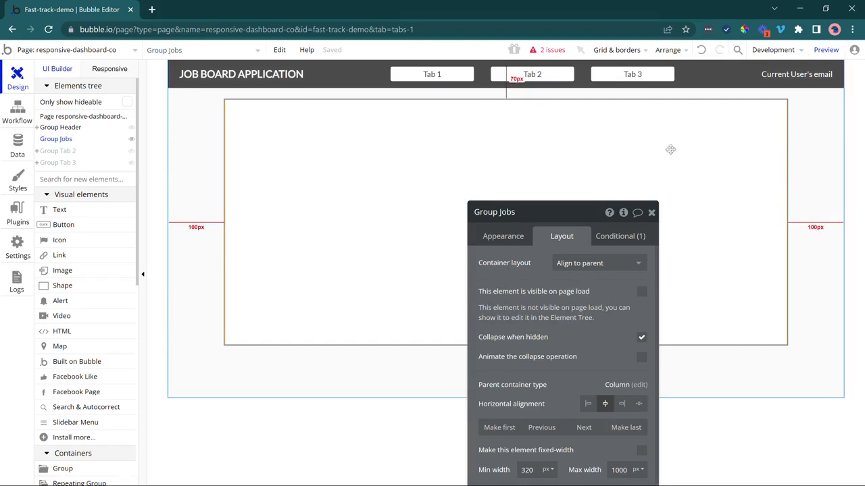
{"action": "left_click", "coordinate": [597, 264]}
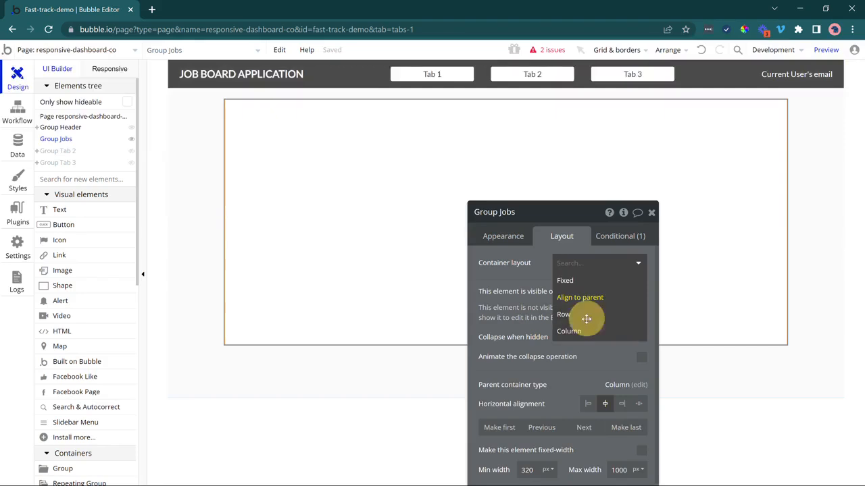
{"action": "left_click", "coordinate": [582, 315]}
Draw a group about 435 px wide and 405 px high in the left part of Group Jobs.
{"action": "scroll", "coordinate": [68, 301], "scroll_direction": "down", "scroll_amount": 5}
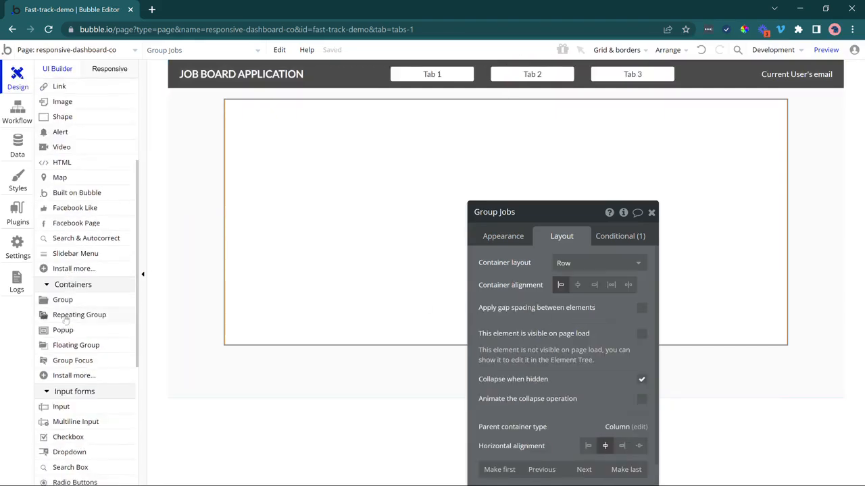
{"action": "left_click", "coordinate": [60, 300]}
{"action": "mouse_move", "coordinate": [232, 107]}
{"action": "left_mouse_down"}
{"action": "mouse_move", "coordinate": [516, 164]}
{"action": "mouse_move", "coordinate": [467, 320]}
{"action": "mouse_move", "coordinate": [478, 335]}
{"action": "left_mouse_up"}
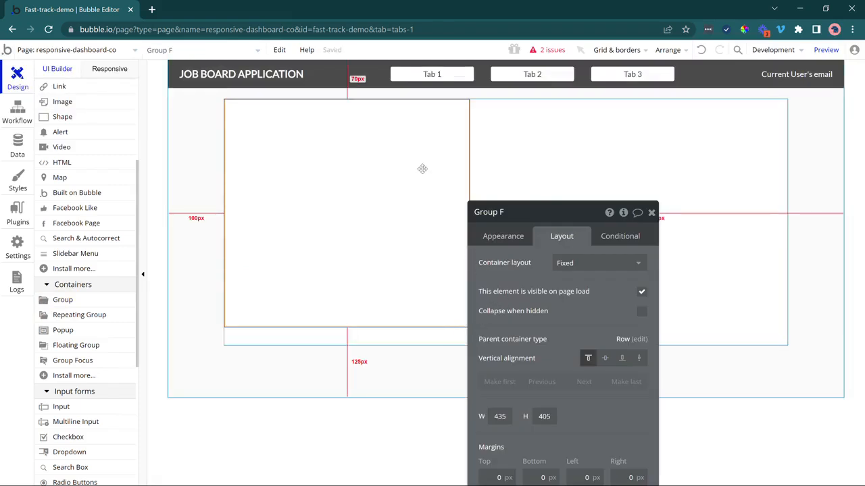
{"action": "left_click", "coordinate": [645, 167]}
Give the new group a pale green #E5EDD0 background and rename it Group List.
{"action": "left_click", "coordinate": [295, 145]}
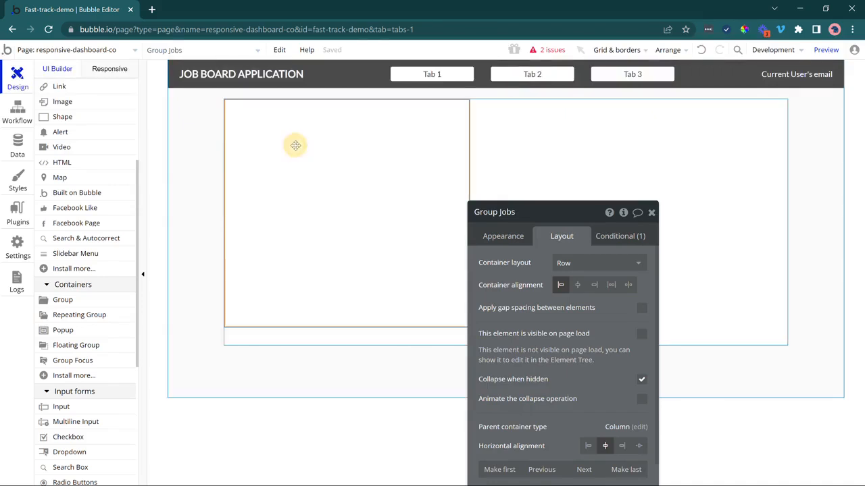
{"action": "left_click_drag", "start_coordinate": [524, 282], "coordinate": [530, 218]}
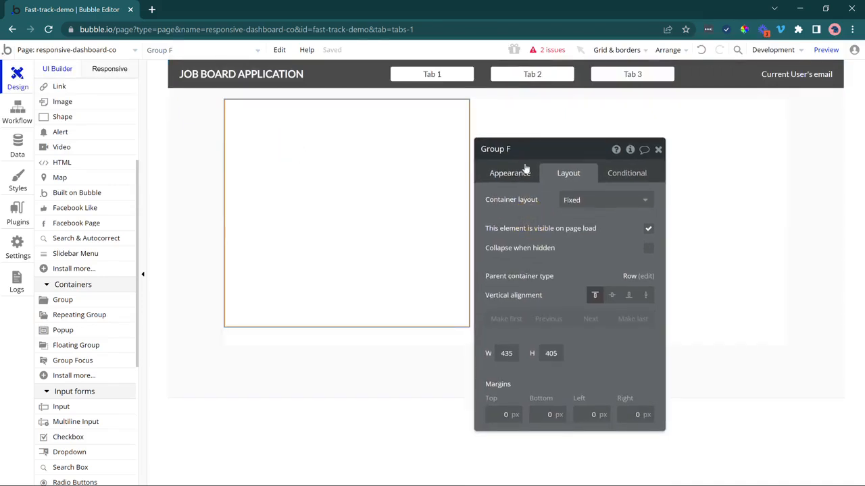
{"action": "left_click", "coordinate": [522, 174]}
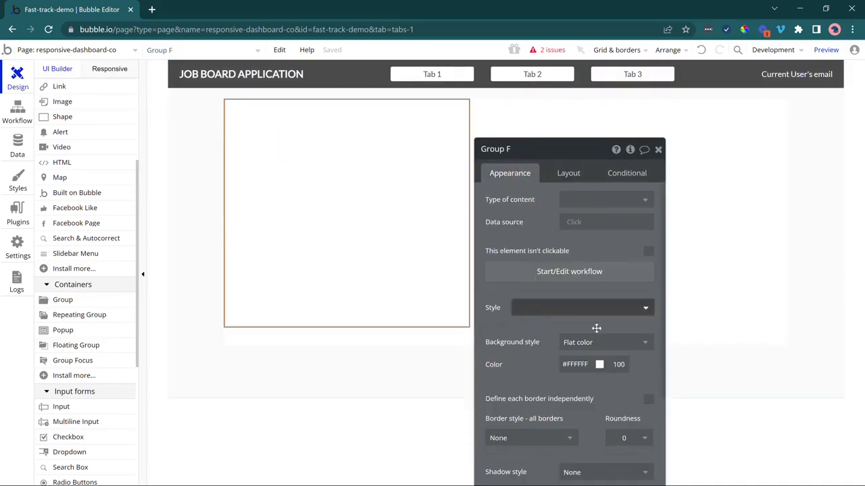
{"action": "left_click", "coordinate": [591, 364]}
{"action": "left_click", "coordinate": [650, 438]}
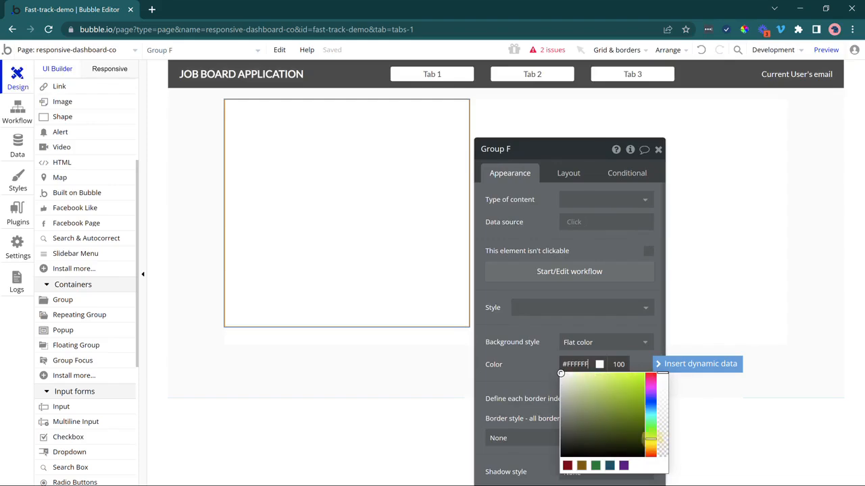
{"action": "left_click", "coordinate": [571, 379]}
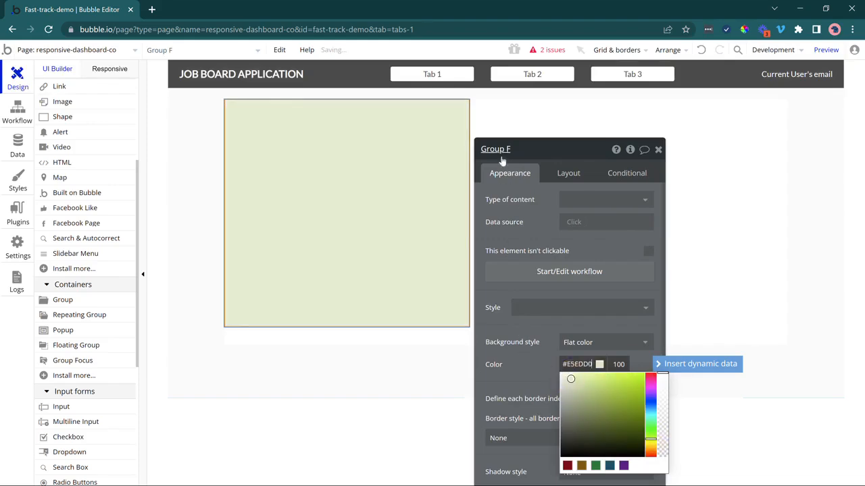
{"action": "left_click_drag", "start_coordinate": [509, 189], "coordinate": [520, 187]}
{"action": "left_click", "coordinate": [527, 150]}
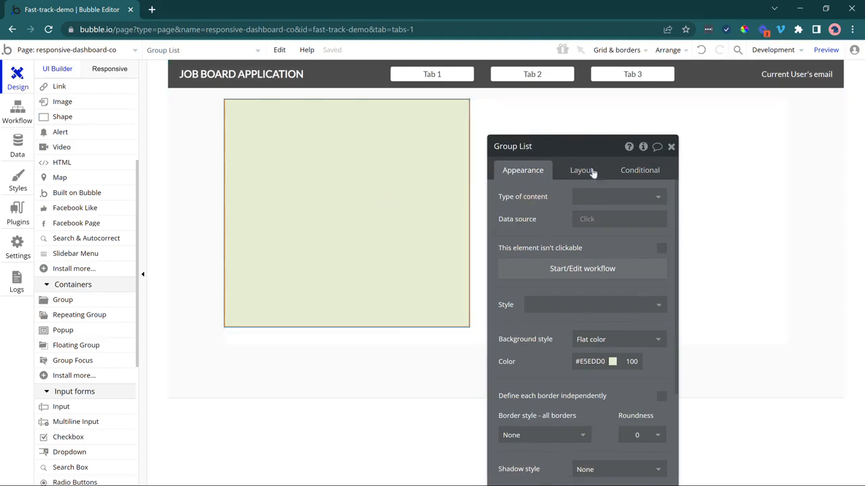
Duplicate Group List within Group Jobs and rename the copy Group Edit.
{"action": "key", "text": "ctrl+c"}
{"action": "key", "text": "ctrl+v"}
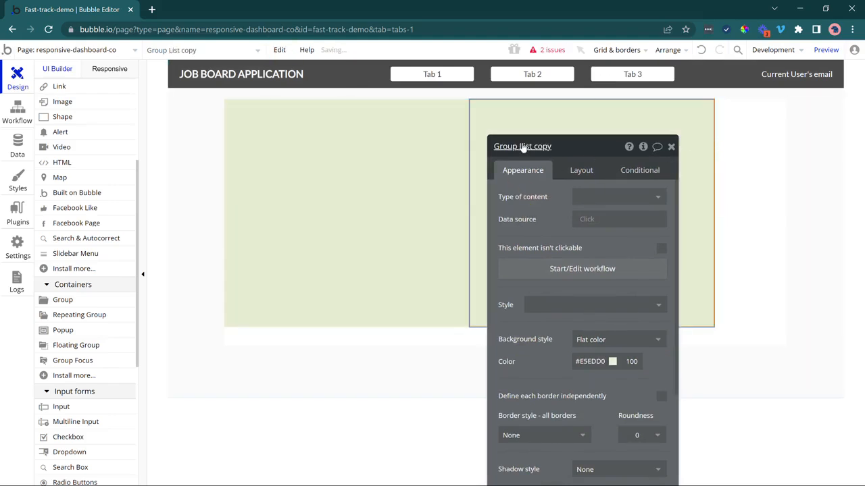
{"action": "left_click", "coordinate": [520, 145]}
{"action": "left_click_drag", "start_coordinate": [520, 146], "coordinate": [571, 144]}
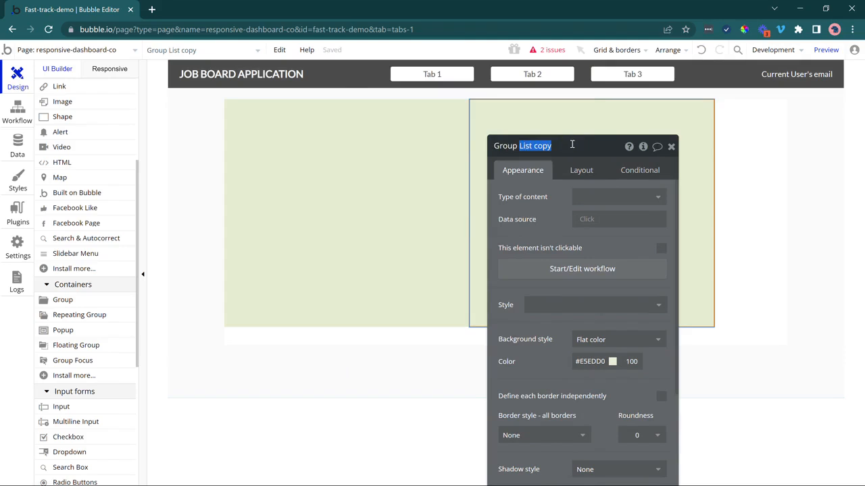
{"action": "type", "text": "Edit"}
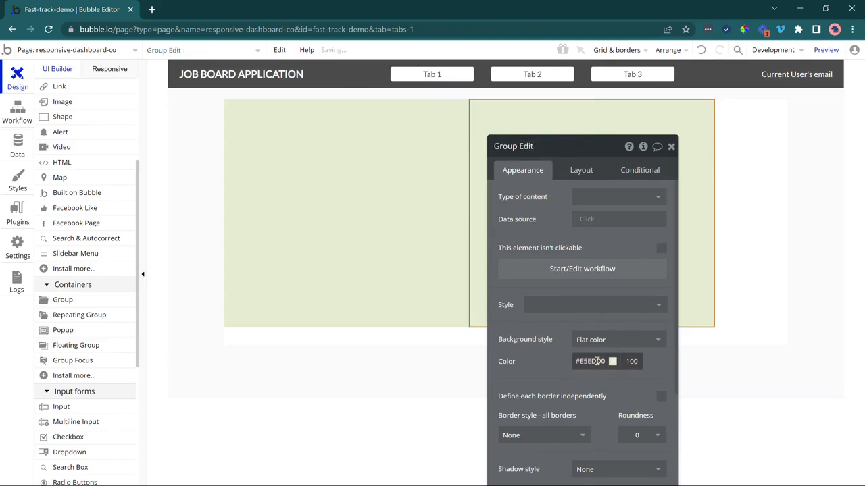
Change the background color of Group Edit to the light blue #CED7ED.
{"action": "left_click", "coordinate": [604, 362]}
{"action": "left_click_drag", "start_coordinate": [663, 436], "coordinate": [663, 402]}
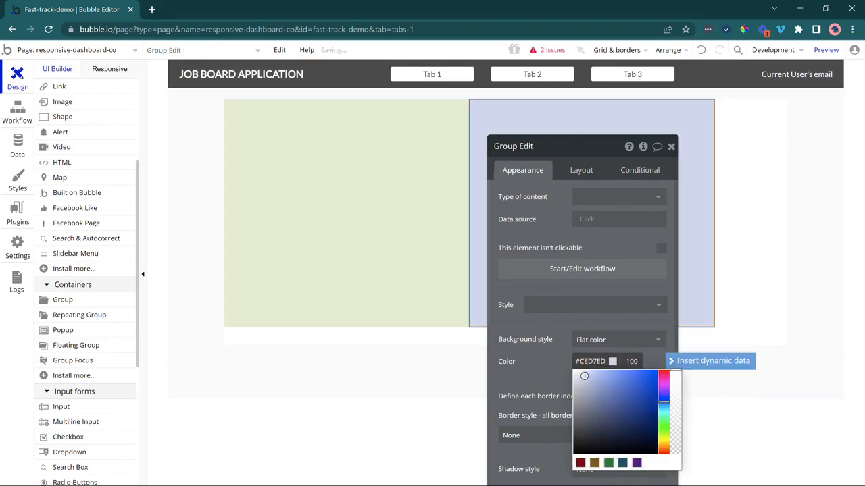
{"action": "left_click_drag", "start_coordinate": [524, 216], "coordinate": [171, 257]}
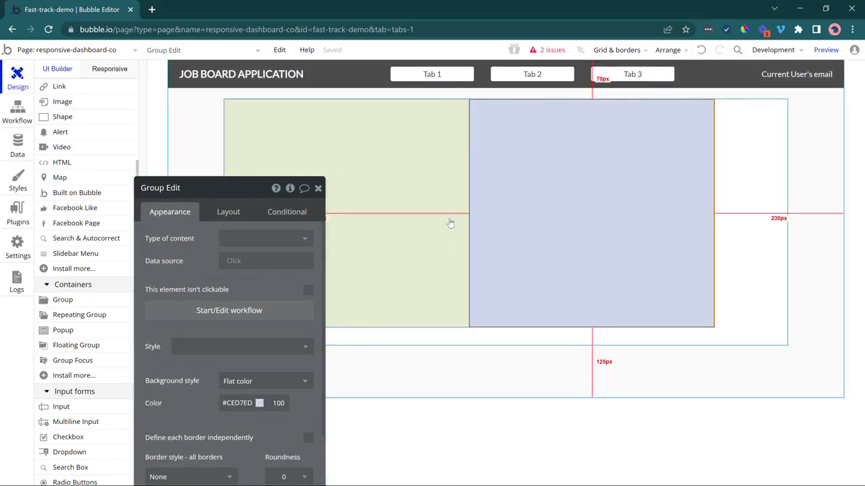
Set the container alignment of Group Jobs to space around, spreading its two child groups horizontally.
{"action": "left_click", "coordinate": [739, 203]}
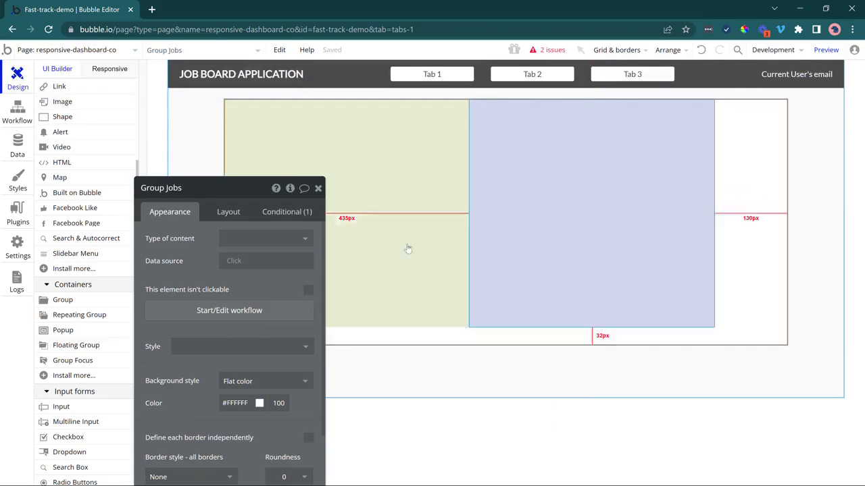
{"action": "left_click", "coordinate": [154, 192]}
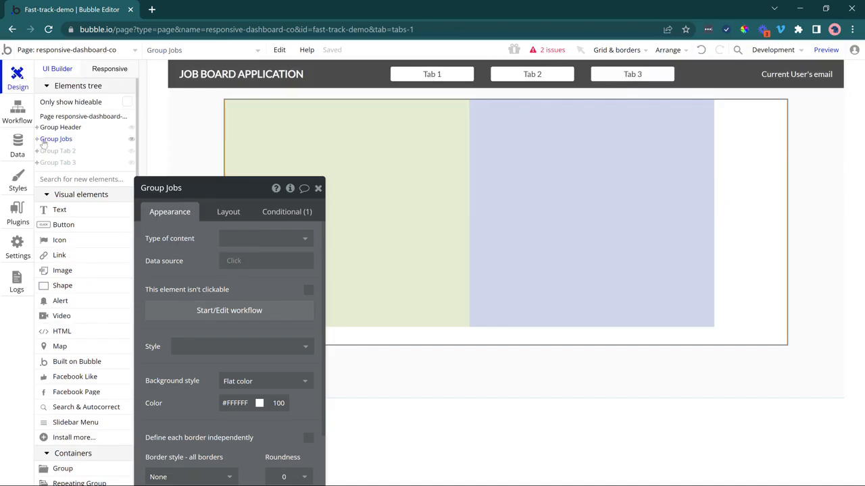
{"action": "left_click", "coordinate": [38, 139]}
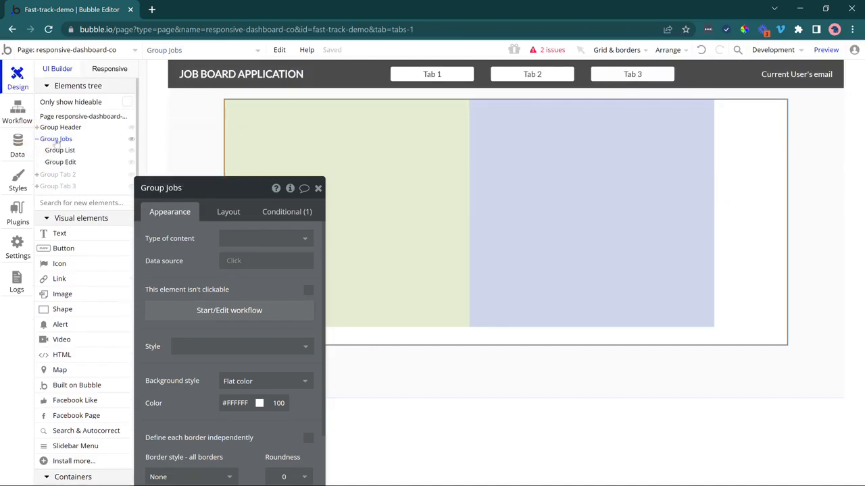
{"action": "left_click", "coordinate": [228, 211]}
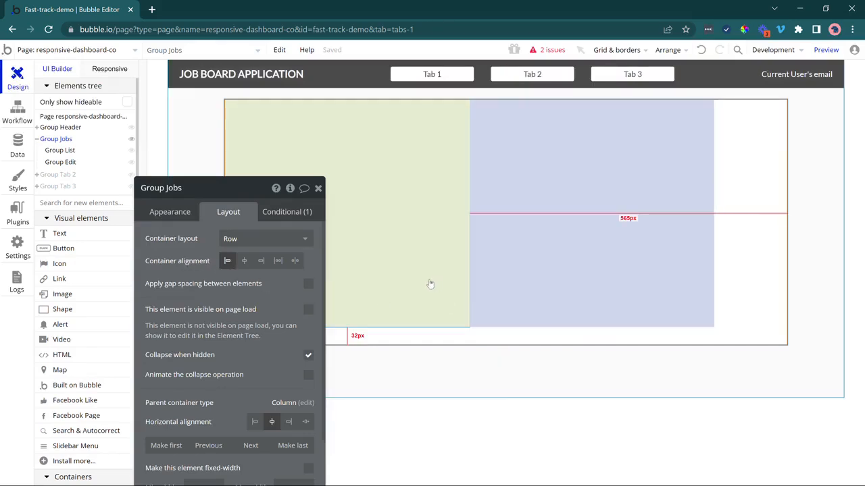
{"action": "left_click", "coordinate": [277, 261]}
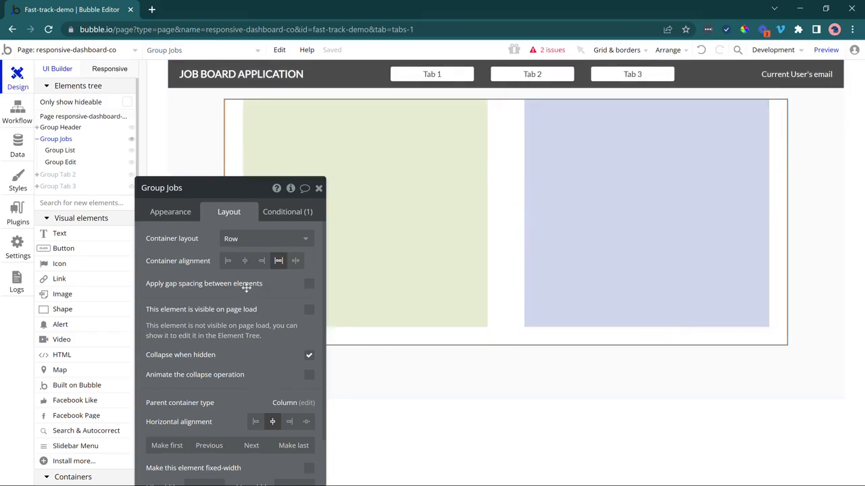
{"action": "left_click_drag", "start_coordinate": [247, 291], "coordinate": [183, 247]}
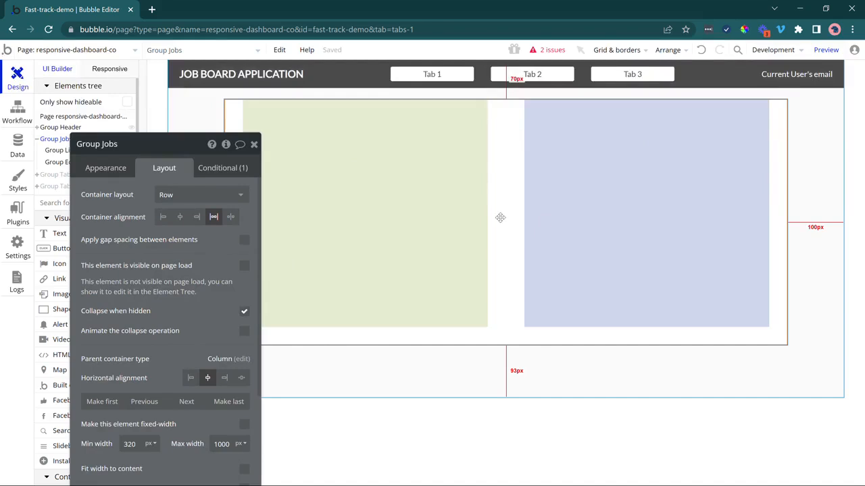
Center both Group List and Group Edit vertically within Group Jobs.
{"action": "left_click", "coordinate": [433, 233]}
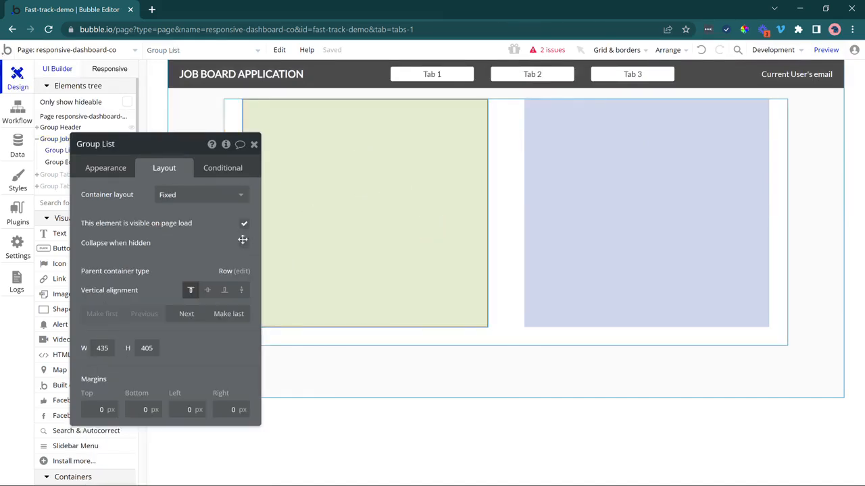
{"action": "left_click", "coordinate": [207, 290]}
{"action": "left_click", "coordinate": [550, 251]}
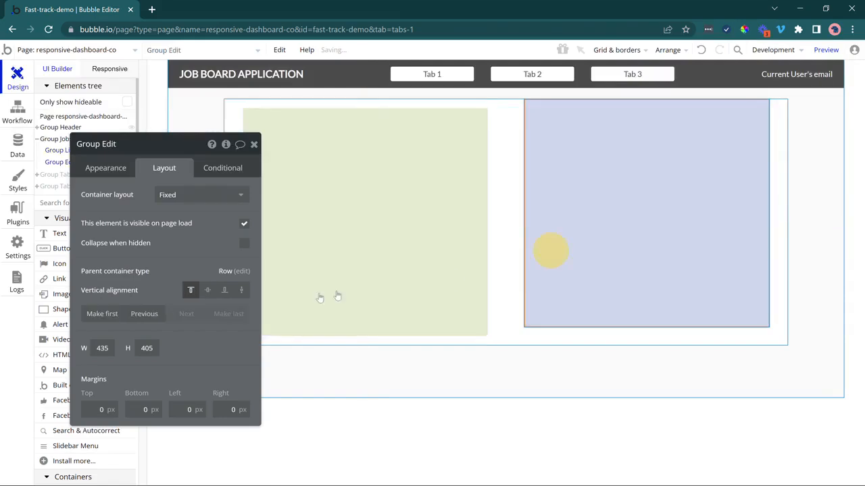
{"action": "left_click", "coordinate": [207, 290]}
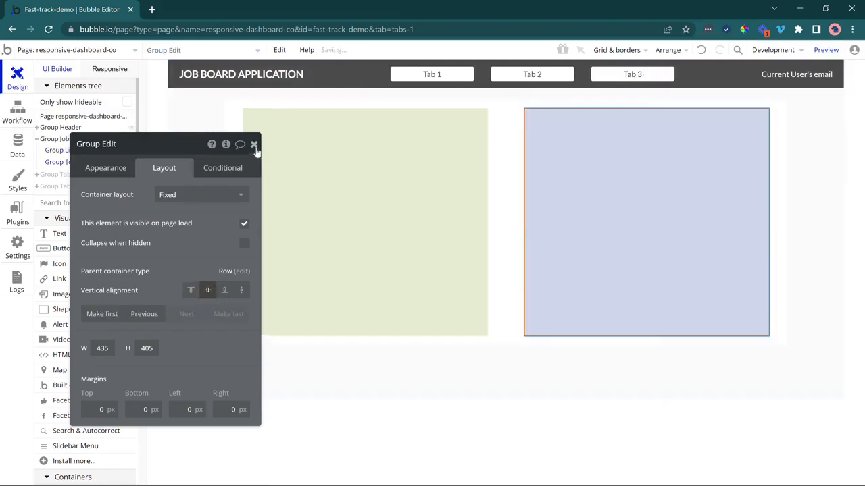
{"action": "left_click", "coordinate": [254, 144]}
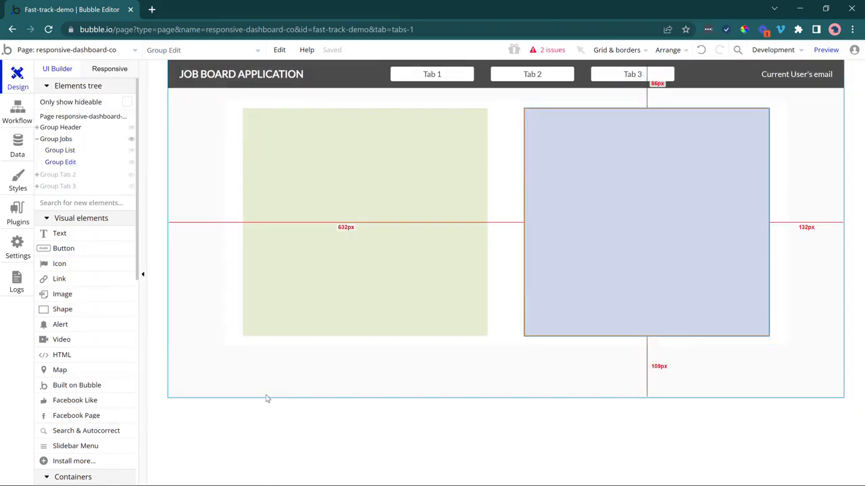
Draw a repeating group about 417 px wide and 287 px high in the lower part of Group List.
{"action": "left_click", "coordinate": [328, 260]}
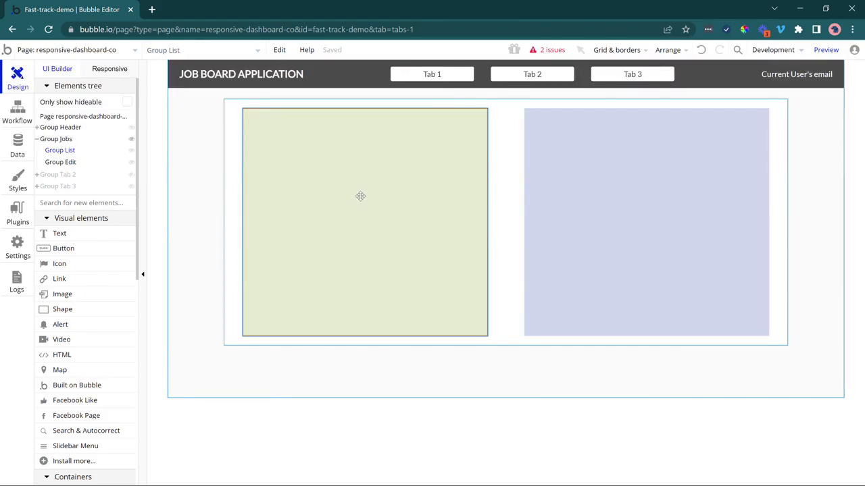
{"action": "scroll", "coordinate": [64, 287], "scroll_direction": "down", "scroll_amount": 5}
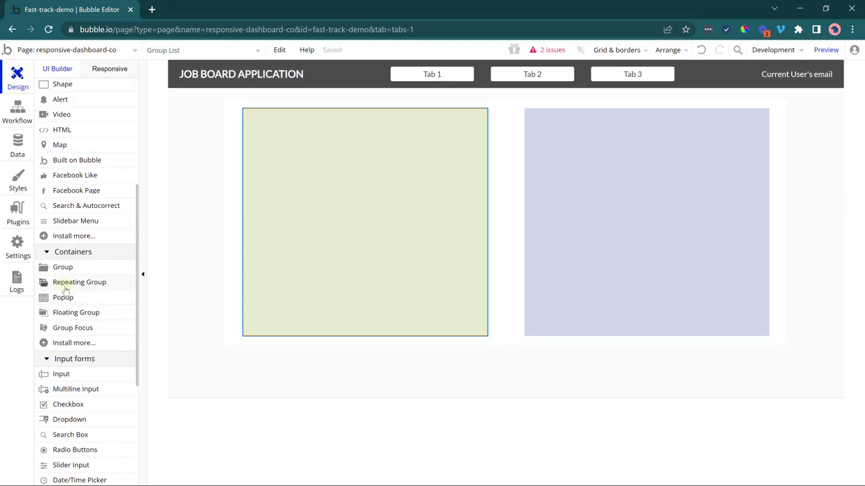
{"action": "left_click", "coordinate": [67, 284]}
{"action": "left_click_drag", "start_coordinate": [247, 159], "coordinate": [482, 320]}
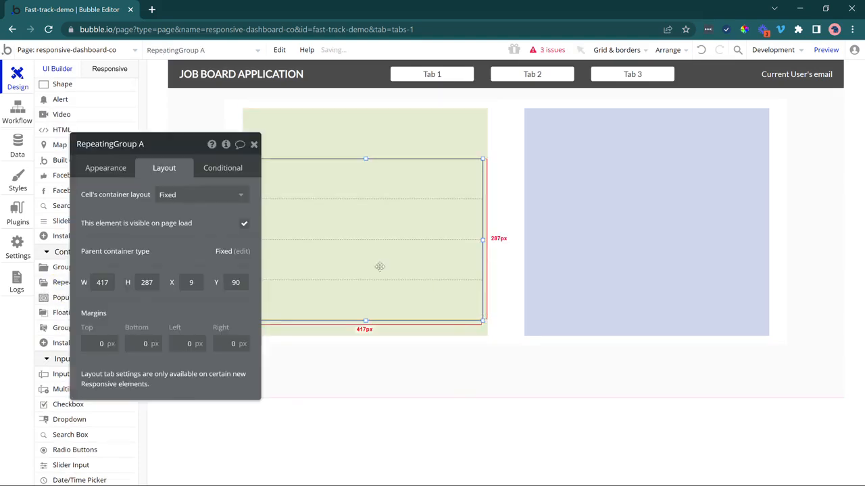
Rename the new repeating group in Group List as RG Jobs.
{"action": "left_click", "coordinate": [107, 174]}
{"action": "left_click", "coordinate": [116, 149]}
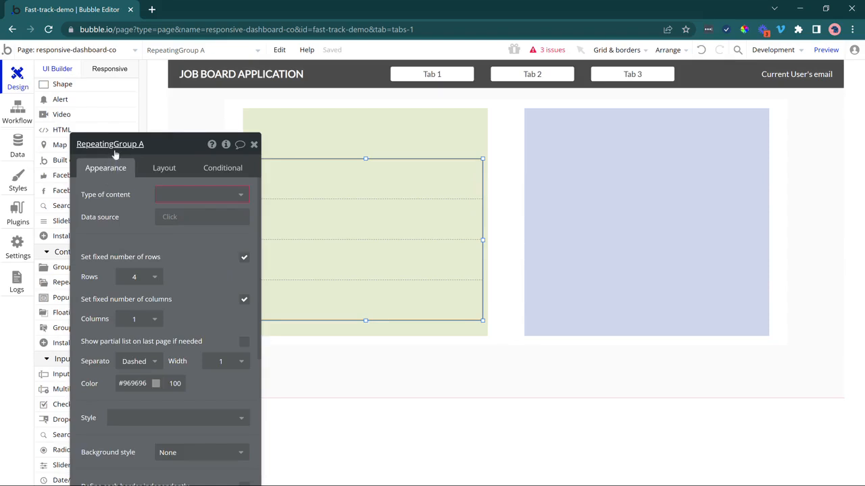
{"action": "key", "text": "ctrl+a"}
{"action": "type", "text": "RG Jobs"}
{"action": "left_click", "coordinate": [112, 194]}
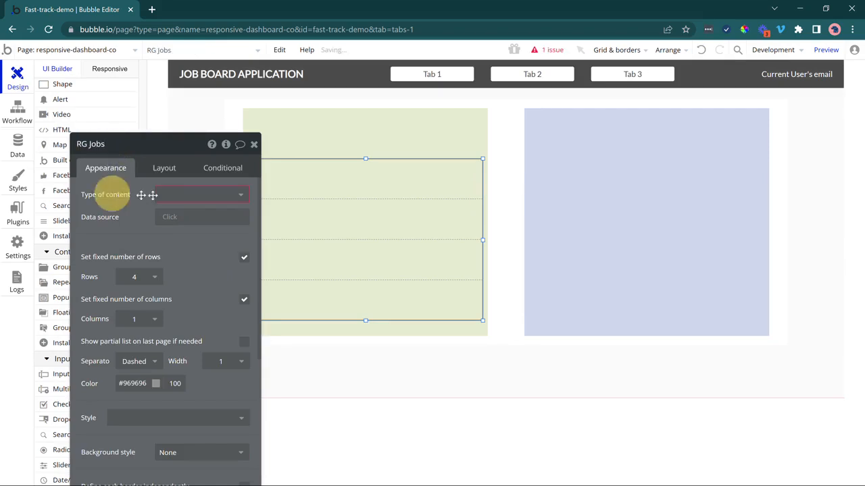
Set the content type of RG Jobs to Job Post and its data source to a search for Job Posts.
{"action": "left_click", "coordinate": [183, 196]}
{"action": "left_click", "coordinate": [186, 280]}
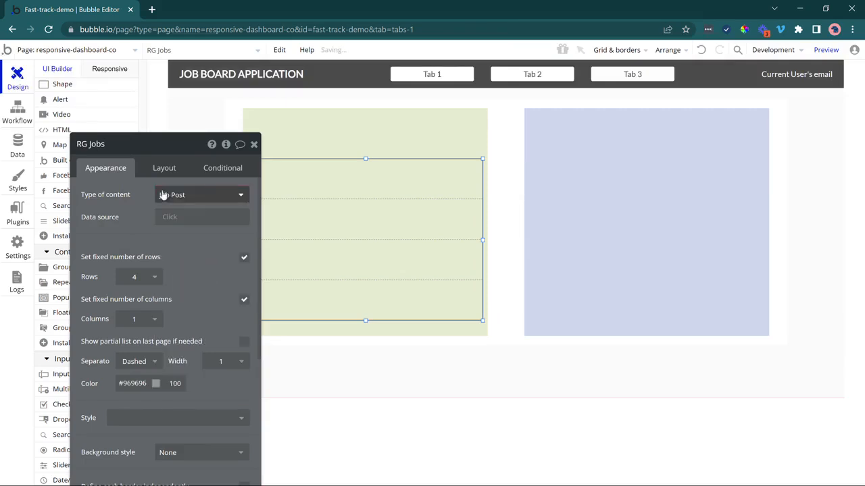
{"action": "left_click", "coordinate": [173, 217]}
{"action": "left_click", "coordinate": [193, 281]}
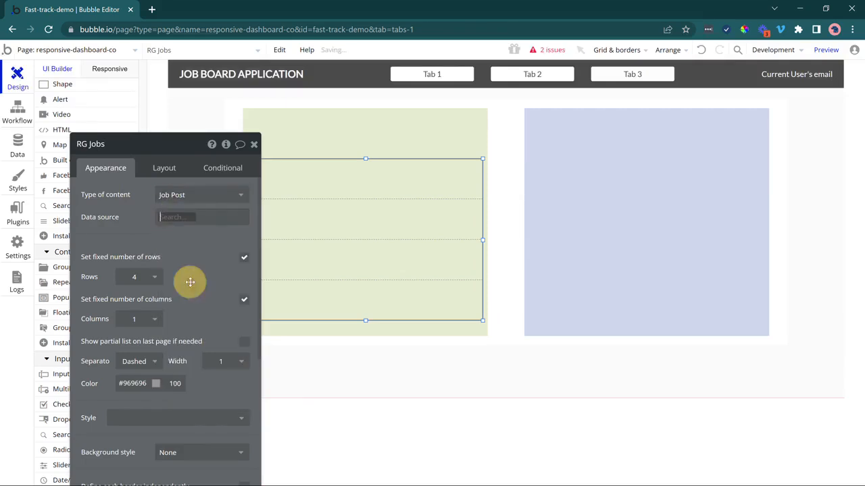
{"action": "left_click", "coordinate": [391, 171]}
{"action": "left_click", "coordinate": [380, 252]}
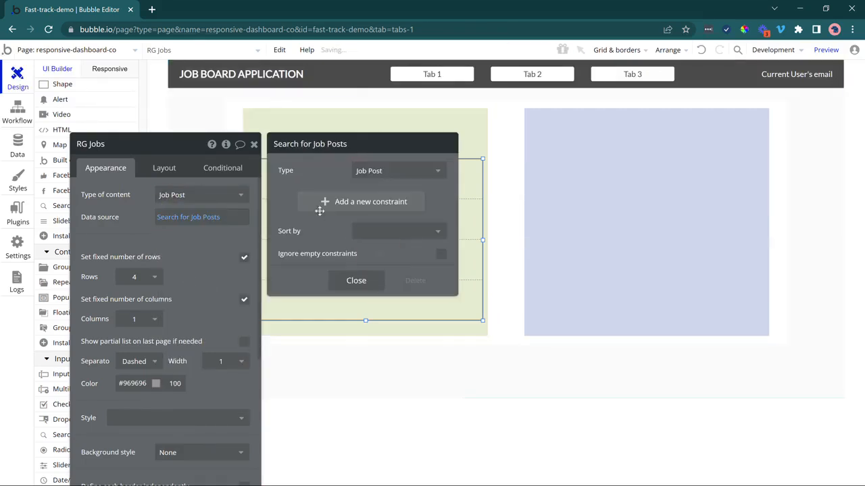
Add a constraint to the Job Posts search so that Company = Current User's Company.
{"action": "left_click", "coordinate": [319, 206]}
{"action": "left_click", "coordinate": [294, 196]}
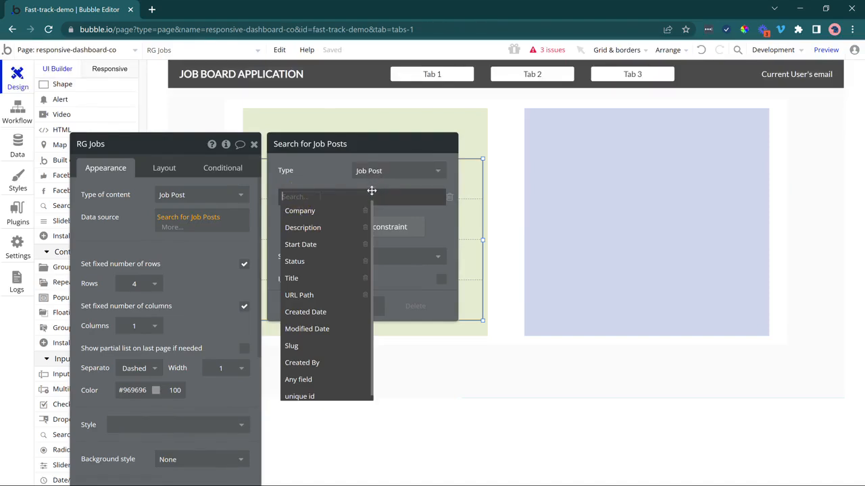
{"action": "left_click", "coordinate": [340, 211]}
{"action": "left_click", "coordinate": [324, 195]}
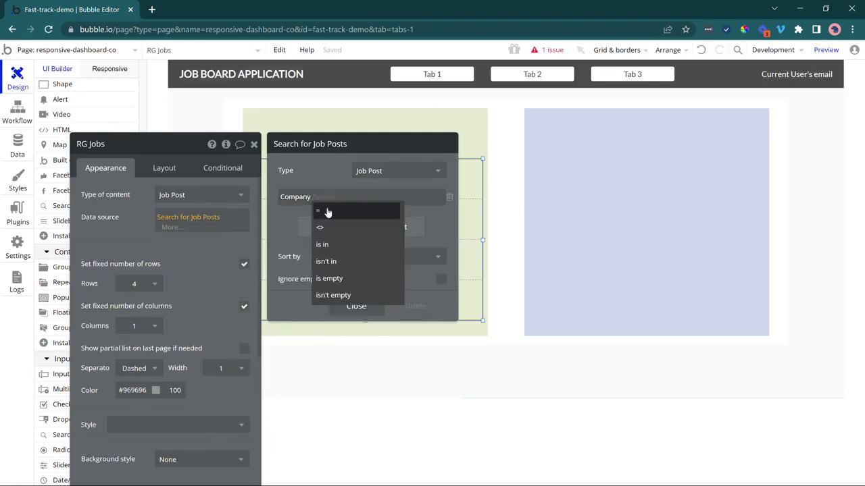
{"action": "left_click", "coordinate": [321, 210]}
{"action": "left_click", "coordinate": [341, 228]}
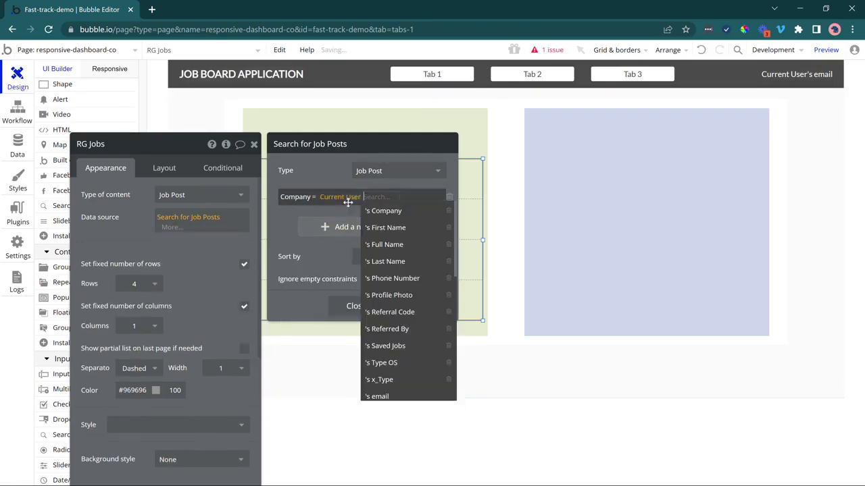
{"action": "left_click", "coordinate": [384, 211]}
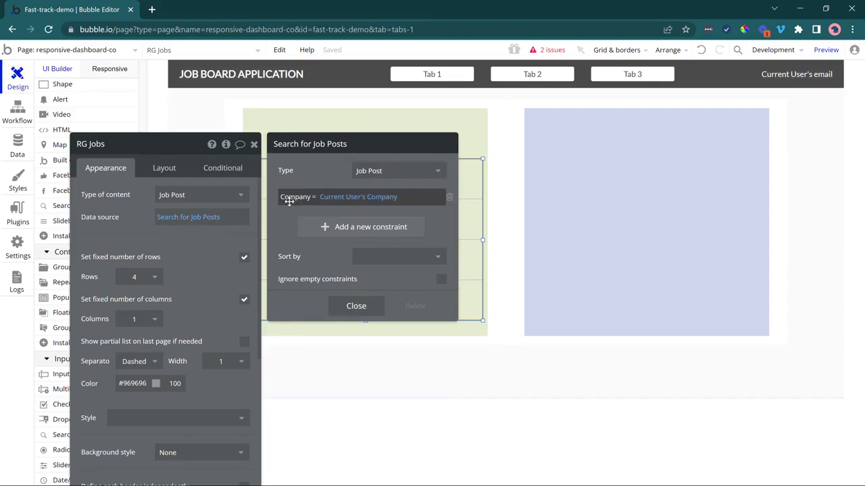
Sort the Job Posts search by Start Date with Descending set to "yes".
{"action": "left_click", "coordinate": [386, 256]}
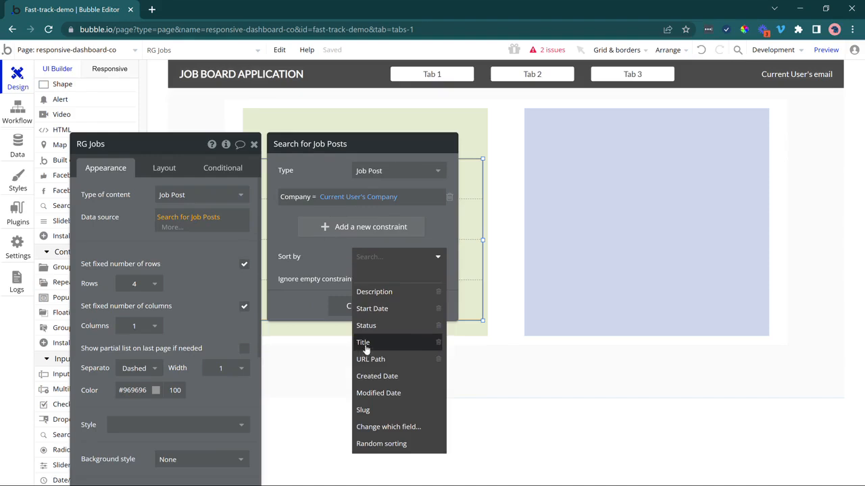
{"action": "left_click", "coordinate": [378, 309]}
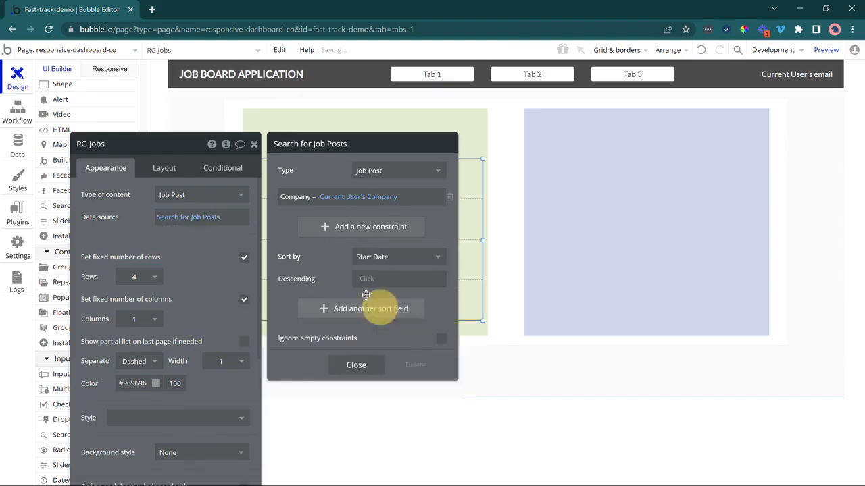
{"action": "left_click", "coordinate": [362, 279]}
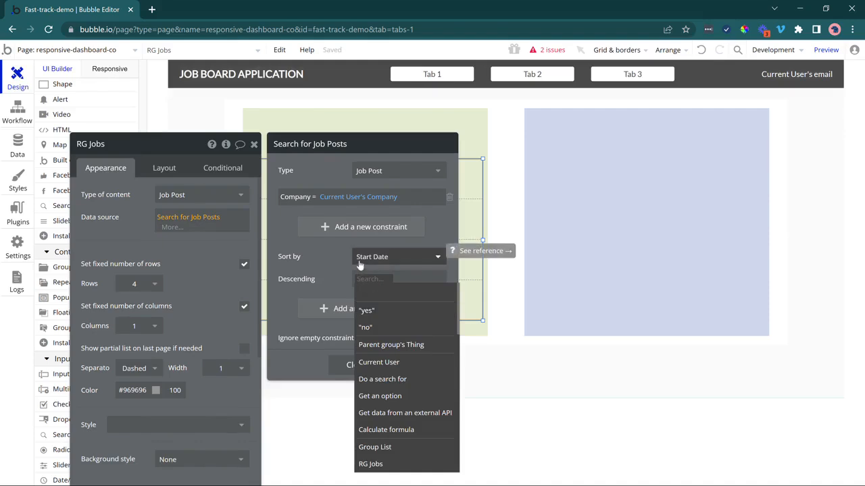
{"action": "left_click", "coordinate": [390, 309]}
{"action": "left_click", "coordinate": [338, 267]}
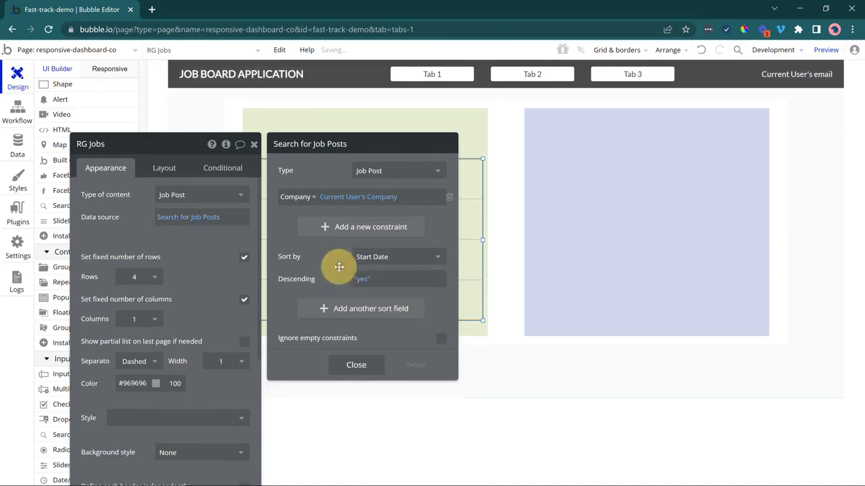
Close the search settings and change the cell's container layout of RG Jobs to Row.
{"action": "left_click_drag", "start_coordinate": [172, 240], "coordinate": [208, 302]}
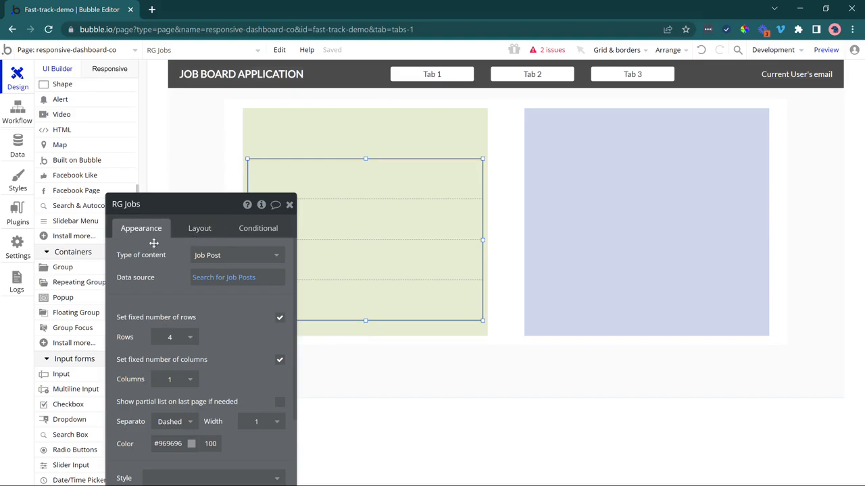
{"action": "scroll", "coordinate": [68, 151], "scroll_direction": "up", "scroll_amount": 2}
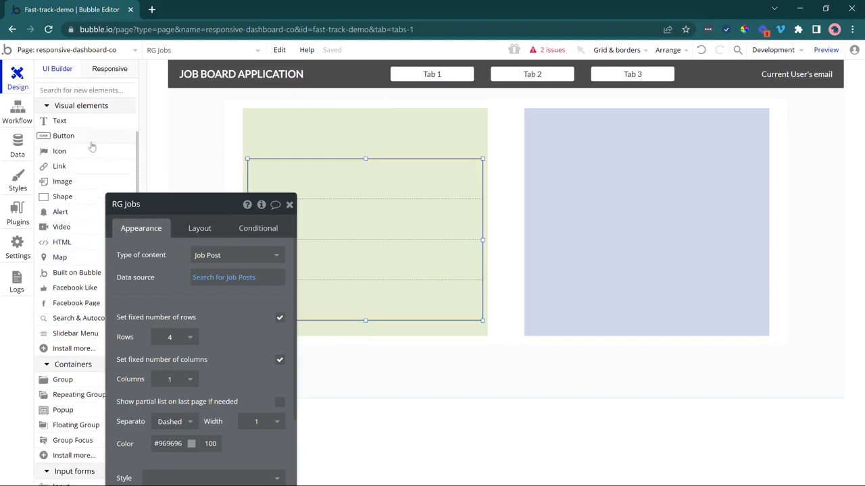
{"action": "scroll", "coordinate": [67, 153], "scroll_direction": "up", "scroll_amount": 2}
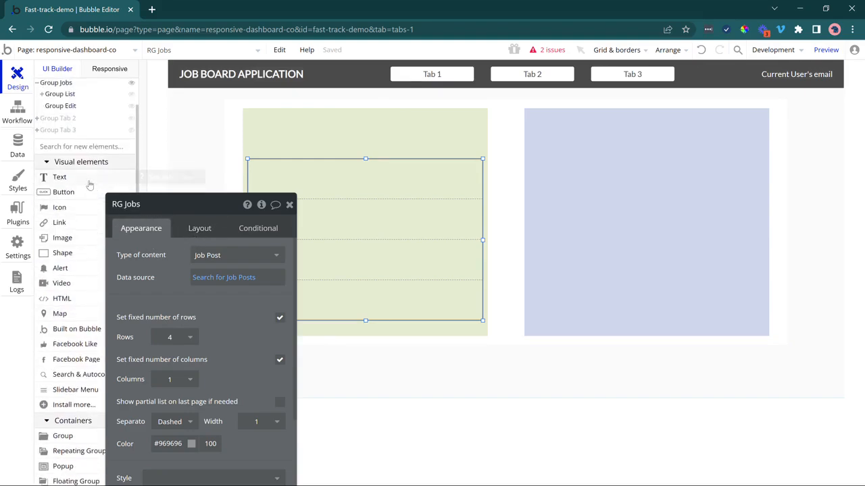
{"action": "left_click", "coordinate": [199, 228]}
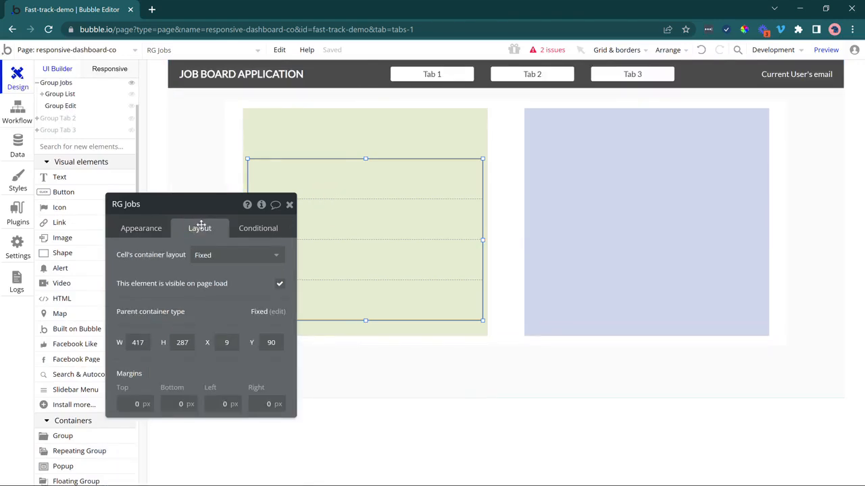
{"action": "left_click", "coordinate": [219, 255]}
{"action": "left_click", "coordinate": [197, 305]}
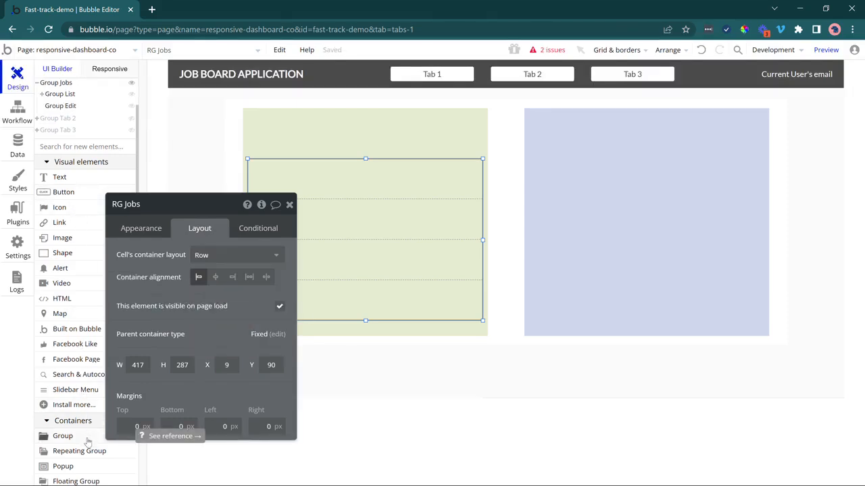
Draw a group about 170 px wide and 58 px high in the first cell of RG Jobs, and show element borders.
{"action": "left_click", "coordinate": [88, 440]}
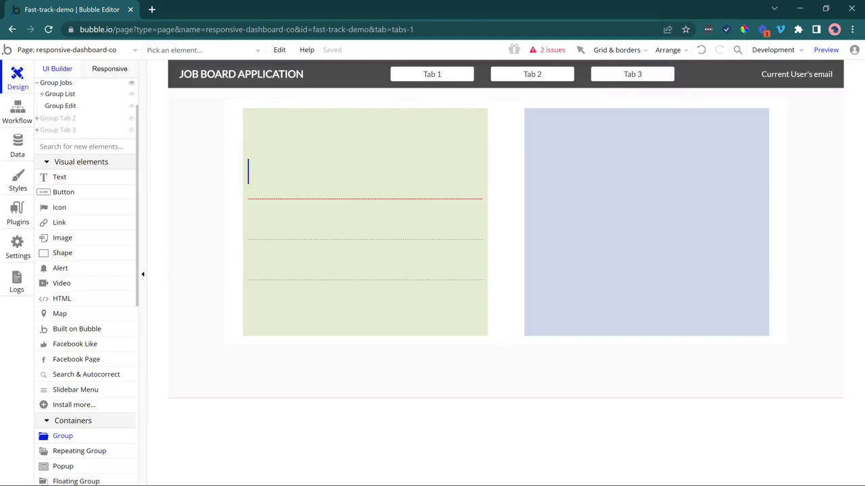
{"action": "mouse_move", "coordinate": [248, 160]}
{"action": "left_mouse_down"}
{"action": "mouse_move", "coordinate": [351, 178]}
{"action": "mouse_move", "coordinate": [343, 191]}
{"action": "left_mouse_up"}
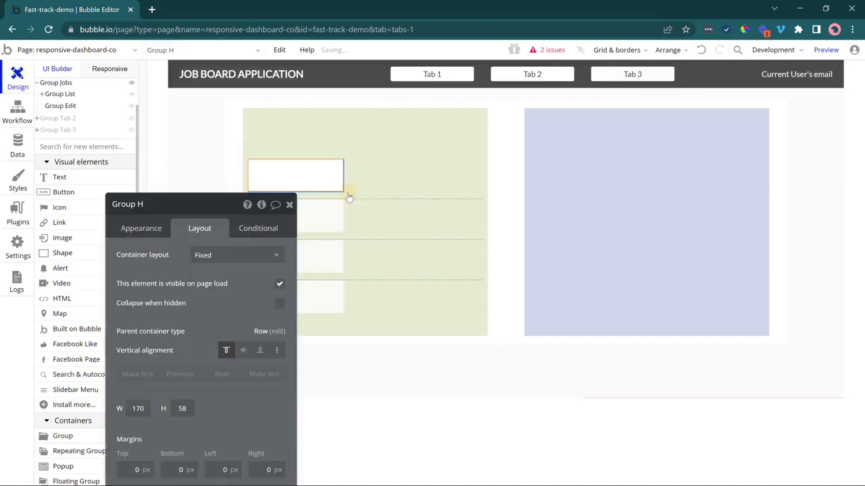
{"action": "left_click", "coordinate": [612, 49]}
{"action": "left_click", "coordinate": [611, 146]}
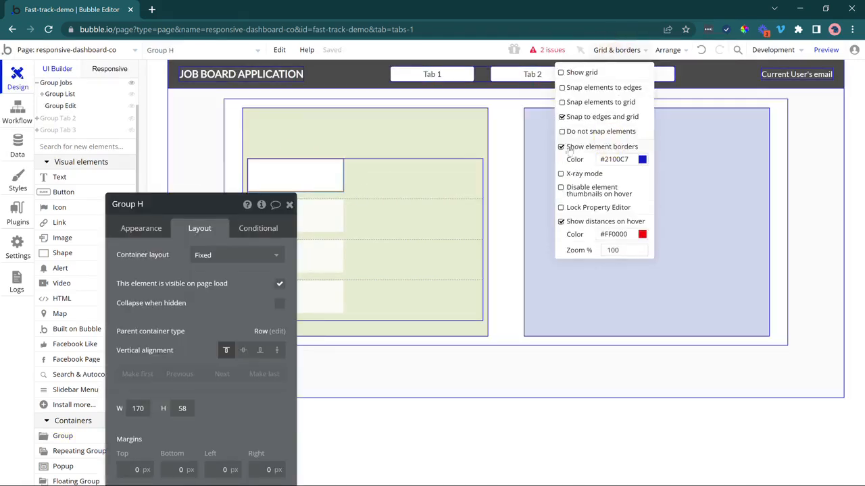
{"action": "left_click_drag", "start_coordinate": [237, 301], "coordinate": [191, 290]}
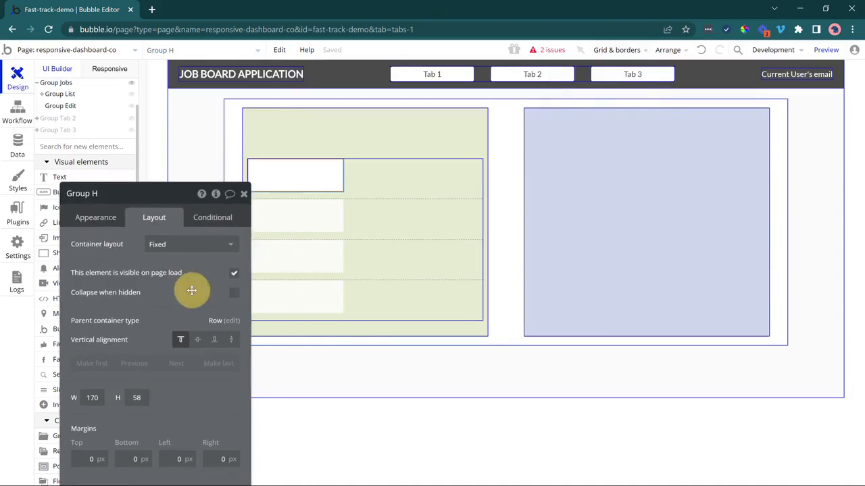
Rename the new group in the first cell as Group Primary Info.
{"action": "left_click", "coordinate": [308, 174]}
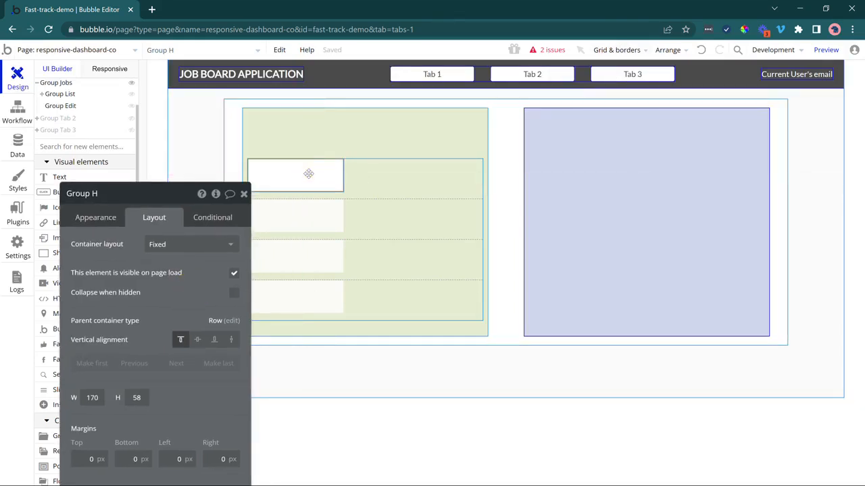
{"action": "left_click", "coordinate": [145, 203]}
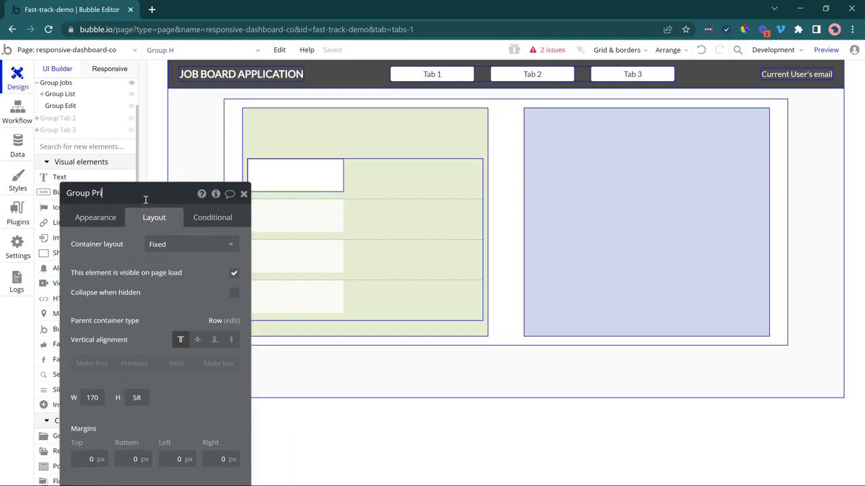
{"action": "left_click", "coordinate": [314, 173]}
Paste a copy of Group Primary Info beside it in the RG Jobs cell and rename the copy as Group Action Buttons.
{"action": "key", "text": "ctrl+c"}
{"action": "left_click", "coordinate": [389, 189]}
{"action": "key", "text": "ctrl+v"}
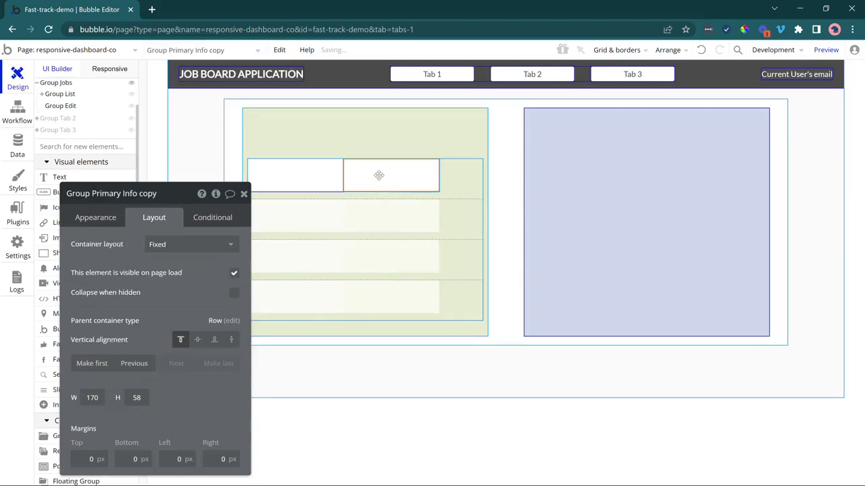
{"action": "left_click", "coordinate": [150, 196]}
{"action": "left_click_drag", "start_coordinate": [93, 194], "coordinate": [177, 187]}
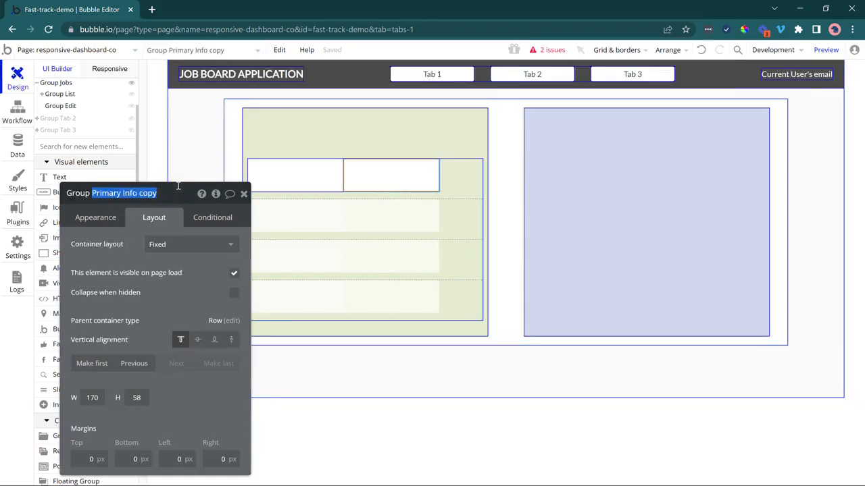
{"action": "type", "text": "Action Buttons"}
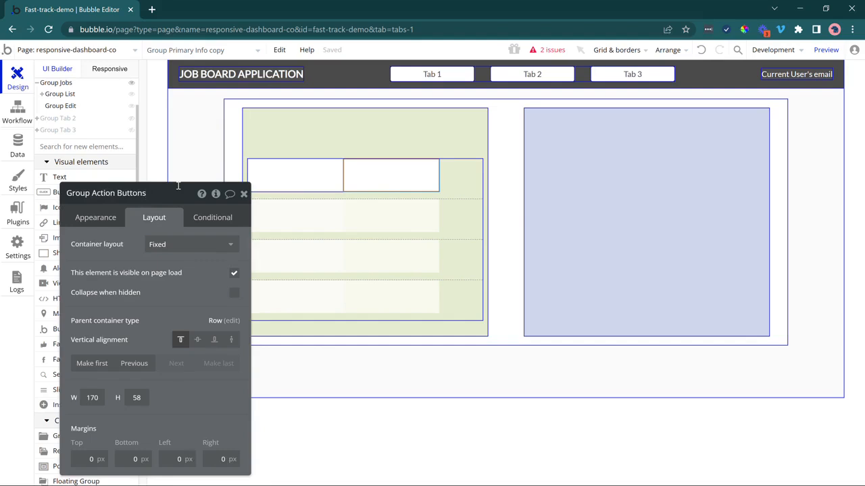
{"action": "left_click", "coordinate": [106, 268]}
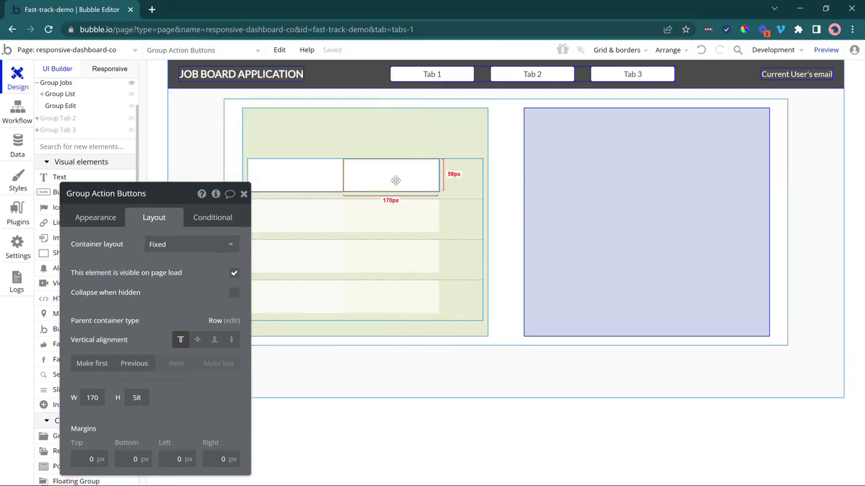
{"action": "left_click_drag", "start_coordinate": [395, 181], "coordinate": [387, 200]}
{"action": "left_click", "coordinate": [388, 206]}
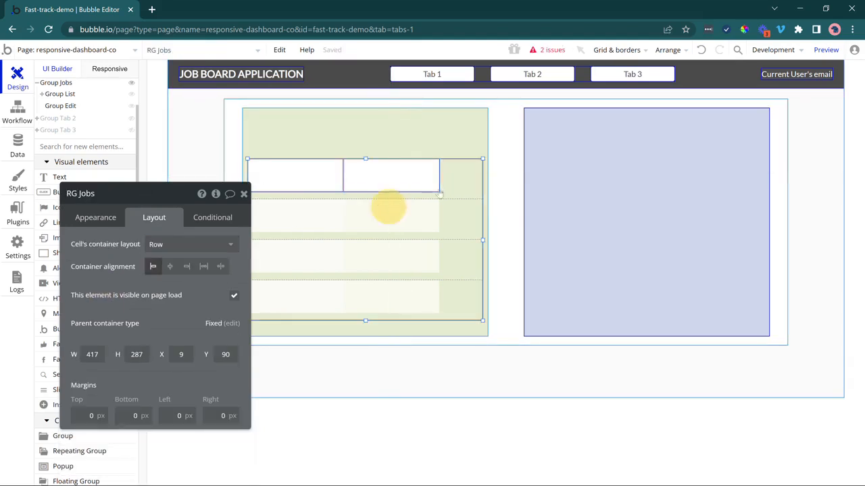
{"action": "left_click", "coordinate": [398, 186]}
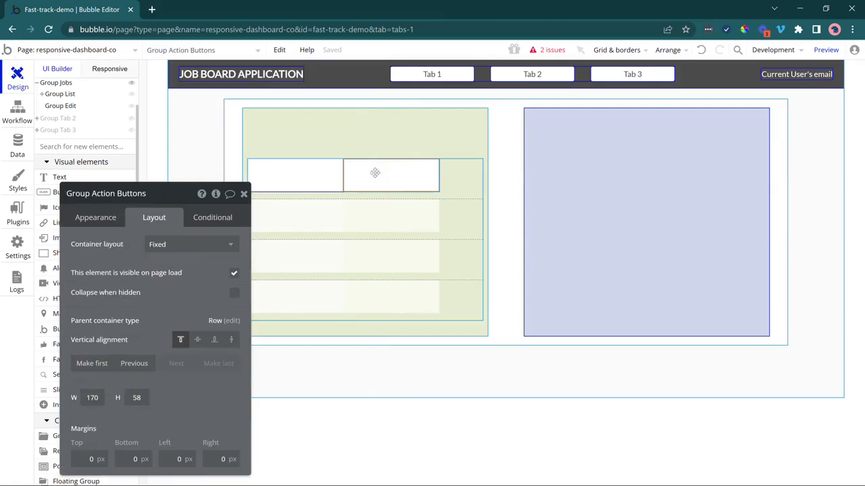
{"action": "left_click", "coordinate": [602, 124]}
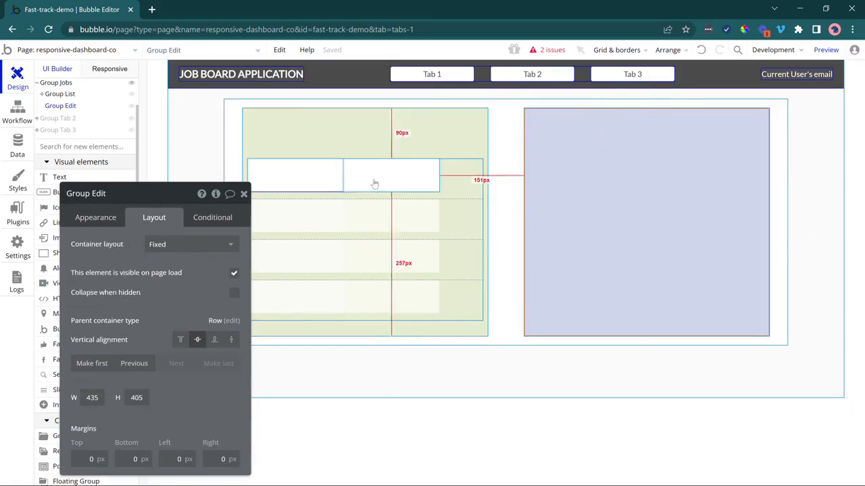
{"action": "left_click", "coordinate": [296, 177]}
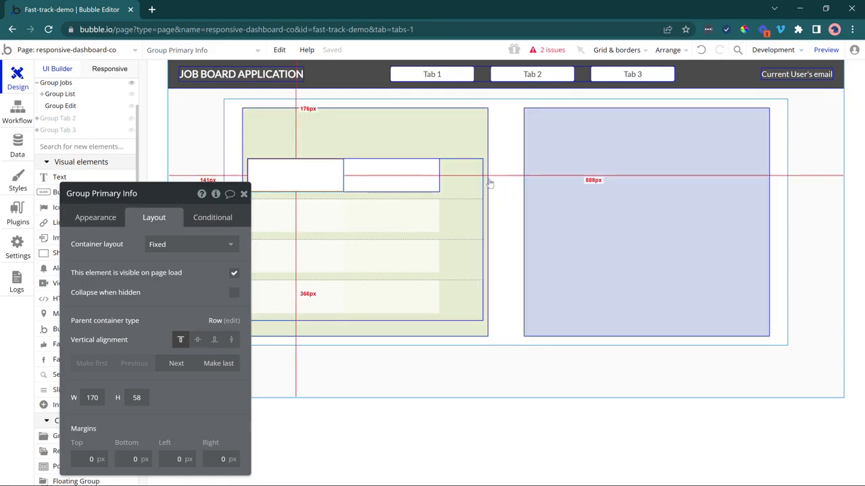
Set the container alignment of RG Jobs to space around, spreading the two groups across each cell.
{"action": "left_click_drag", "start_coordinate": [116, 258], "coordinate": [134, 252]}
{"action": "left_click", "coordinate": [371, 202]}
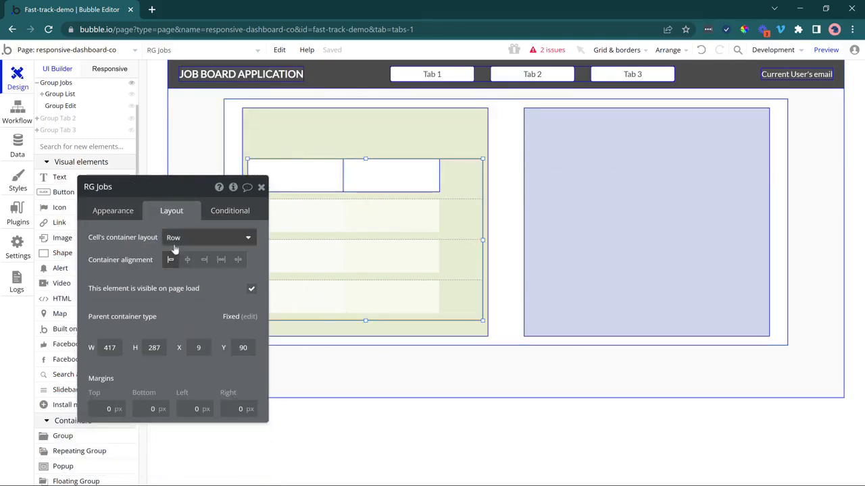
{"action": "left_click", "coordinate": [225, 265]}
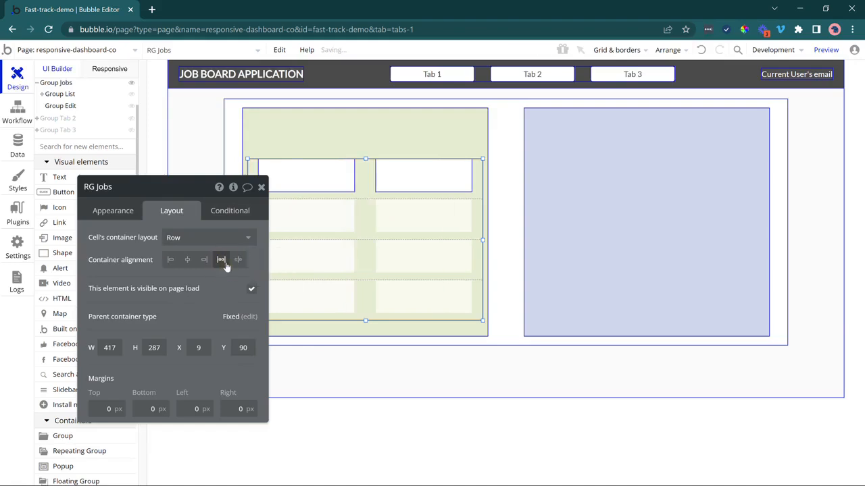
Set the container layout of Group Action Buttons to Column.
{"action": "left_click", "coordinate": [318, 172]}
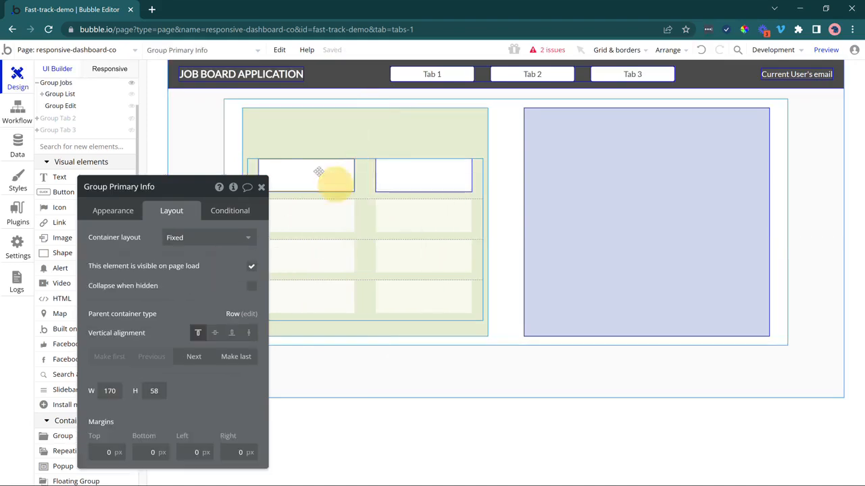
{"action": "left_click", "coordinate": [410, 178]}
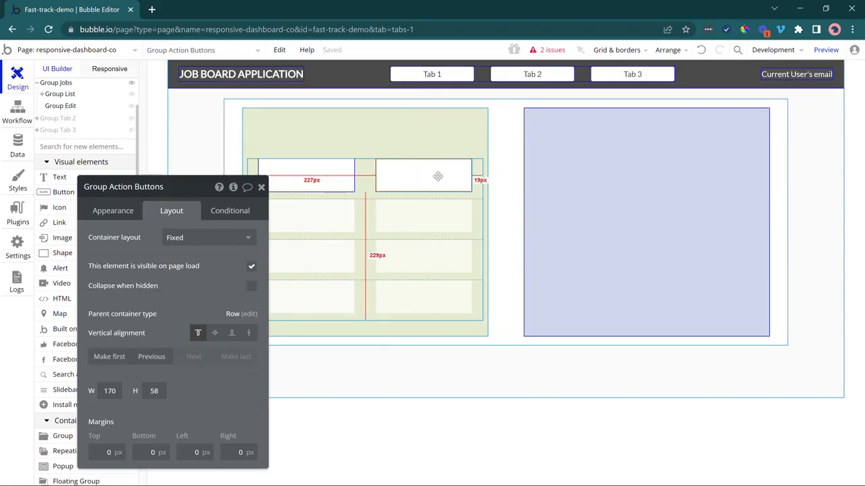
{"action": "left_click", "coordinate": [329, 179]}
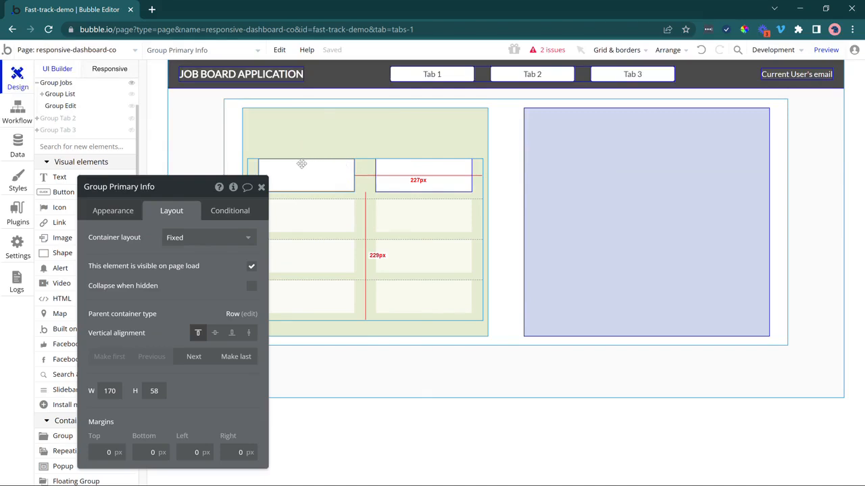
{"action": "left_click", "coordinate": [392, 168]}
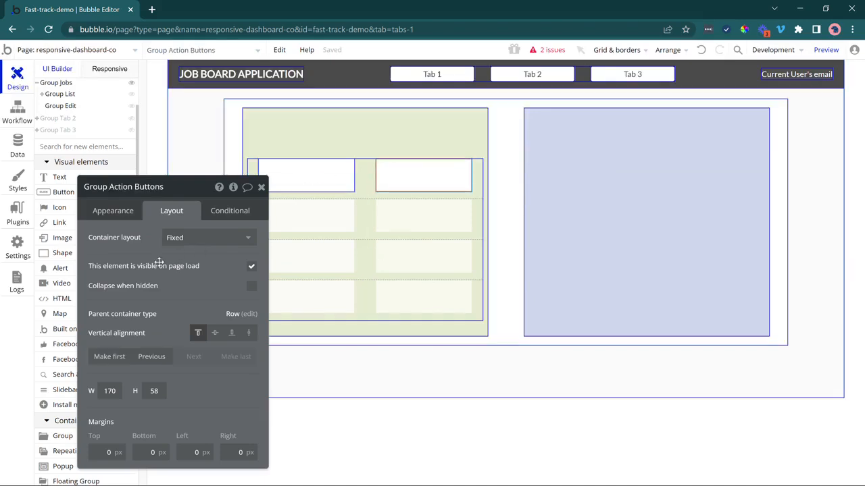
{"action": "left_click_drag", "start_coordinate": [159, 283], "coordinate": [169, 249]}
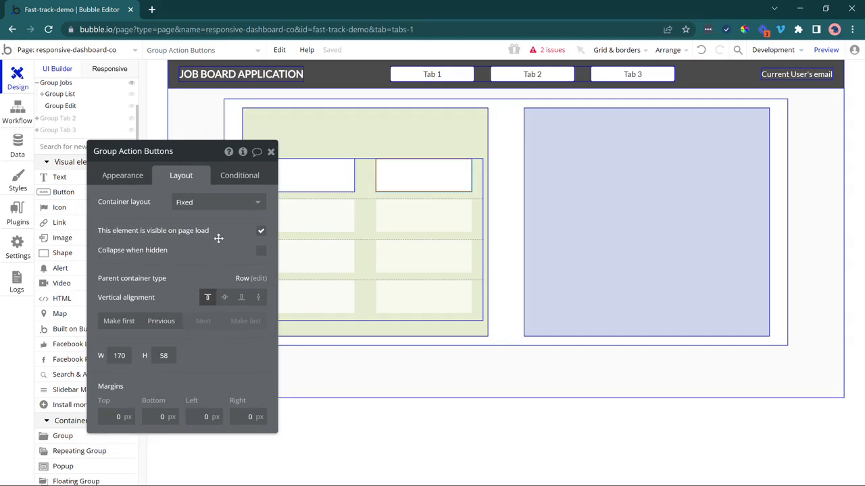
{"action": "left_click", "coordinate": [235, 211]}
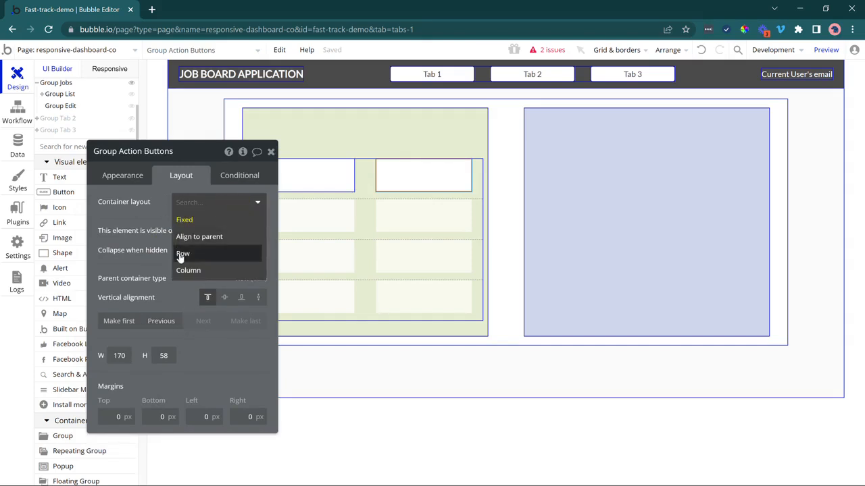
{"action": "left_click", "coordinate": [199, 271]}
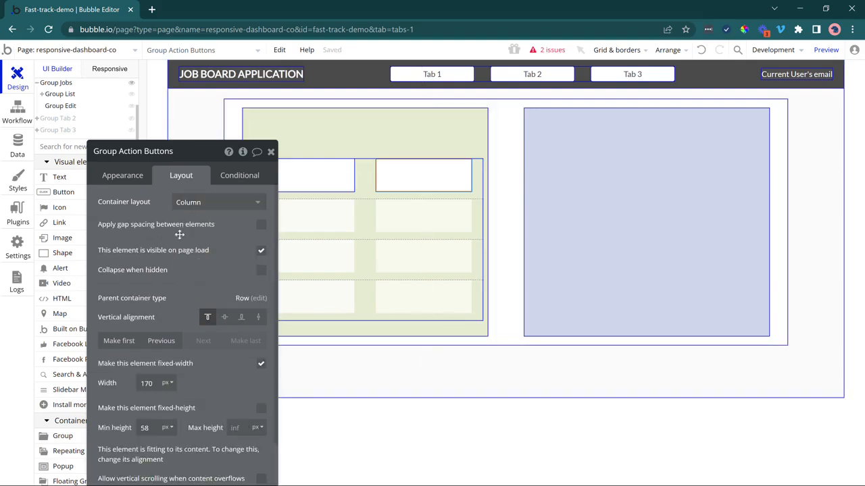
Set the fixed width of Group Action Buttons to 100 px and centre it vertically in the RG Jobs cell.
{"action": "scroll", "coordinate": [182, 297], "scroll_direction": "down", "scroll_amount": 1}
{"action": "left_click_drag", "start_coordinate": [151, 326], "coordinate": [137, 327]}
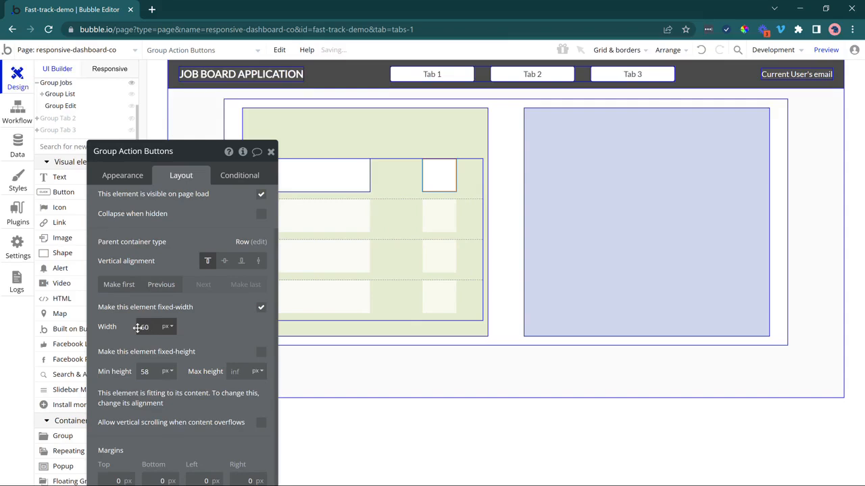
{"action": "double_click", "coordinate": [143, 328]}
{"action": "type", "text": "1"}
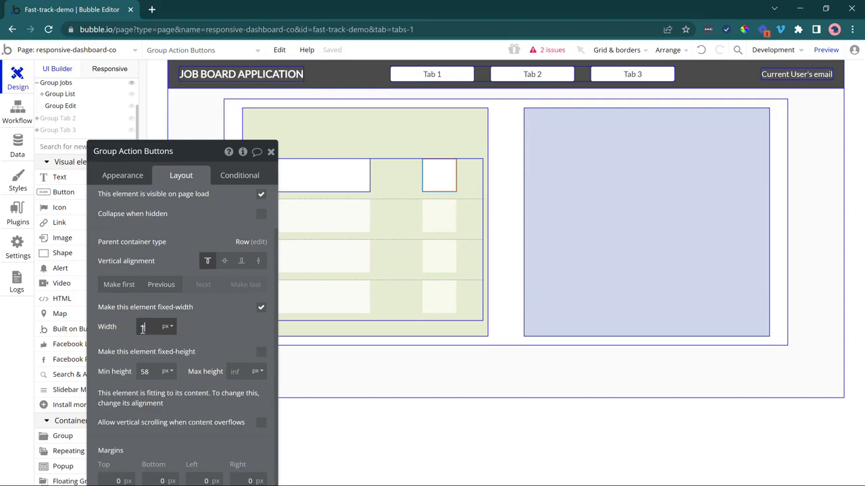
{"action": "type", "text": "00"}
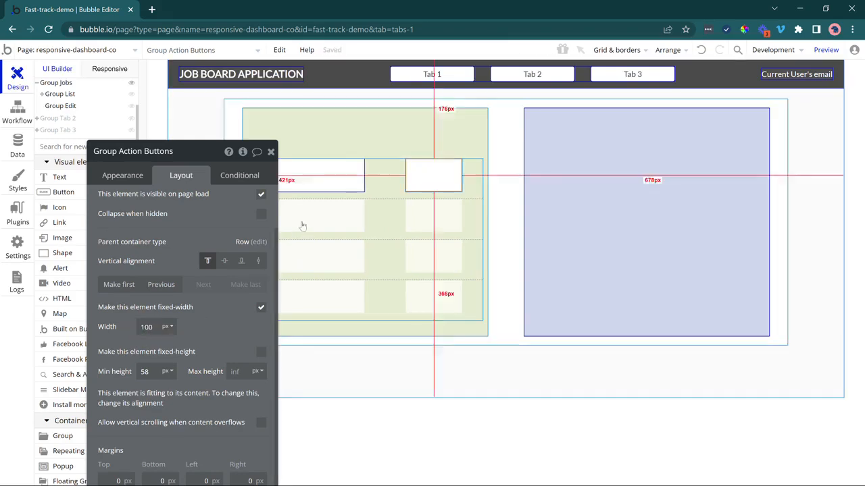
{"action": "left_click", "coordinate": [224, 261]}
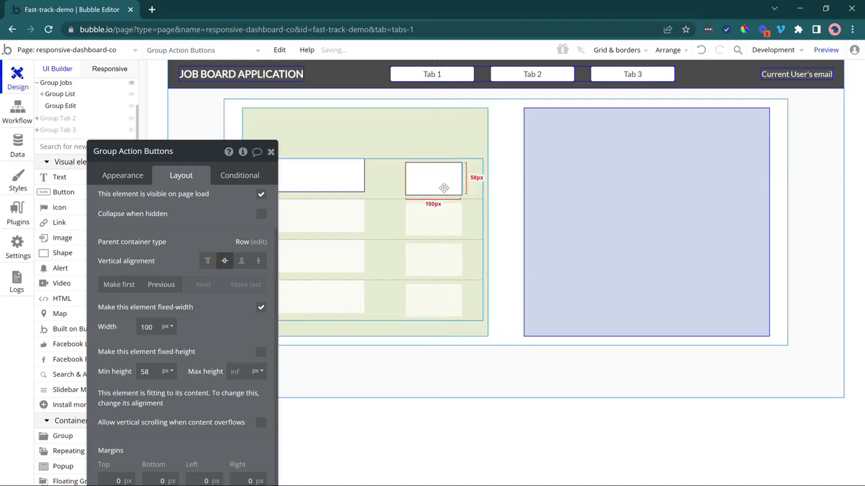
Give Group Primary Info a Column container layout with centred vertical alignment and turn off its fixed width.
{"action": "left_click", "coordinate": [331, 174]}
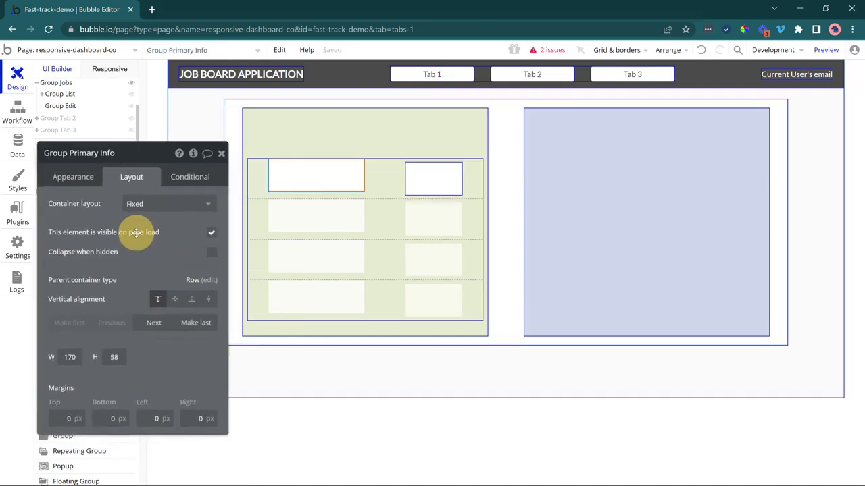
{"action": "left_click", "coordinate": [164, 204]}
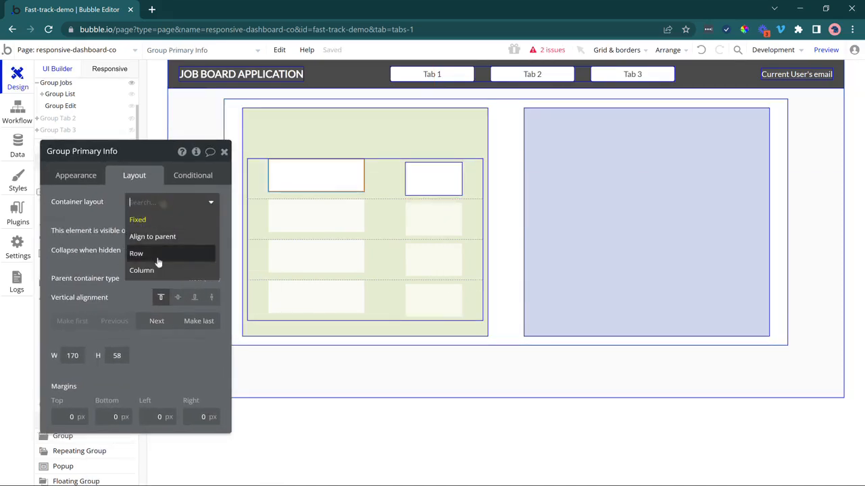
{"action": "left_click", "coordinate": [155, 269]}
{"action": "left_click", "coordinate": [177, 318]}
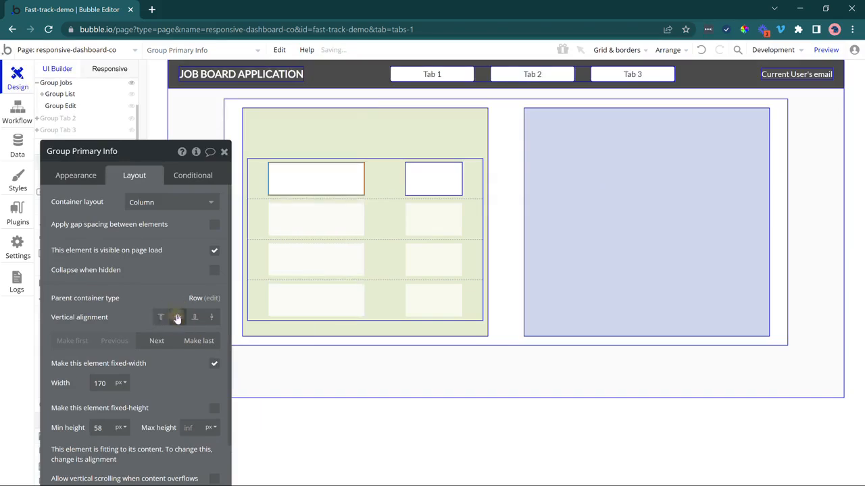
{"action": "scroll", "coordinate": [186, 318], "scroll_direction": "down", "scroll_amount": 1}
{"action": "left_click", "coordinate": [214, 309]}
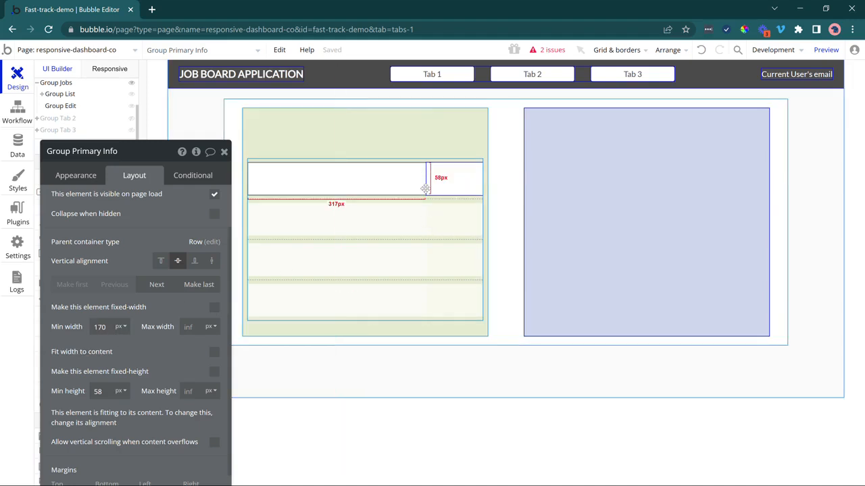
Set the right margin of Group Primary Info to 20 px to separate it from Group Action Buttons.
{"action": "scroll", "coordinate": [194, 247], "scroll_direction": "up", "scroll_amount": 1}
{"action": "scroll", "coordinate": [197, 247], "scroll_direction": "down", "scroll_amount": 2}
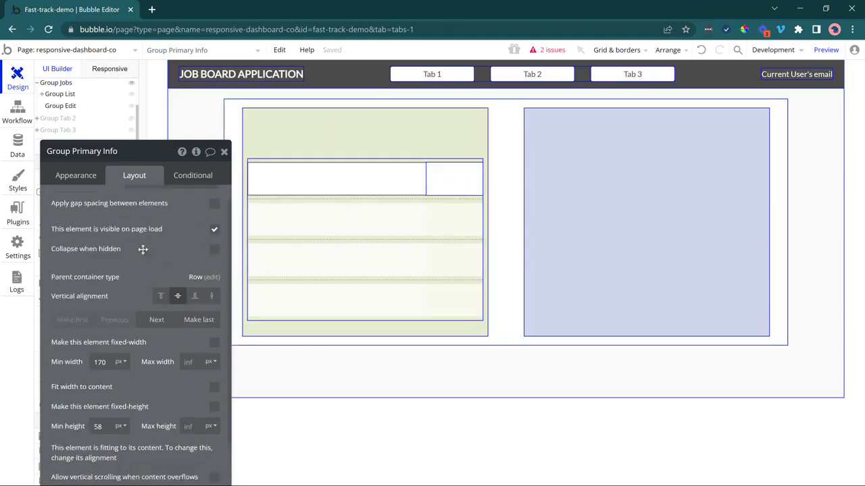
{"action": "left_click", "coordinate": [298, 216]}
{"action": "left_click", "coordinate": [349, 186]}
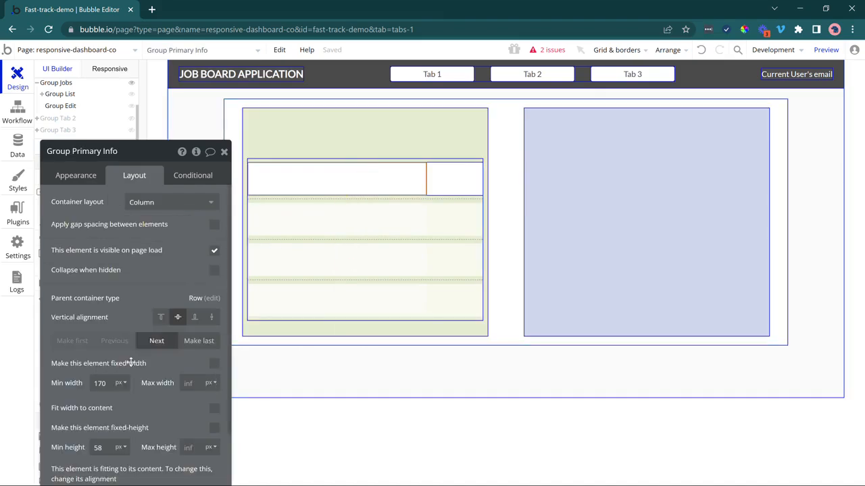
{"action": "scroll", "coordinate": [135, 367], "scroll_direction": "down", "scroll_amount": 3}
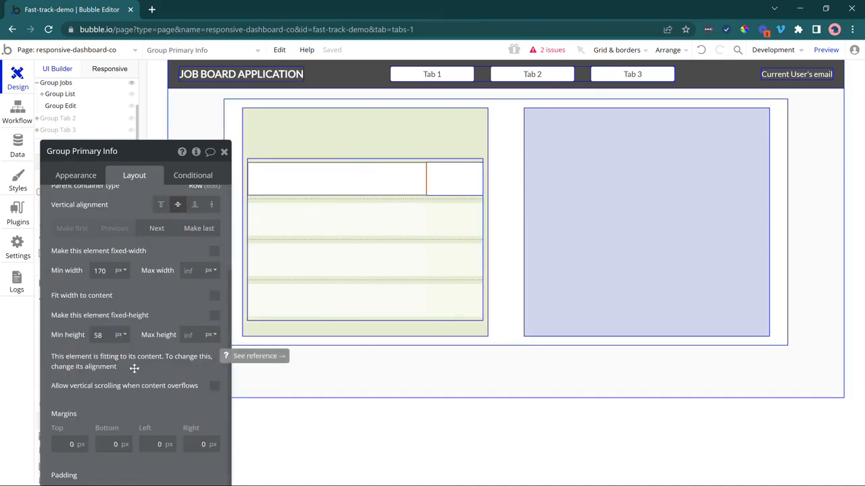
{"action": "scroll", "coordinate": [124, 407], "scroll_direction": "down", "scroll_amount": 1}
{"action": "left_click", "coordinate": [202, 443]}
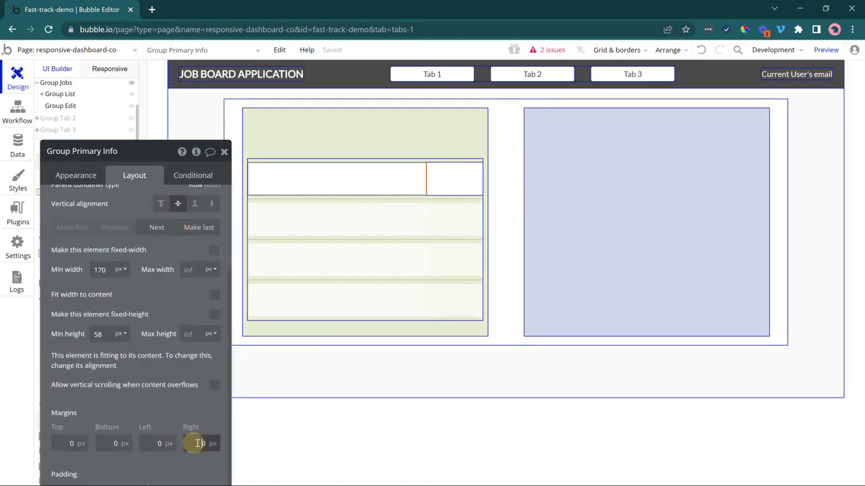
{"action": "type", "text": "200"}
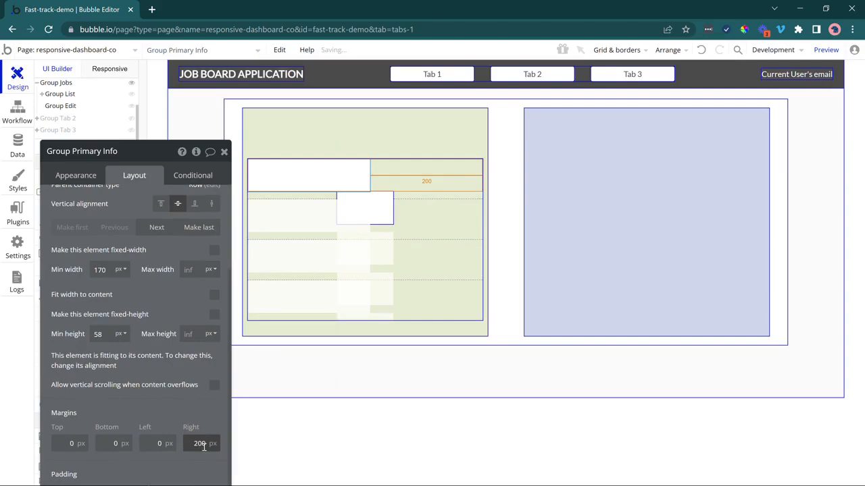
{"action": "left_click", "coordinate": [203, 444]}
{"action": "key", "text": "BackSpace"}
{"action": "left_click", "coordinate": [199, 404]}
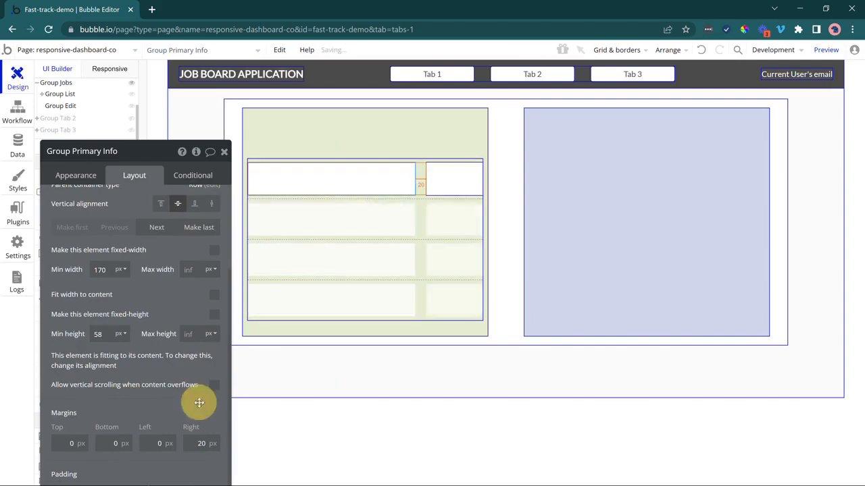
Change the container alignment of RG Jobs to space between.
{"action": "left_click", "coordinate": [405, 237]}
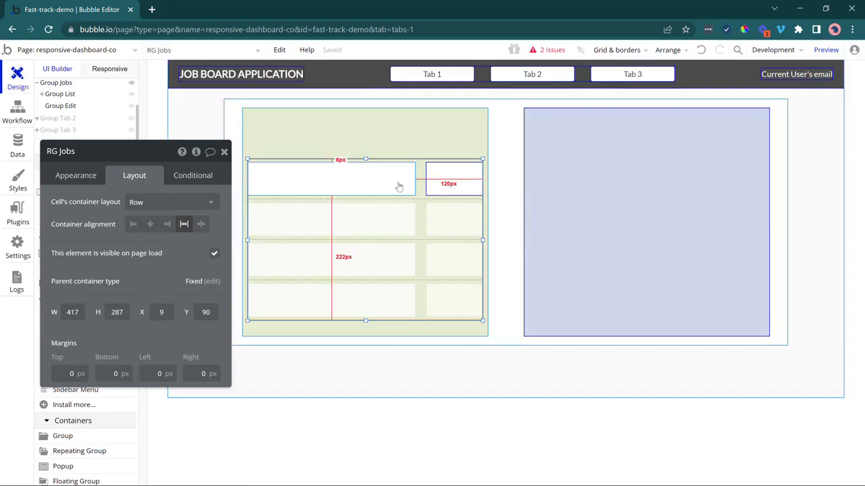
{"action": "left_click", "coordinate": [202, 226]}
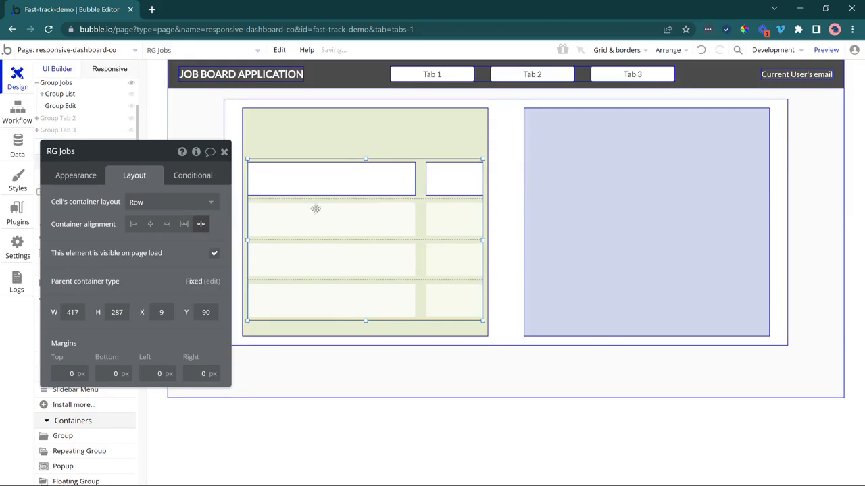
{"action": "left_click", "coordinate": [278, 182]}
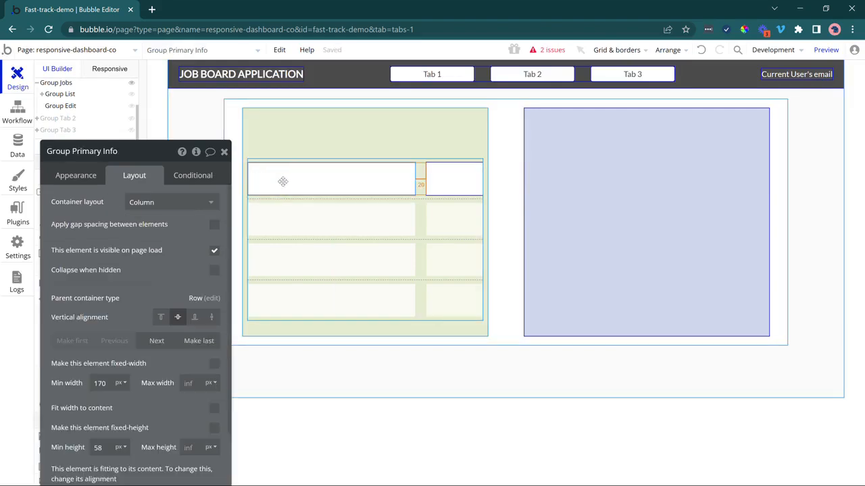
{"action": "left_click", "coordinate": [465, 177]}
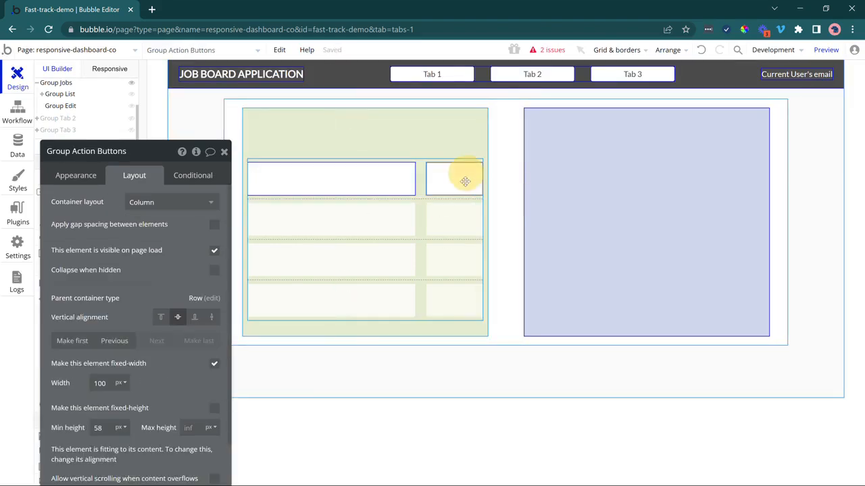
{"action": "left_click", "coordinate": [420, 186]}
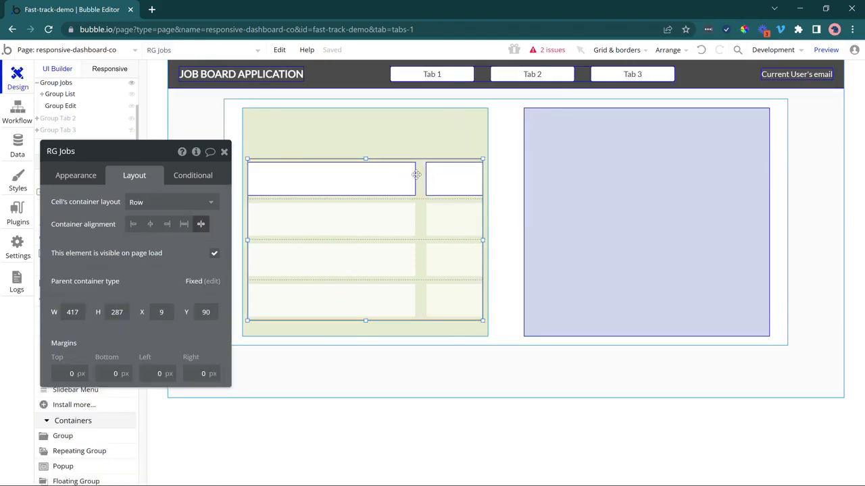
Draw a button about 216 px wide and 42 px high in Group List, above the RG Jobs repeating group.
{"action": "left_click", "coordinate": [396, 179]}
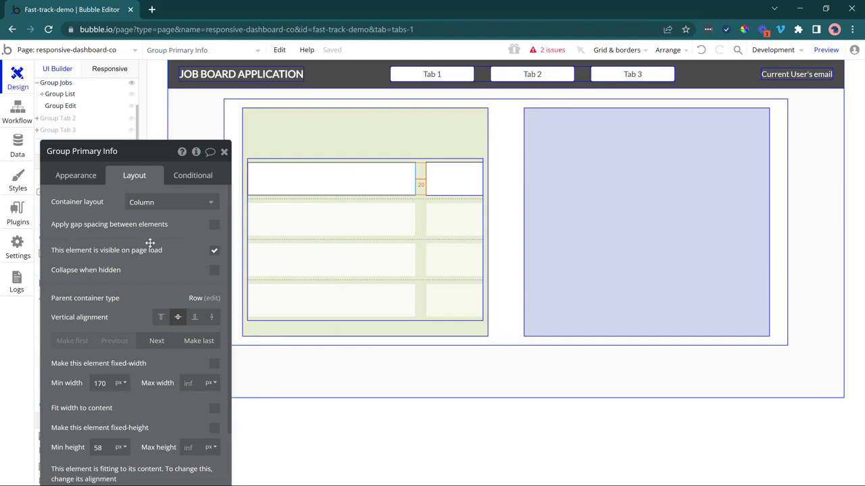
{"action": "left_click_drag", "start_coordinate": [161, 248], "coordinate": [225, 315]}
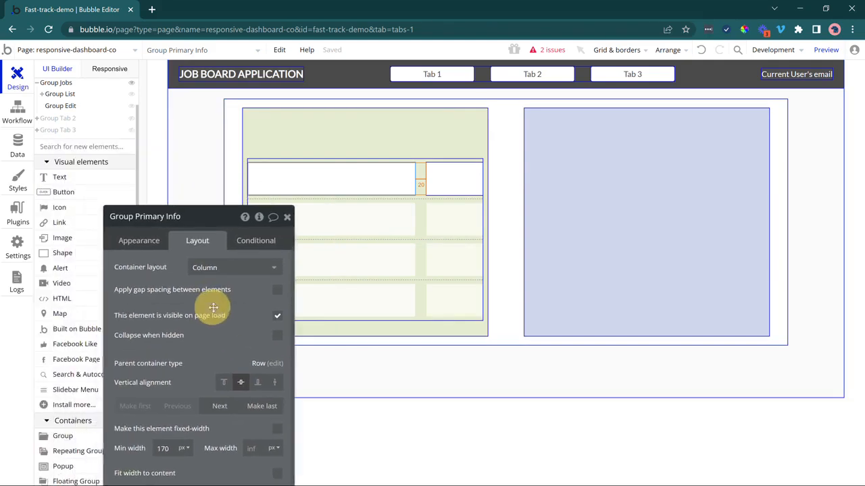
{"action": "left_click", "coordinate": [106, 195]}
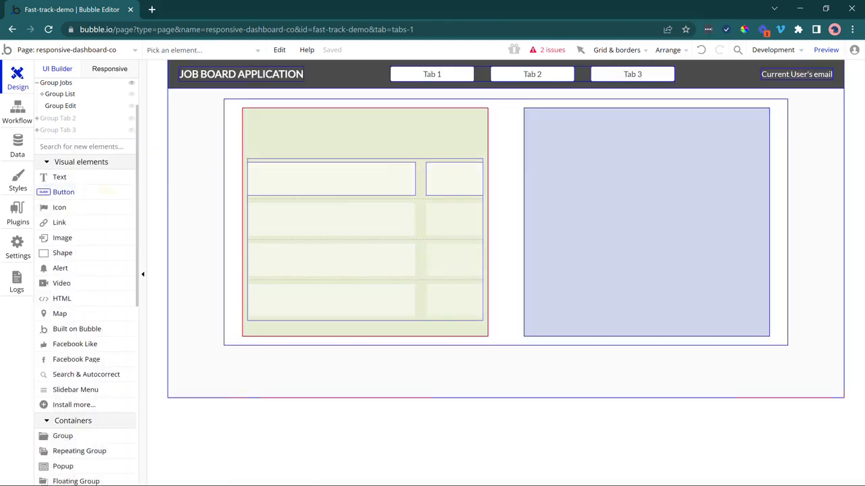
{"action": "left_click_drag", "start_coordinate": [259, 123], "coordinate": [381, 146]}
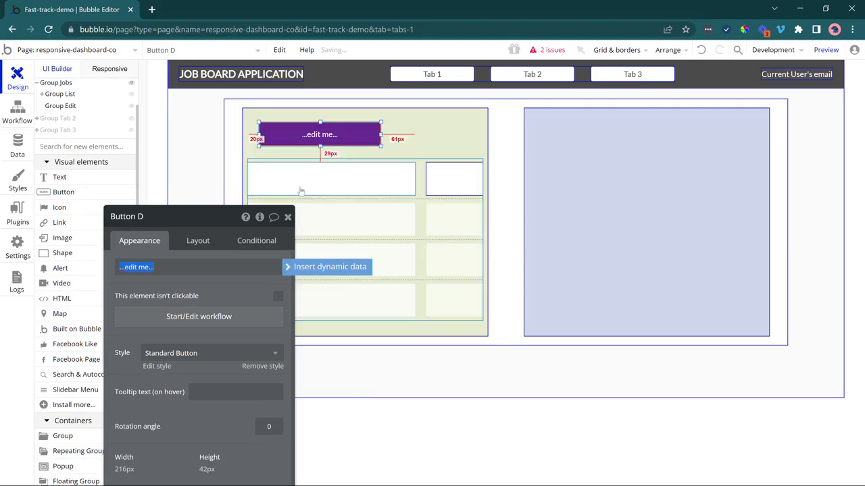
Set the container layout of Group List to Column so the button stacks above RG Jobs.
{"action": "left_click", "coordinate": [322, 187]}
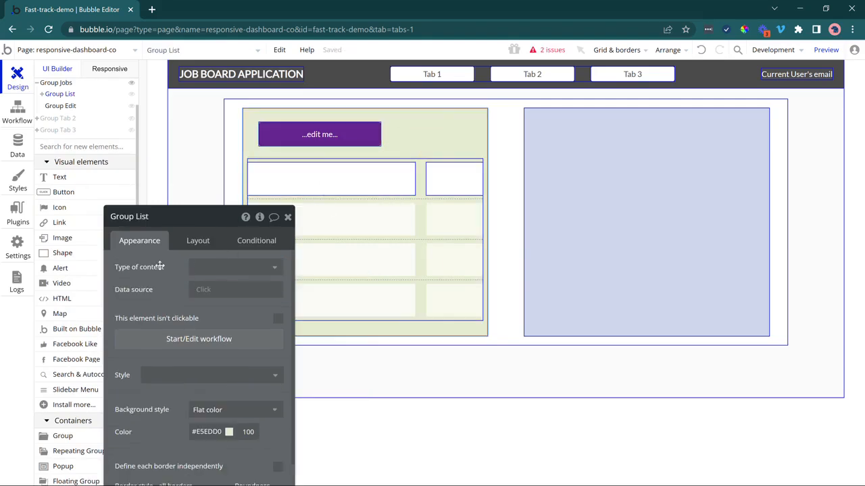
{"action": "left_click_drag", "start_coordinate": [159, 265], "coordinate": [144, 231]}
{"action": "left_click", "coordinate": [182, 206]}
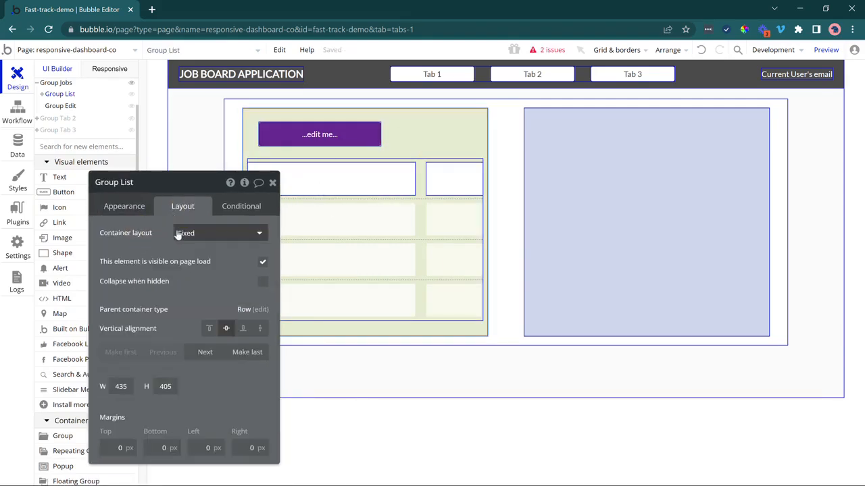
{"action": "left_click", "coordinate": [219, 233]}
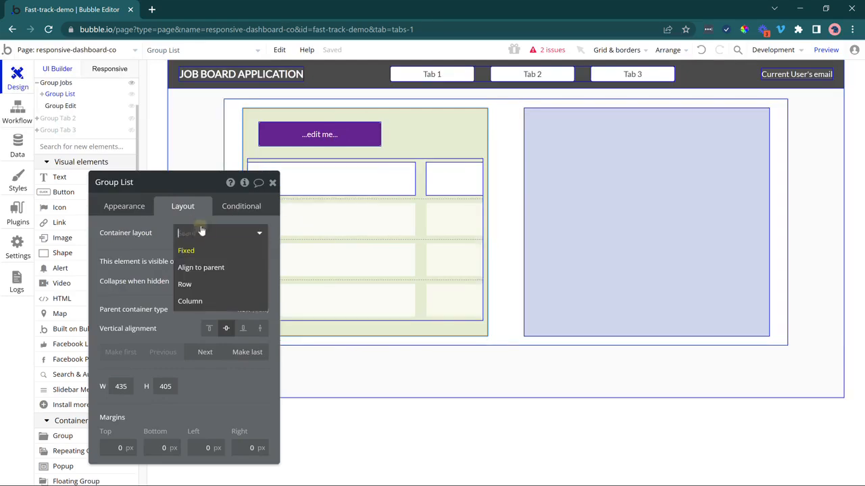
{"action": "left_click", "coordinate": [204, 299]}
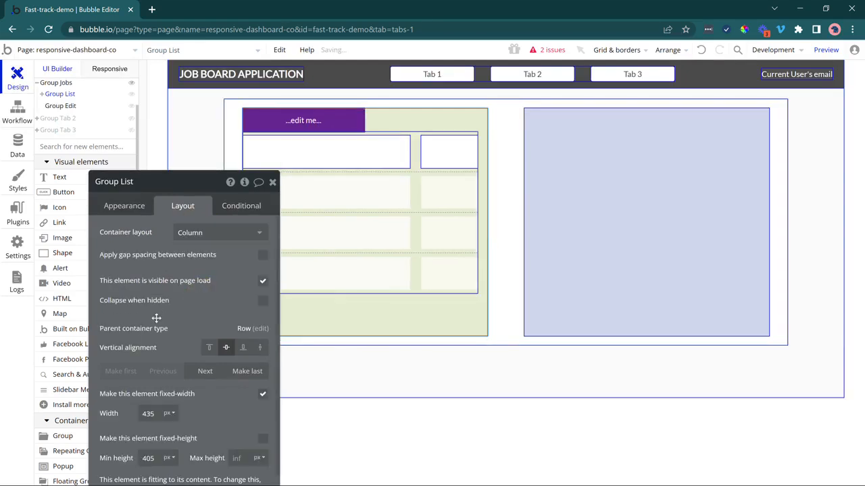
{"action": "left_click_drag", "start_coordinate": [147, 299], "coordinate": [123, 280]}
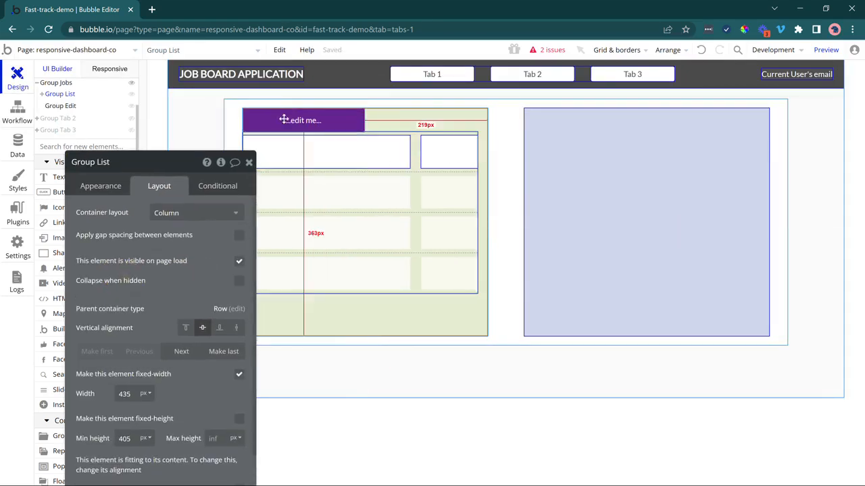
Apply gap spacing between the elements of Group List with a row gap of 30 px.
{"action": "left_click", "coordinate": [347, 324]}
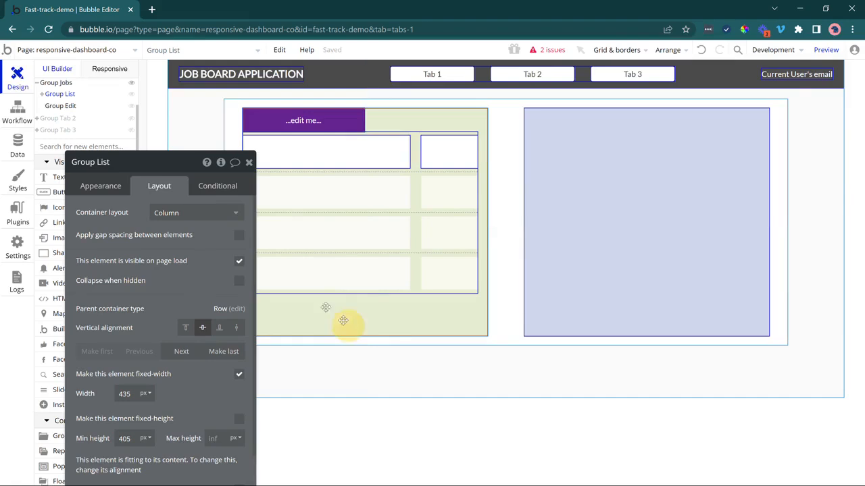
{"action": "left_click", "coordinate": [237, 238]}
{"action": "left_click", "coordinate": [233, 255]}
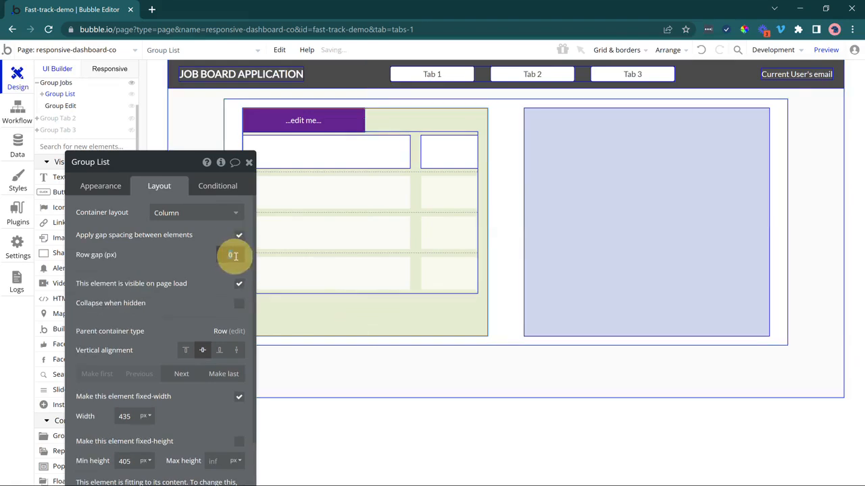
{"action": "key", "text": "Return"}
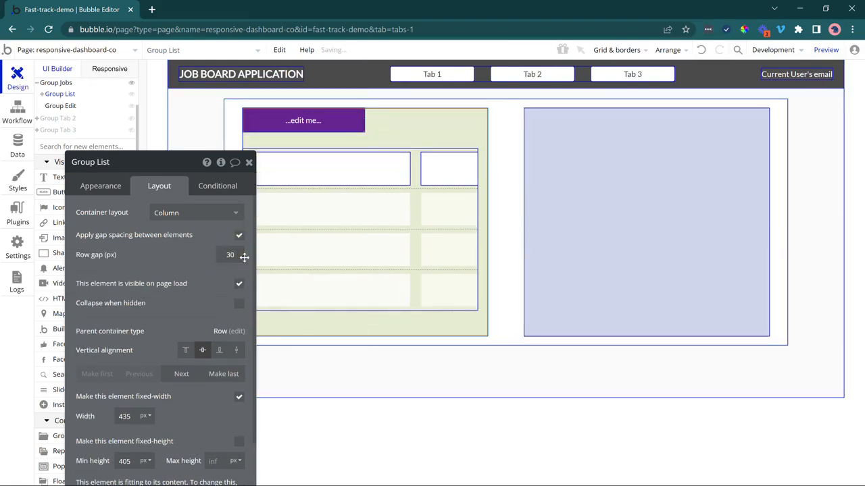
Label the purple button in Group List "Create New Post" and apply the Success Button style.
{"action": "left_click", "coordinate": [324, 125]}
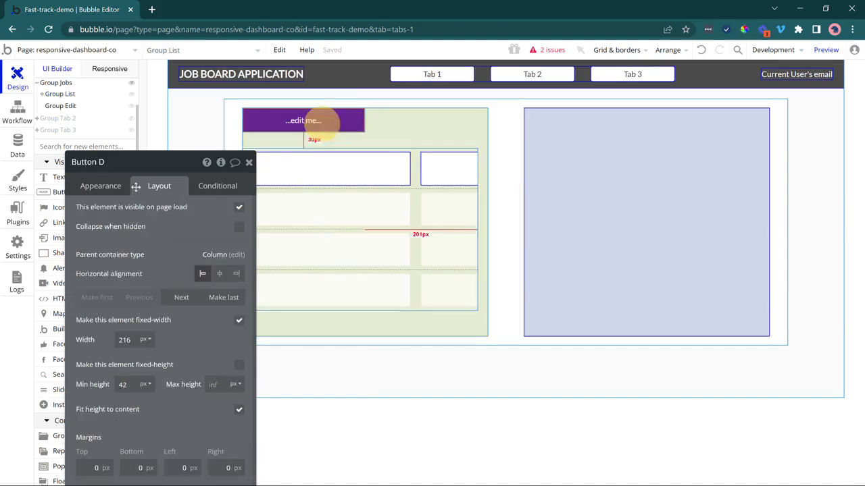
{"action": "left_click", "coordinate": [114, 185]}
{"action": "left_click", "coordinate": [124, 212]}
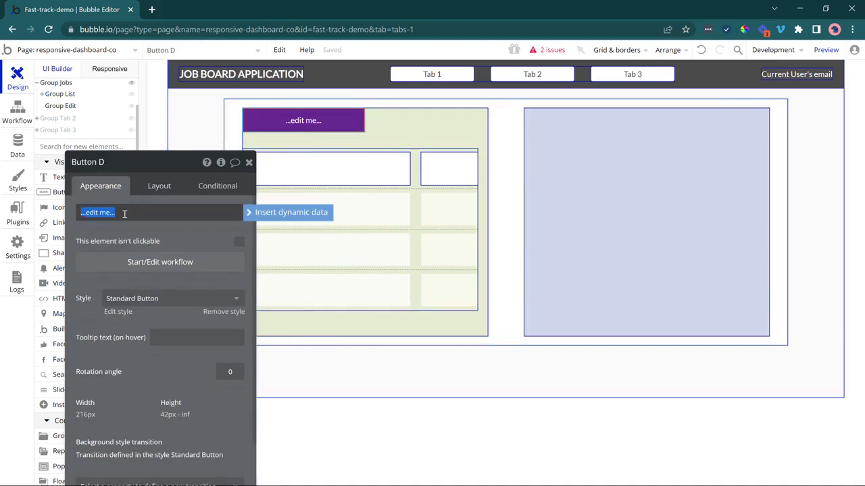
{"action": "type", "text": "Ce"}
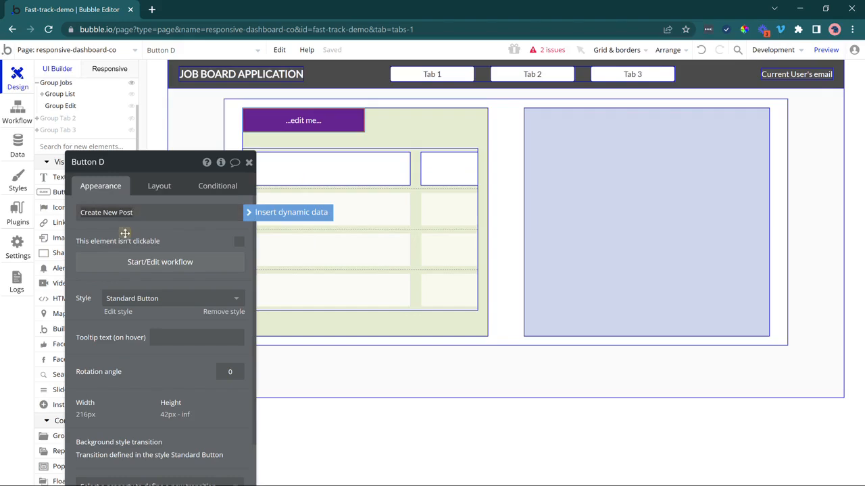
{"action": "left_click", "coordinate": [124, 232]}
{"action": "left_click", "coordinate": [169, 300]}
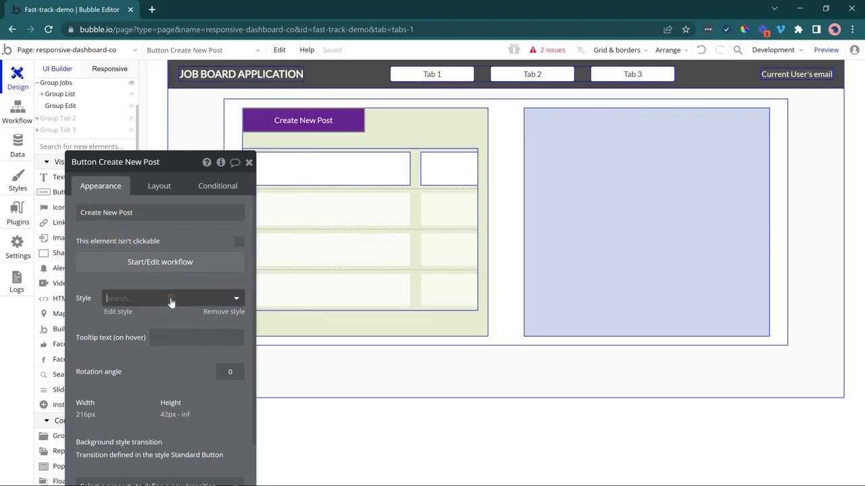
{"action": "left_click", "coordinate": [166, 436]}
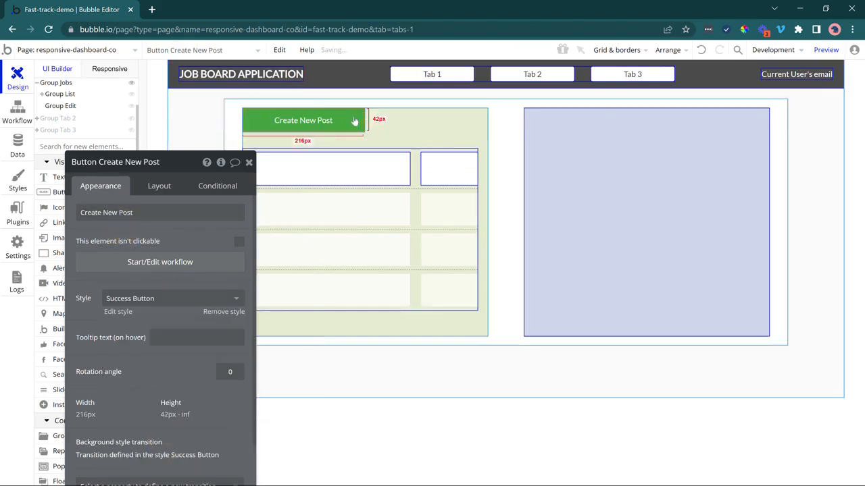
Set the fixed width of the Create New Post button to 150 px.
{"action": "left_click", "coordinate": [152, 188]}
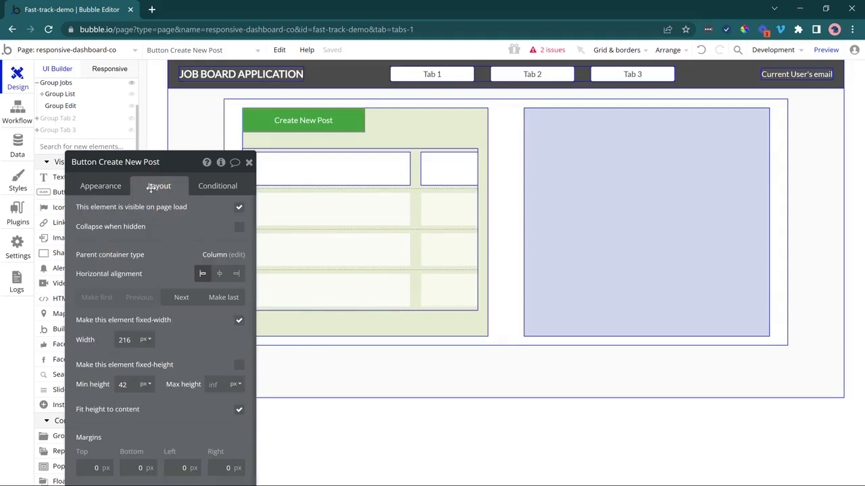
{"action": "double_click", "coordinate": [123, 340]}
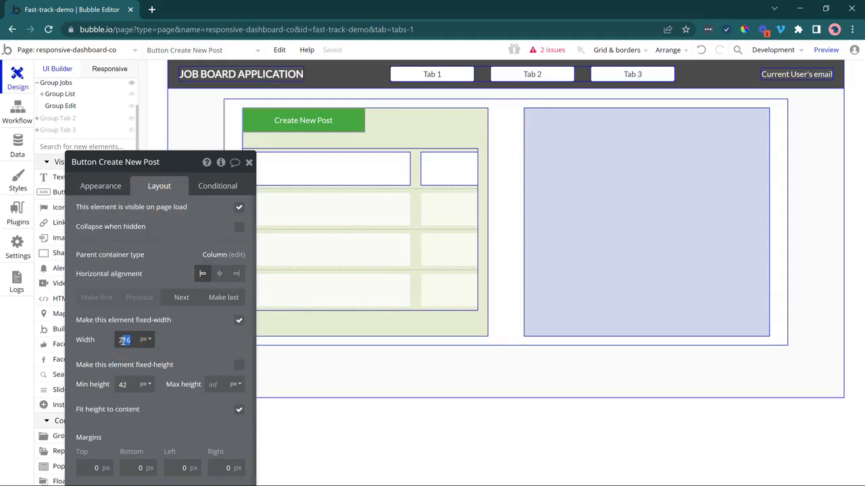
{"action": "type", "text": "200"}
{"action": "left_click", "coordinate": [173, 340]}
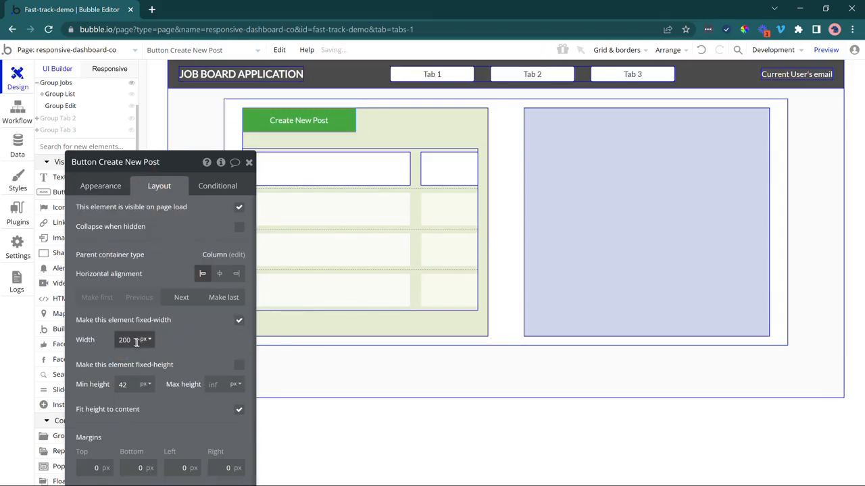
{"action": "left_click", "coordinate": [59, 344]}
{"action": "type", "text": "150"}
{"action": "left_click", "coordinate": [195, 347]}
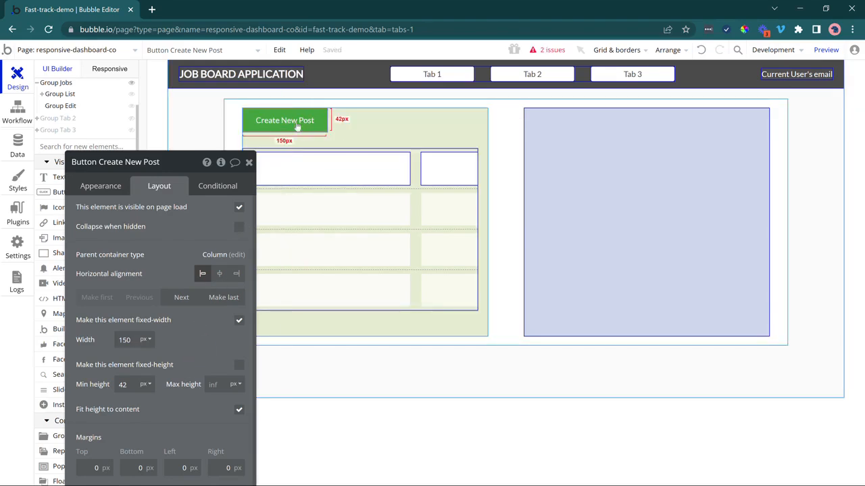
Draw a dropdown about 251 px wide and 33 px high between the Create New Post button and RG Jobs.
{"action": "left_click_drag", "start_coordinate": [144, 232], "coordinate": [188, 190]}
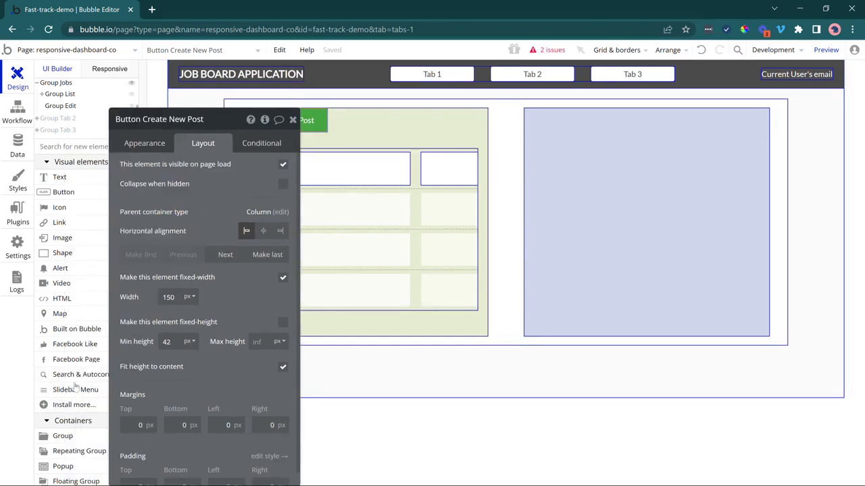
{"action": "scroll", "coordinate": [74, 402], "scroll_direction": "down", "scroll_amount": 1}
{"action": "scroll", "coordinate": [76, 432], "scroll_direction": "down", "scroll_amount": 1}
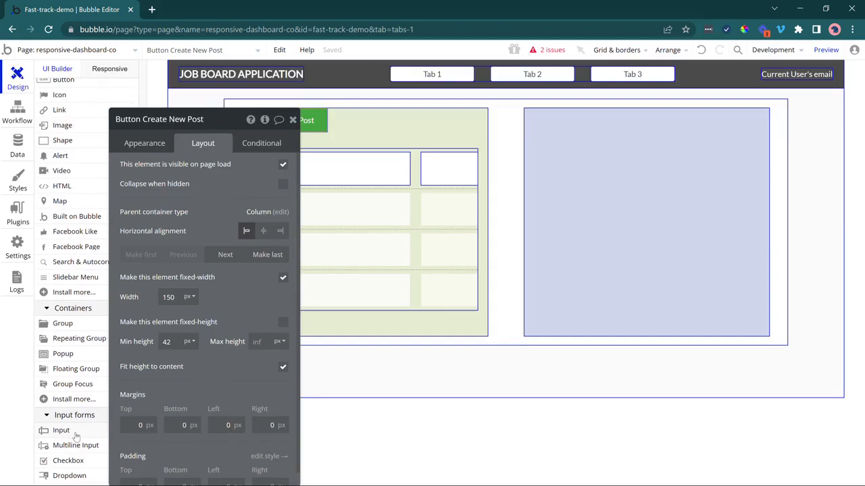
{"action": "left_click", "coordinate": [70, 476]}
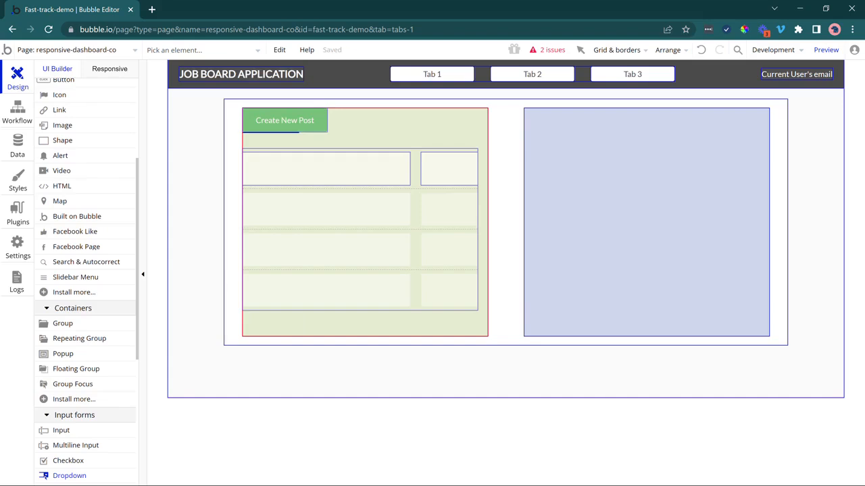
{"action": "left_click_drag", "start_coordinate": [248, 129], "coordinate": [391, 150]}
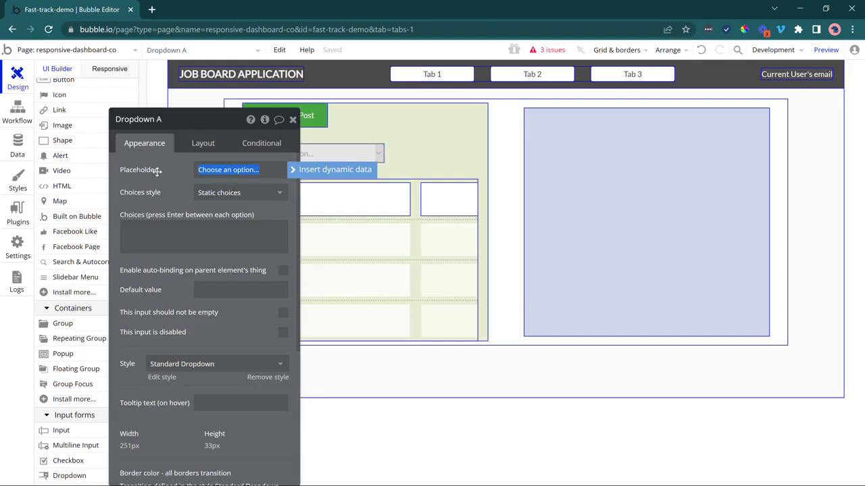
{"action": "left_click_drag", "start_coordinate": [250, 158], "coordinate": [261, 155]}
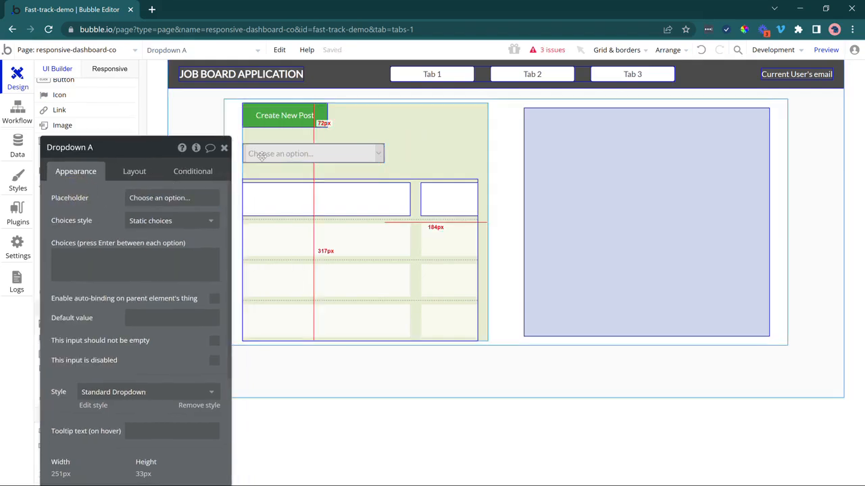
Group the Create New Post button and the dropdown in a Row container.
{"action": "left_click", "coordinate": [287, 117]}
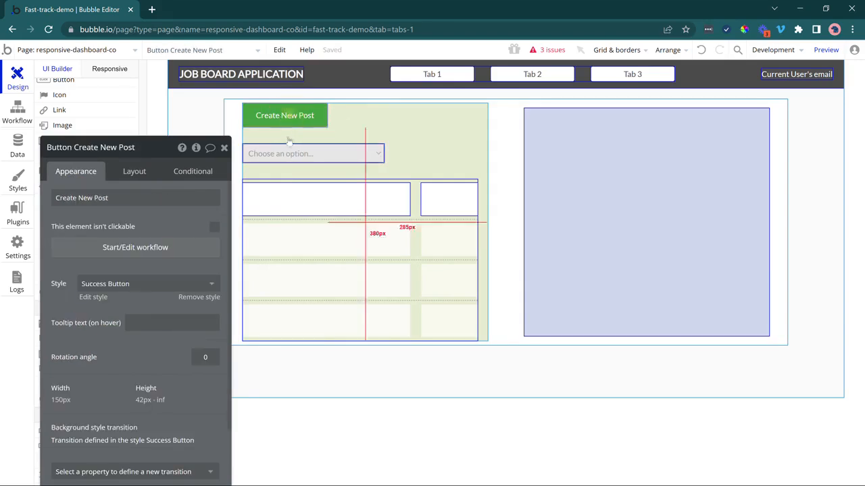
{"action": "left_click", "coordinate": [288, 153]}
{"action": "left_click", "coordinate": [284, 117]}
{"action": "left_click", "coordinate": [287, 148]}
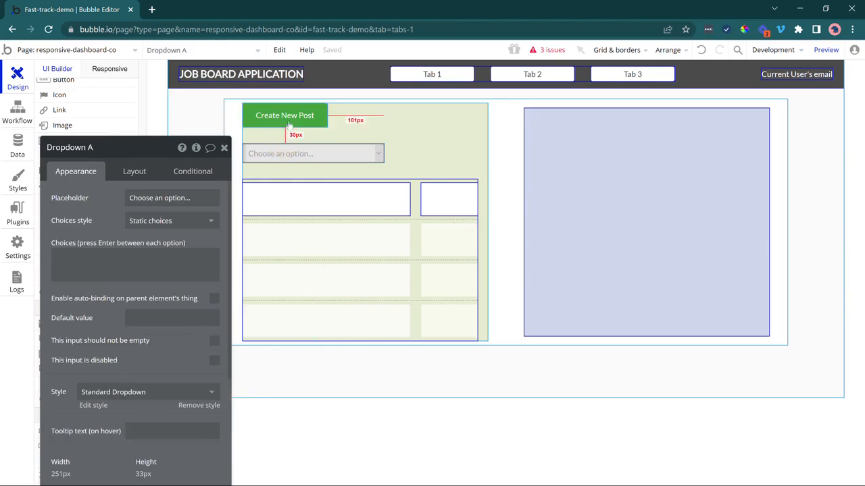
{"action": "left_click", "coordinate": [289, 119]}
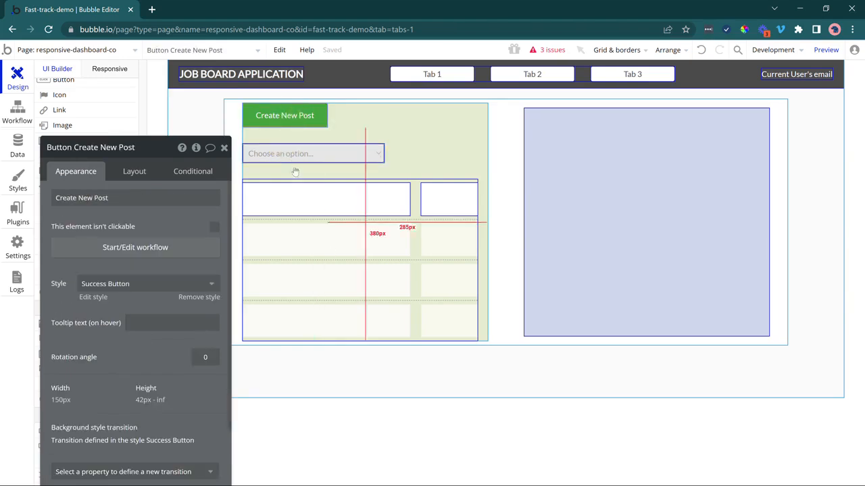
{"action": "left_click", "coordinate": [296, 154], "text": "shift"}
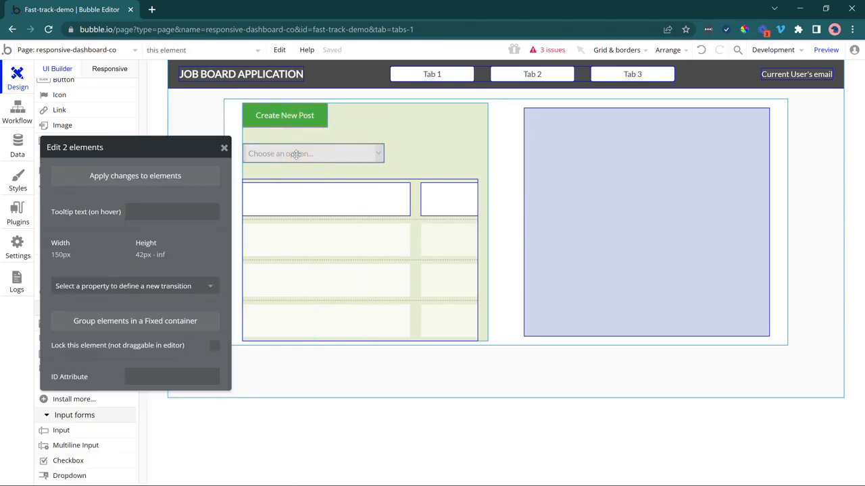
{"action": "right_click", "coordinate": [296, 154]}
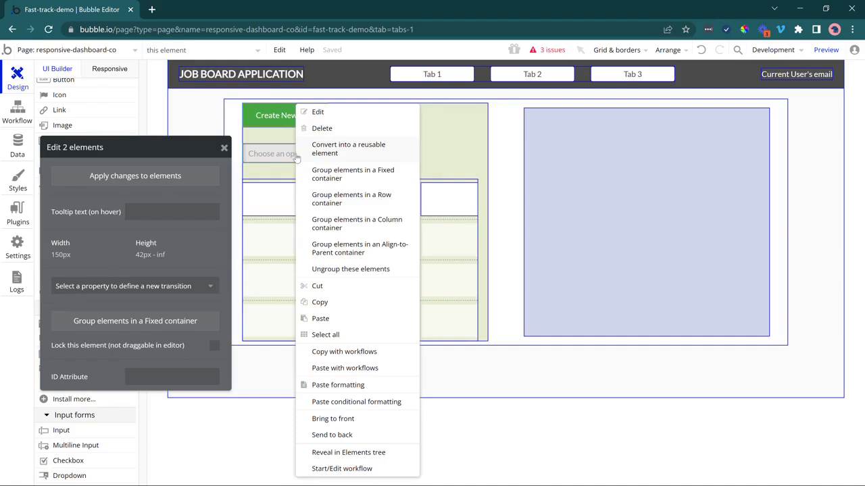
{"action": "left_click", "coordinate": [337, 199]}
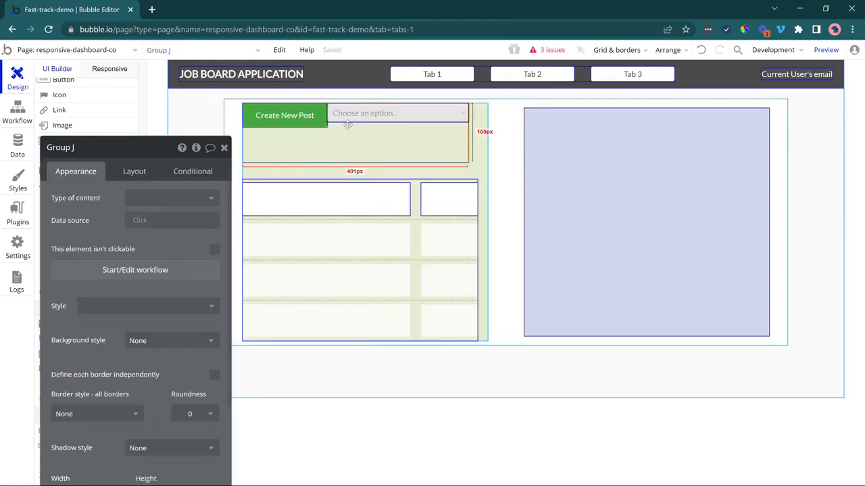
{"action": "left_click", "coordinate": [440, 170]}
{"action": "left_click", "coordinate": [393, 138]}
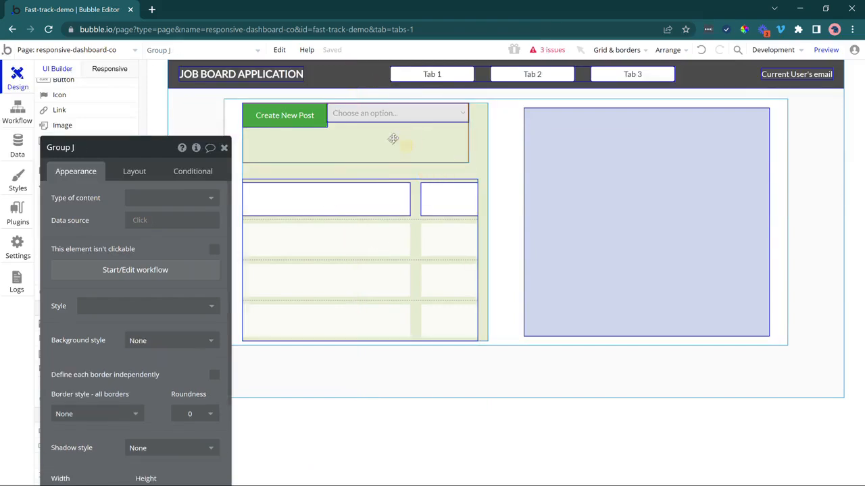
{"action": "left_click", "coordinate": [417, 277]}
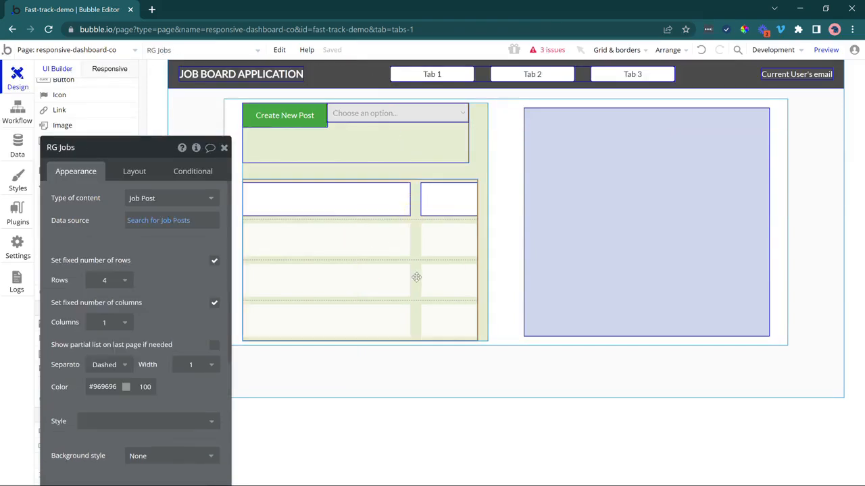
Move the Create New Post button one place later in its row so it follows the dropdown.
{"action": "left_click", "coordinate": [287, 118]}
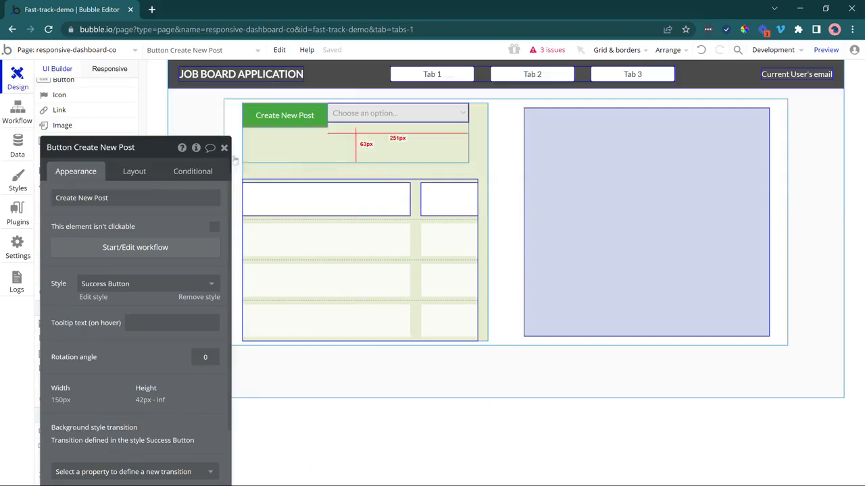
{"action": "left_click", "coordinate": [150, 171]}
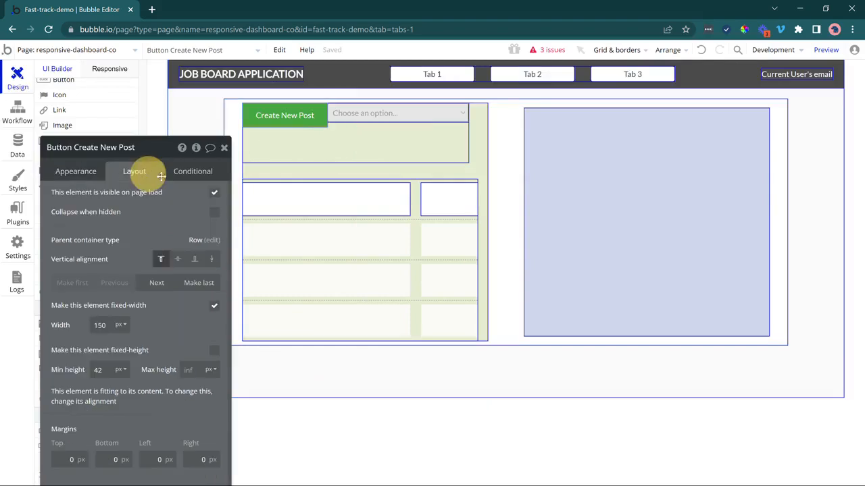
{"action": "left_click", "coordinate": [157, 284]}
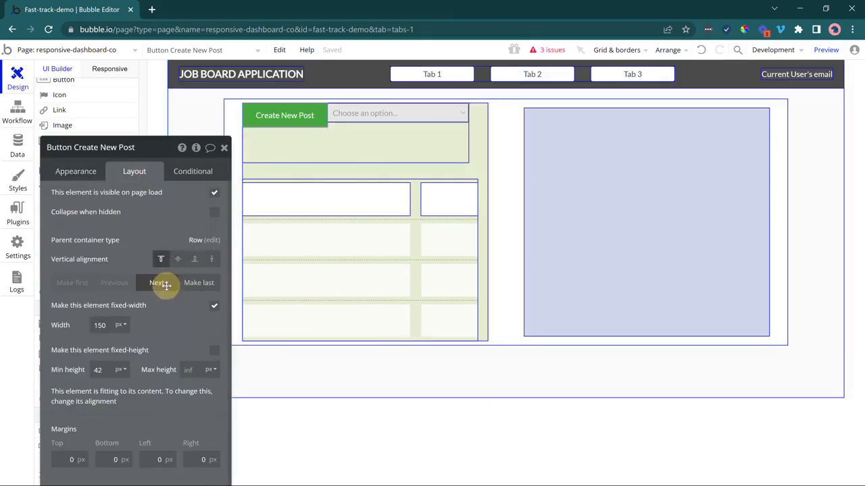
Set the minimum height of the row group holding the dropdown and button to 0 px.
{"action": "left_click", "coordinate": [323, 152]}
{"action": "scroll", "coordinate": [105, 318], "scroll_direction": "down", "scroll_amount": 5}
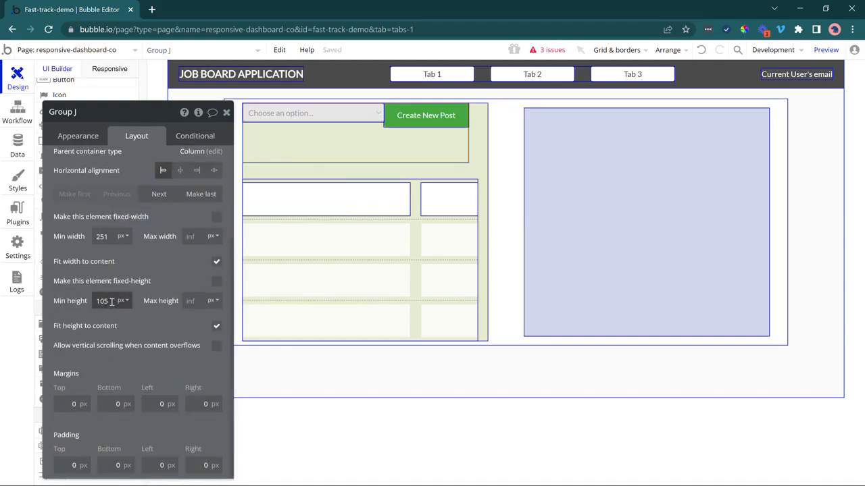
{"action": "left_click_drag", "start_coordinate": [112, 301], "coordinate": [79, 308]}
{"action": "type", "text": "0"}
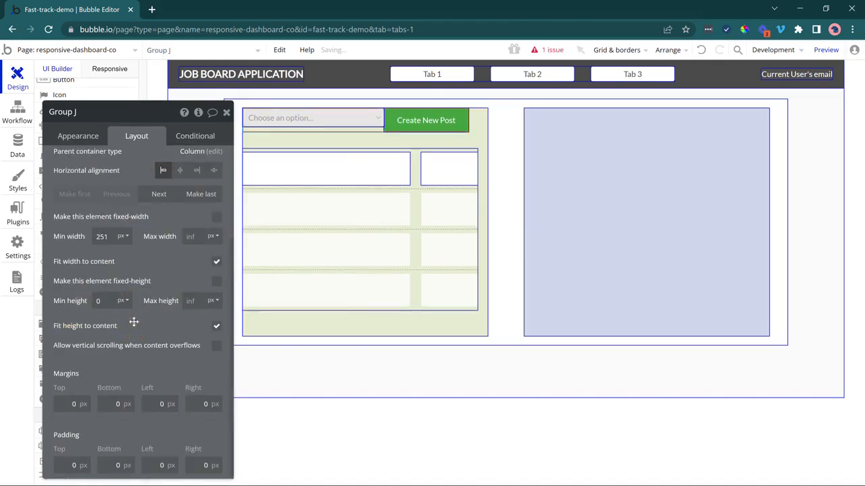
Center the row group horizontally in Group List and center the dropdown vertically within the row.
{"action": "left_click", "coordinate": [180, 170]}
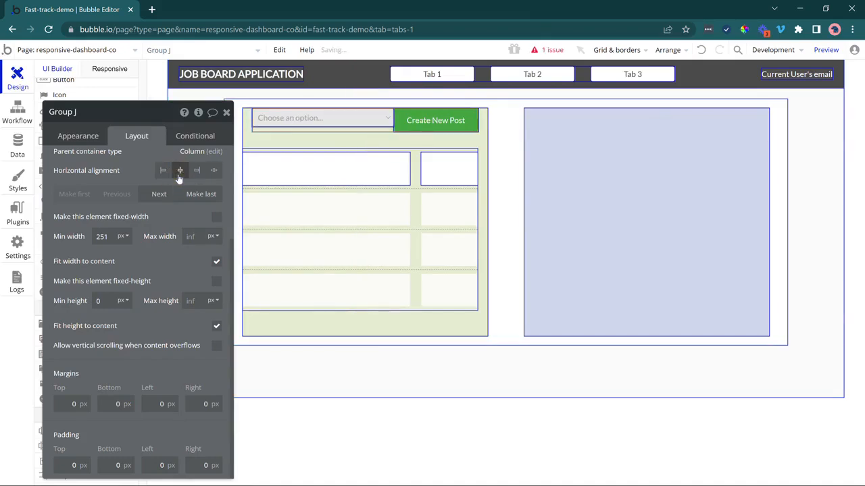
{"action": "left_click", "coordinate": [298, 121]}
{"action": "left_click", "coordinate": [198, 224]}
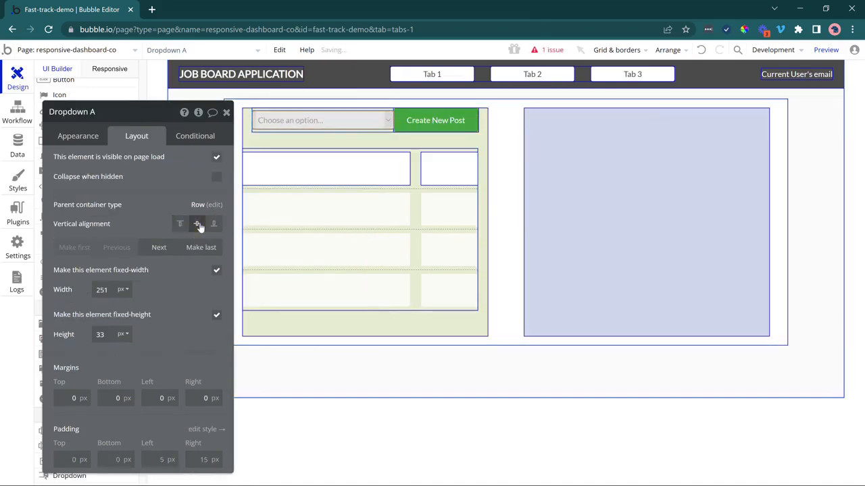
Set the dropdown and button row's minimum width to 0 px, disable fitting its width to content, and space its items to opposite ends.
{"action": "left_click", "coordinate": [289, 120]}
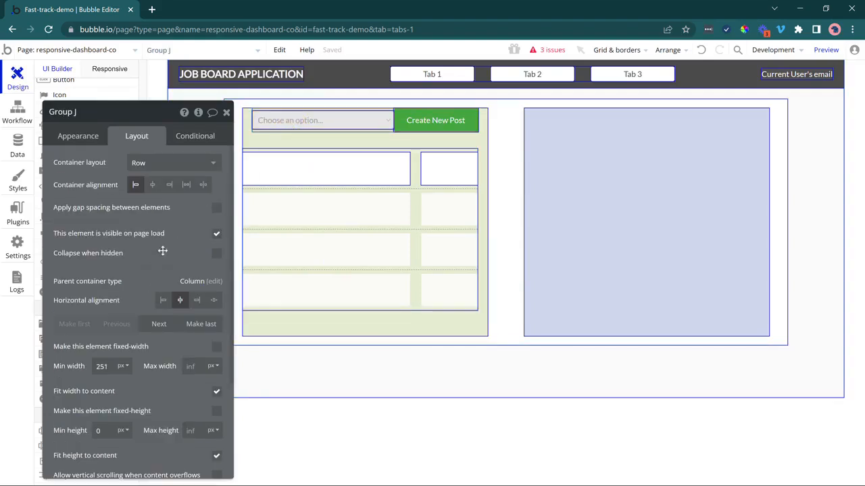
{"action": "double_click", "coordinate": [111, 366]}
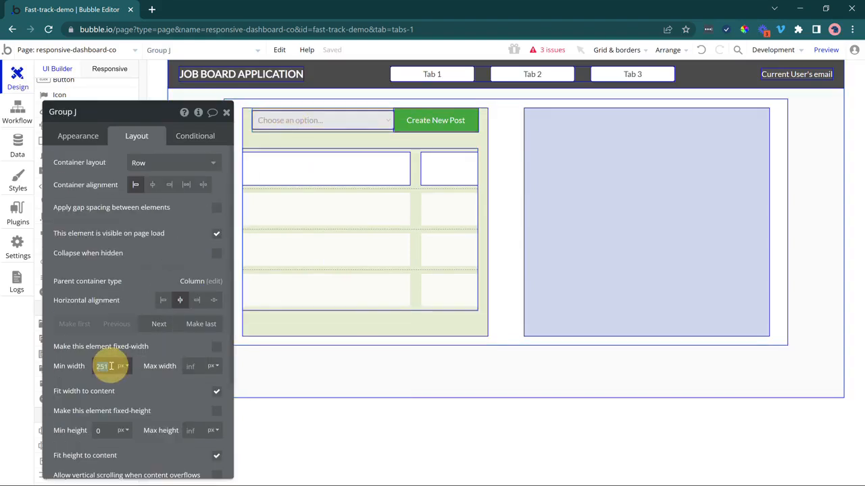
{"action": "key", "text": "BackSpace"}
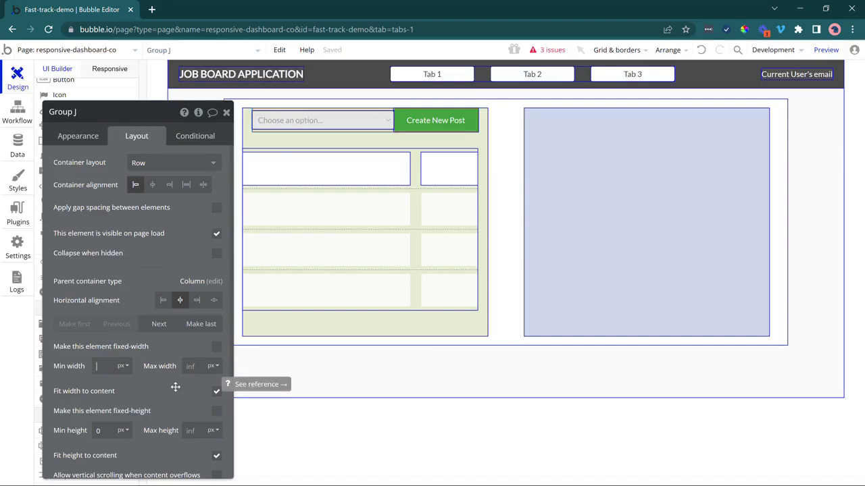
{"action": "left_click", "coordinate": [217, 392]}
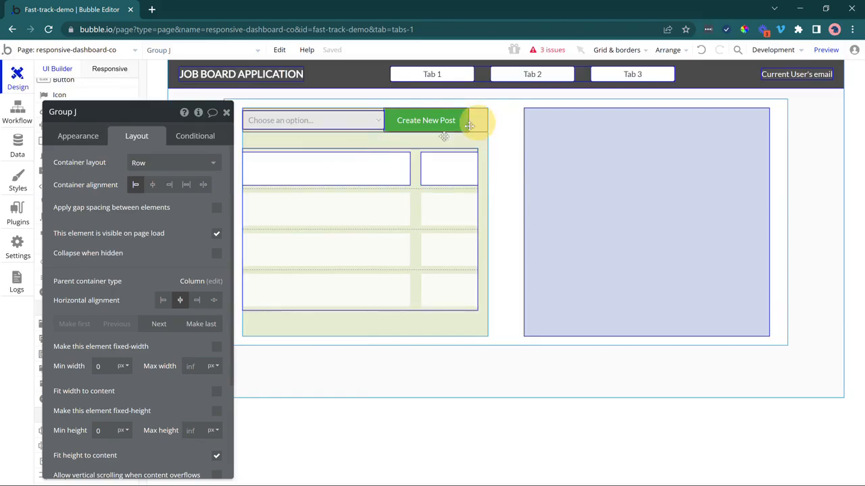
{"action": "left_click", "coordinate": [202, 193]}
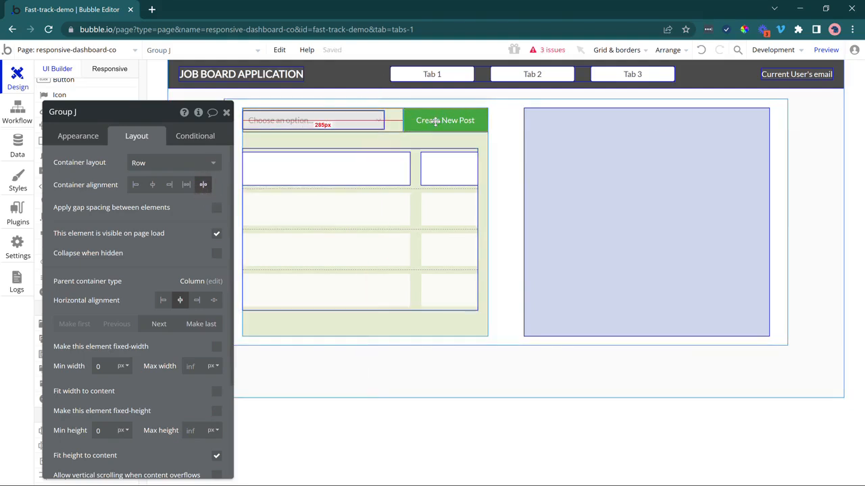
Set the top padding of Group List to 20 px.
{"action": "left_click", "coordinate": [401, 144]}
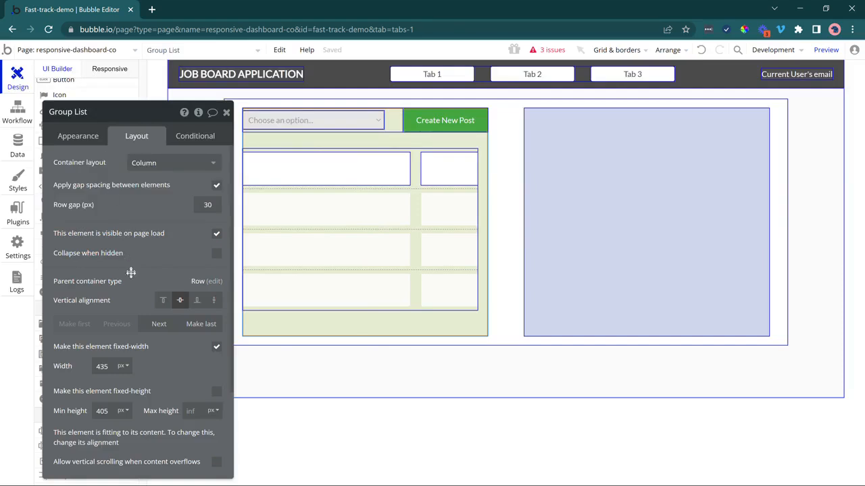
{"action": "scroll", "coordinate": [131, 272], "scroll_direction": "down", "scroll_amount": 3}
{"action": "left_click_drag", "start_coordinate": [128, 360], "coordinate": [132, 298]}
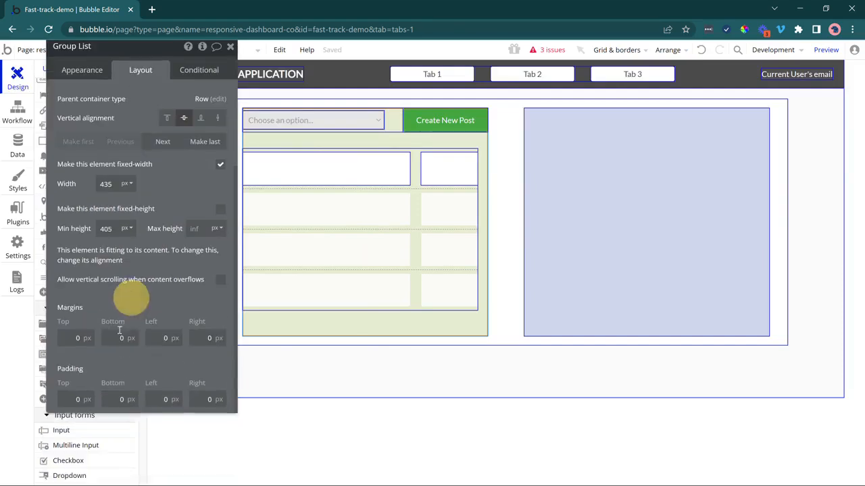
{"action": "left_click", "coordinate": [70, 399]}
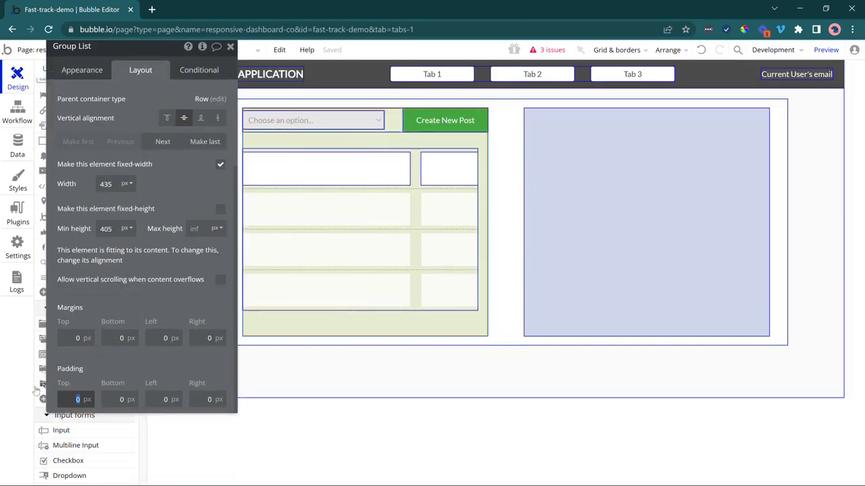
{"action": "type", "text": "20"}
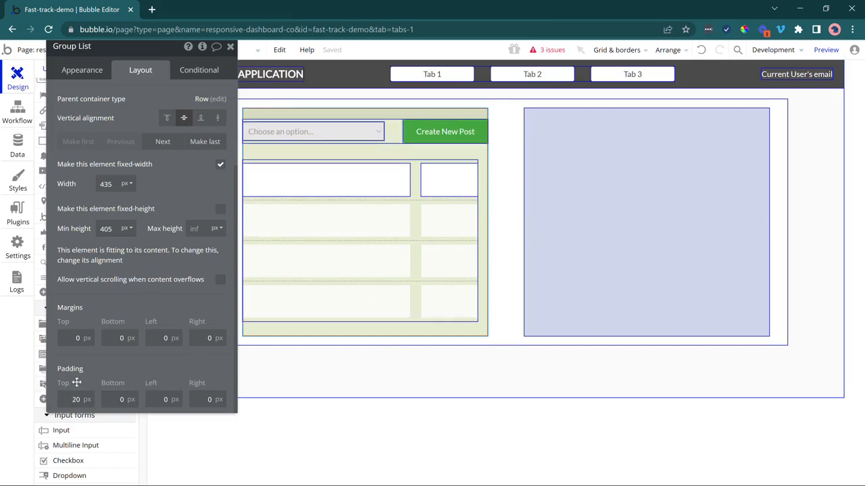
{"action": "left_click_drag", "start_coordinate": [126, 293], "coordinate": [96, 302]}
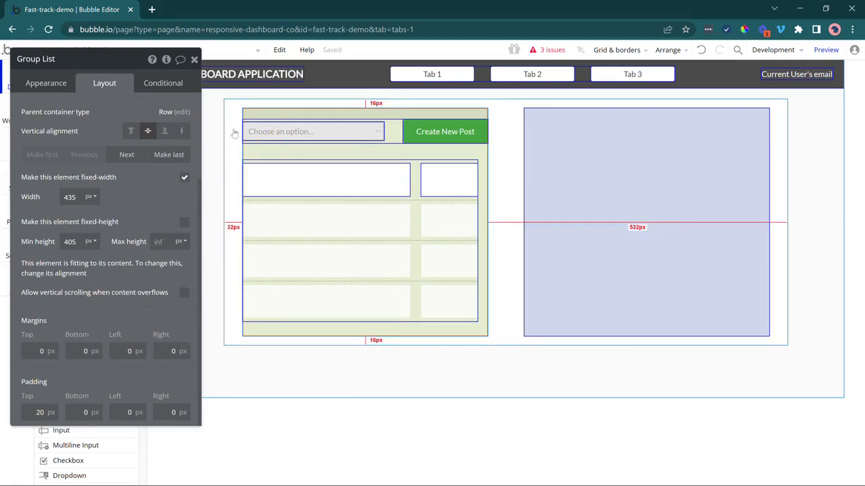
Center the RG Jobs repeating group horizontally within Group List.
{"action": "left_click", "coordinate": [238, 167]}
{"action": "left_click_drag", "start_coordinate": [120, 144], "coordinate": [130, 172]}
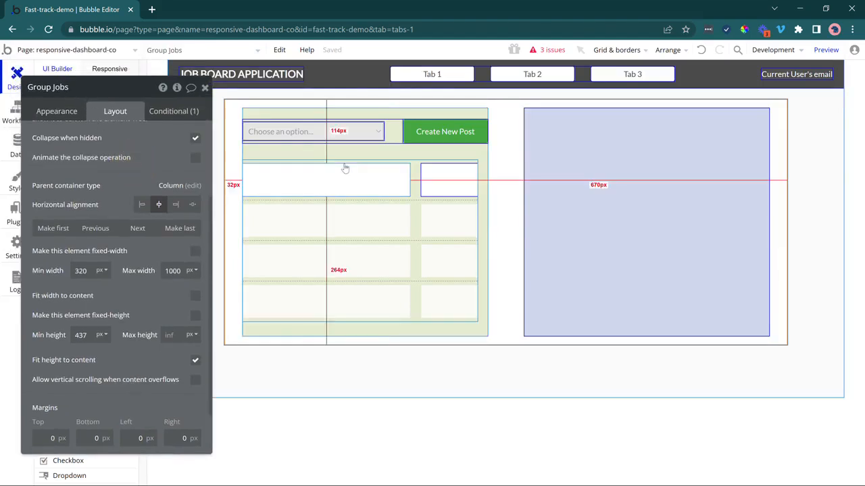
{"action": "left_click", "coordinate": [284, 246]}
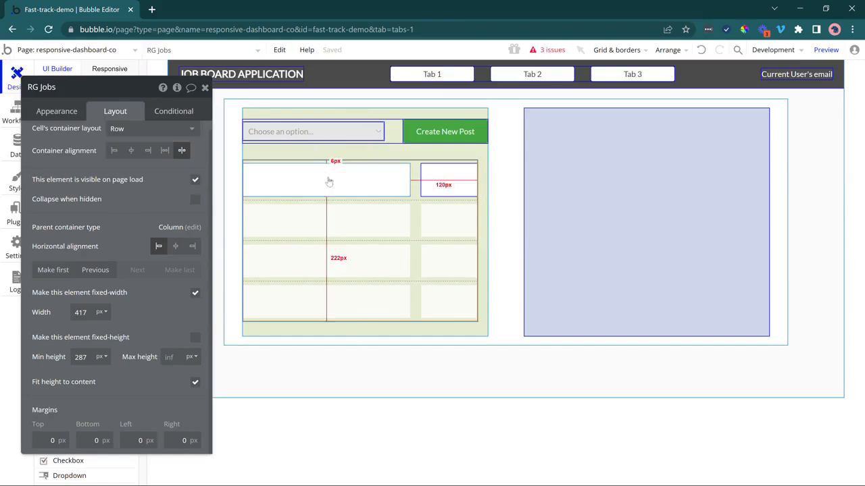
{"action": "left_click", "coordinate": [403, 256]}
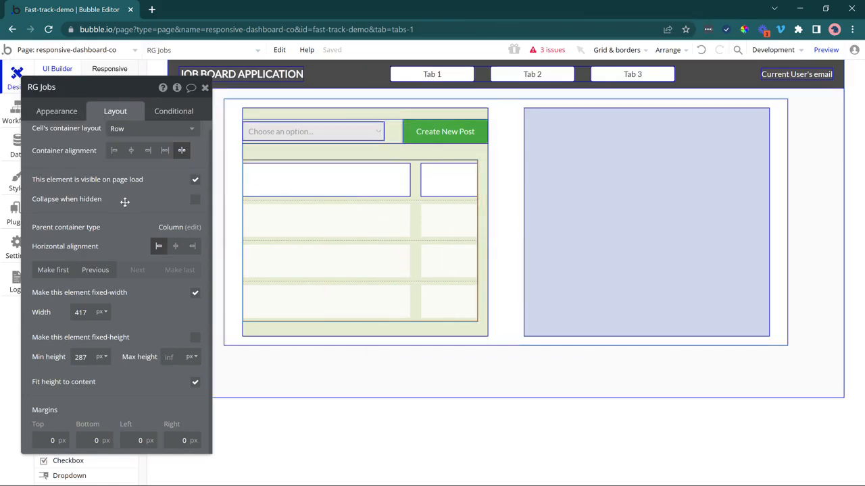
{"action": "left_click", "coordinate": [173, 247]}
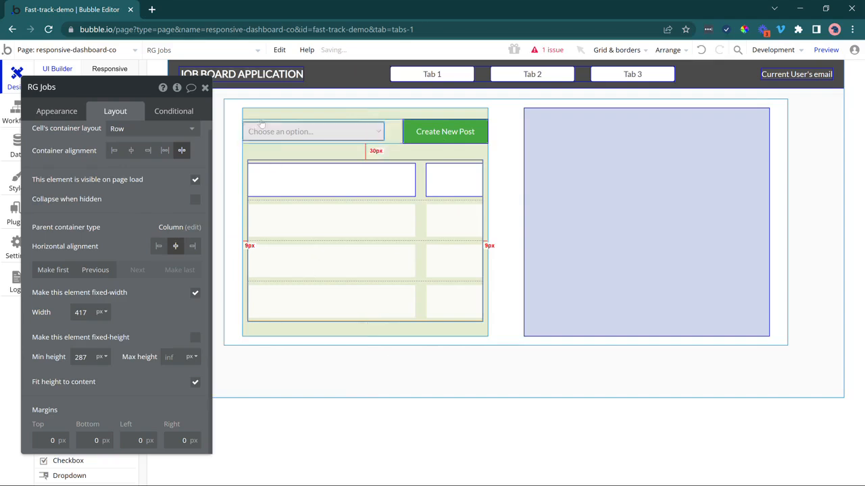
{"action": "left_click", "coordinate": [206, 87]}
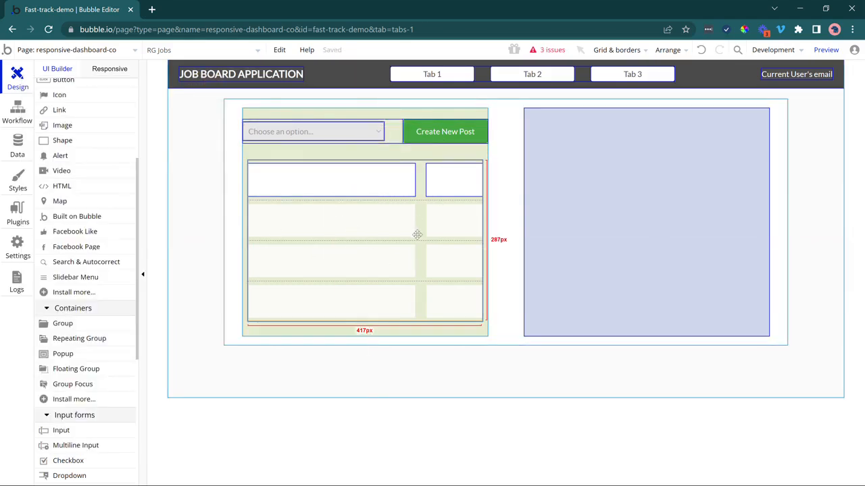
Make Group Edit a Column container with gap spacing enabled and a row gap of 20 px.
{"action": "left_click", "coordinate": [561, 137]}
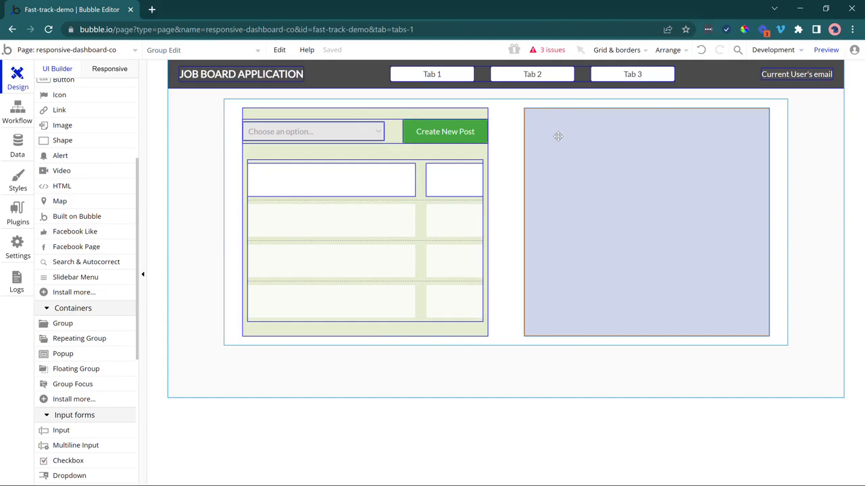
{"action": "double_click", "coordinate": [558, 137]}
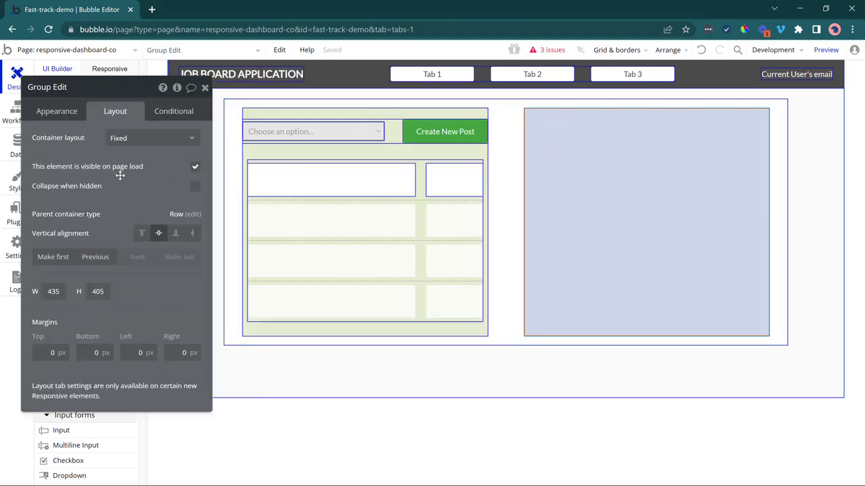
{"action": "left_click_drag", "start_coordinate": [119, 174], "coordinate": [167, 195]}
{"action": "left_click", "coordinate": [171, 157]}
{"action": "left_click", "coordinate": [171, 225]}
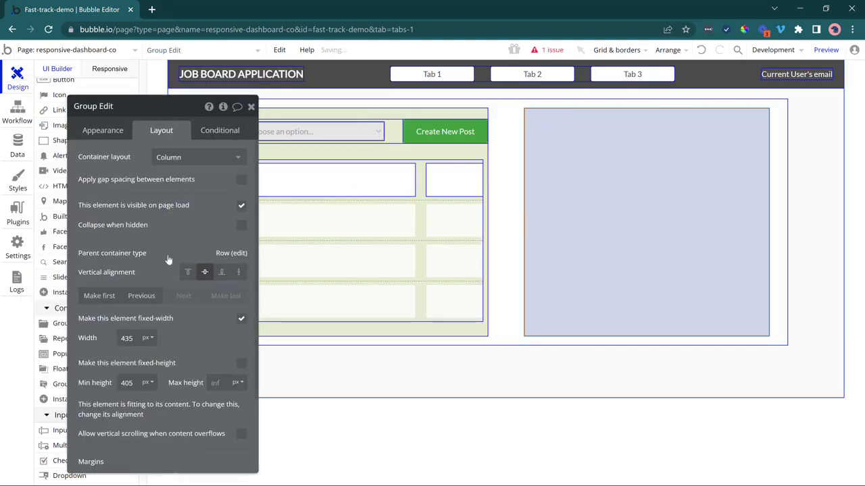
{"action": "left_click", "coordinate": [242, 179]}
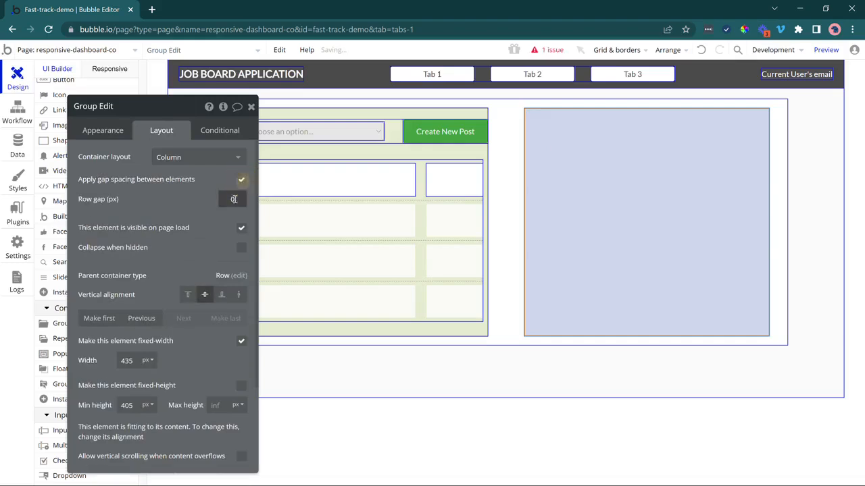
{"action": "left_click", "coordinate": [233, 201]}
{"action": "left_click_drag", "start_coordinate": [182, 209], "coordinate": [203, 199]}
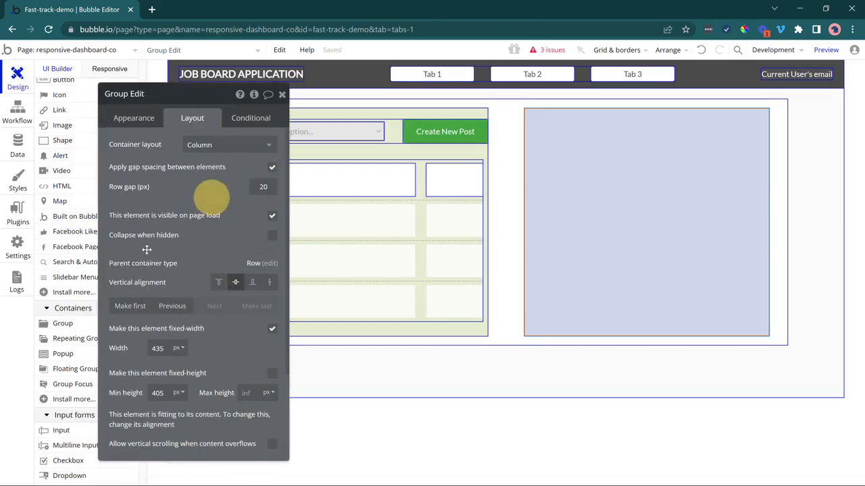
Add a text element about 135 px wide reading "Job Title" at the top of Group Edit.
{"action": "scroll", "coordinate": [67, 203], "scroll_direction": "up", "scroll_amount": 5}
{"action": "left_click", "coordinate": [54, 233]}
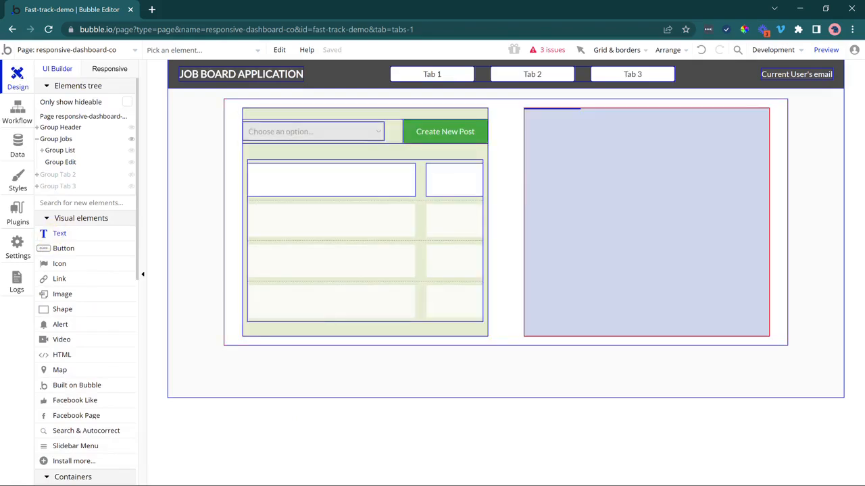
{"action": "left_click_drag", "start_coordinate": [534, 120], "coordinate": [612, 139]}
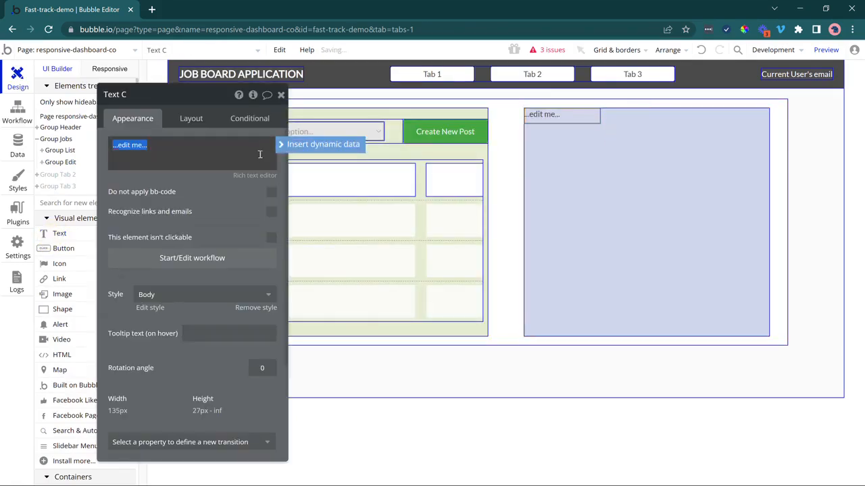
{"action": "type", "text": "Job Title"}
{"action": "left_click", "coordinate": [192, 197]}
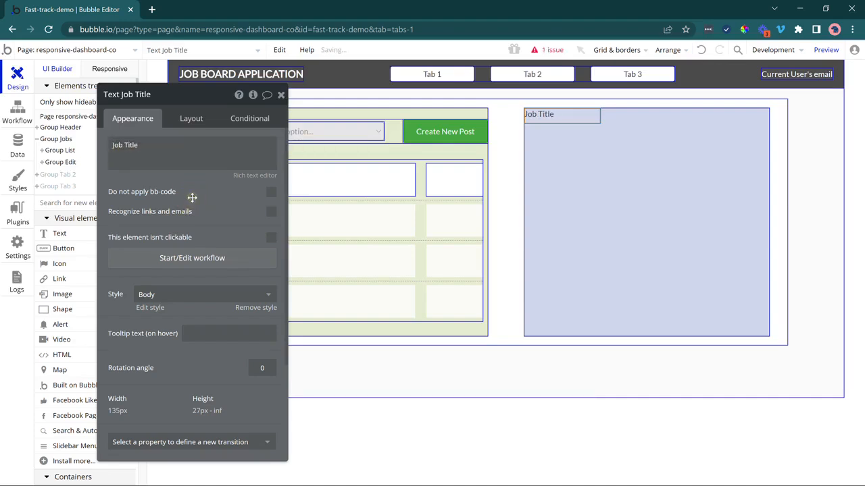
{"action": "left_click_drag", "start_coordinate": [193, 198], "coordinate": [211, 191]}
Add an input about 318 by 36 px below the Job Title text, clear its placeholder and rename it as the title input.
{"action": "scroll", "coordinate": [82, 297], "scroll_direction": "down", "scroll_amount": 3}
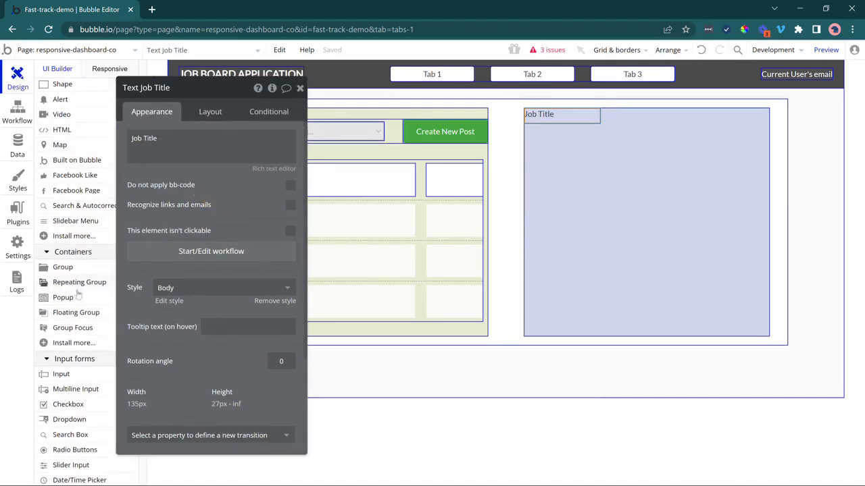
{"action": "left_click", "coordinate": [82, 372]}
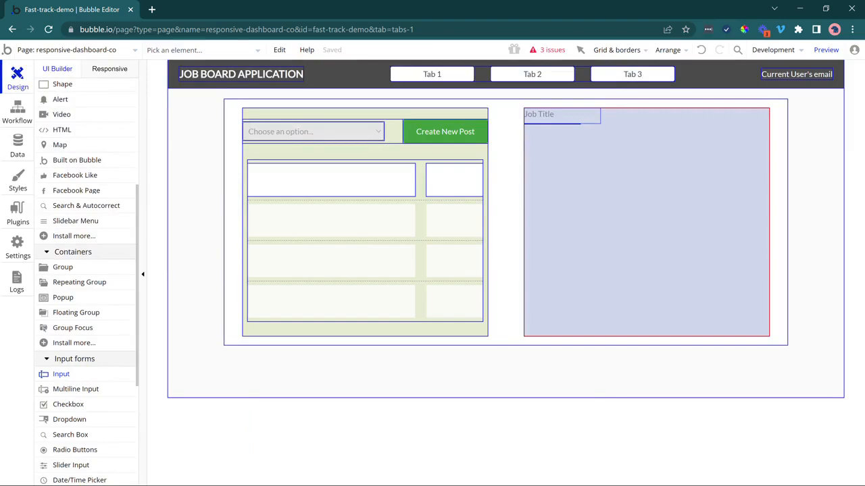
{"action": "mouse_move", "coordinate": [531, 130]}
{"action": "left_mouse_down"}
{"action": "mouse_move", "coordinate": [705, 129]}
{"action": "mouse_move", "coordinate": [710, 153]}
{"action": "left_mouse_up"}
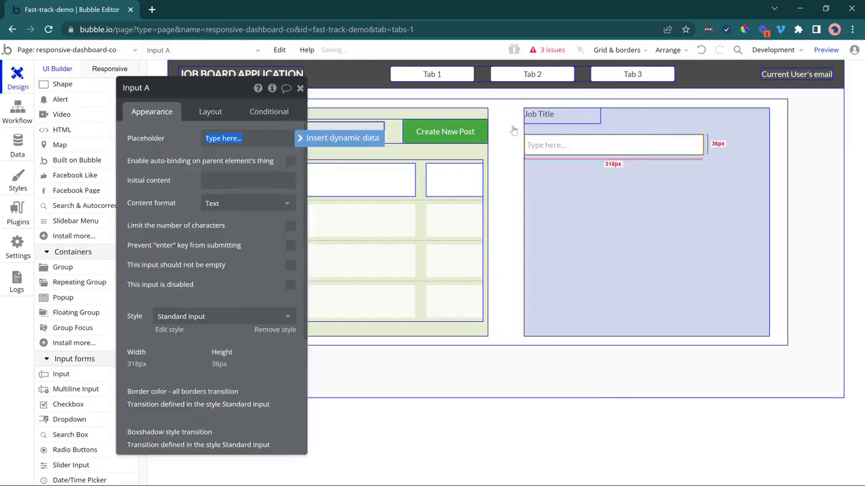
{"action": "key", "text": "BackSpace"}
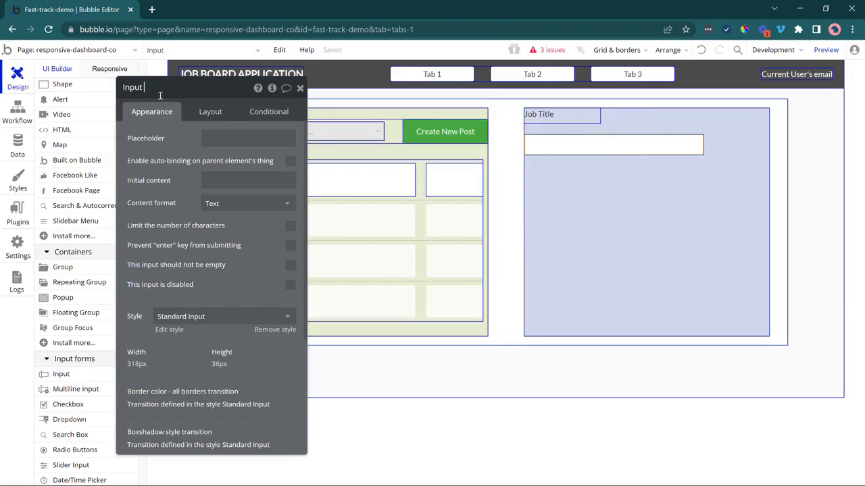
{"action": "type", "text": "tle"}
{"action": "key", "text": "Return"}
Group the Job Title text and its input in a Column container.
{"action": "left_click", "coordinate": [565, 117]}
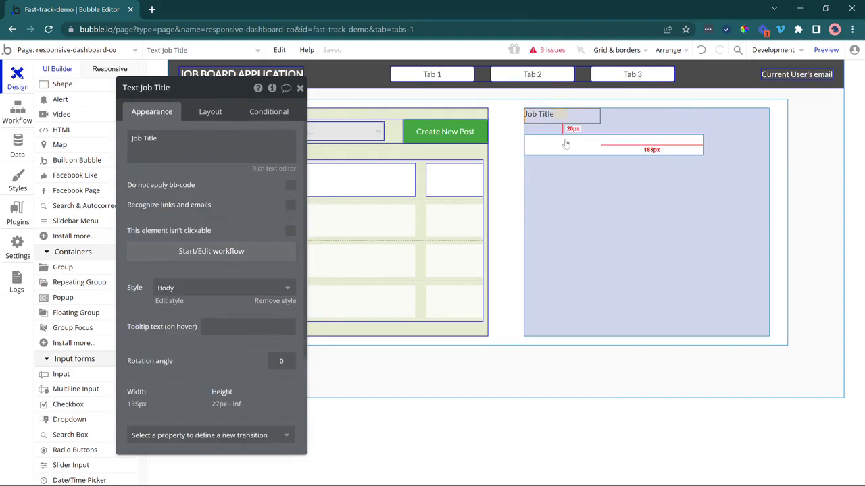
{"action": "left_click", "coordinate": [565, 149], "text": "shift"}
{"action": "right_click", "coordinate": [565, 150]}
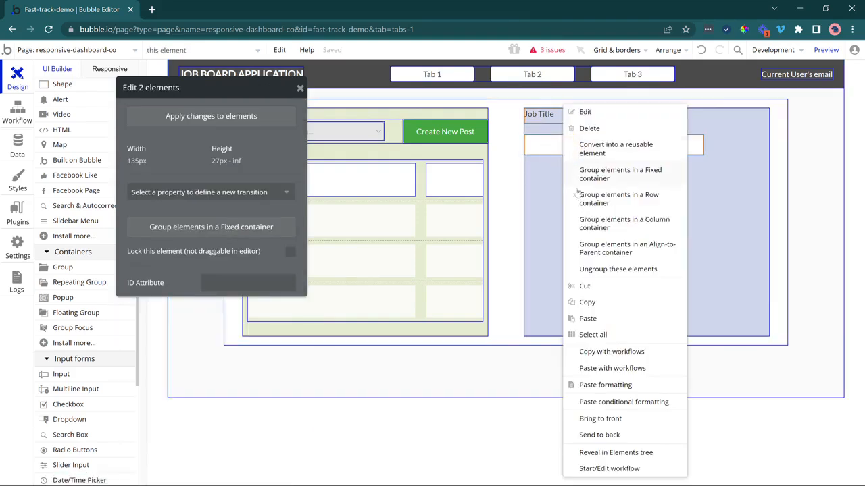
{"action": "left_click", "coordinate": [592, 232]}
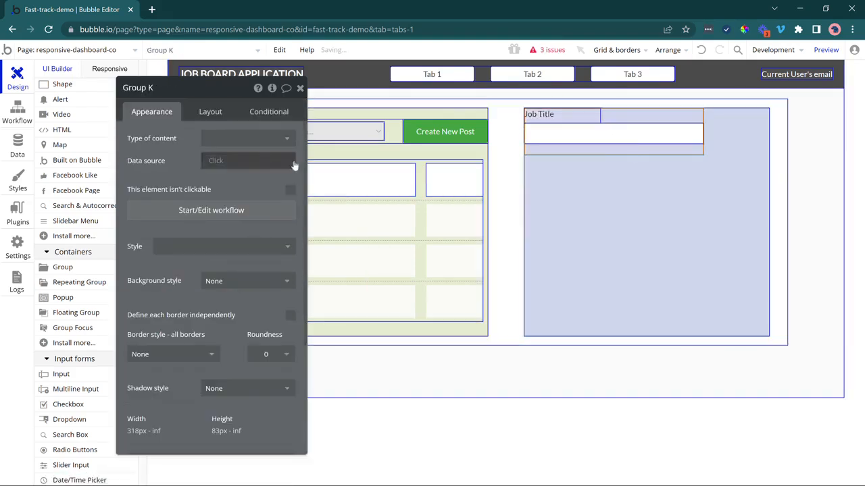
Set the minimum height of the column group holding the Job Title text and input to 0 px.
{"action": "left_click_drag", "start_coordinate": [258, 190], "coordinate": [165, 192]}
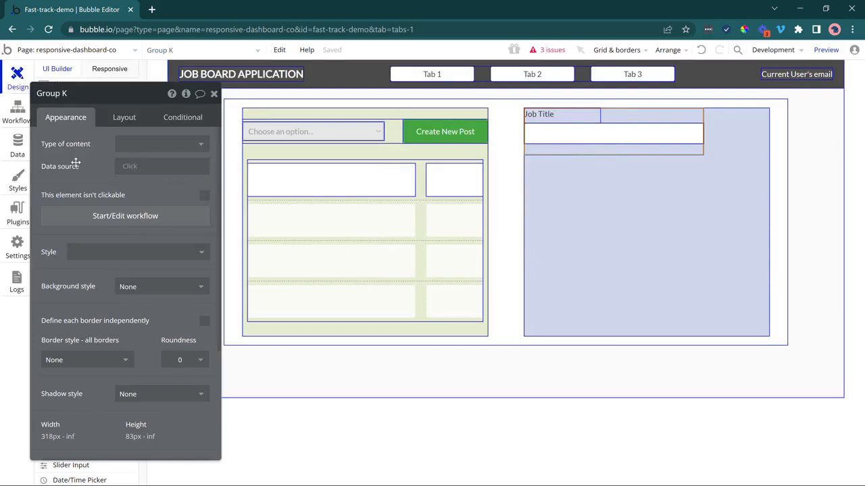
{"action": "left_click_drag", "start_coordinate": [76, 162], "coordinate": [108, 151]}
{"action": "left_click", "coordinate": [165, 119]}
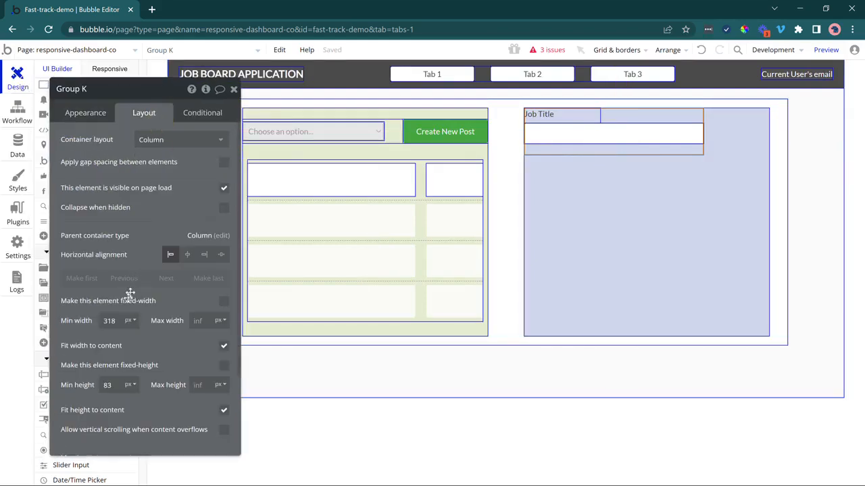
{"action": "double_click", "coordinate": [108, 385]}
{"action": "type", "text": "0"}
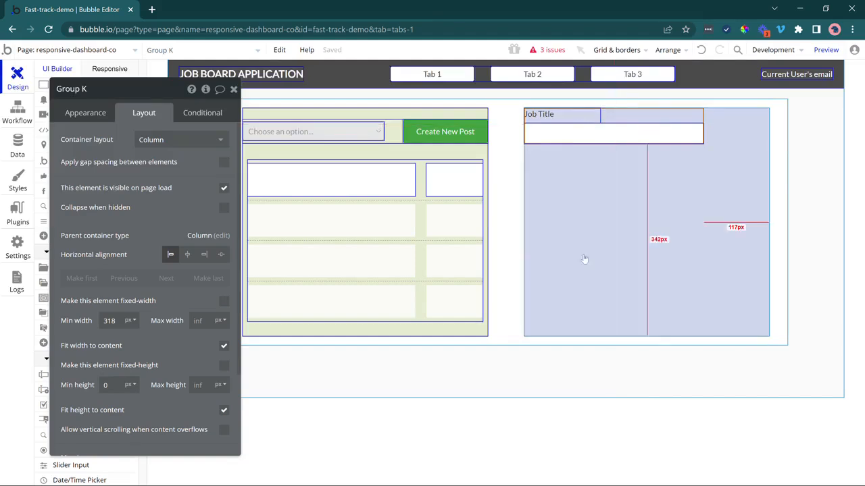
Remove the Body style from the Job Title text so it can be formatted individually.
{"action": "left_click", "coordinate": [585, 115]}
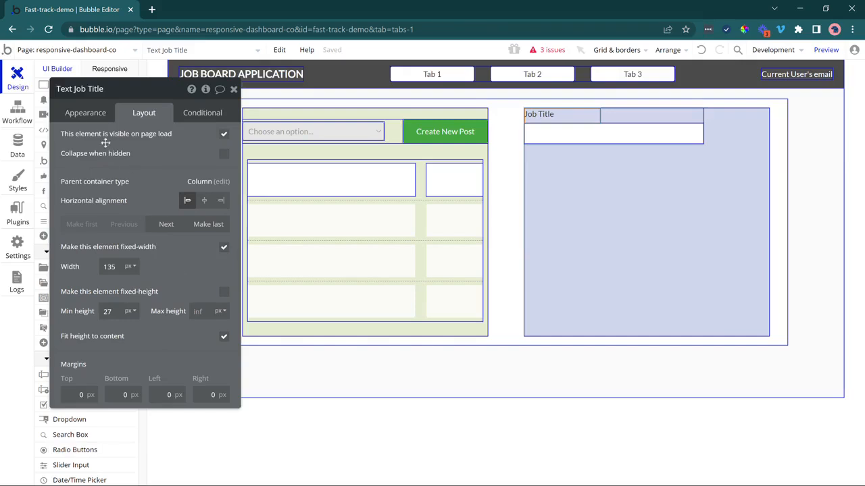
{"action": "left_click", "coordinate": [87, 112]}
{"action": "left_click", "coordinate": [192, 302]}
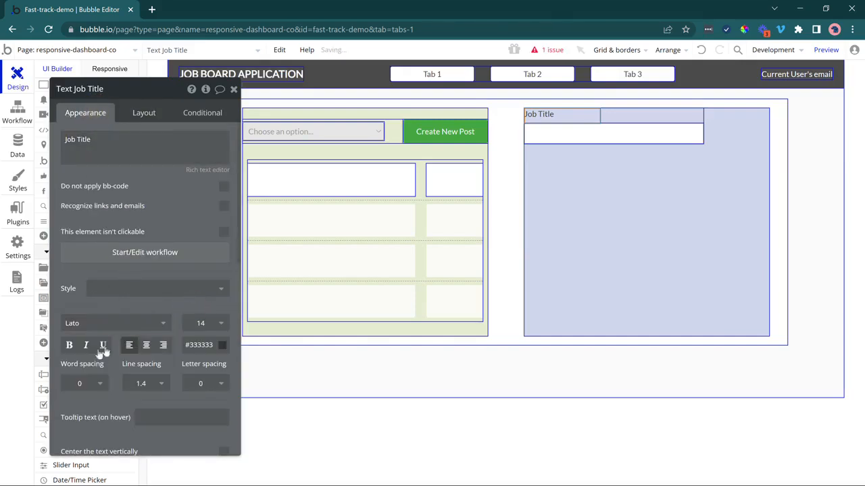
Make the Job Title text bold with a font size of 16.
{"action": "left_click", "coordinate": [68, 346]}
{"action": "left_click", "coordinate": [187, 324]}
{"action": "left_click", "coordinate": [197, 427]}
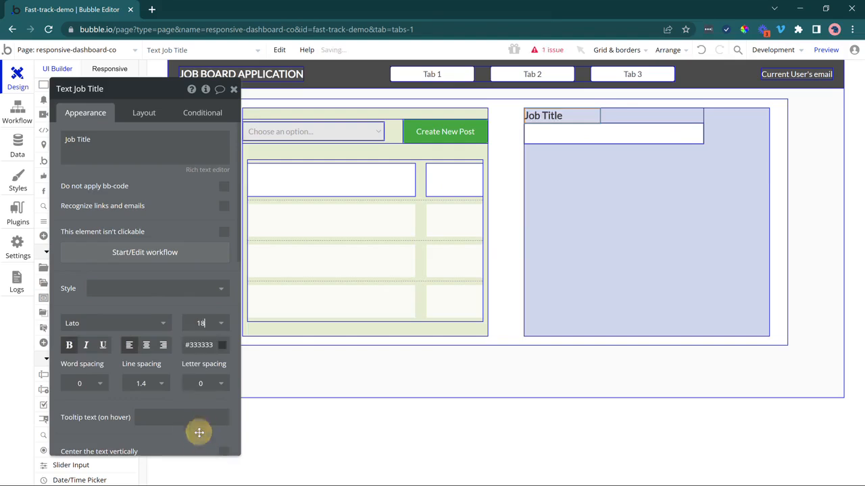
{"action": "key", "text": "BackSpace"}
{"action": "type", "text": "6"}
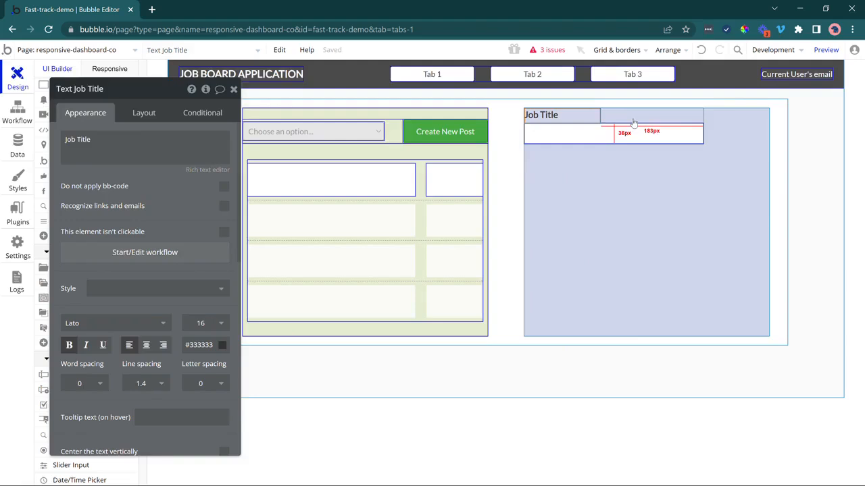
Turn off fit width to content on the group holding the Job Title text and remove the title input's fixed width.
{"action": "left_click", "coordinate": [633, 123]}
{"action": "left_click", "coordinate": [152, 114]}
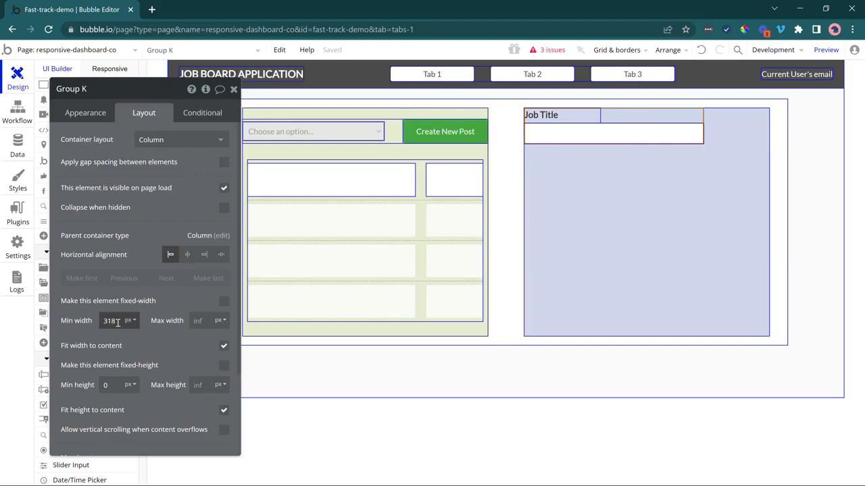
{"action": "left_click", "coordinate": [224, 346]}
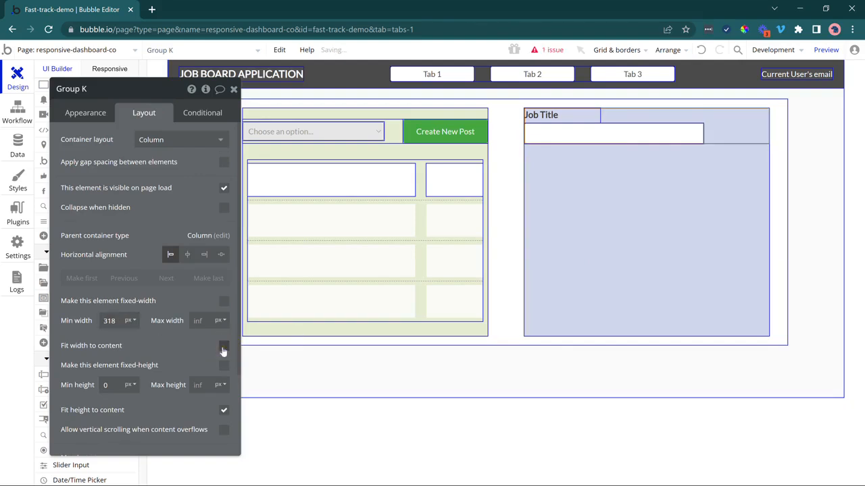
{"action": "left_click", "coordinate": [594, 131]}
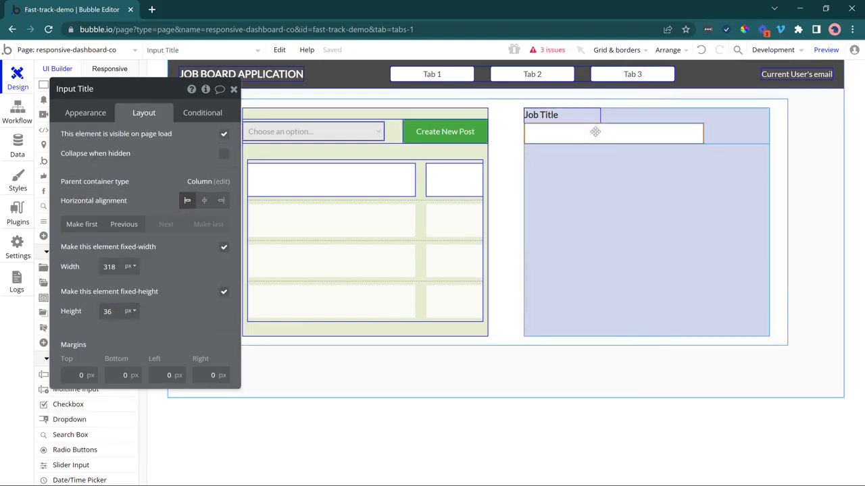
{"action": "left_click", "coordinate": [223, 246]}
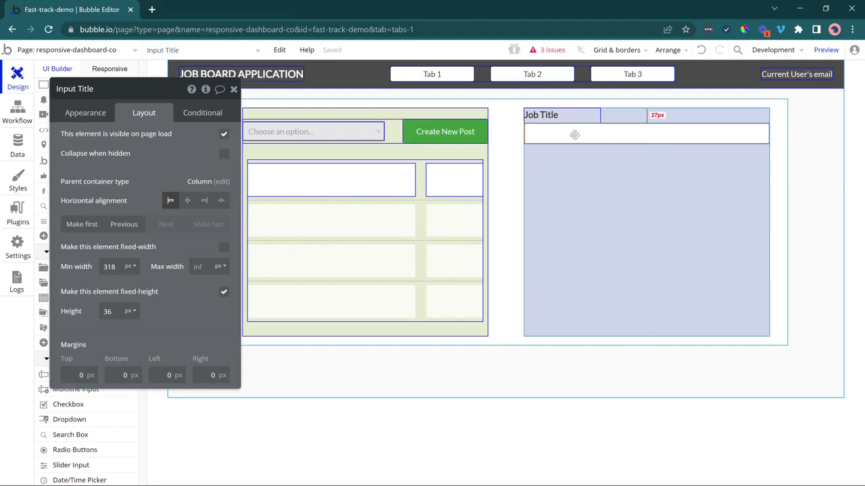
Remove the Job Title text's fixed width and make its width fit the content.
{"action": "left_click", "coordinate": [544, 115]}
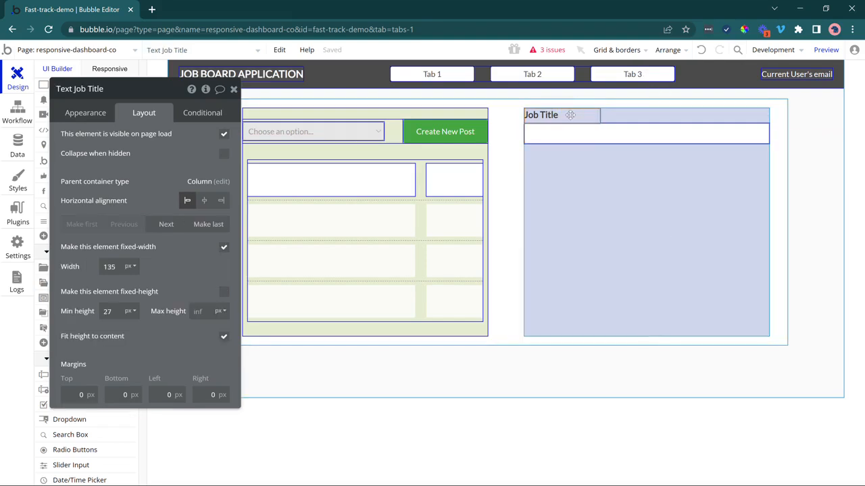
{"action": "left_click", "coordinate": [222, 247]}
{"action": "left_click", "coordinate": [223, 292]}
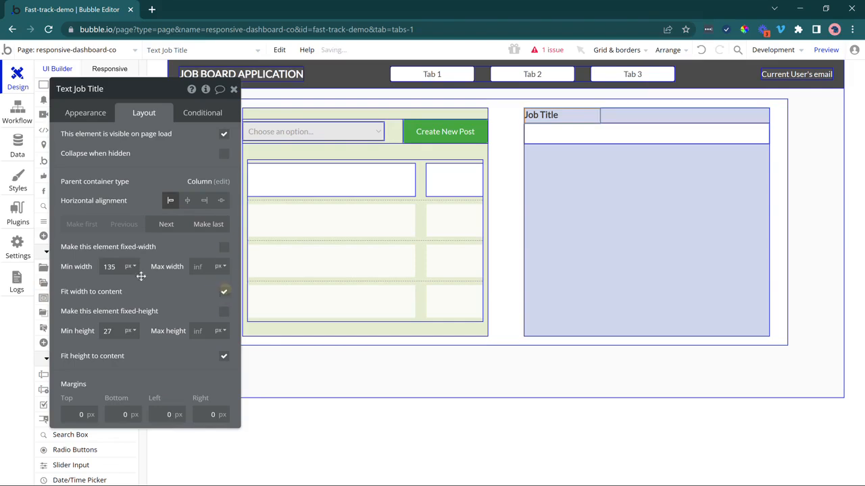
{"action": "left_click", "coordinate": [111, 335]}
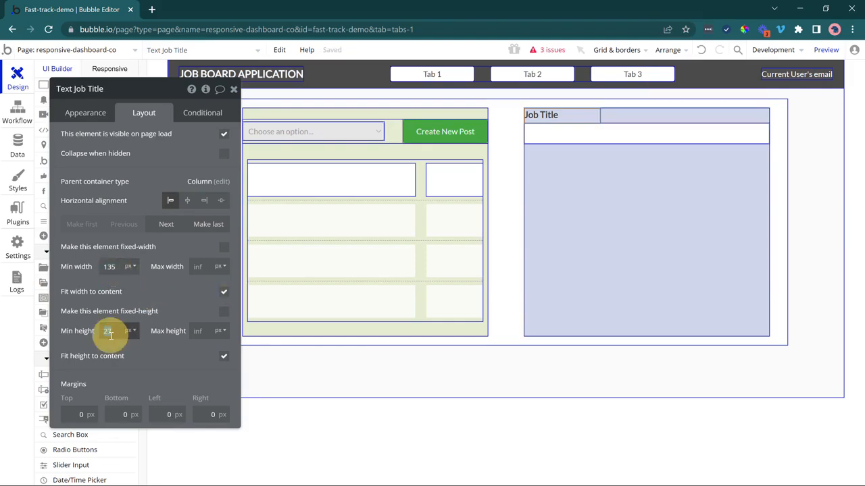
{"action": "left_click", "coordinate": [163, 299]}
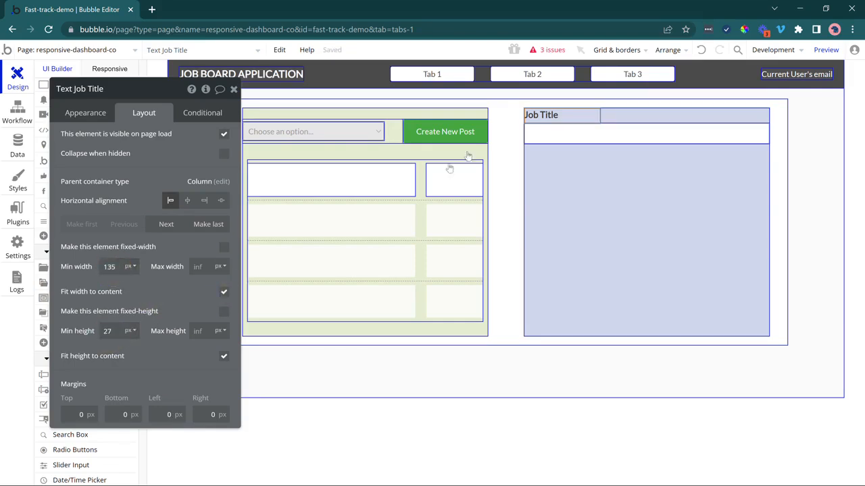
Set the Job Title text's minimum width and minimum height to 0 px.
{"action": "left_click", "coordinate": [534, 113]}
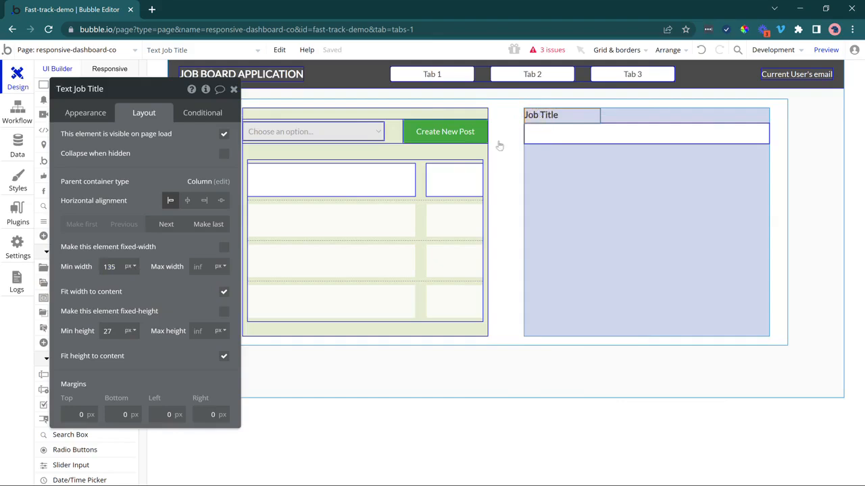
{"action": "double_click", "coordinate": [110, 268]}
{"action": "type", "text": "0"}
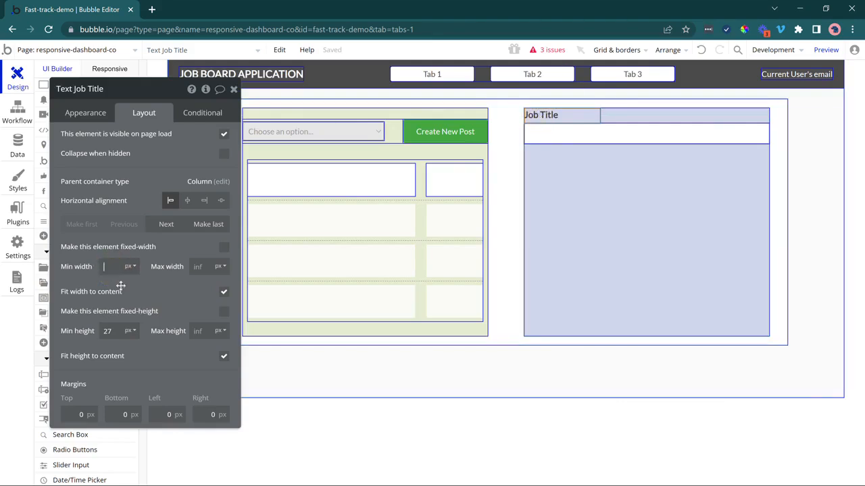
{"action": "left_click", "coordinate": [146, 290]}
{"action": "double_click", "coordinate": [111, 331]}
{"action": "type", "text": "0"}
{"action": "left_click", "coordinate": [169, 290]}
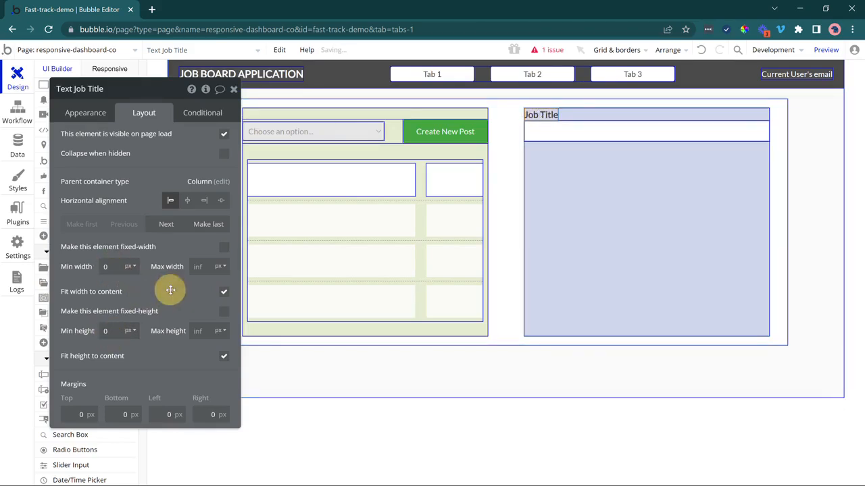
Apply gap spacing with a 10 px row gap to the group holding the Job Title text and input.
{"action": "left_click", "coordinate": [576, 130]}
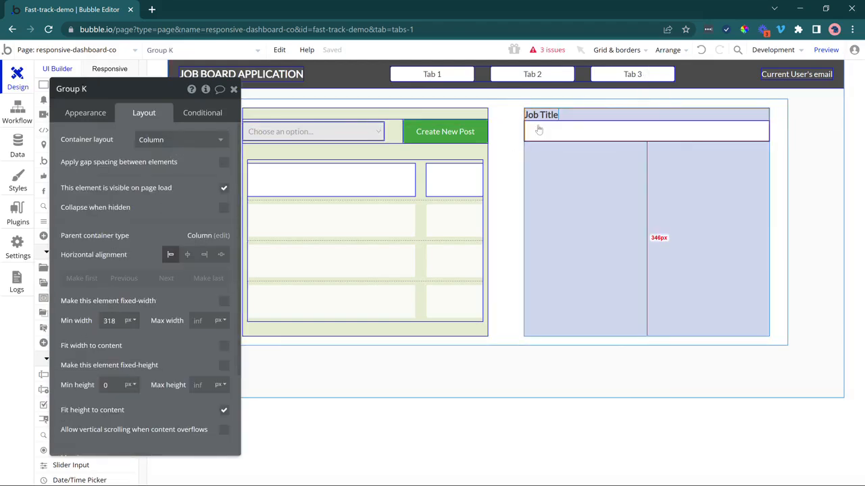
{"action": "left_click", "coordinate": [223, 163]}
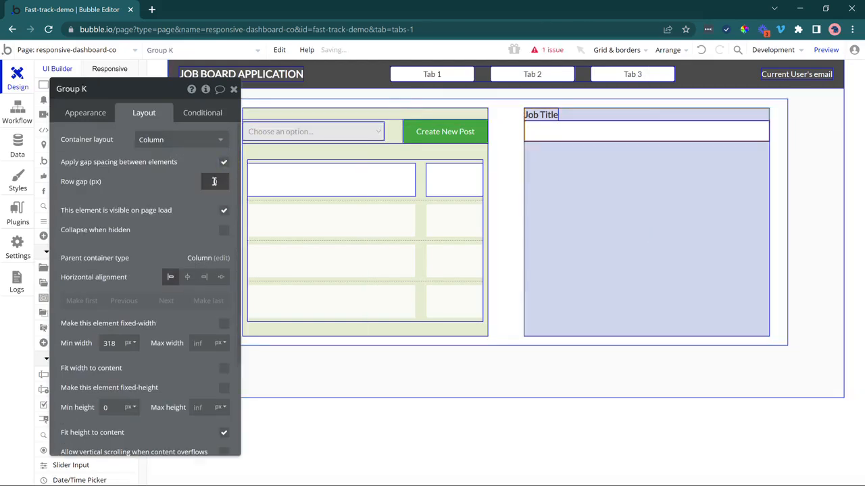
{"action": "left_click", "coordinate": [216, 181]}
{"action": "type", "text": "10"}
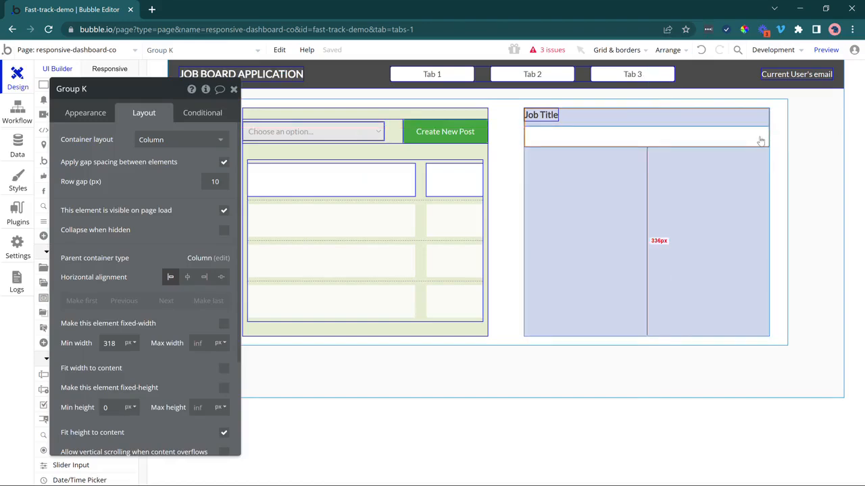
Give the edit group 10 px of left and right padding.
{"action": "left_click", "coordinate": [745, 168]}
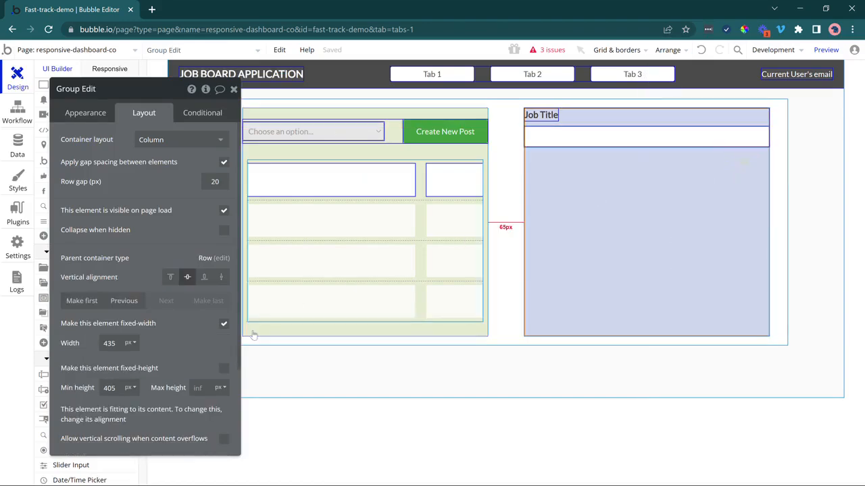
{"action": "scroll", "coordinate": [145, 397], "scroll_direction": "down", "scroll_amount": 2}
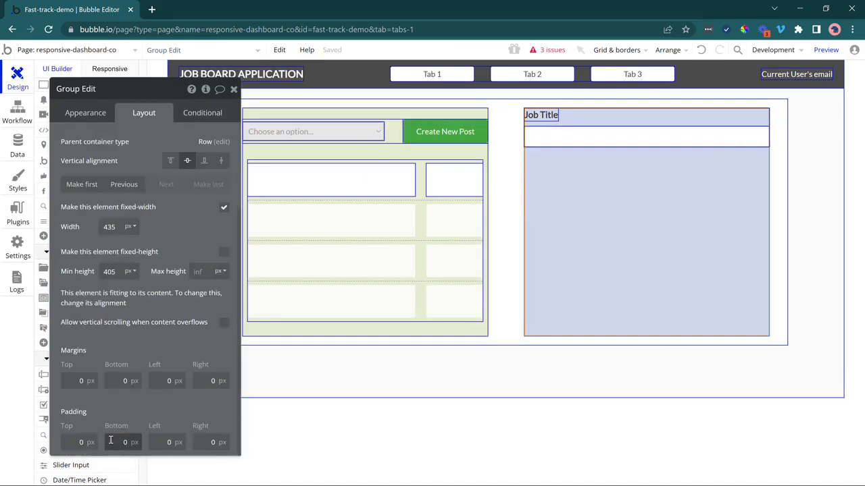
{"action": "left_click", "coordinate": [170, 442]}
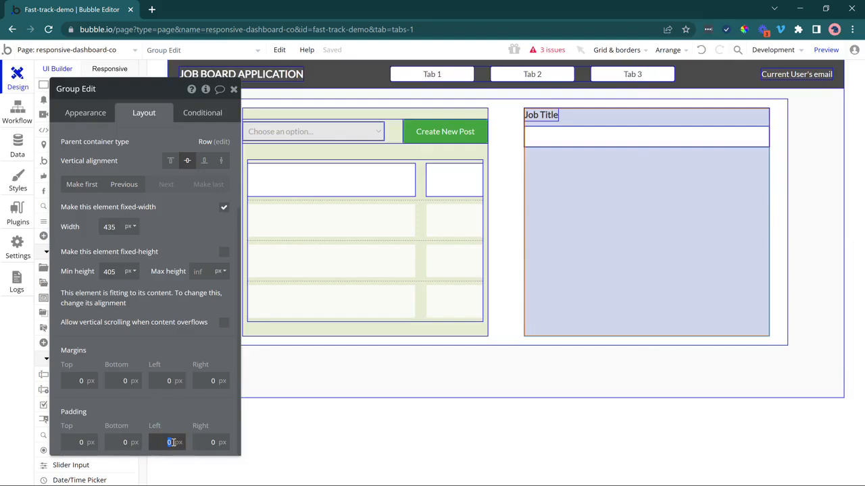
{"action": "left_click", "coordinate": [218, 443]}
{"action": "type", "text": "10"}
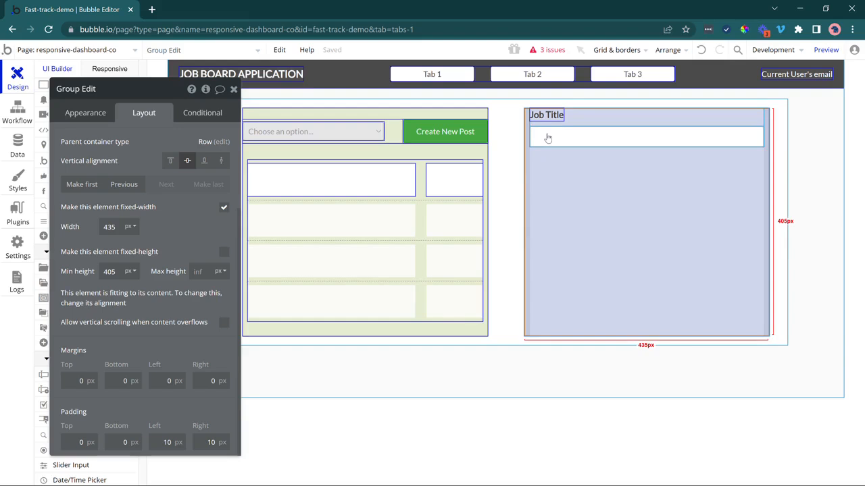
{"action": "left_click", "coordinate": [233, 90]}
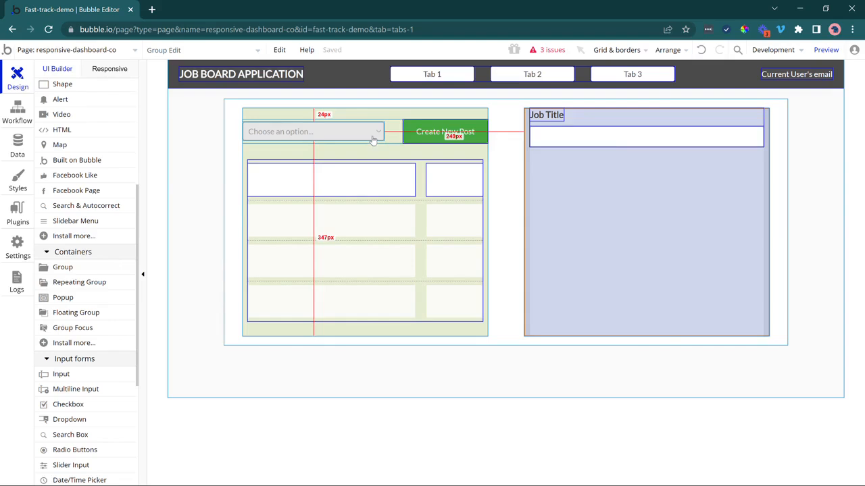
Copy the Job Title field group and paste three duplicates of it into the edit group.
{"action": "double_click", "coordinate": [614, 120]}
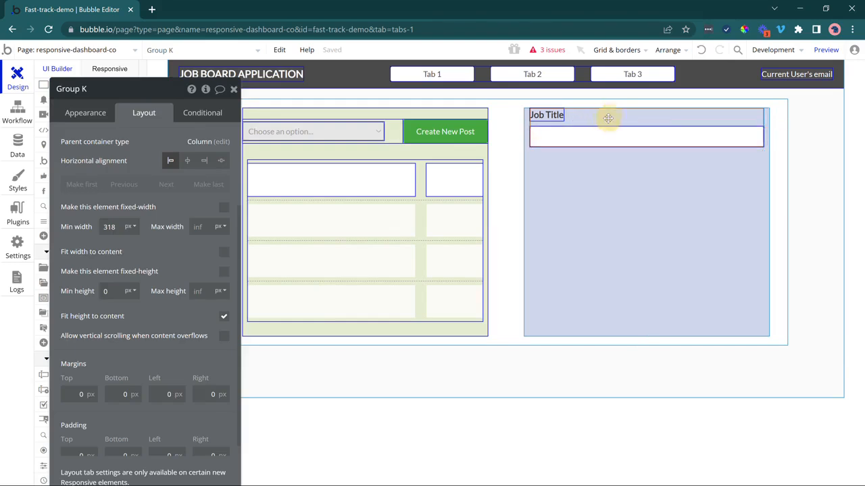
{"action": "left_click", "coordinate": [599, 172]}
{"action": "key", "text": "ctrl+v"}
{"action": "key", "text": "ctrl+v"}
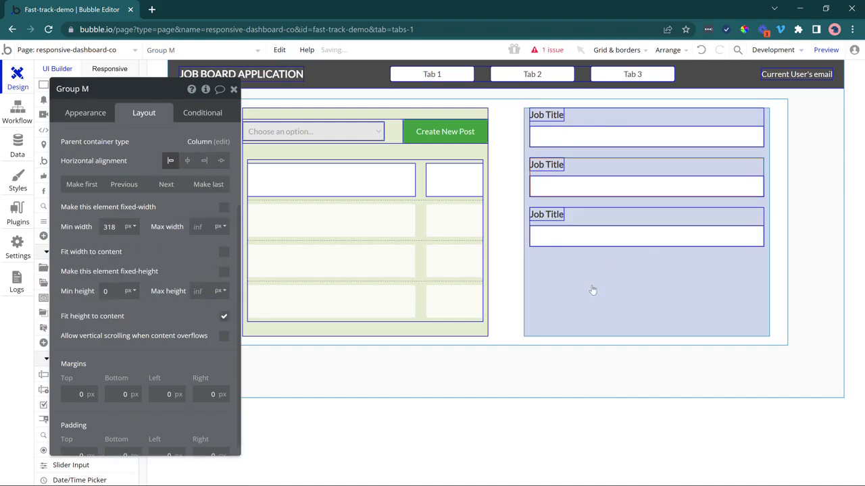
{"action": "left_click", "coordinate": [592, 290]}
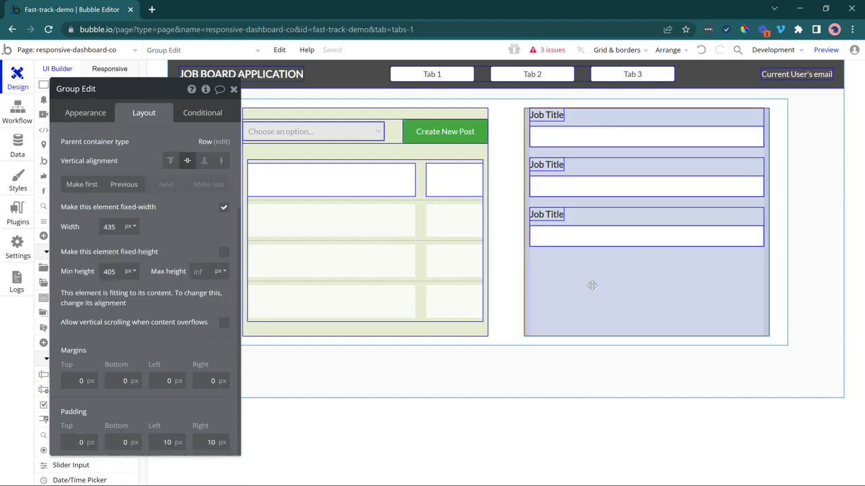
{"action": "key", "text": "ctrl+v"}
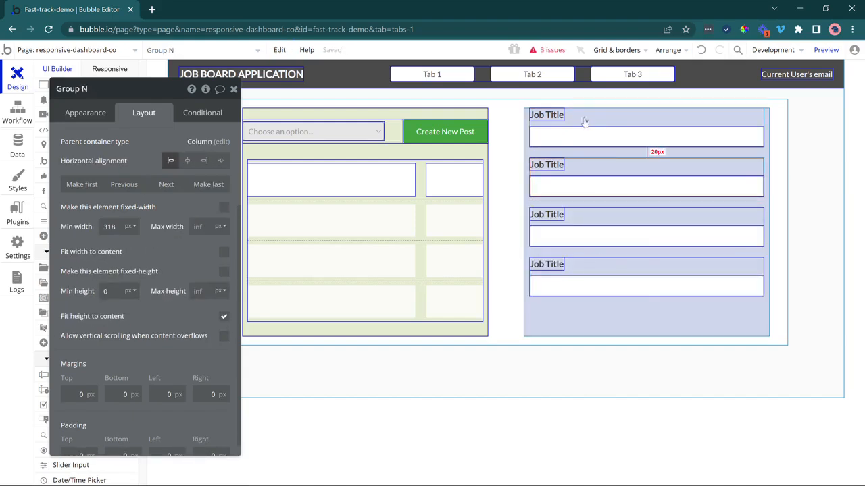
Change the label of the second field group to "URL Path".
{"action": "left_click", "coordinate": [547, 165]}
{"action": "left_click", "coordinate": [85, 112]}
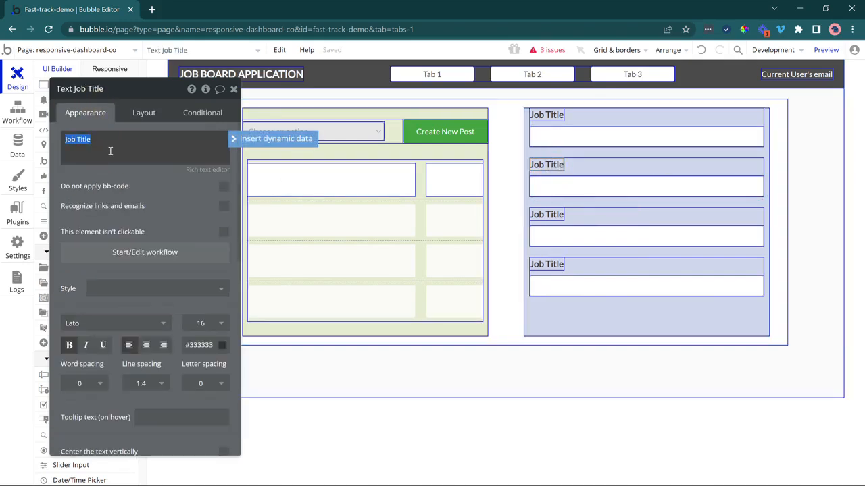
{"action": "type", "text": "U"}
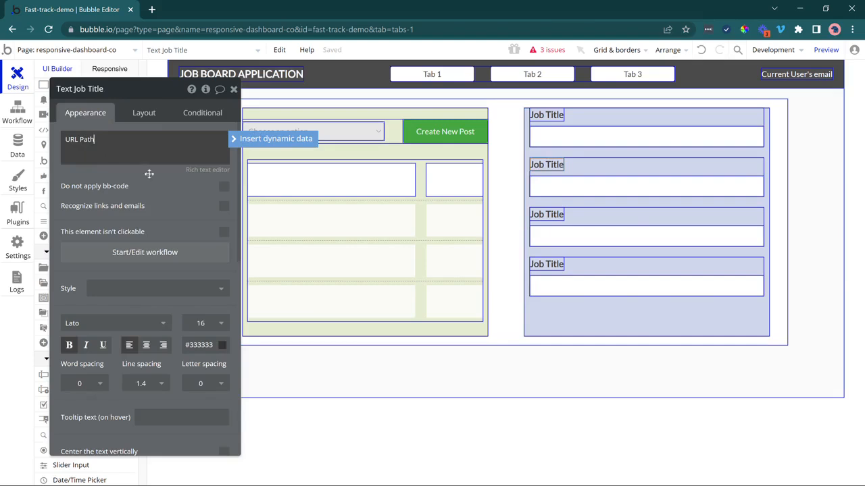
{"action": "type", "text": "RL Path"}
{"action": "left_click", "coordinate": [132, 209]}
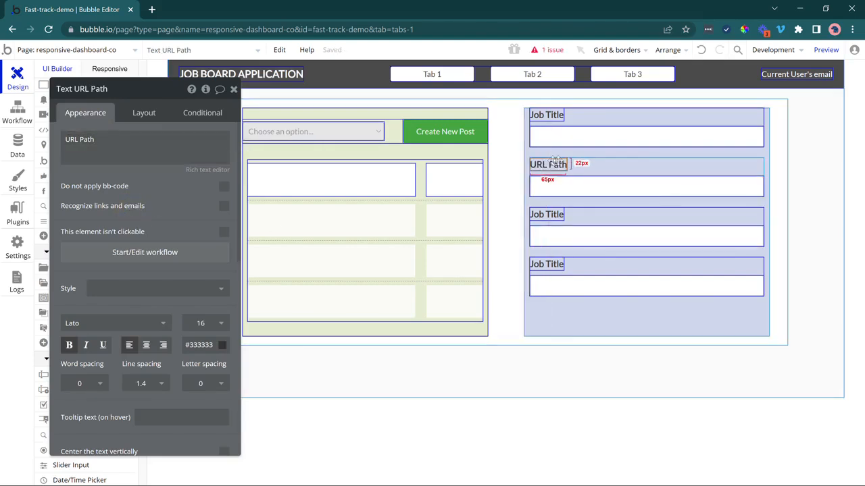
Change the label of the third field group to "Description".
{"action": "left_click", "coordinate": [547, 214]}
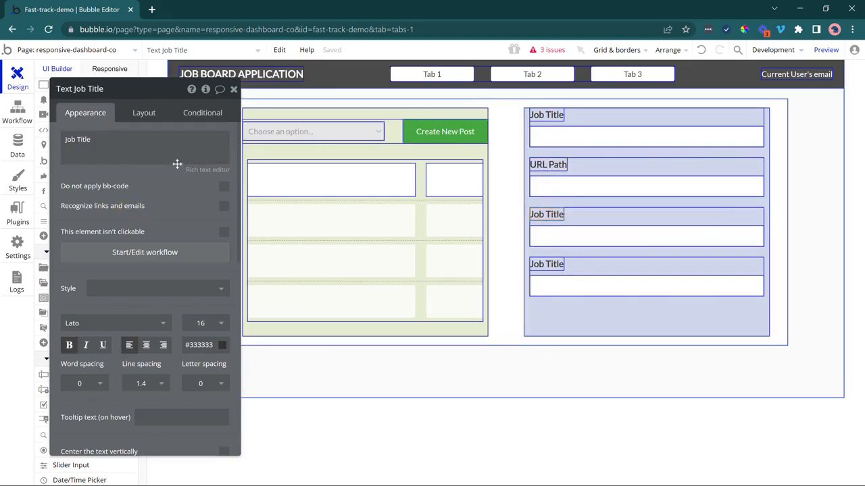
{"action": "left_click", "coordinate": [178, 150]}
{"action": "type", "text": "Des"}
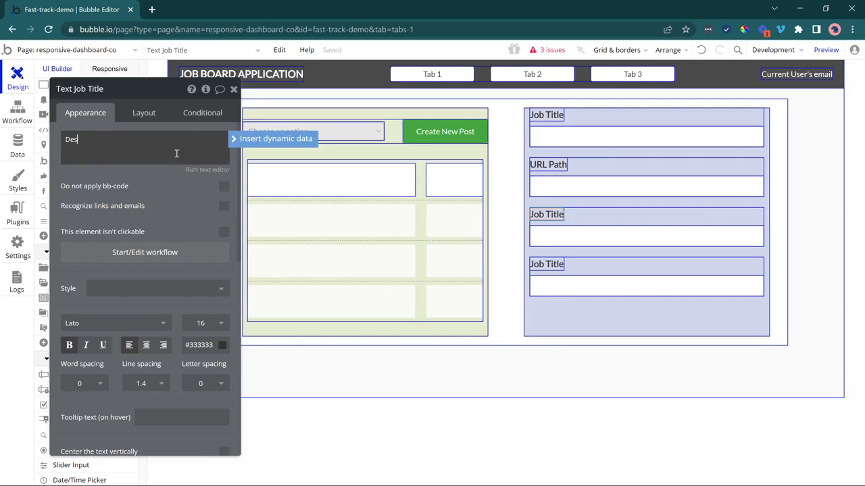
{"action": "type", "text": "cription"}
{"action": "left_click", "coordinate": [159, 172]}
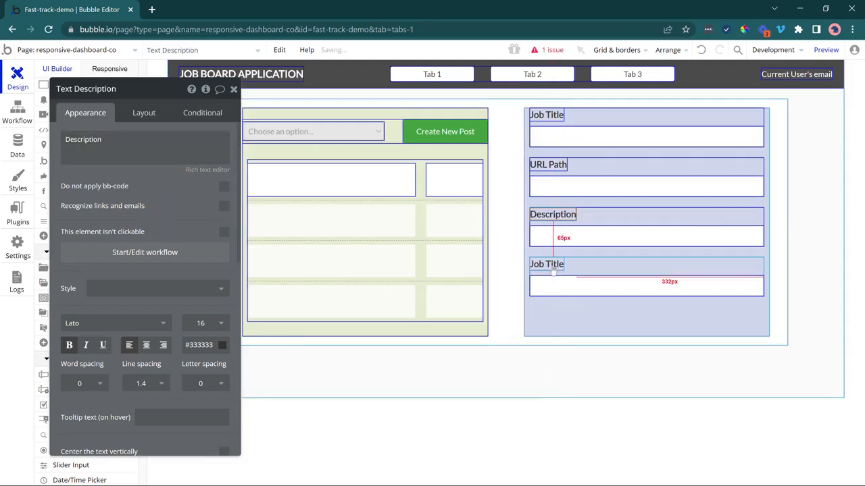
Change the label of the fourth field group to "Start Date".
{"action": "left_click", "coordinate": [595, 238]}
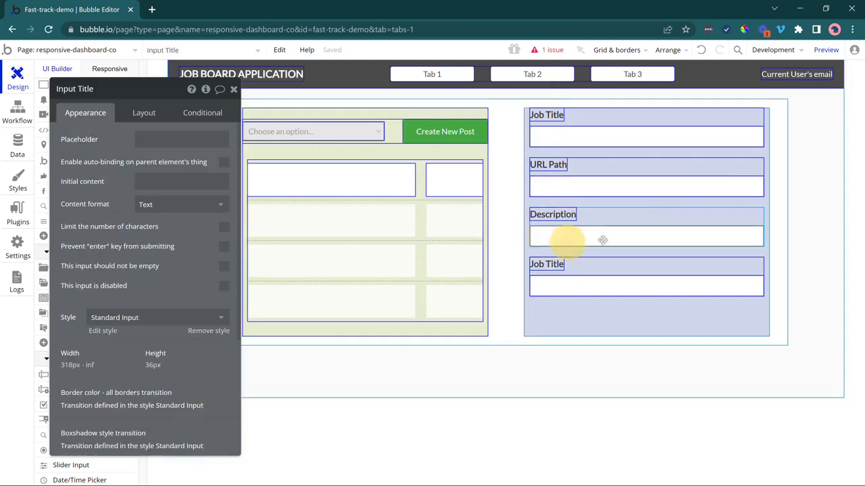
{"action": "left_click", "coordinate": [561, 265]}
{"action": "left_click", "coordinate": [195, 148]}
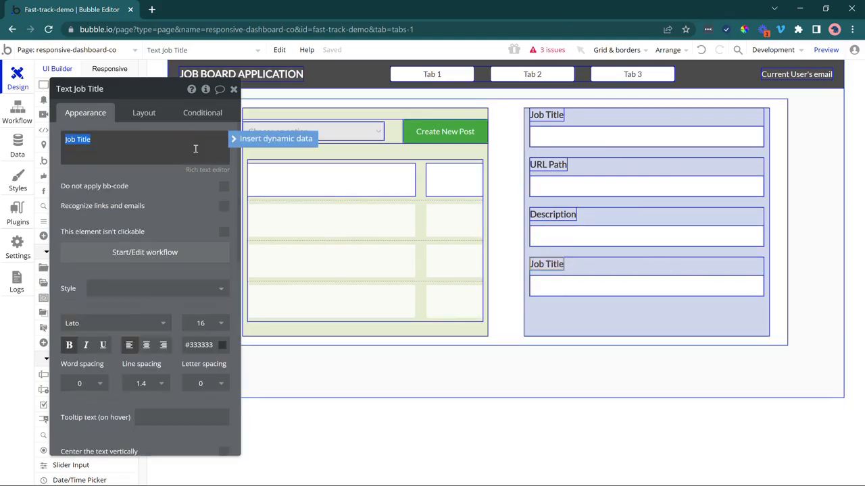
{"action": "type", "text": "Start Date"}
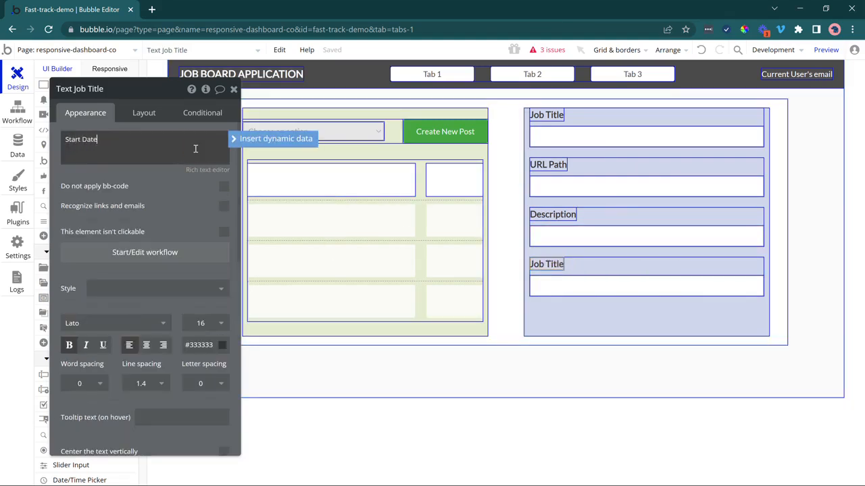
{"action": "left_click", "coordinate": [189, 183]}
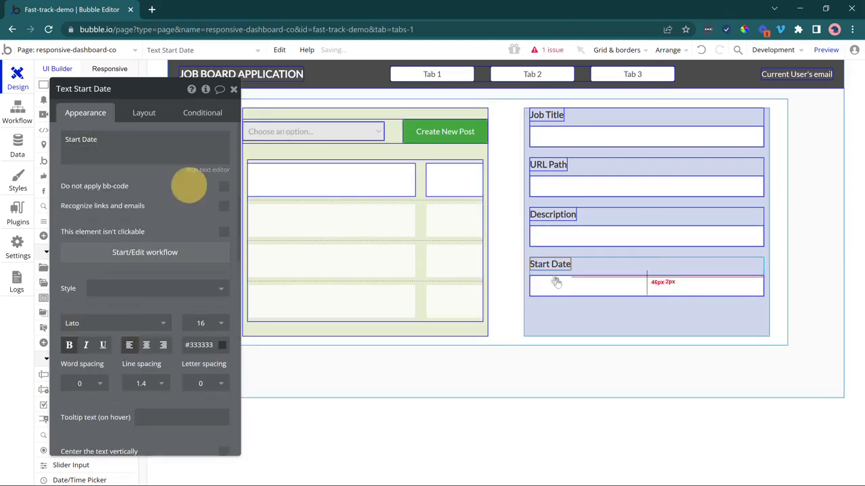
Replace the input below the Description label with a Multiline Input element.
{"action": "left_click", "coordinate": [571, 235]}
{"action": "right_click", "coordinate": [584, 239]}
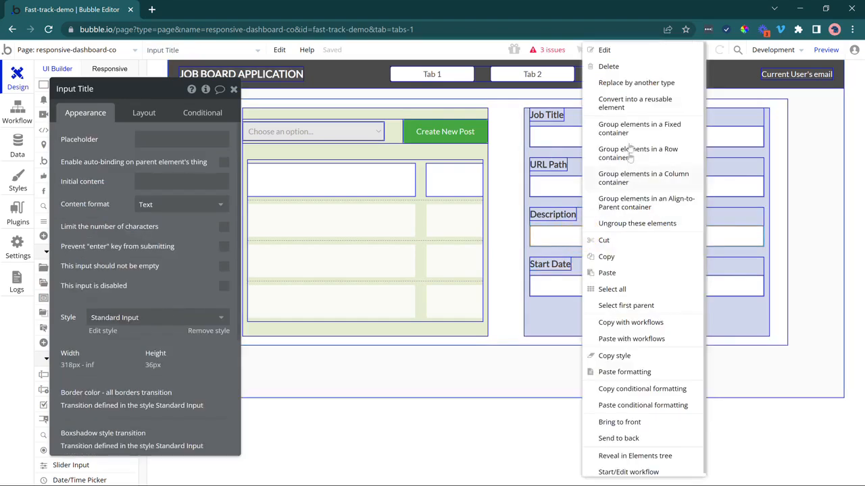
{"action": "left_click", "coordinate": [628, 83]}
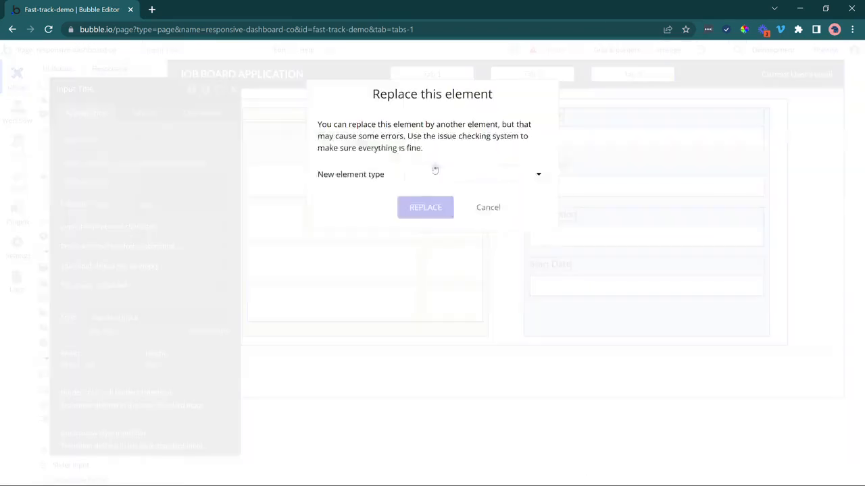
{"action": "left_click", "coordinate": [437, 172]}
{"action": "left_click", "coordinate": [458, 277]}
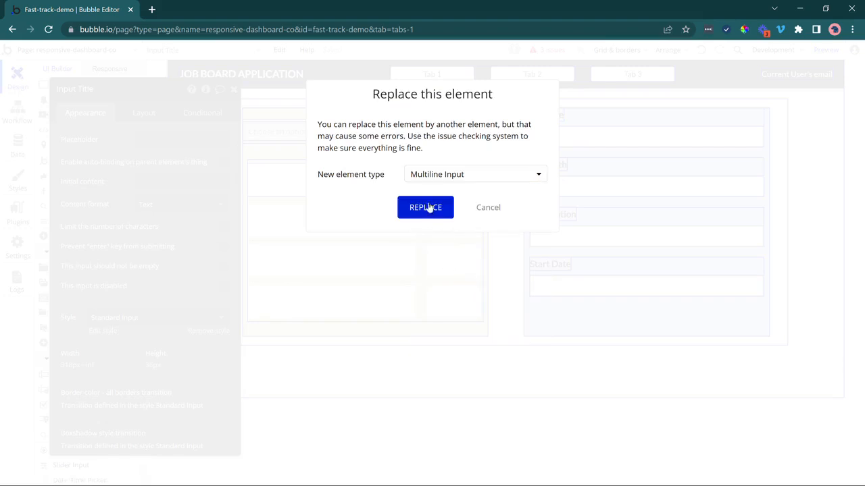
{"action": "left_click", "coordinate": [427, 206]}
Rename the description's multiline input to "Input Description" and set its fixed height to 100 px.
{"action": "double_click", "coordinate": [556, 237]}
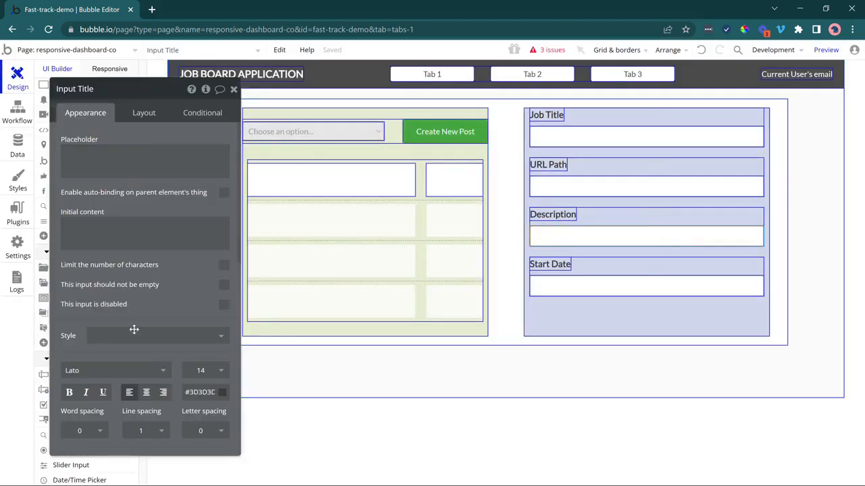
{"action": "left_click", "coordinate": [144, 113]}
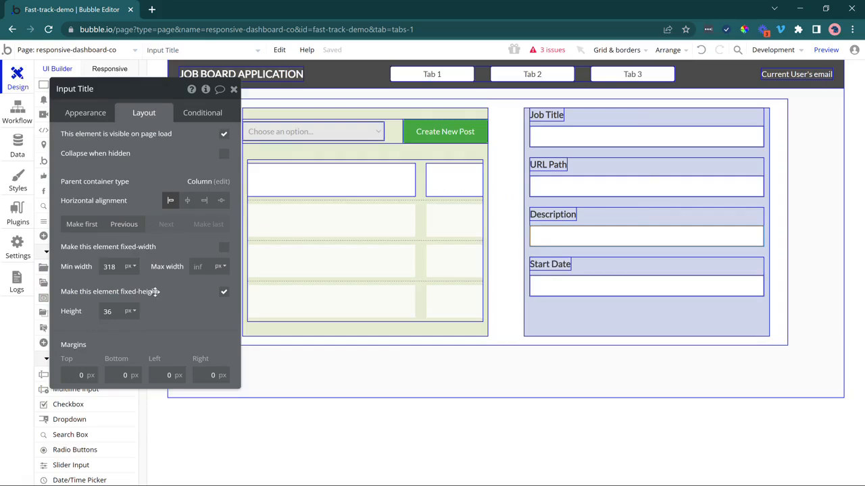
{"action": "left_click", "coordinate": [96, 98]}
{"action": "left_click_drag", "start_coordinate": [79, 88], "coordinate": [138, 90]}
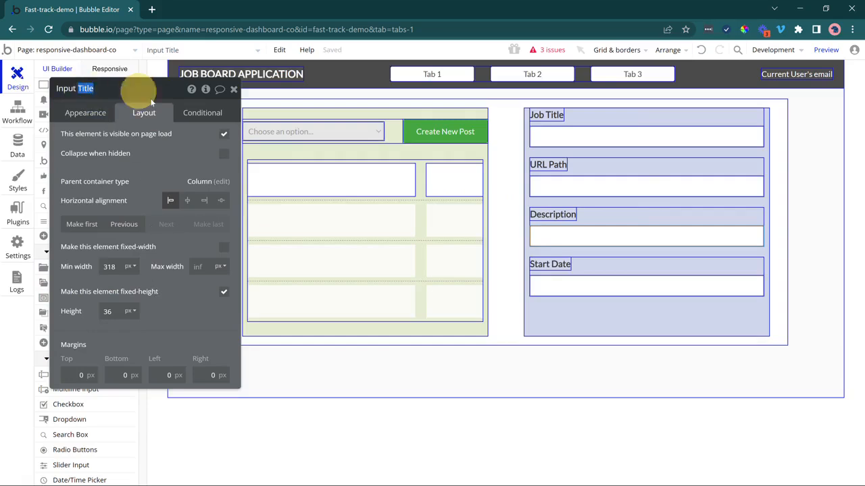
{"action": "type", "text": "Description"}
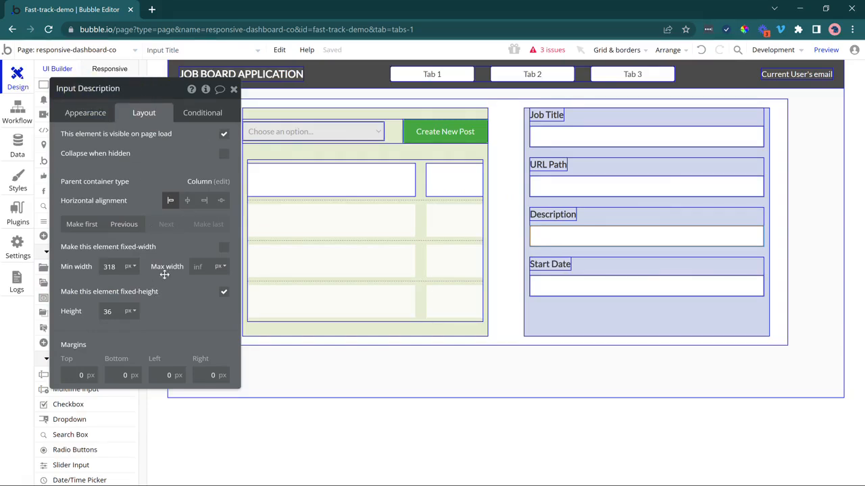
{"action": "double_click", "coordinate": [108, 314]}
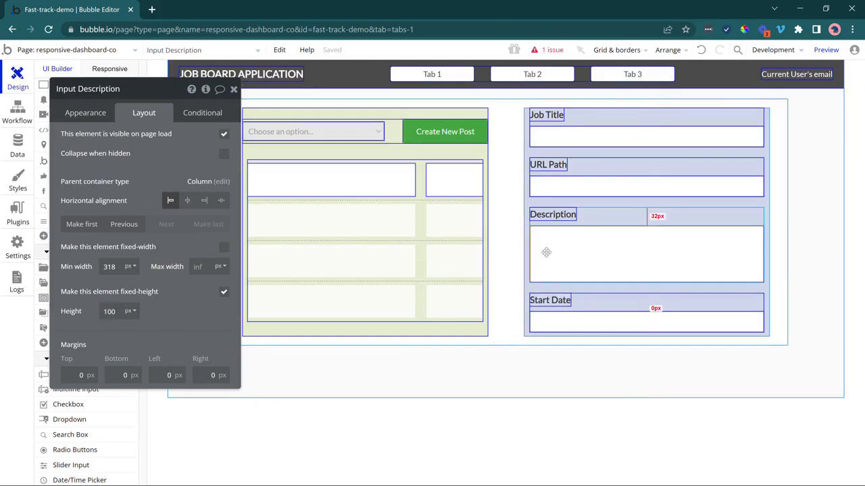
Rename the input element below the URL Path label to match that label.
{"action": "left_click", "coordinate": [556, 184]}
{"action": "left_click", "coordinate": [553, 181]}
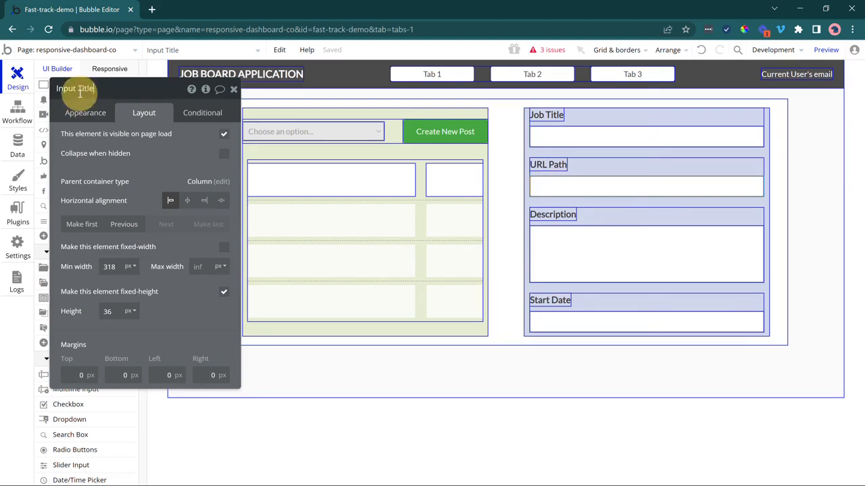
{"action": "double_click", "coordinate": [86, 89]}
{"action": "type", "text": "URL Par"}
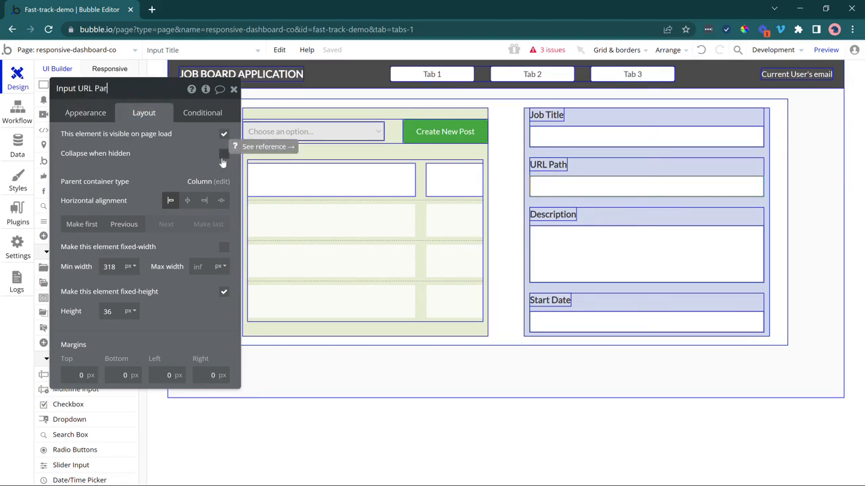
Replace the input below the Start Date label with a Date/Time Picker element.
{"action": "left_click", "coordinate": [569, 326]}
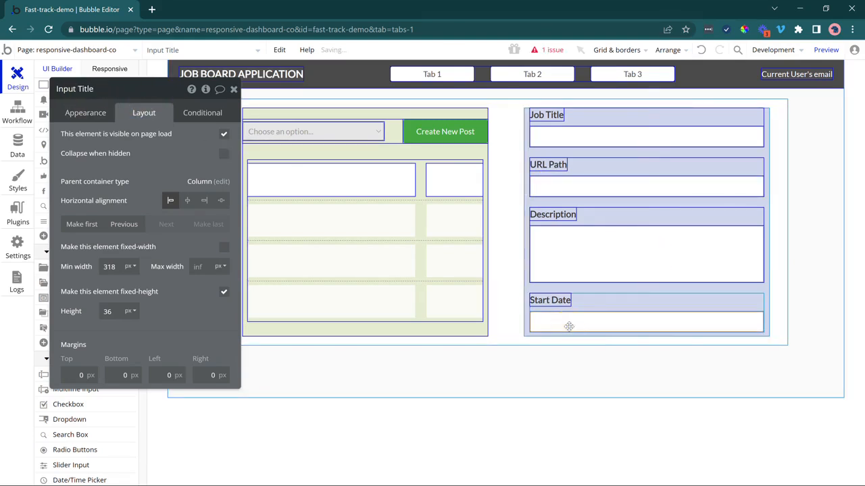
{"action": "right_click", "coordinate": [569, 326]}
{"action": "left_click", "coordinate": [608, 84]}
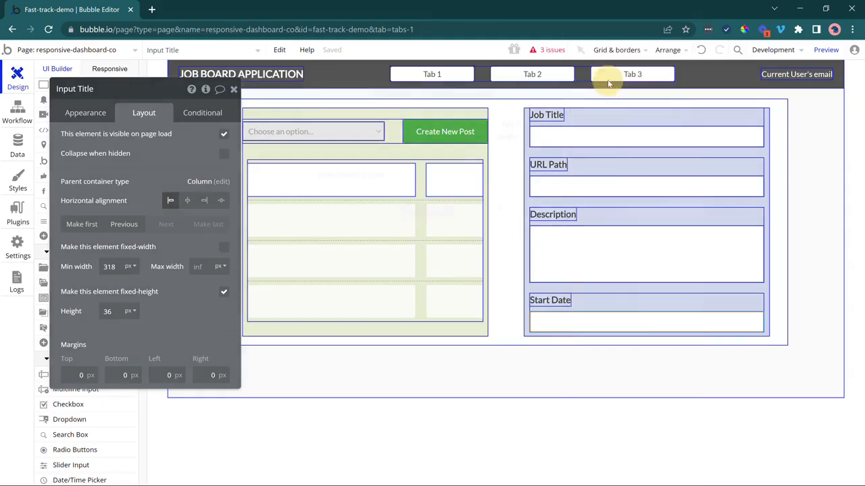
{"action": "left_click", "coordinate": [471, 175]}
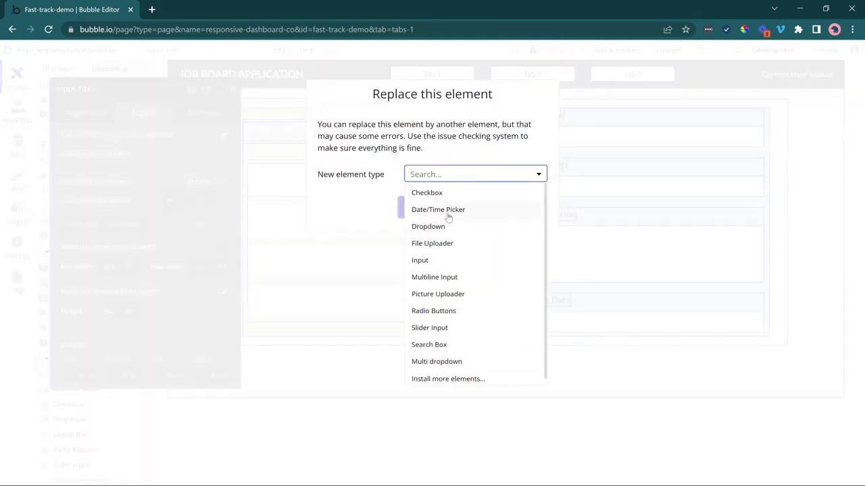
{"action": "left_click", "coordinate": [446, 211]}
{"action": "left_click", "coordinate": [425, 207]}
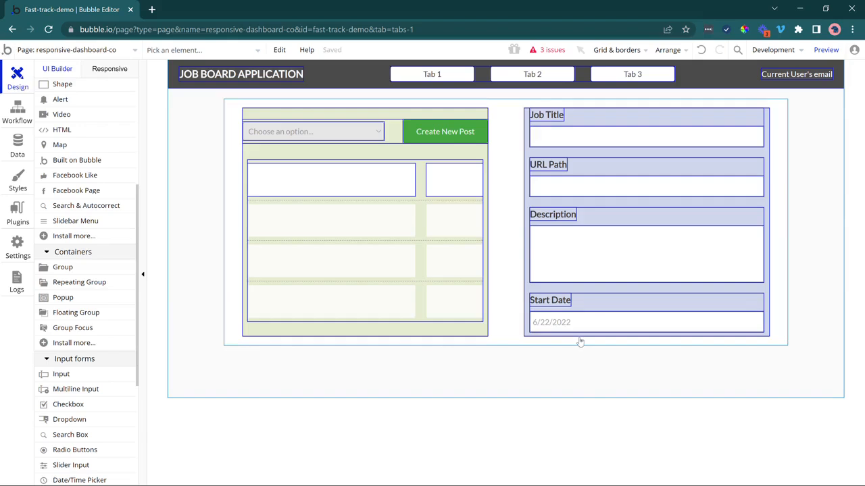
Copy the Create New Post button into the edit group and make it the group's last element.
{"action": "left_click", "coordinate": [462, 137]}
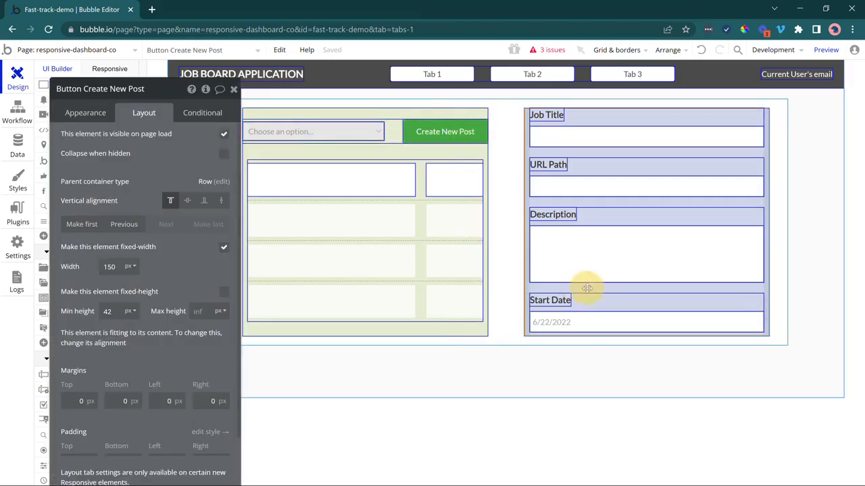
{"action": "left_click_drag", "start_coordinate": [587, 289], "coordinate": [588, 293]}
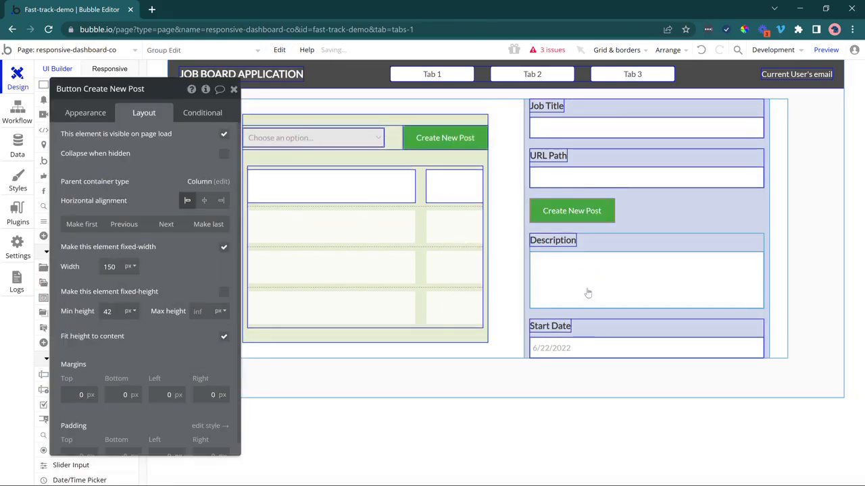
{"action": "left_click", "coordinate": [206, 225]}
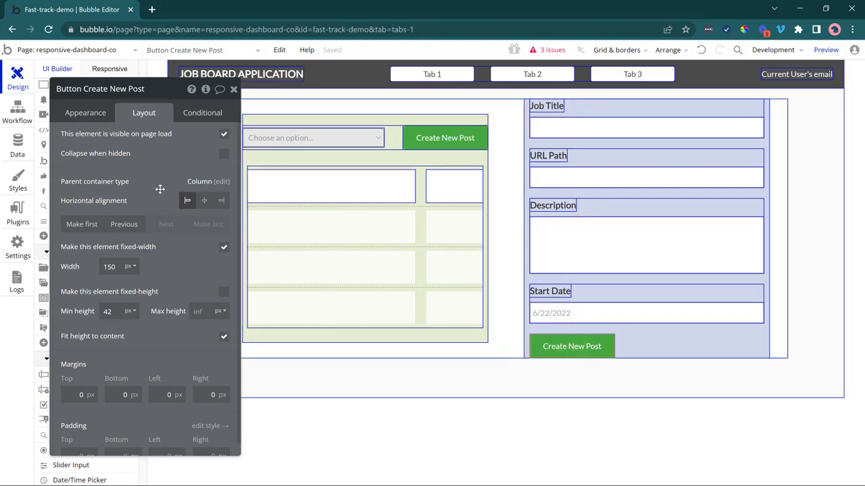
Change the label of the copied button in the edit group to "Save Post".
{"action": "left_click", "coordinate": [85, 113]}
{"action": "triple_click", "coordinate": [94, 139]}
{"action": "type", "text": "st"}
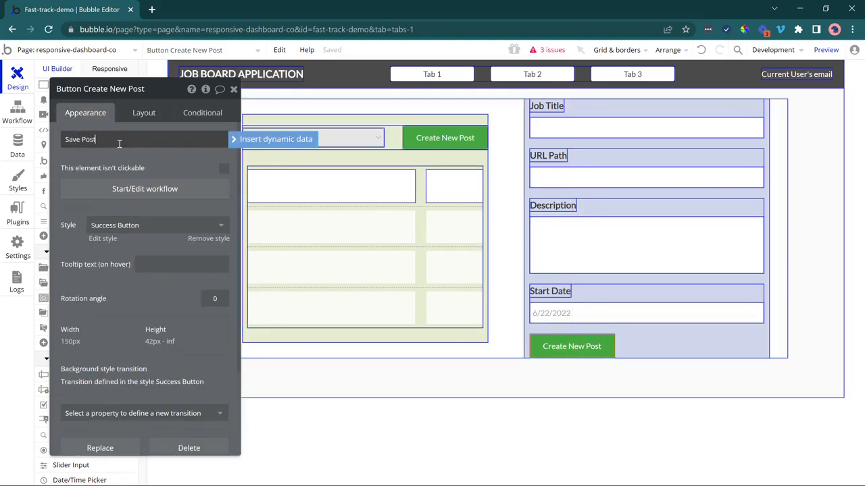
{"action": "left_click", "coordinate": [103, 174]}
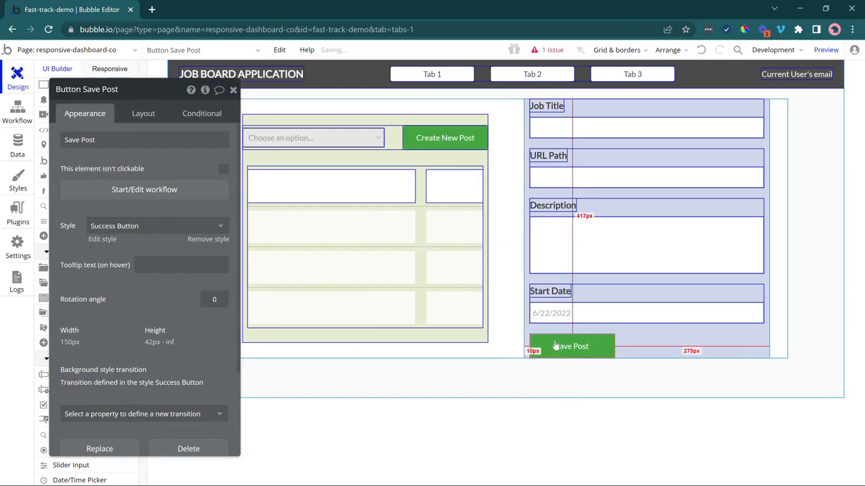
Duplicate the Save Post button within the edit group and label the copy "Delete Post".
{"action": "left_click", "coordinate": [626, 345]}
{"action": "key", "text": "ctrl+v"}
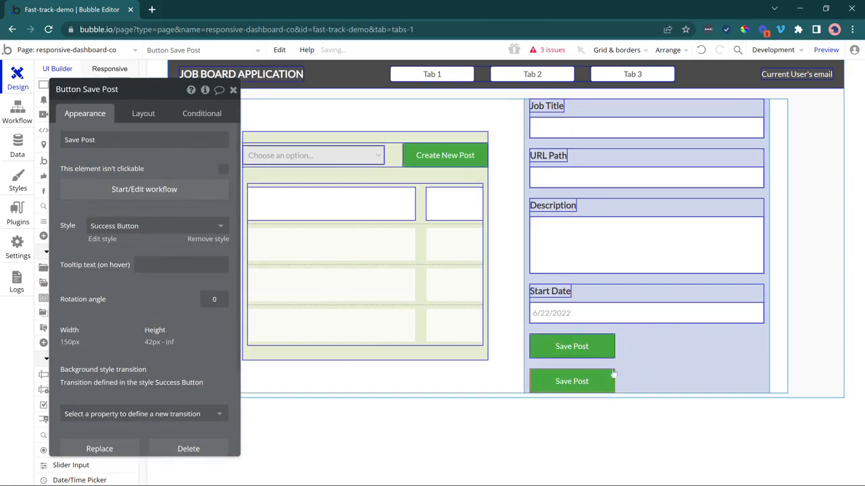
{"action": "left_click", "coordinate": [599, 373]}
{"action": "triple_click", "coordinate": [160, 140]}
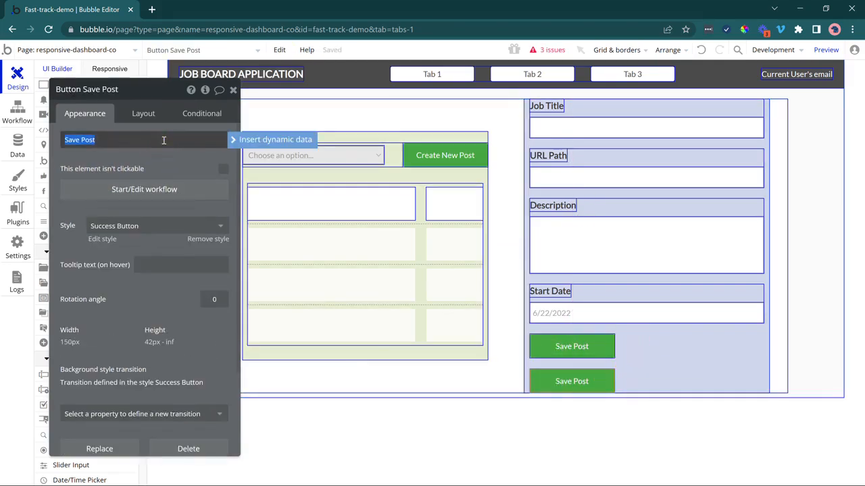
{"action": "type", "text": "Delete Post"}
{"action": "left_click", "coordinate": [173, 170]}
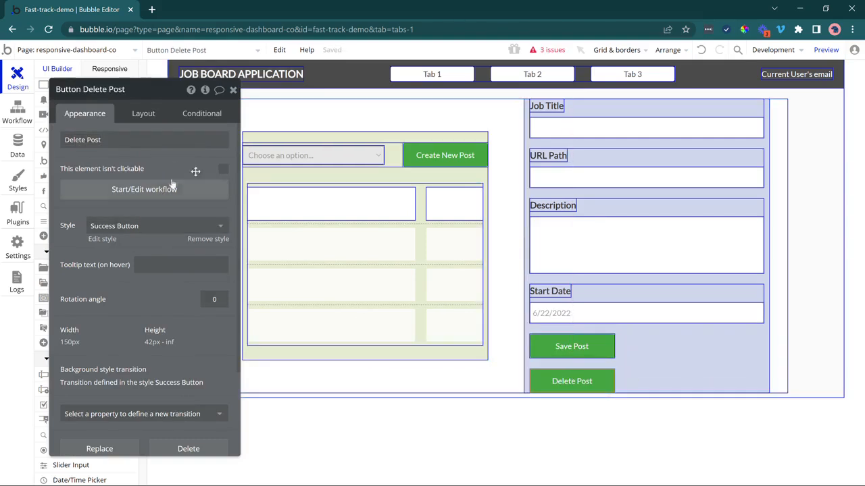
Copy the dropdown beside Create New Post into the edit group and make it the group's last element.
{"action": "left_click", "coordinate": [280, 155]}
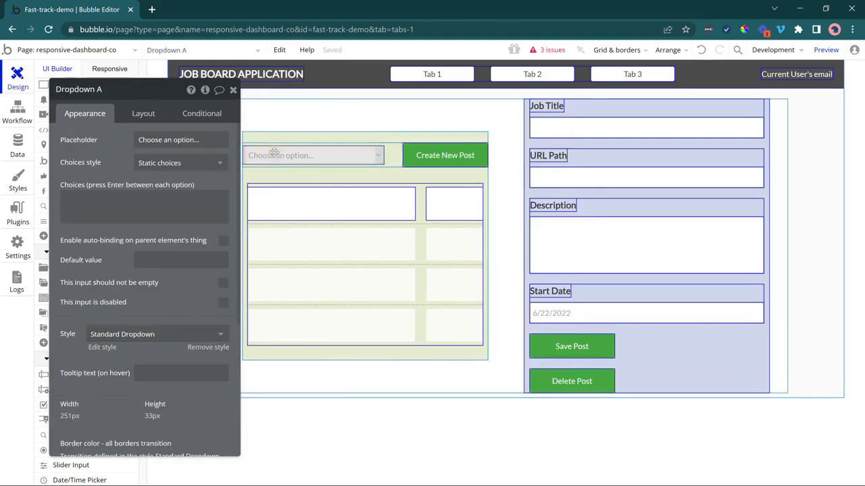
{"action": "left_click", "coordinate": [629, 369]}
{"action": "key", "text": "ctrl+v"}
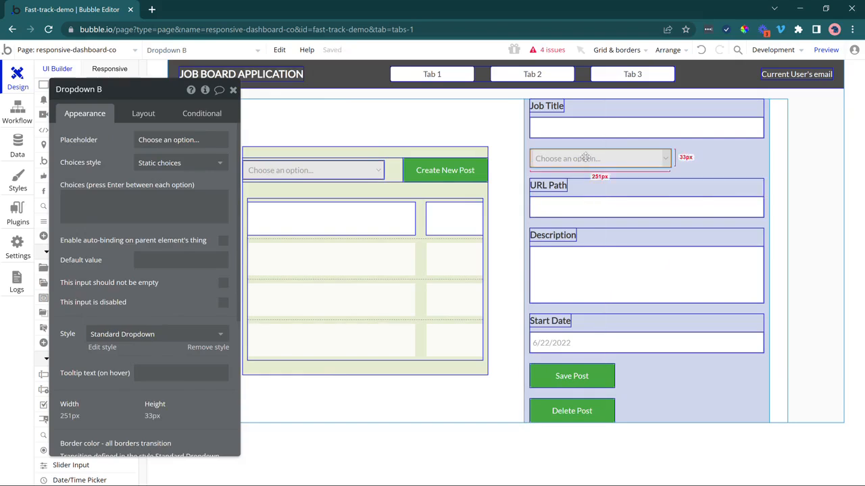
{"action": "left_click", "coordinate": [143, 114]}
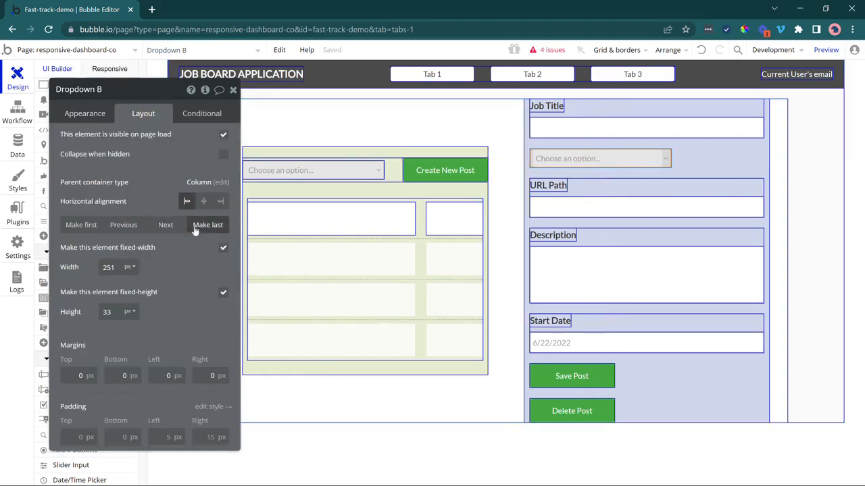
{"action": "left_click", "coordinate": [208, 225]}
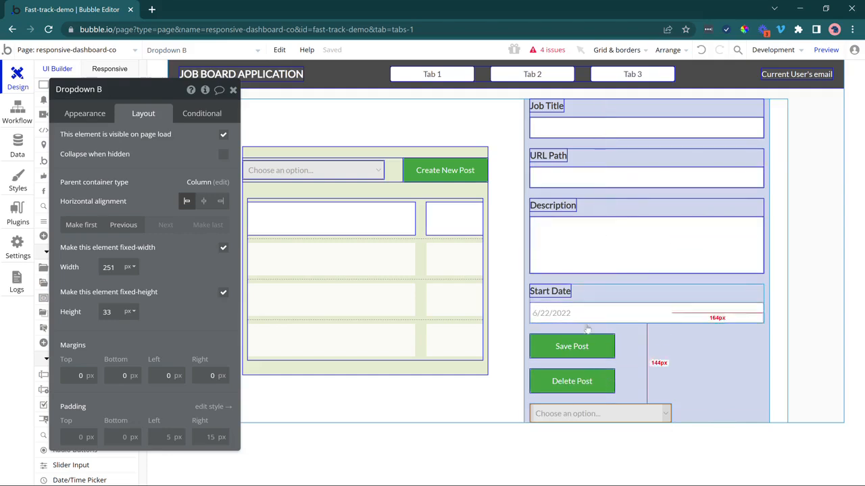
Group the Save Post button, the Delete Post button and the dropdown below them in a Row container.
{"action": "left_click", "coordinate": [599, 347]}
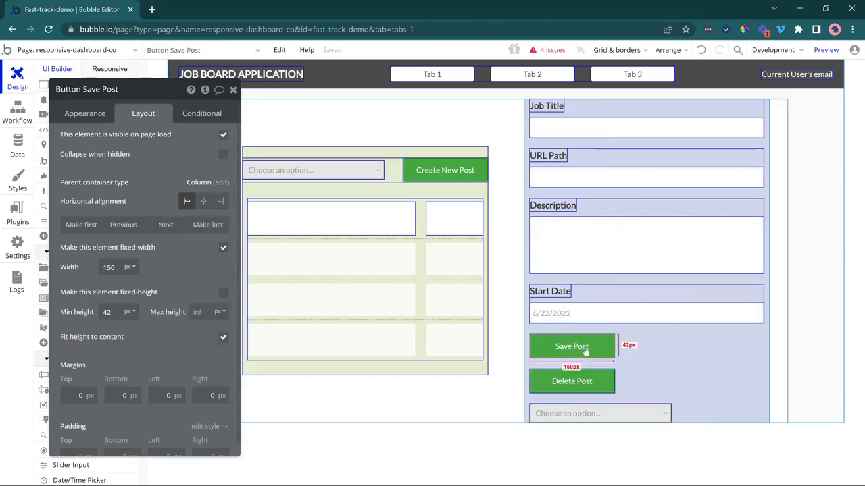
{"action": "left_click", "coordinate": [582, 382], "text": "shift"}
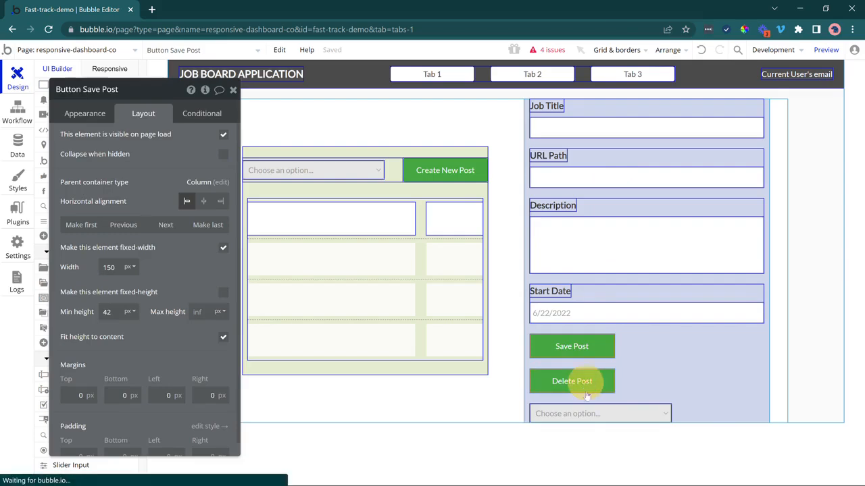
{"action": "right_click", "coordinate": [593, 414]}
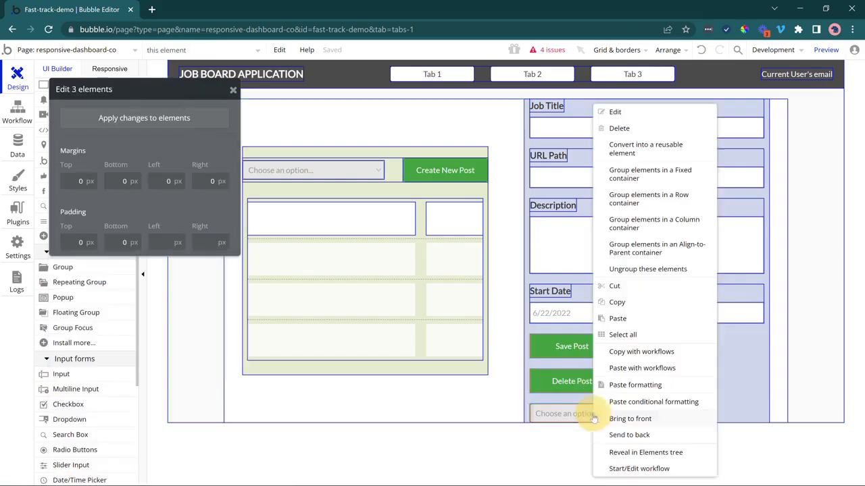
{"action": "left_click", "coordinate": [666, 202]}
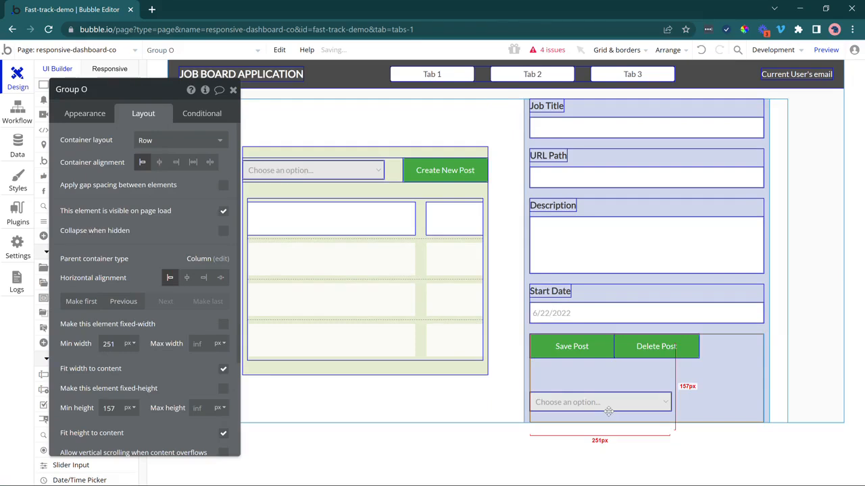
Rename the dropdown in the new row group to "Dropdown Save Status" and set its fixed width to 150 px.
{"action": "left_click", "coordinate": [609, 405]}
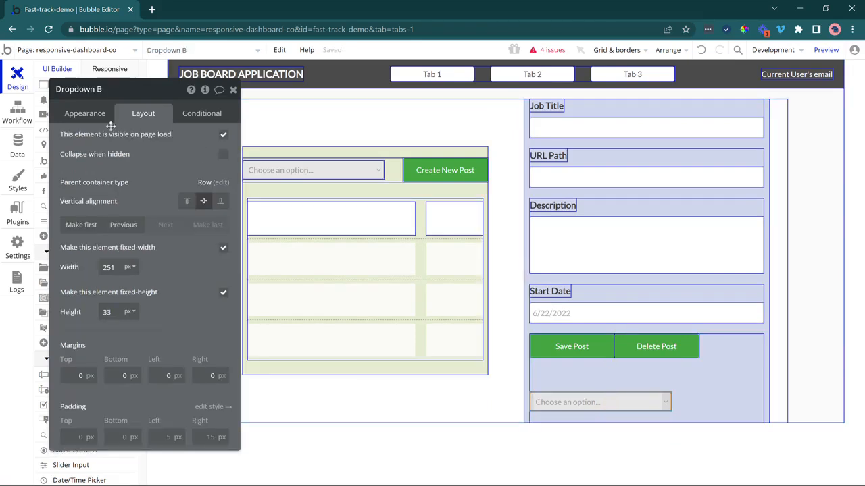
{"action": "left_click", "coordinate": [86, 114]}
{"action": "left_click", "coordinate": [139, 113]}
{"action": "left_click", "coordinate": [109, 87]}
{"action": "left_click", "coordinate": [145, 190]}
{"action": "left_click_drag", "start_coordinate": [118, 268], "coordinate": [96, 268]}
{"action": "type", "text": "150"}
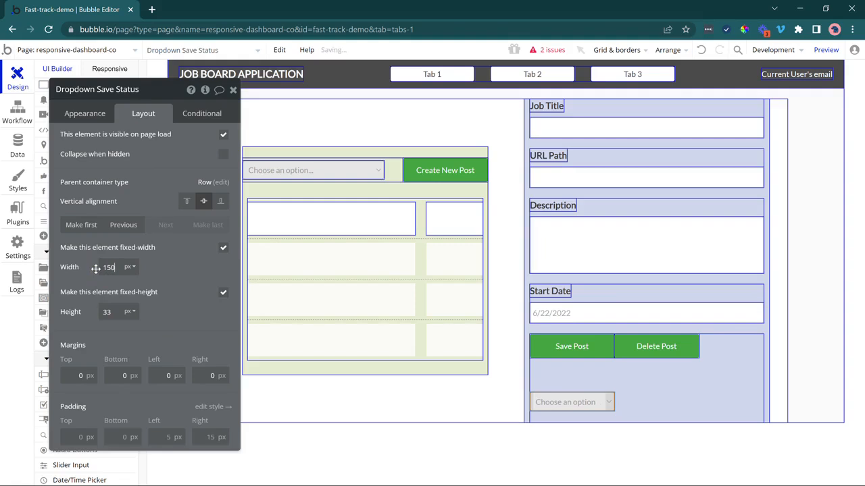
{"action": "left_click", "coordinate": [187, 285]}
Set the fixed width of the Save Post button in the edit group to 125 px.
{"action": "left_click", "coordinate": [586, 349]}
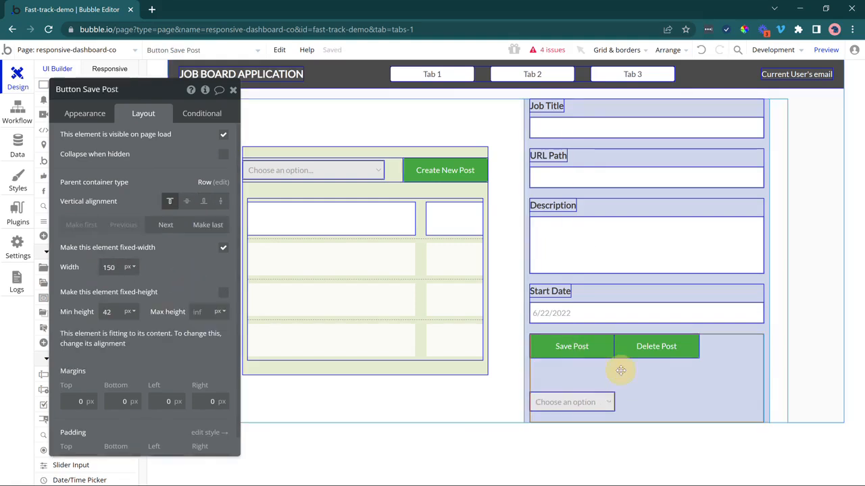
{"action": "left_click", "coordinate": [620, 371]}
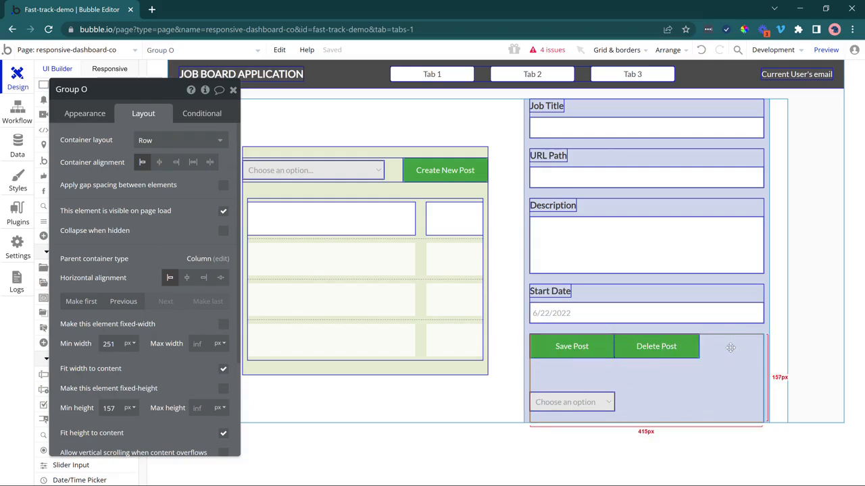
{"action": "left_click", "coordinate": [573, 348]}
{"action": "left_click_drag", "start_coordinate": [116, 267], "coordinate": [101, 275]}
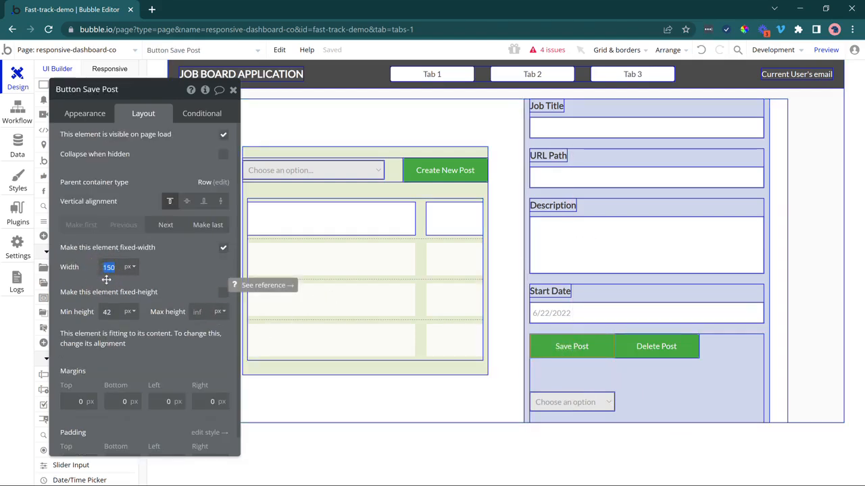
{"action": "type", "text": "125"}
{"action": "left_click", "coordinate": [175, 283]}
Set the fixed widths of the Delete Post button and the save status dropdown to 125 px.
{"action": "left_click", "coordinate": [623, 345]}
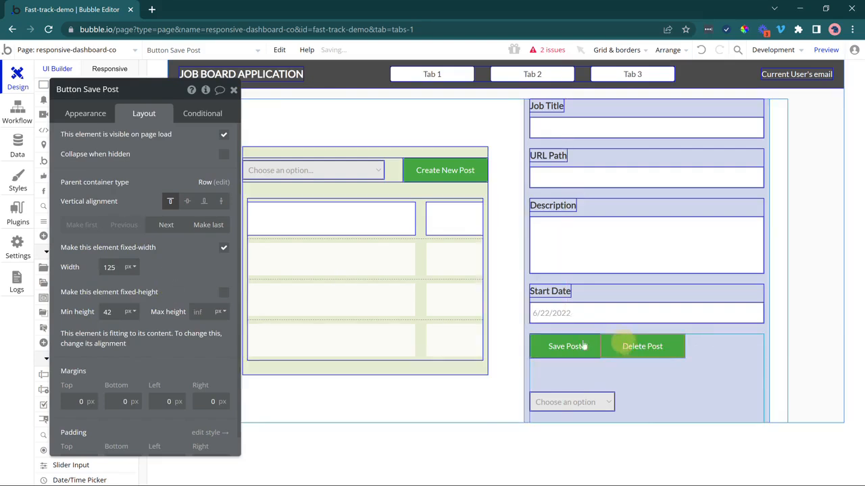
{"action": "left_click", "coordinate": [111, 269]}
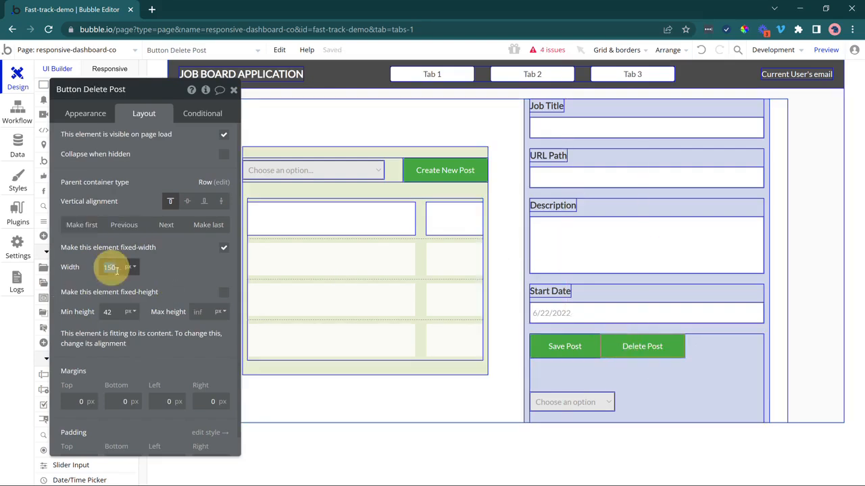
{"action": "type", "text": "125"}
{"action": "left_click", "coordinate": [135, 285]}
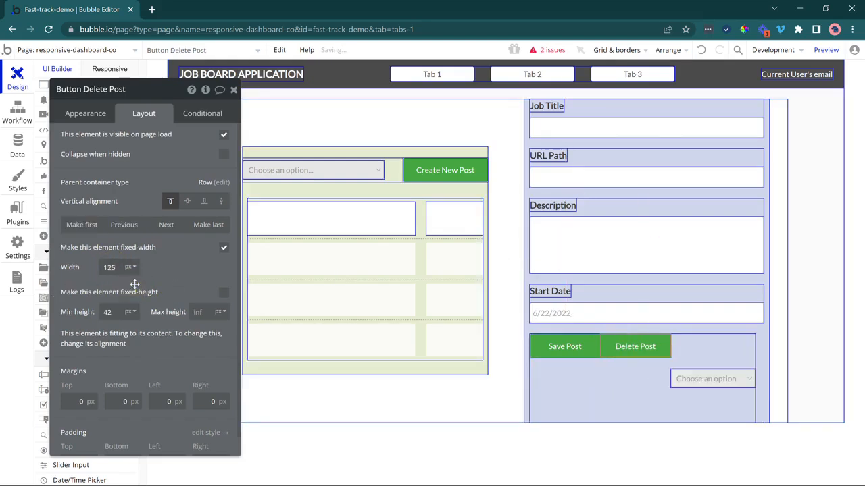
{"action": "left_click", "coordinate": [687, 373]}
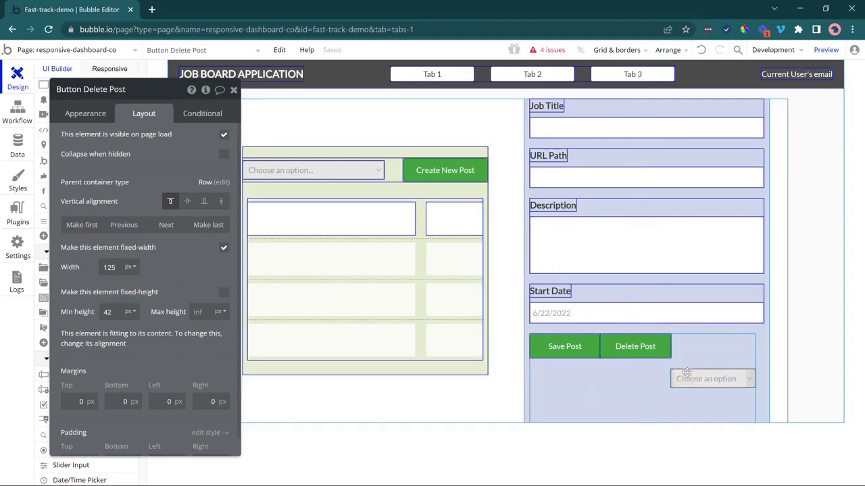
{"action": "left_click", "coordinate": [108, 268]}
{"action": "type", "text": "125"}
{"action": "left_click", "coordinate": [112, 286]}
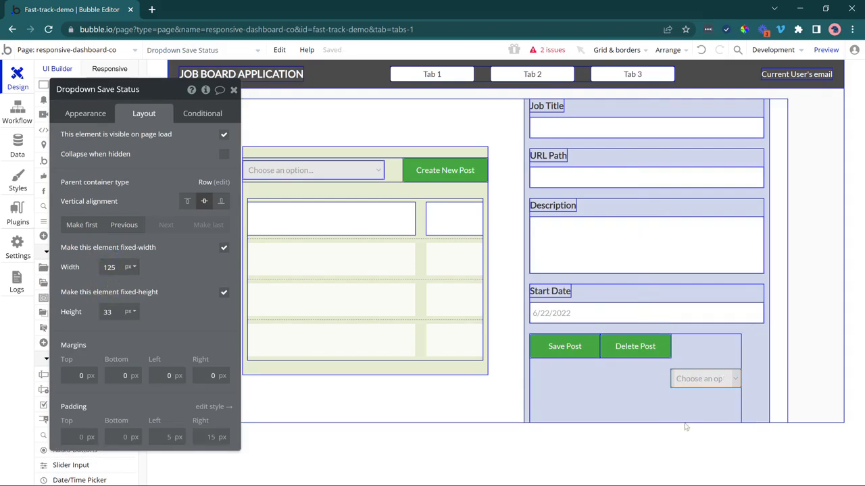
Stop the button row group from fitting its width to content and align its elements with space between.
{"action": "left_click", "coordinate": [639, 392]}
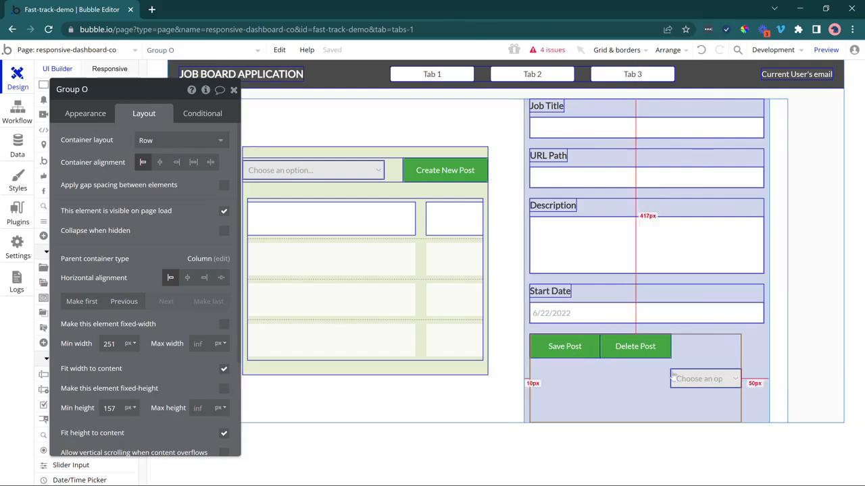
{"action": "left_click", "coordinate": [222, 369]}
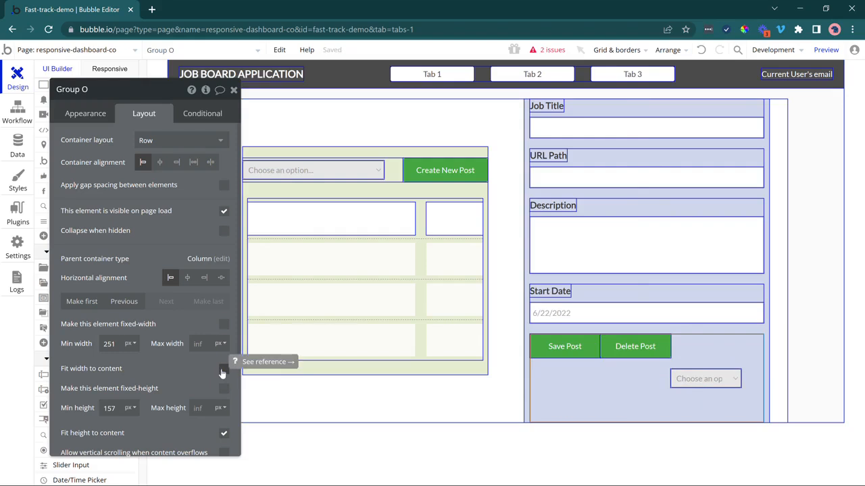
{"action": "left_click", "coordinate": [211, 163]}
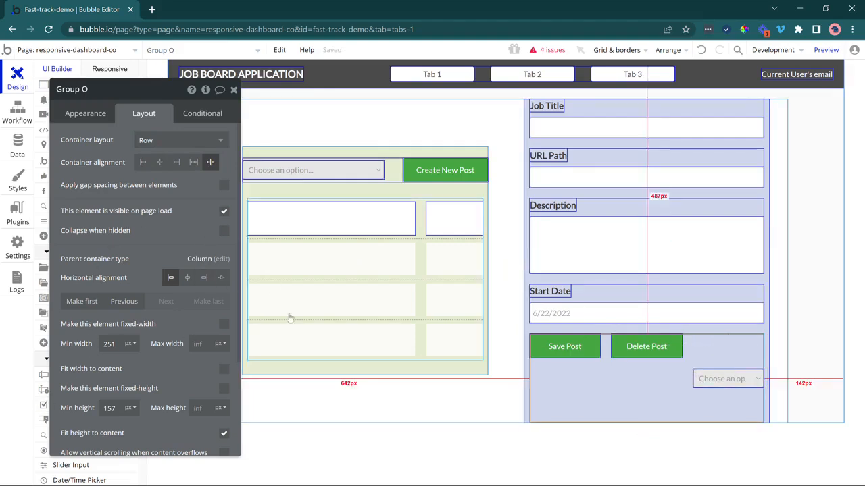
Set the minimum height of the row group holding the buttons and dropdown to 0 px.
{"action": "left_click", "coordinate": [702, 376]}
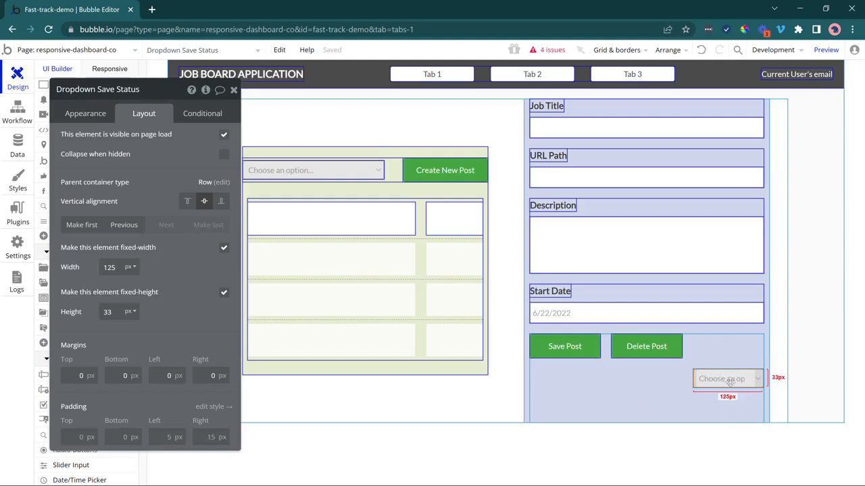
{"action": "left_click", "coordinate": [658, 383]}
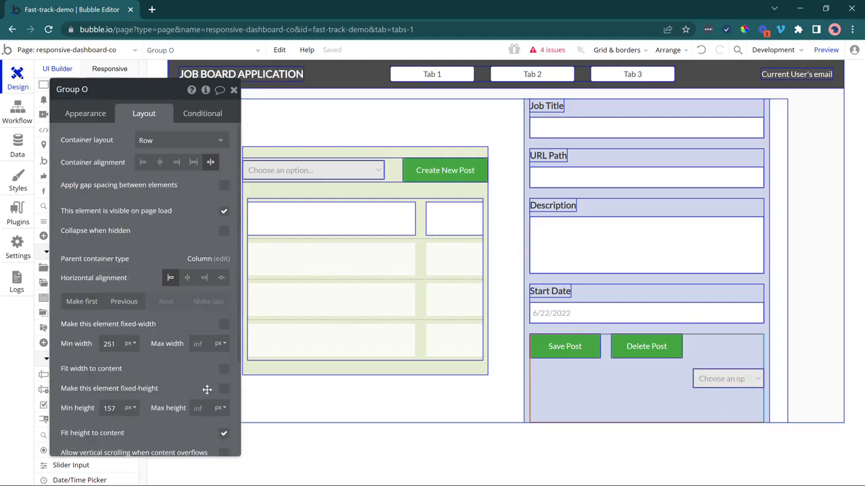
{"action": "double_click", "coordinate": [110, 408]}
{"action": "type", "text": "0"}
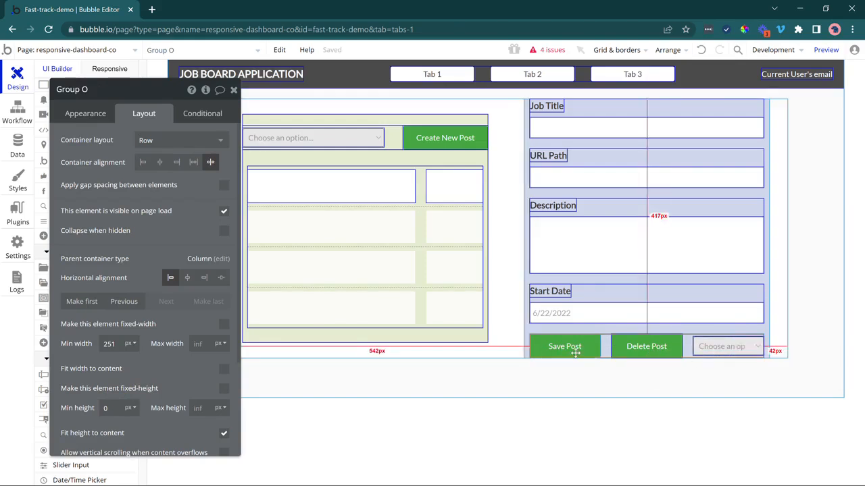
Make Save Post the last element of its row and apply the Danger Button style to Delete Post.
{"action": "left_click", "coordinate": [555, 346]}
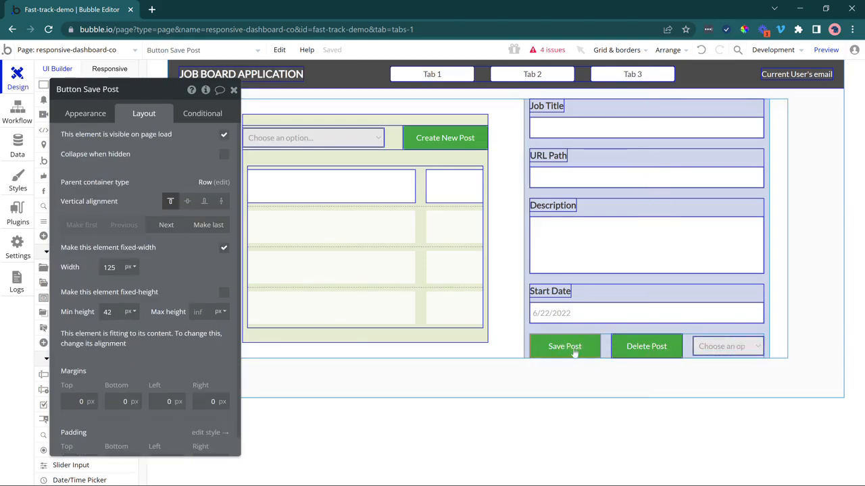
{"action": "left_click", "coordinate": [208, 225]}
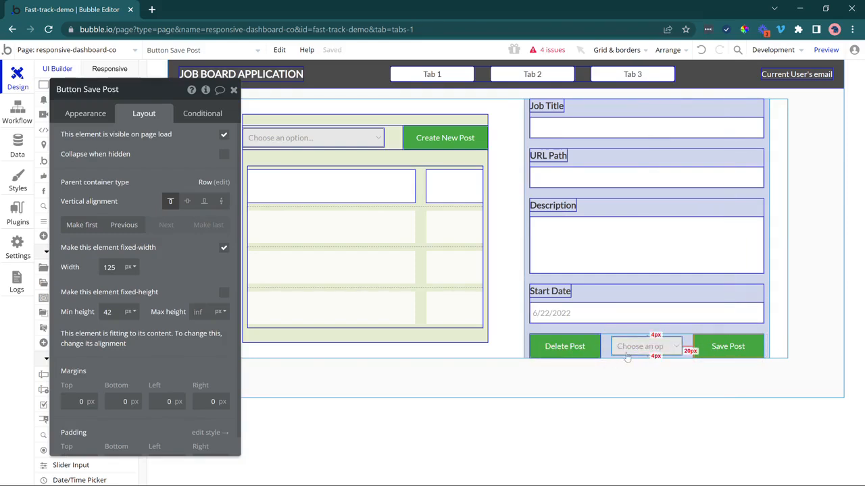
{"action": "left_click", "coordinate": [560, 347]}
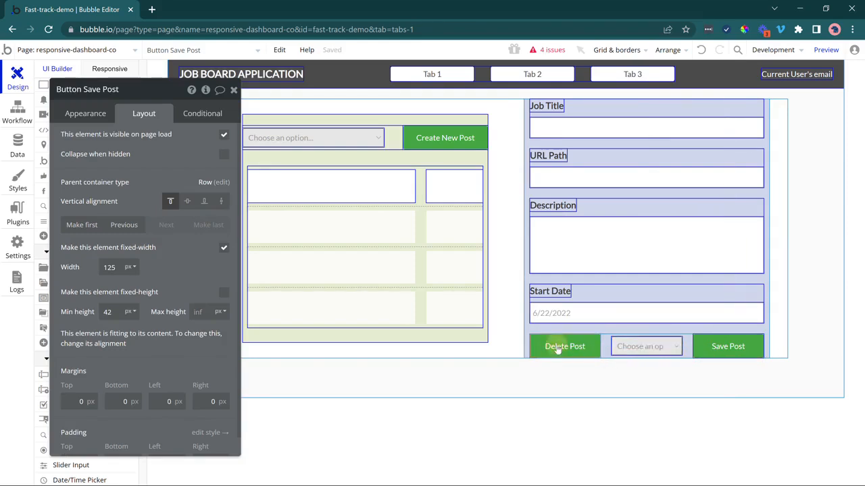
{"action": "left_click", "coordinate": [73, 112]}
{"action": "left_click", "coordinate": [106, 225]}
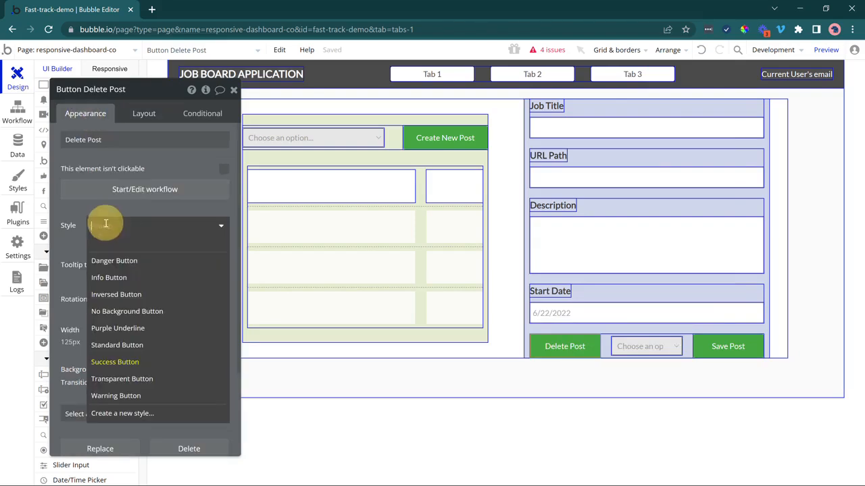
{"action": "left_click", "coordinate": [106, 395]}
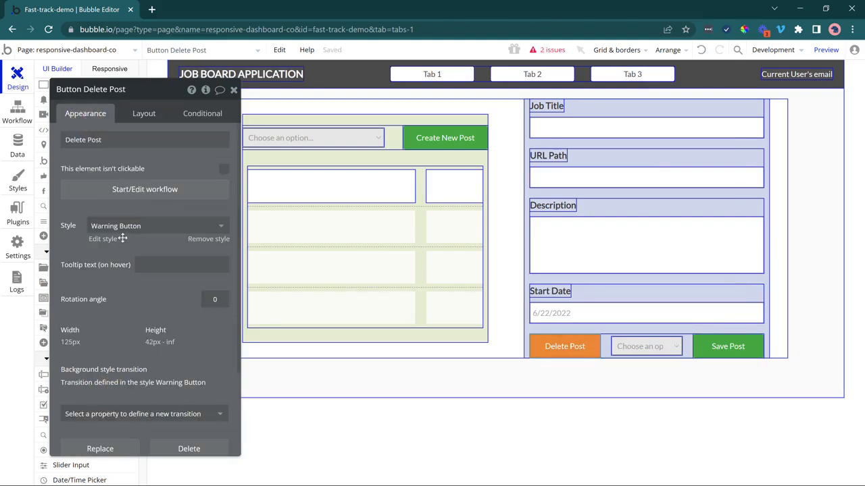
{"action": "left_click", "coordinate": [218, 227]}
{"action": "left_click", "coordinate": [129, 261]}
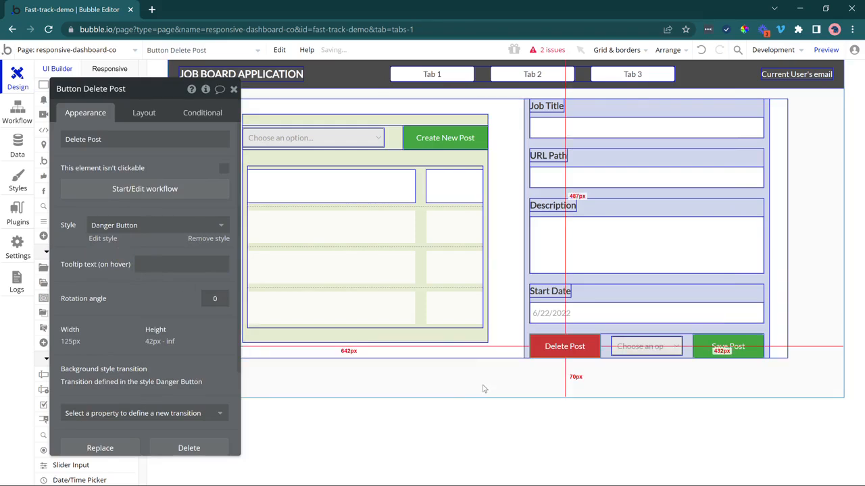
Set the vertical alignment of both the list group and the edit group to stretch to full height.
{"action": "mouse_move", "coordinate": [187, 171]}
{"action": "left_mouse_down"}
{"action": "mouse_move", "coordinate": [214, 166]}
{"action": "mouse_move", "coordinate": [184, 175]}
{"action": "left_mouse_up"}
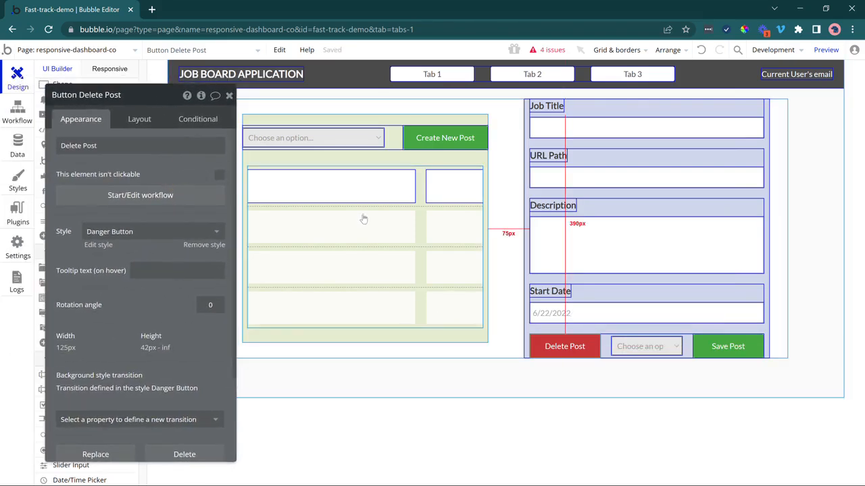
{"action": "left_click", "coordinate": [480, 161]}
{"action": "left_click", "coordinate": [139, 119]}
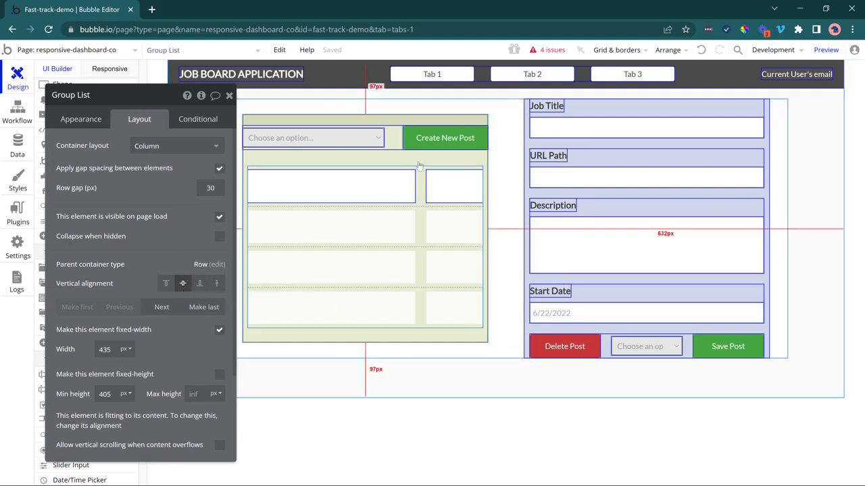
{"action": "left_click", "coordinate": [542, 146]}
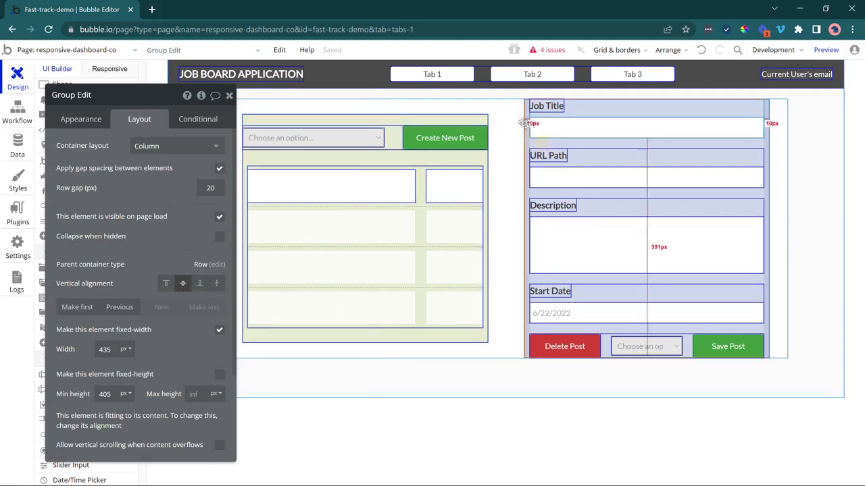
{"action": "left_click", "coordinate": [483, 151]}
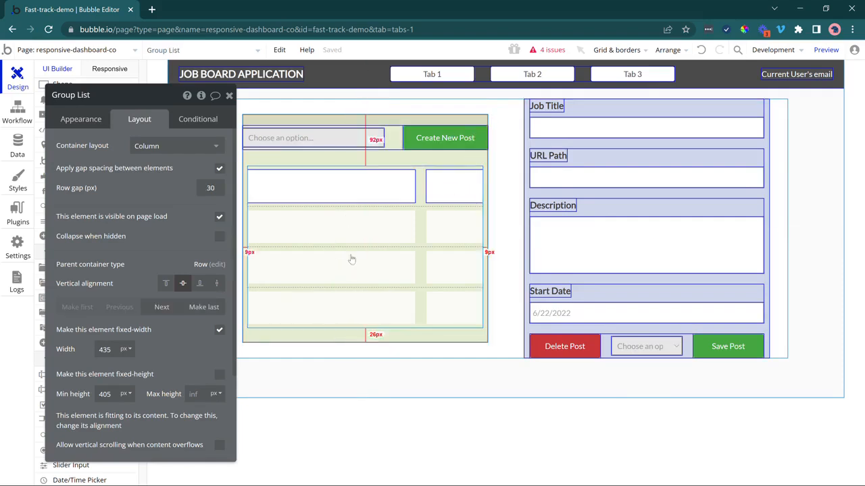
{"action": "left_click", "coordinate": [531, 128]}
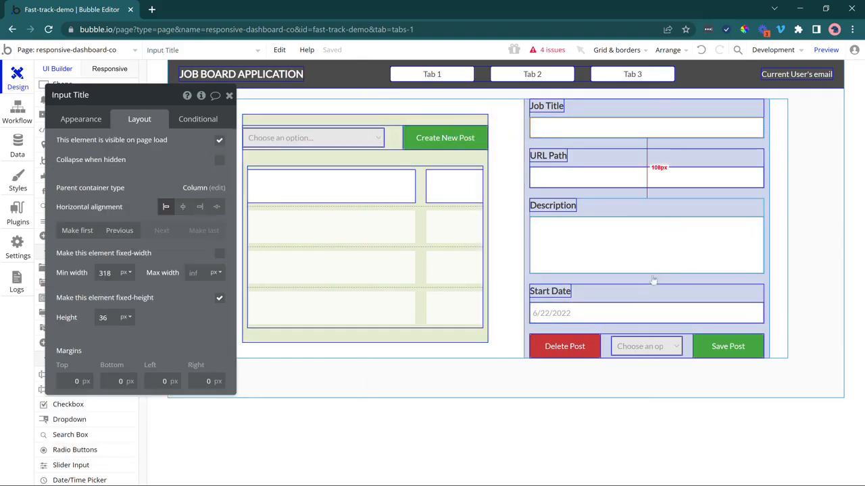
{"action": "left_click", "coordinate": [449, 337]}
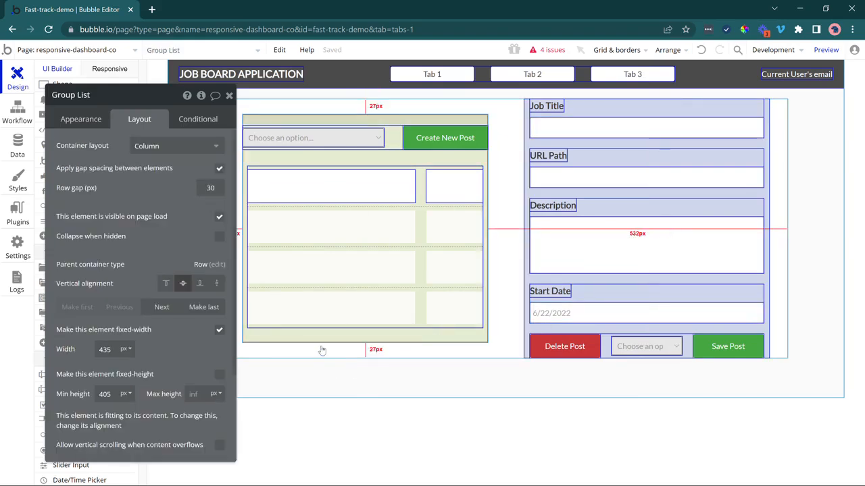
{"action": "left_click", "coordinate": [217, 287]}
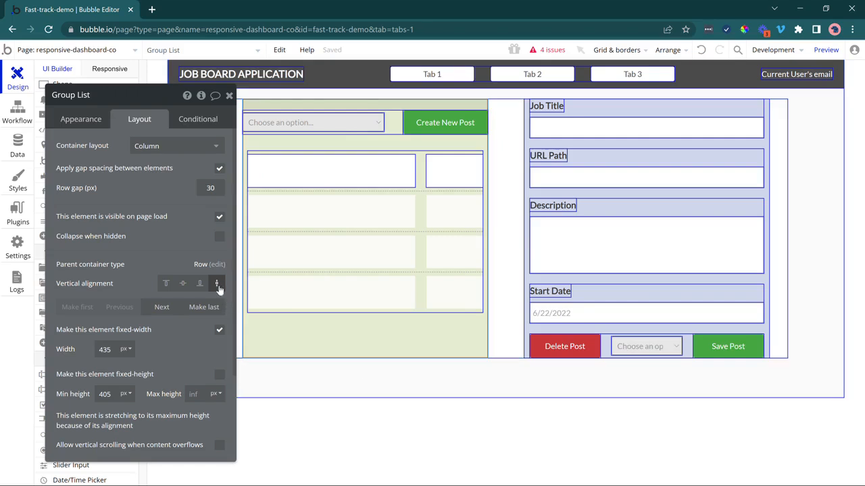
{"action": "left_click", "coordinate": [559, 330]}
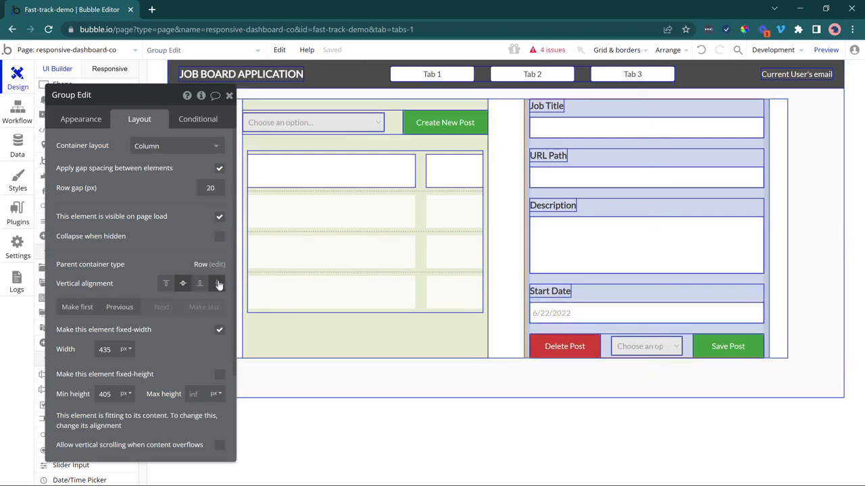
{"action": "left_click", "coordinate": [218, 284]}
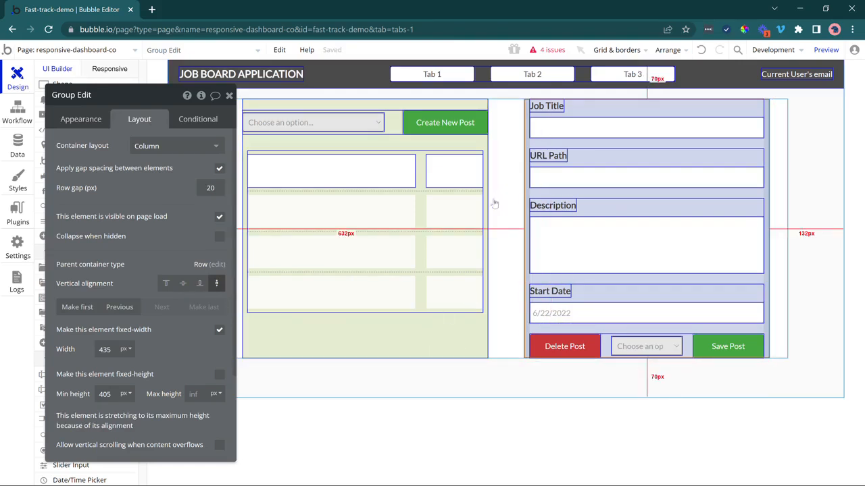
Set the font size of the Job Title and URL Path labels in the edit group to 14.
{"action": "left_click", "coordinate": [547, 108]}
{"action": "left_click", "coordinate": [81, 119]}
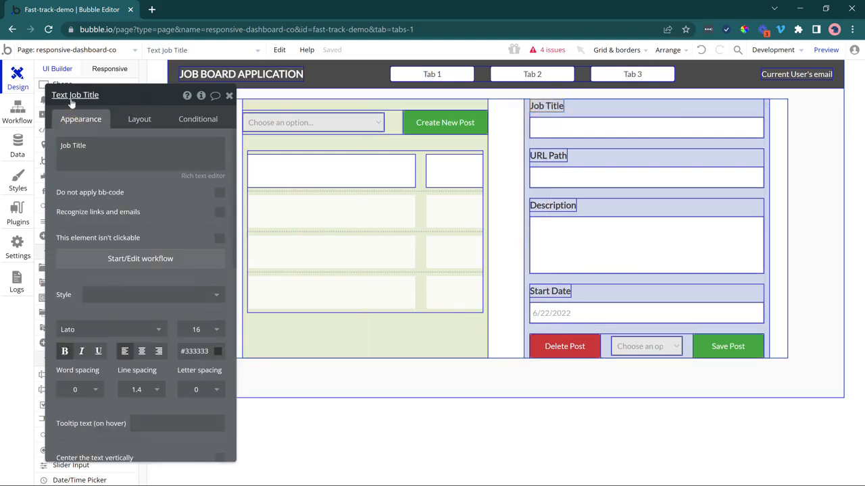
{"action": "left_click", "coordinate": [204, 329]}
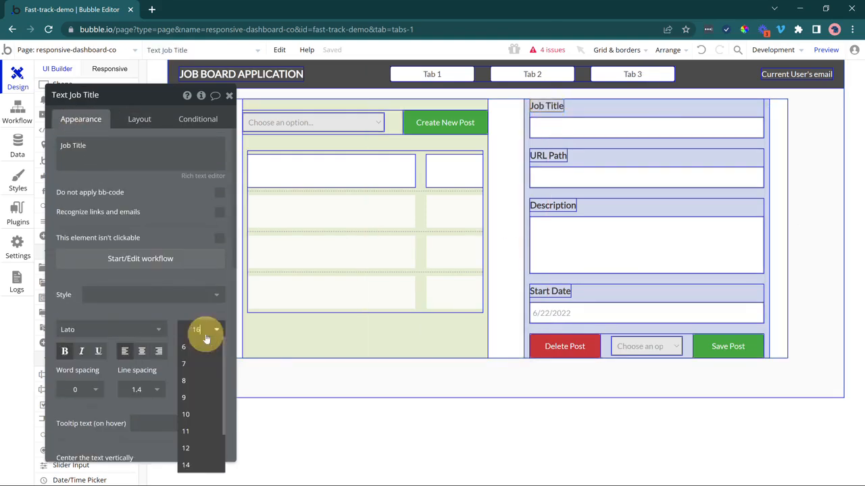
{"action": "left_click", "coordinate": [186, 465]}
{"action": "left_click", "coordinate": [548, 155]}
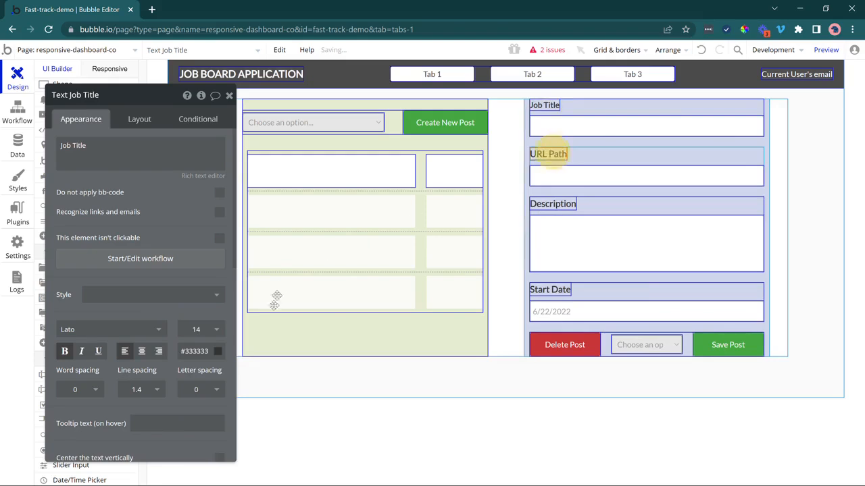
{"action": "left_click", "coordinate": [204, 329]}
{"action": "left_click", "coordinate": [204, 465]}
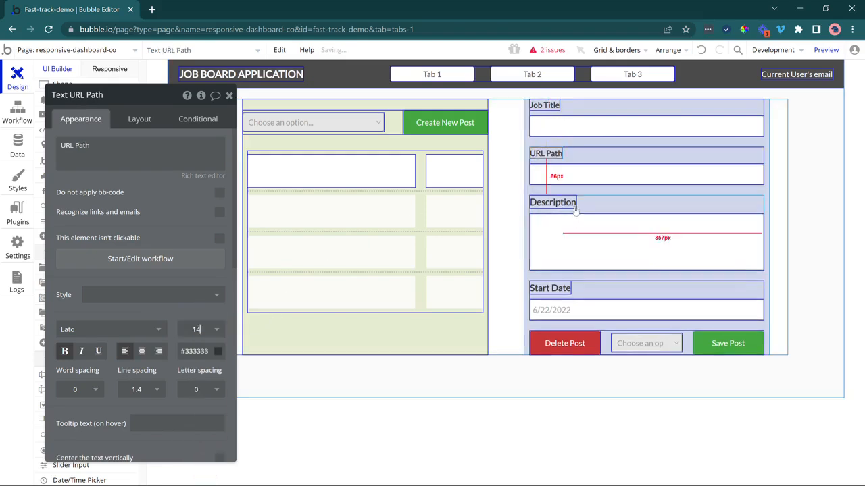
Set the font size of the Description and Start Date labels in the edit group to 14.
{"action": "left_click", "coordinate": [553, 202]}
{"action": "left_click", "coordinate": [204, 329]}
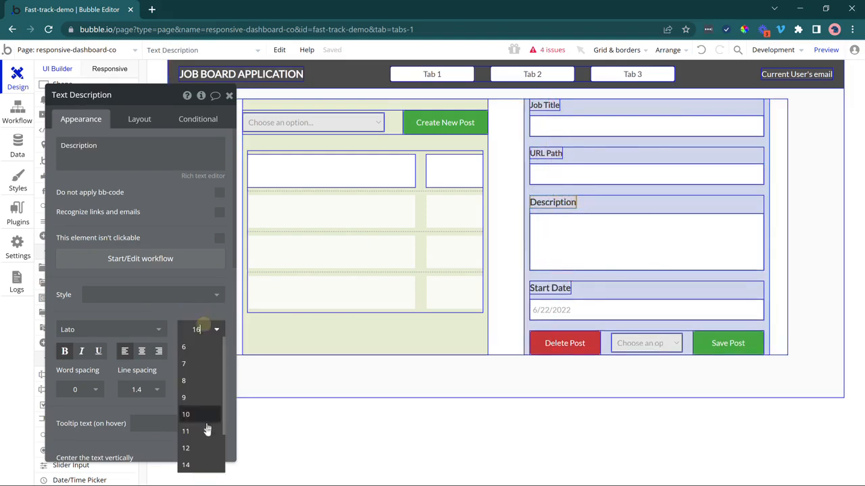
{"action": "left_click", "coordinate": [202, 466]}
{"action": "left_click", "coordinate": [551, 289]}
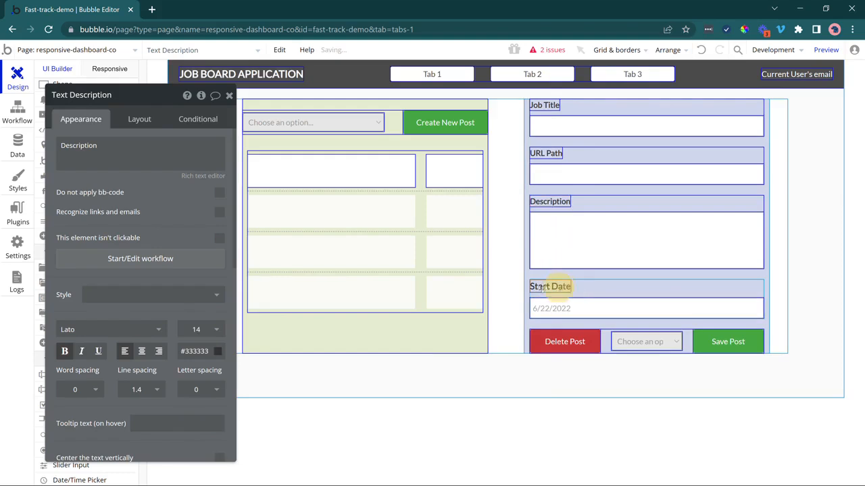
{"action": "left_click", "coordinate": [203, 331]}
{"action": "left_click", "coordinate": [203, 465]}
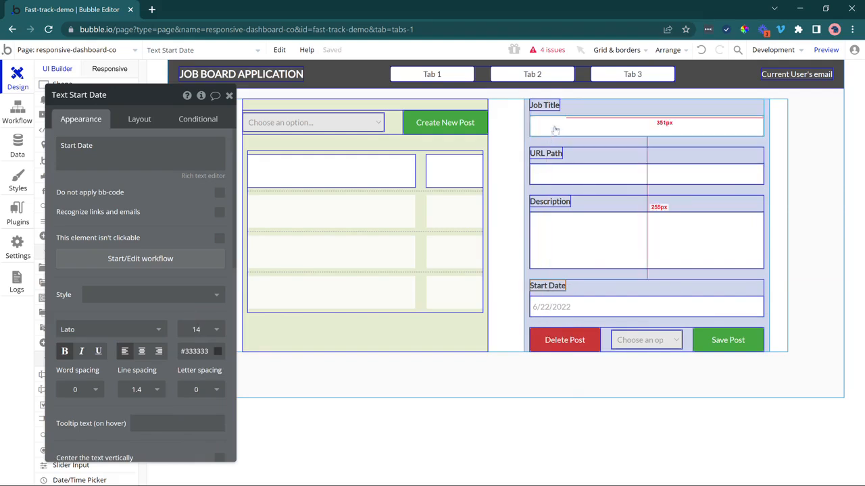
{"action": "left_click", "coordinate": [229, 95]}
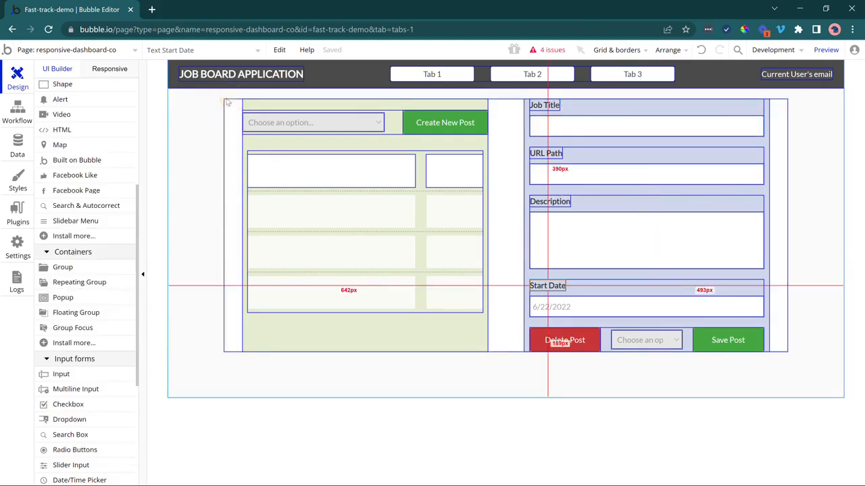
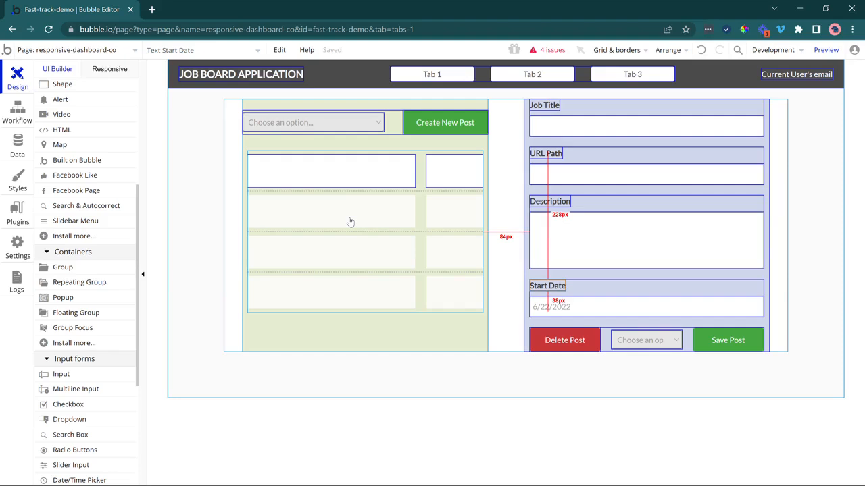
Review the Job Post search used as the data source of the RG Jobs repeating group.
{"action": "double_click", "coordinate": [370, 231]}
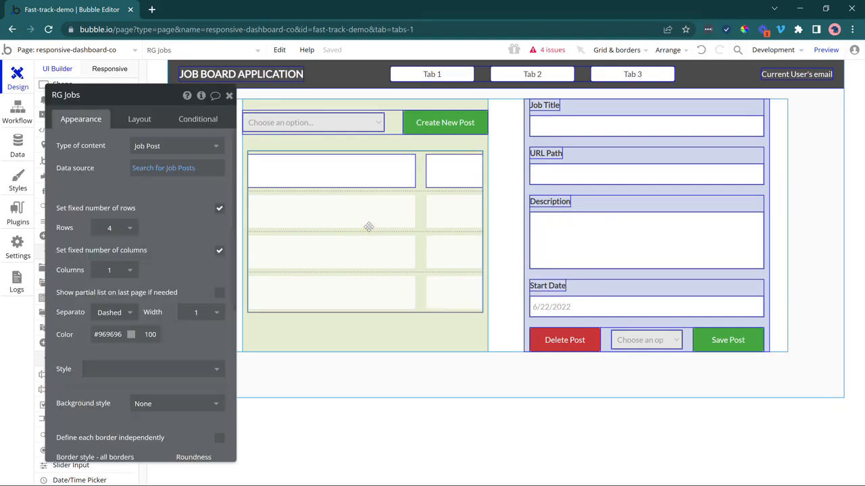
{"action": "left_click", "coordinate": [148, 175]}
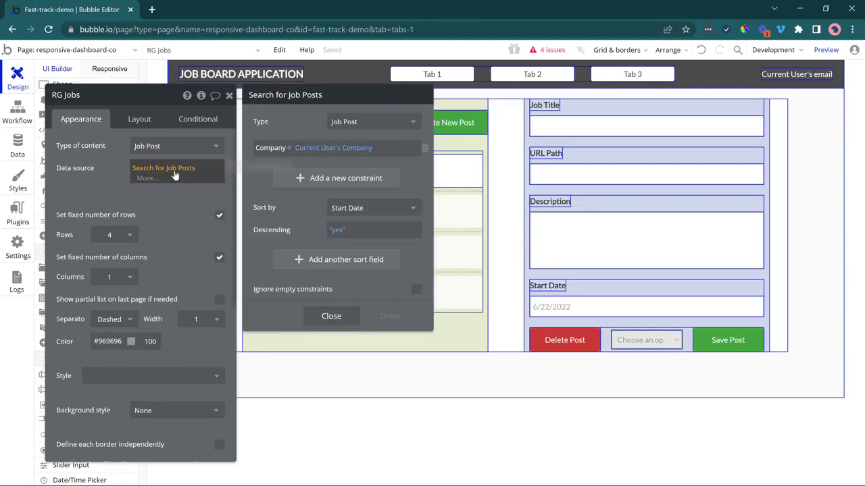
{"action": "left_click", "coordinate": [331, 315]}
Paste a copy of the Job Title label into the repeating group's Group Primary Info and clear its text.
{"action": "left_click_drag", "start_coordinate": [95, 160], "coordinate": [150, 290]}
{"action": "left_click", "coordinate": [550, 106]}
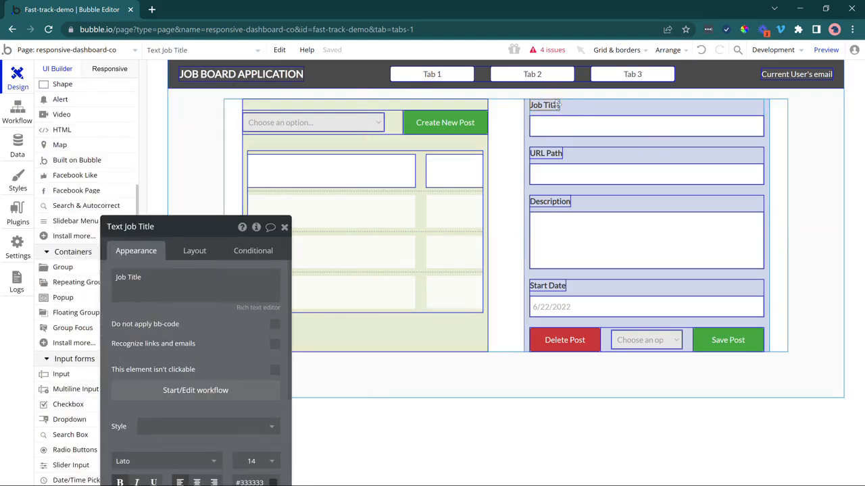
{"action": "left_click", "coordinate": [299, 176]}
{"action": "key", "text": "ctrl+v"}
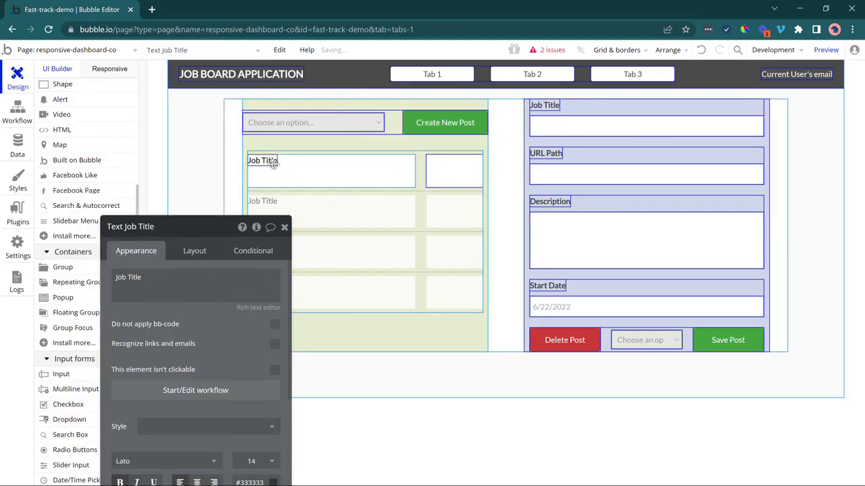
{"action": "left_click_drag", "start_coordinate": [225, 355], "coordinate": [200, 335]}
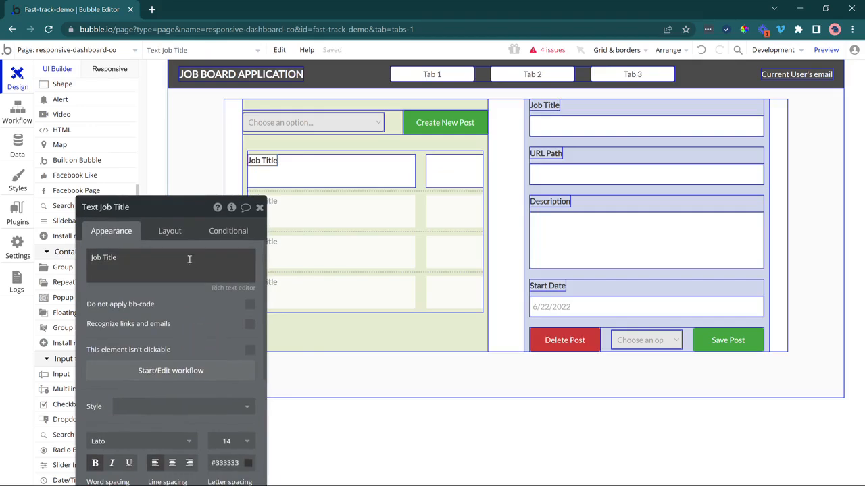
{"action": "left_click", "coordinate": [190, 259]}
{"action": "left_click", "coordinate": [293, 257]}
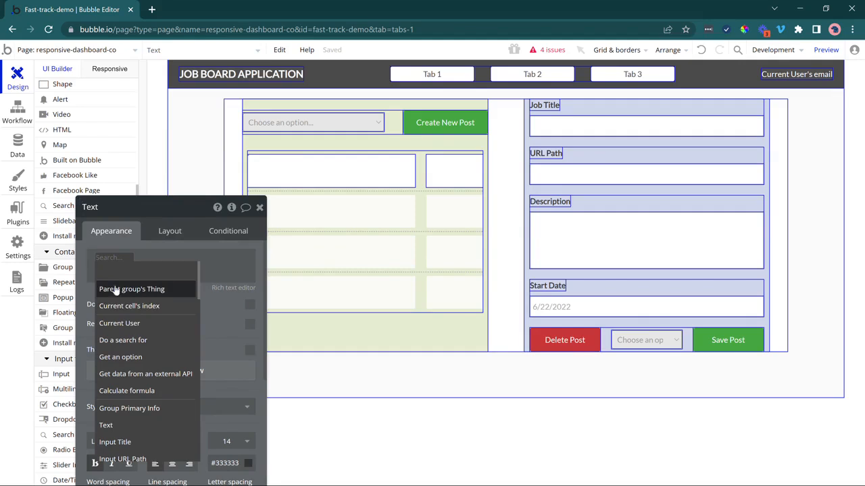
{"action": "left_click", "coordinate": [227, 325]}
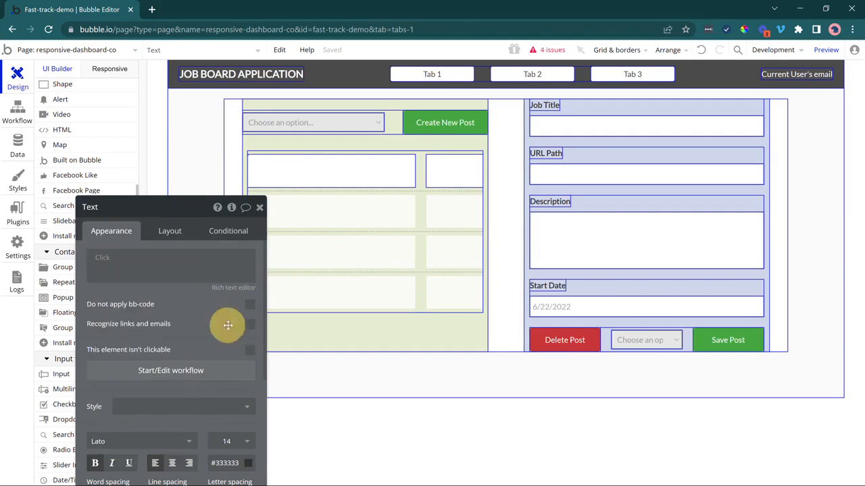
Set Group Primary Info's type of content to Job Post and its data source to Current cell's Job Post.
{"action": "left_click", "coordinate": [300, 170]}
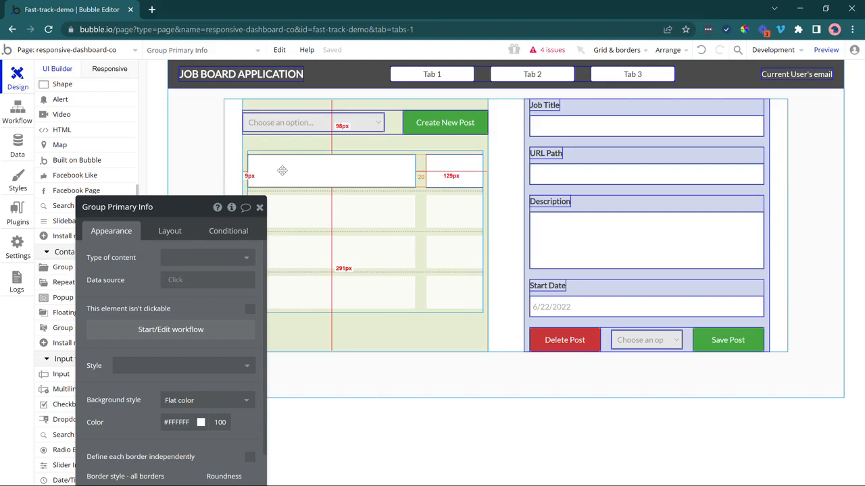
{"action": "left_click", "coordinate": [165, 261]}
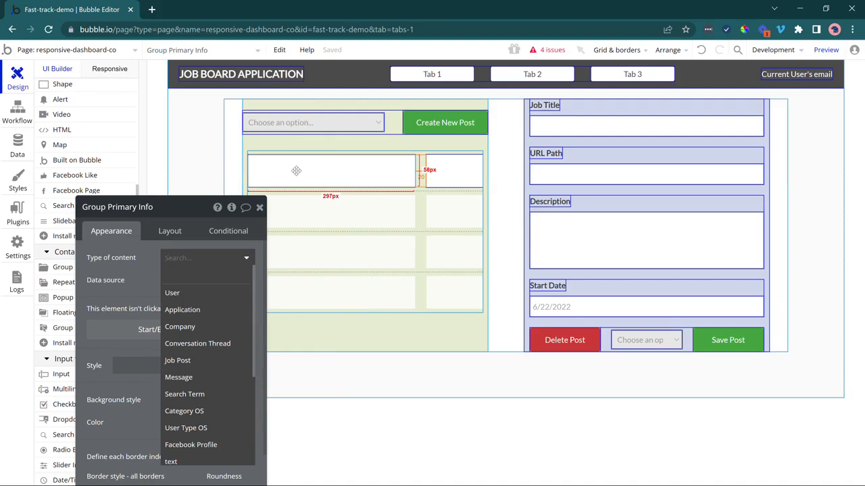
{"action": "left_click", "coordinate": [174, 362]}
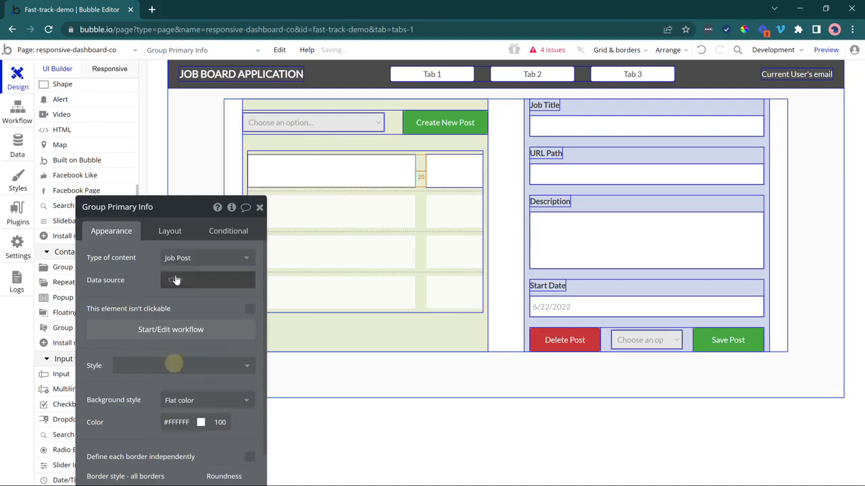
{"action": "left_click", "coordinate": [172, 286]}
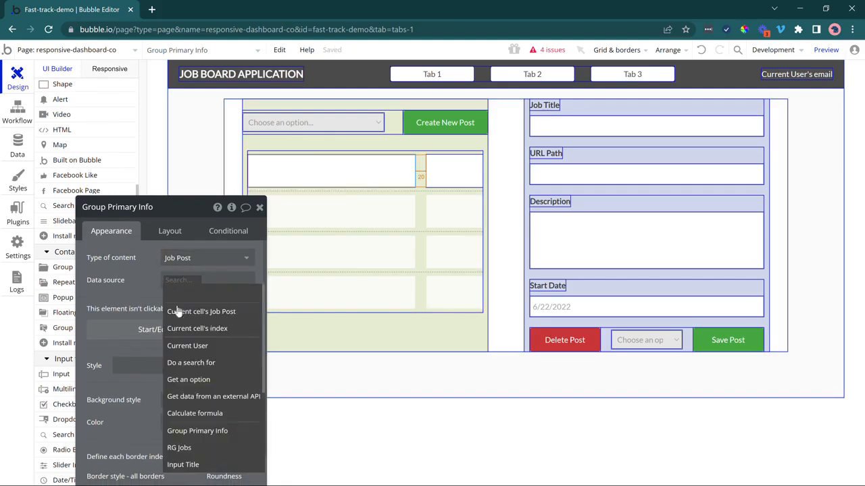
{"action": "left_click", "coordinate": [180, 312]}
{"action": "left_click", "coordinate": [186, 296]}
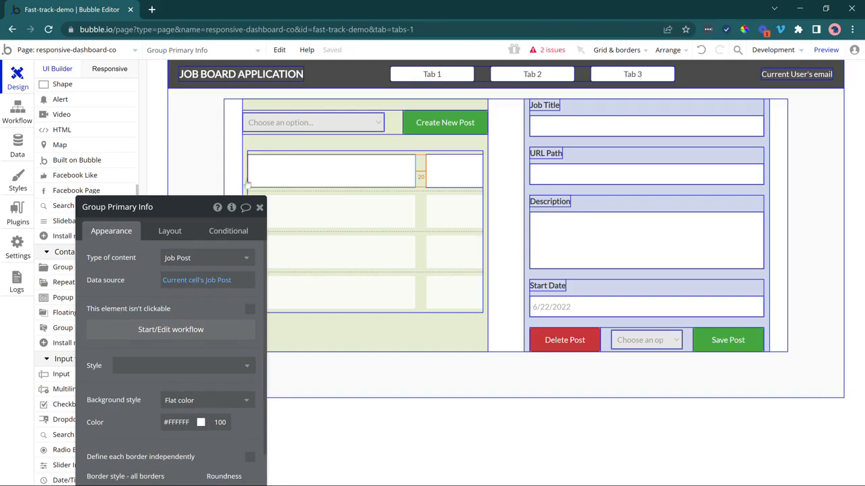
Select the empty text element inside Group Primary Info and make it show Parent group's Job Post's Title.
{"action": "scroll", "coordinate": [43, 138], "scroll_direction": "up", "scroll_amount": 3}
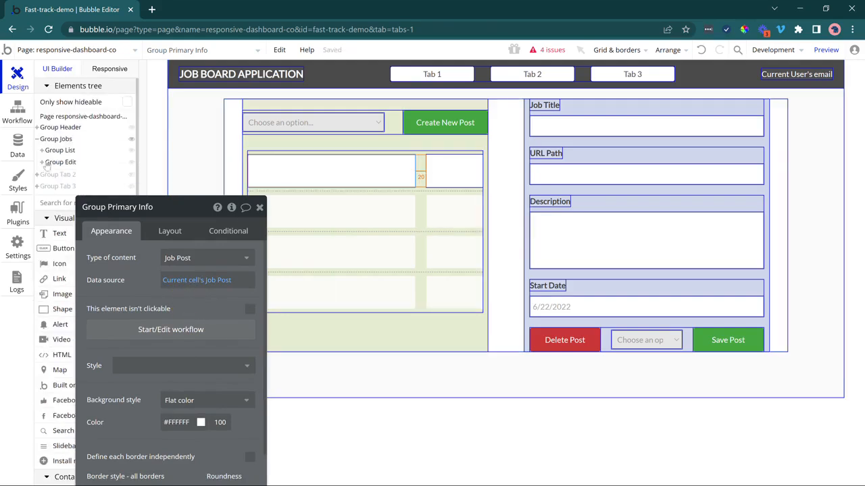
{"action": "left_click", "coordinate": [41, 150]}
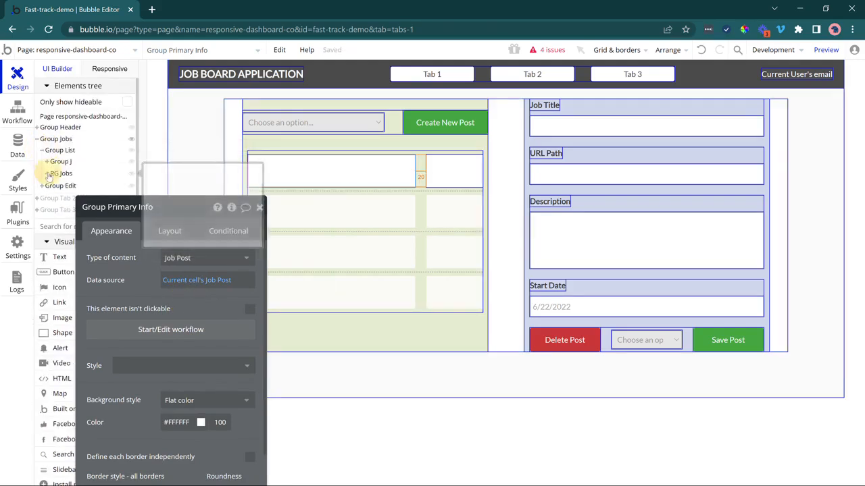
{"action": "left_click", "coordinate": [47, 173]}
{"action": "left_click", "coordinate": [52, 128]}
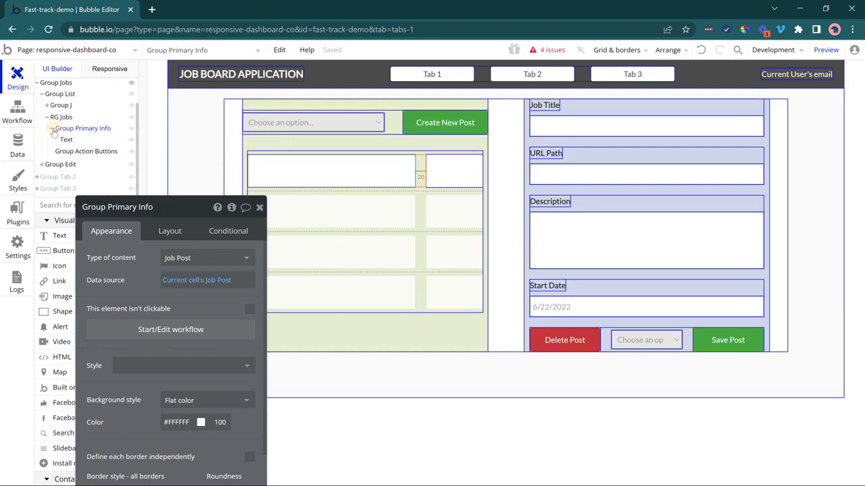
{"action": "left_click", "coordinate": [66, 140]}
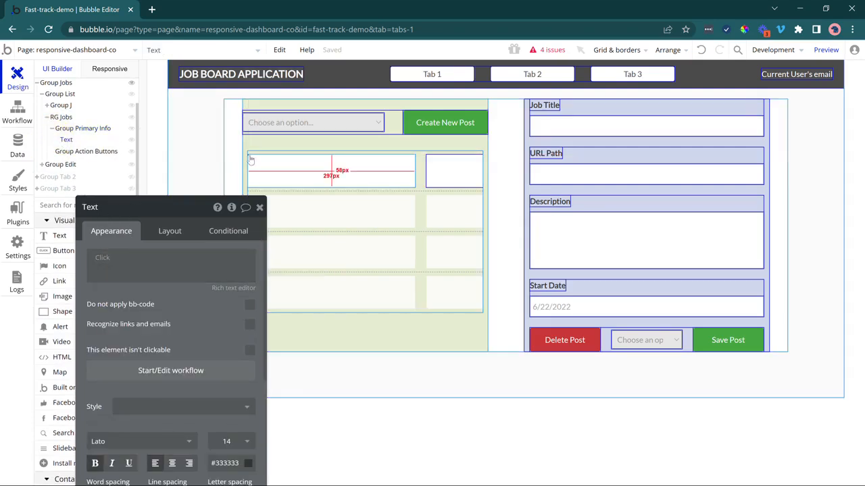
{"action": "left_click", "coordinate": [112, 255]}
{"action": "left_click", "coordinate": [103, 260]}
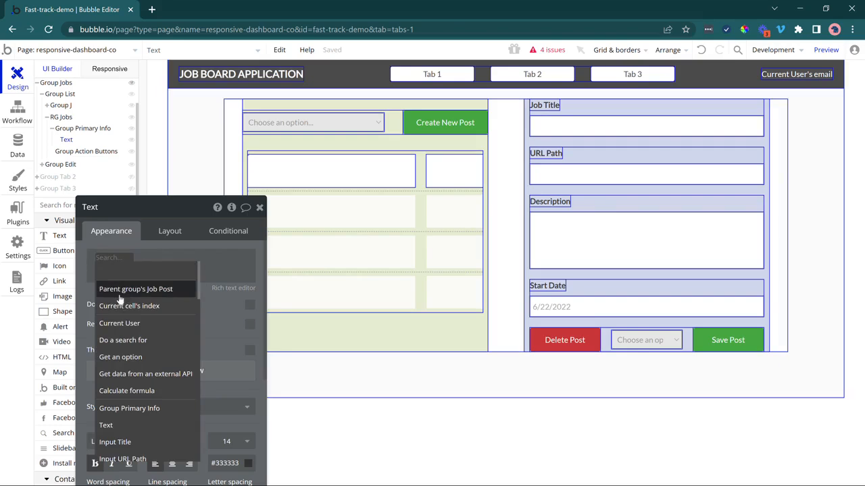
{"action": "left_click", "coordinate": [121, 292]}
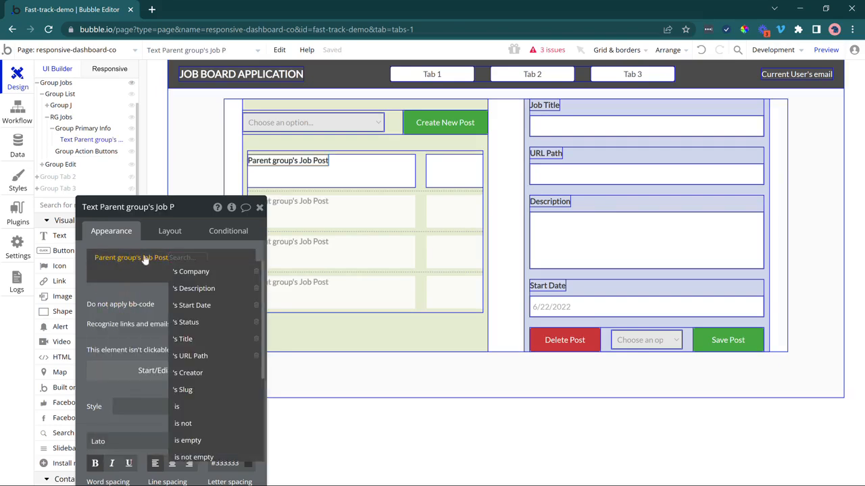
{"action": "left_click", "coordinate": [180, 339]}
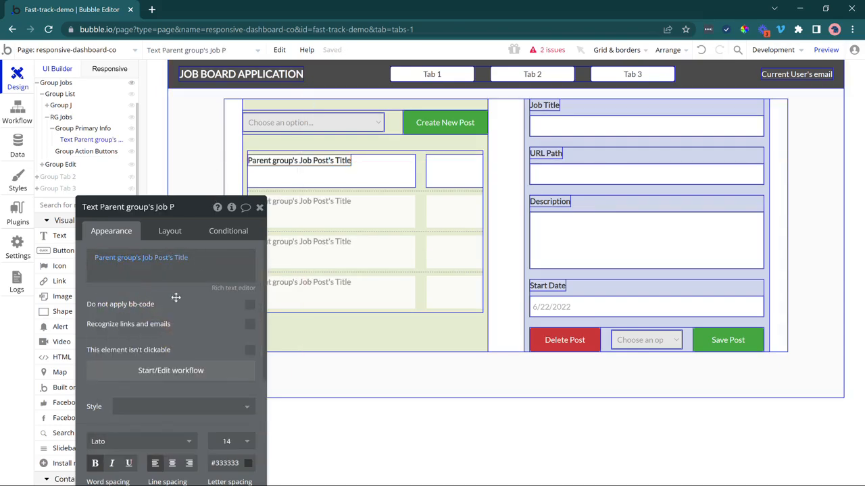
Duplicate the title text within Group Primary Info, and make the copy non-bold with a font size of 12.
{"action": "left_click", "coordinate": [341, 161]}
{"action": "left_click", "coordinate": [342, 174]}
{"action": "key", "text": "ctrl+v"}
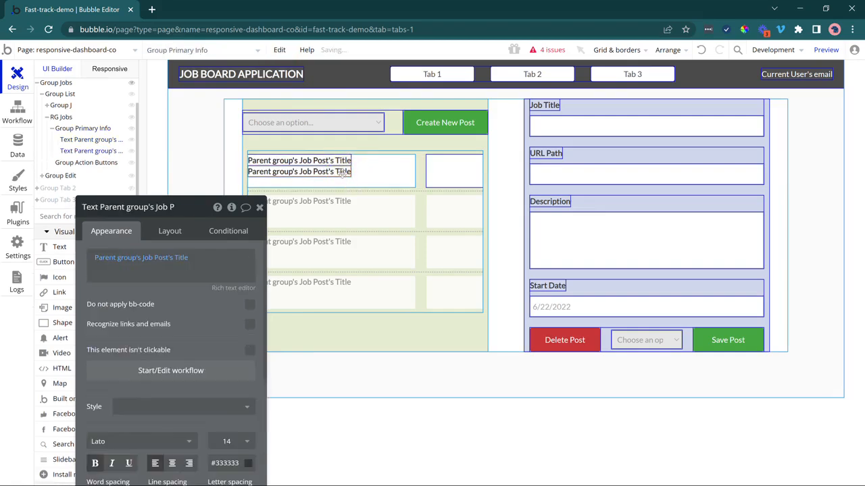
{"action": "left_click_drag", "start_coordinate": [192, 345], "coordinate": [198, 272]}
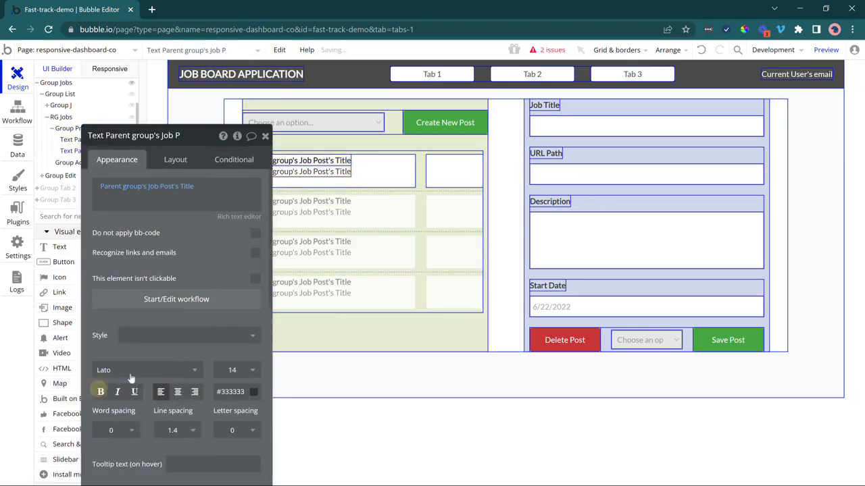
{"action": "left_click", "coordinate": [231, 370]}
{"action": "scroll", "coordinate": [223, 443], "scroll_direction": "down", "scroll_amount": 2}
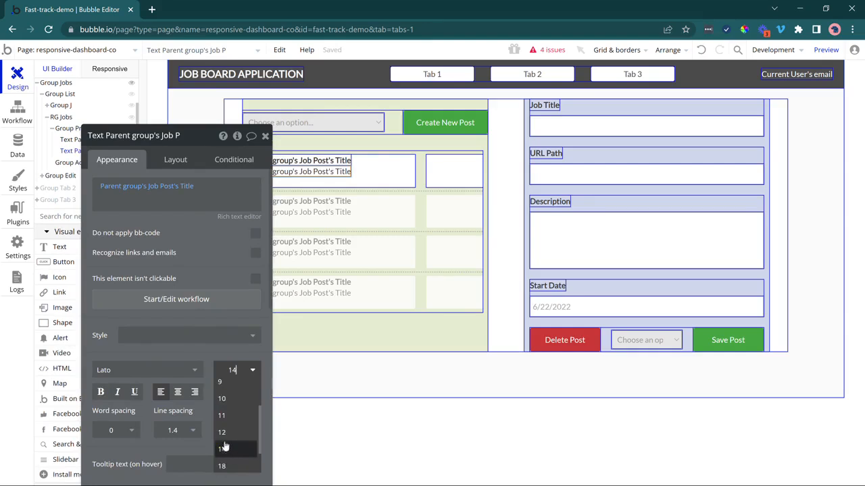
{"action": "left_click", "coordinate": [225, 438]}
{"action": "left_click_drag", "start_coordinate": [189, 275], "coordinate": [192, 342]}
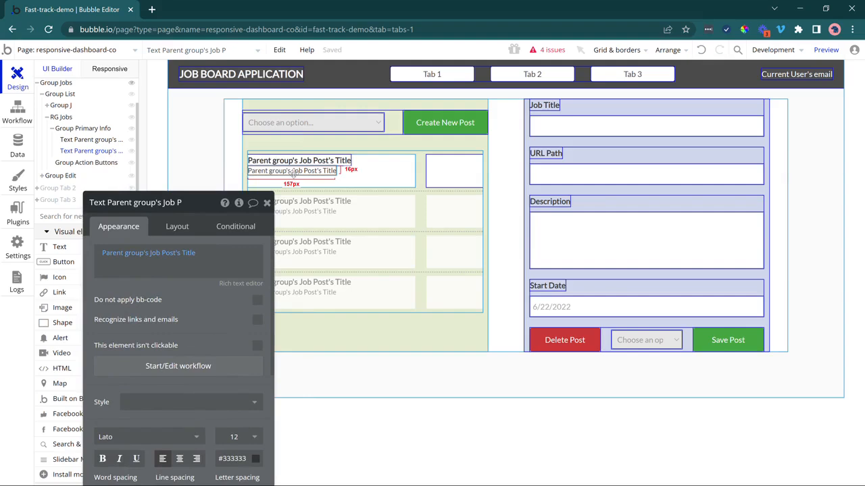
Replace the duplicated text's dynamic expression in Group Primary Info with a search for the Application type.
{"action": "left_click", "coordinate": [123, 254]}
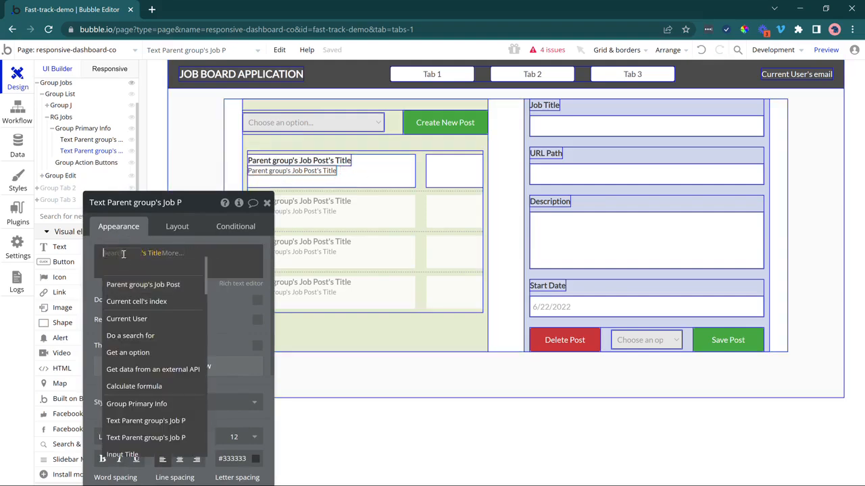
{"action": "right_click", "coordinate": [135, 252]}
{"action": "left_click", "coordinate": [259, 251]}
{"action": "left_click", "coordinate": [114, 254]}
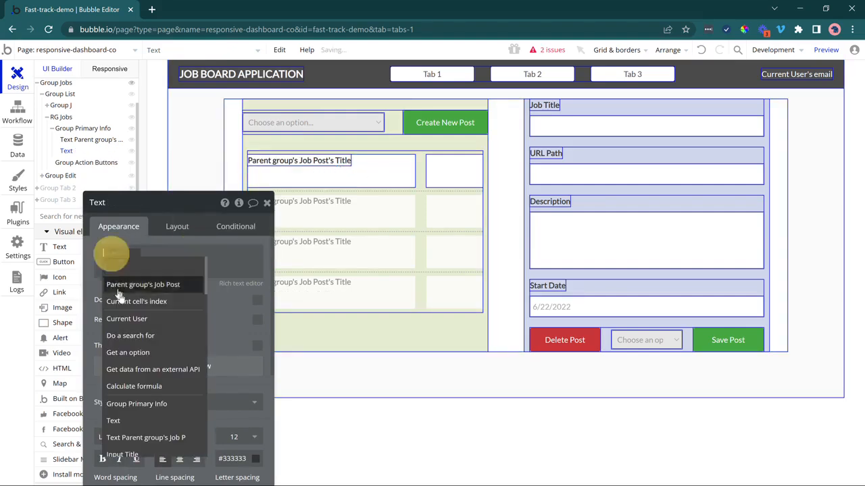
{"action": "left_click", "coordinate": [130, 335]}
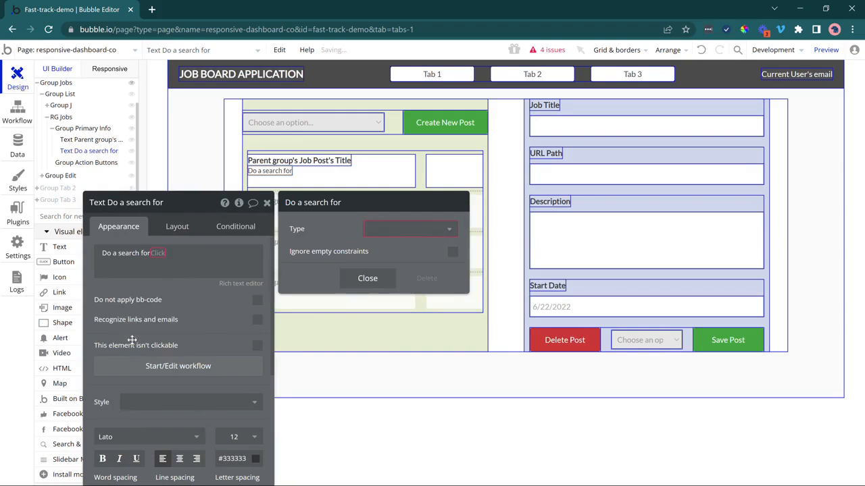
{"action": "left_click", "coordinate": [383, 229]}
{"action": "left_click", "coordinate": [387, 264]}
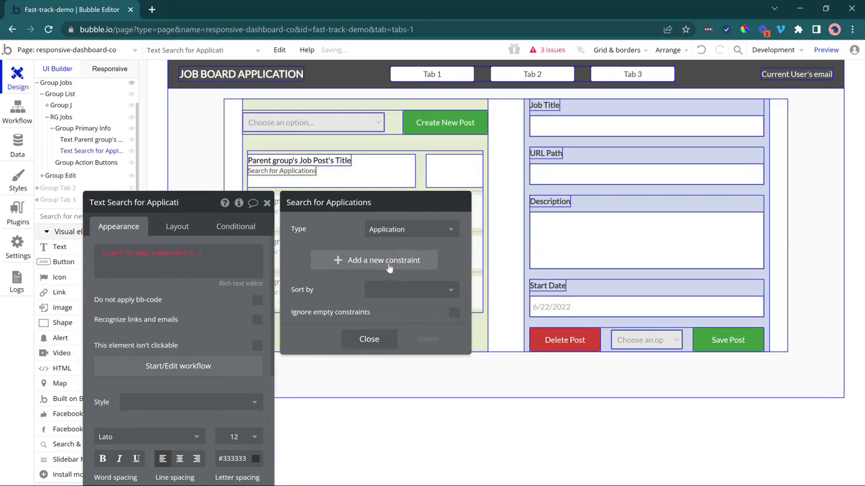
Constrain the Applications search to Job Post = Parent group's Job Post.
{"action": "left_click", "coordinate": [338, 269]}
{"action": "left_click", "coordinate": [302, 256]}
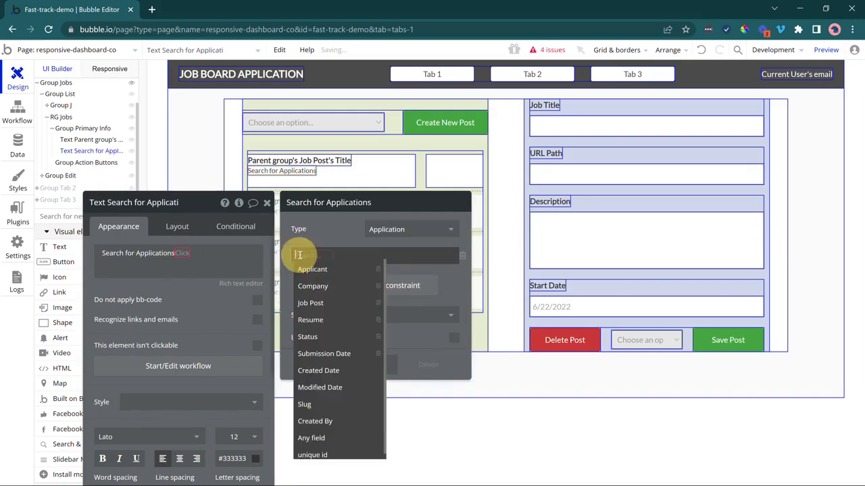
{"action": "left_click", "coordinate": [312, 302]}
{"action": "left_click", "coordinate": [332, 256]}
{"action": "left_click", "coordinate": [336, 262]}
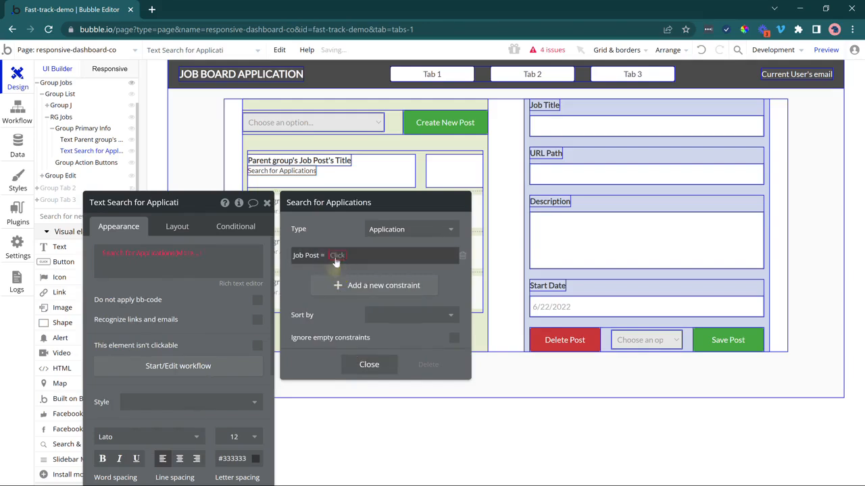
{"action": "left_click", "coordinate": [336, 262]}
{"action": "left_click", "coordinate": [341, 271]}
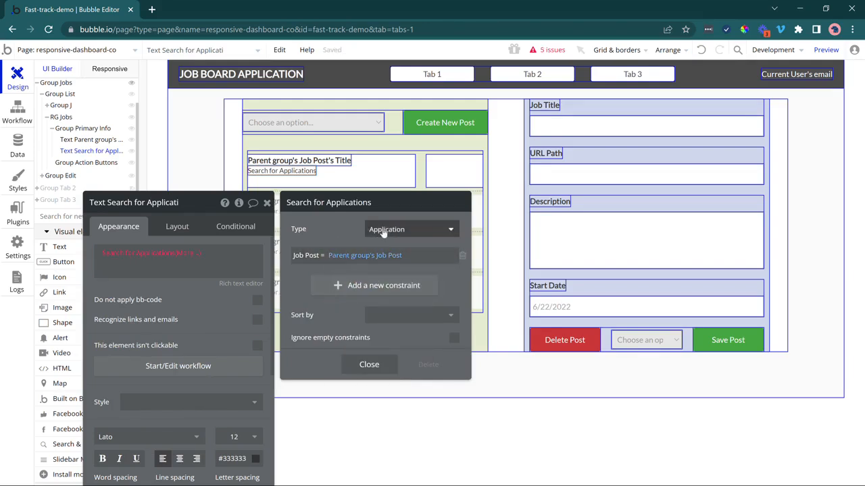
Make the text show the Applications search's :count followed by the word "applications".
{"action": "left_click", "coordinate": [187, 265]}
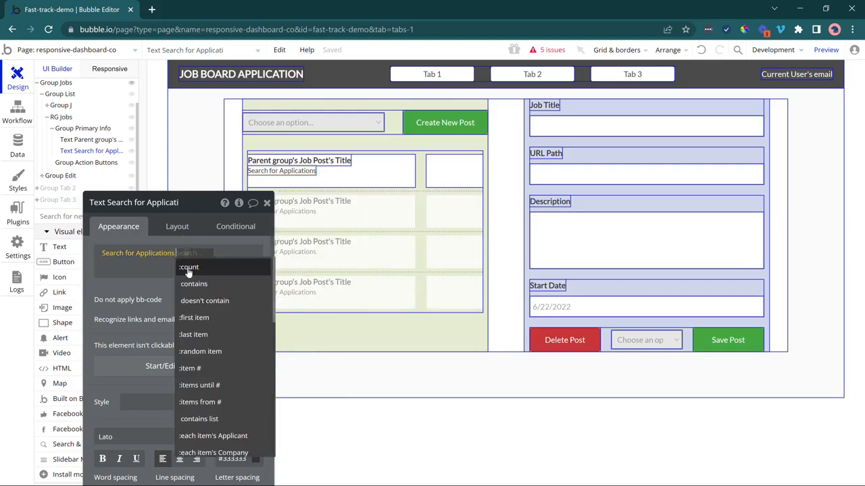
{"action": "left_click", "coordinate": [188, 267]}
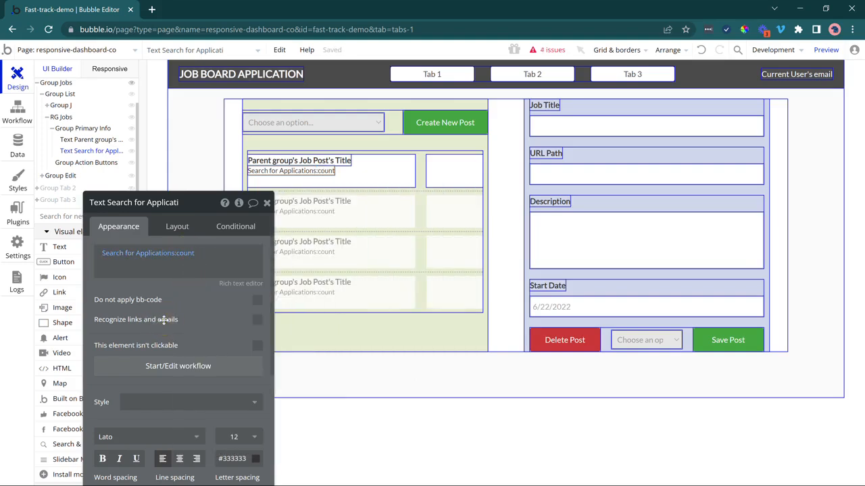
{"action": "left_click", "coordinate": [193, 273]}
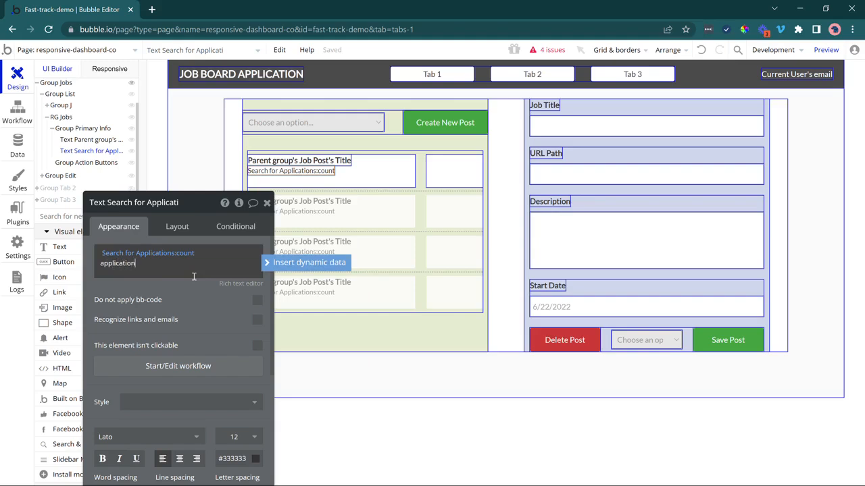
{"action": "left_click", "coordinate": [183, 306]}
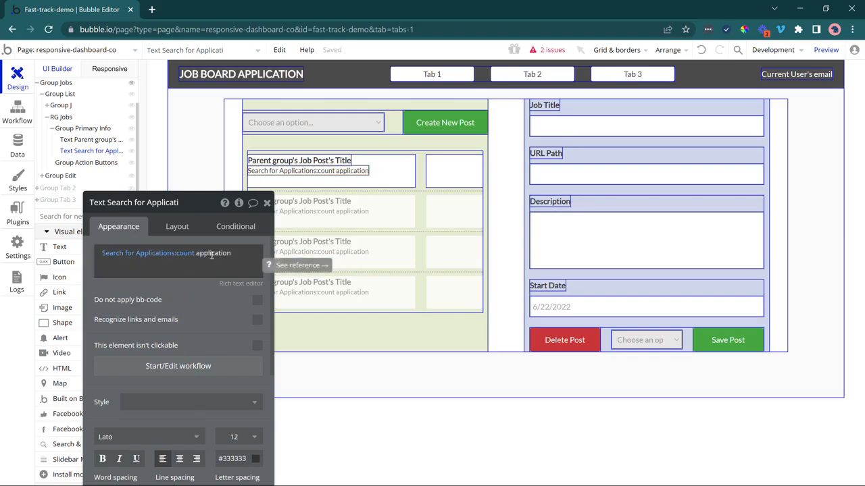
{"action": "double_click", "coordinate": [224, 254]}
{"action": "key", "text": "Right"}
{"action": "type", "text": "s"}
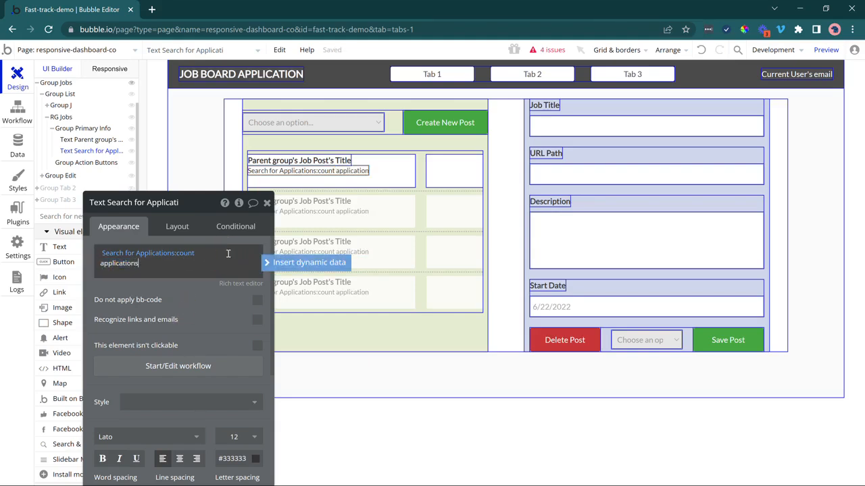
{"action": "left_click", "coordinate": [161, 313]}
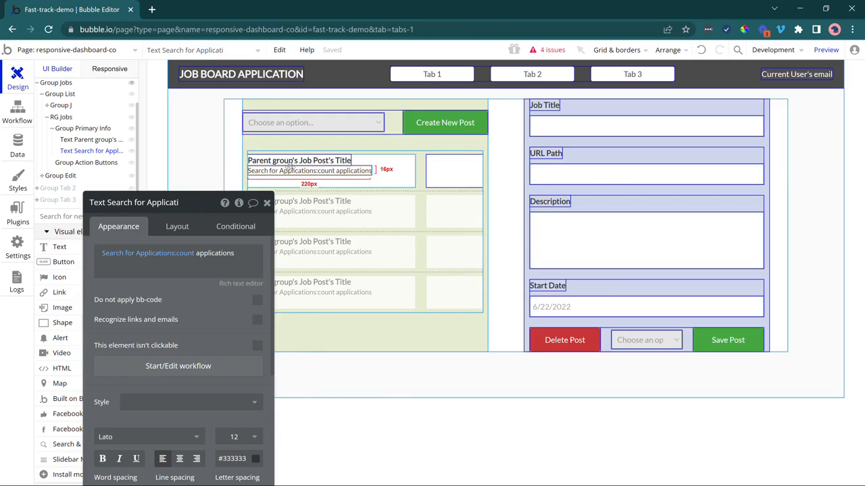
Add a link element below the applications count in Group Primary Info, with the text "View Public Page".
{"action": "left_click_drag", "start_coordinate": [181, 304], "coordinate": [231, 291]}
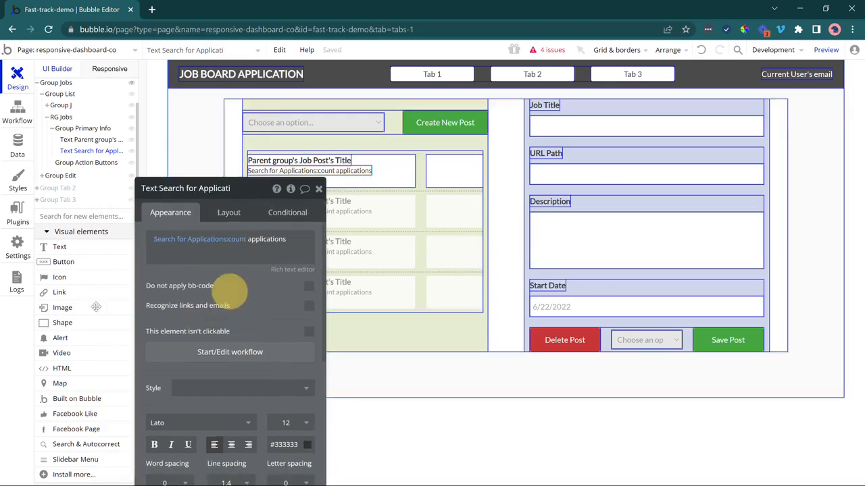
{"action": "left_click", "coordinate": [69, 294]}
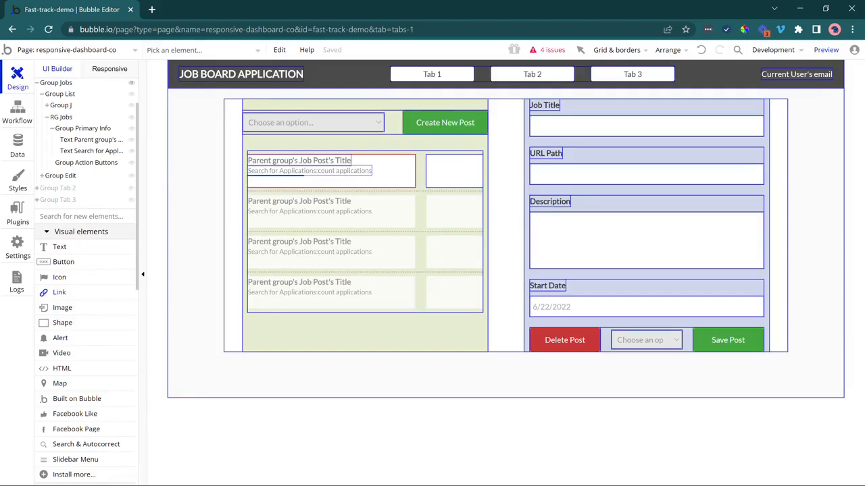
{"action": "left_click_drag", "start_coordinate": [249, 175], "coordinate": [322, 181]}
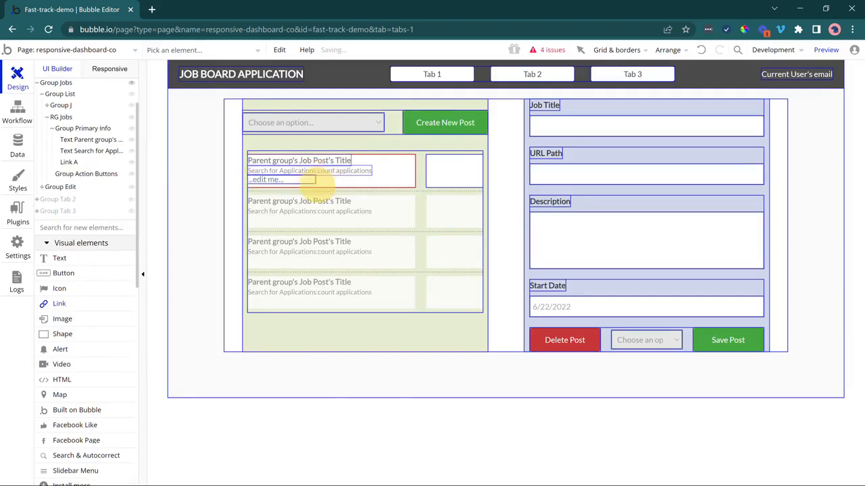
{"action": "left_click_drag", "start_coordinate": [234, 182], "coordinate": [268, 217]}
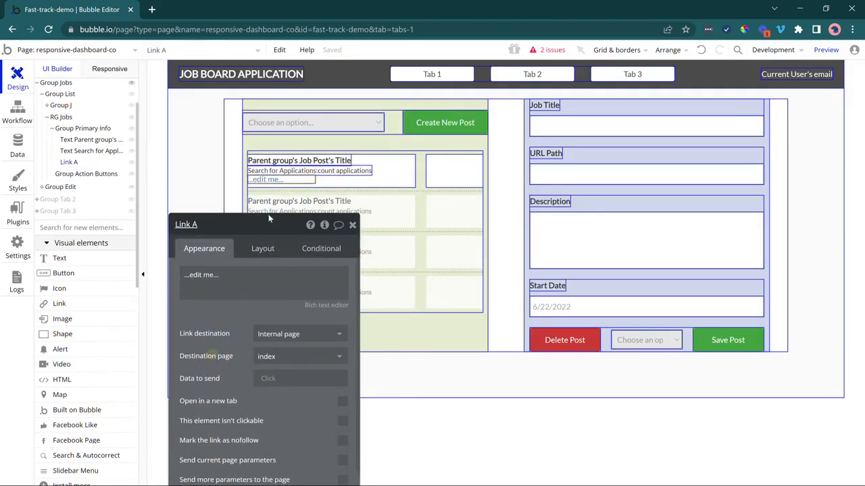
{"action": "triple_click", "coordinate": [241, 279]}
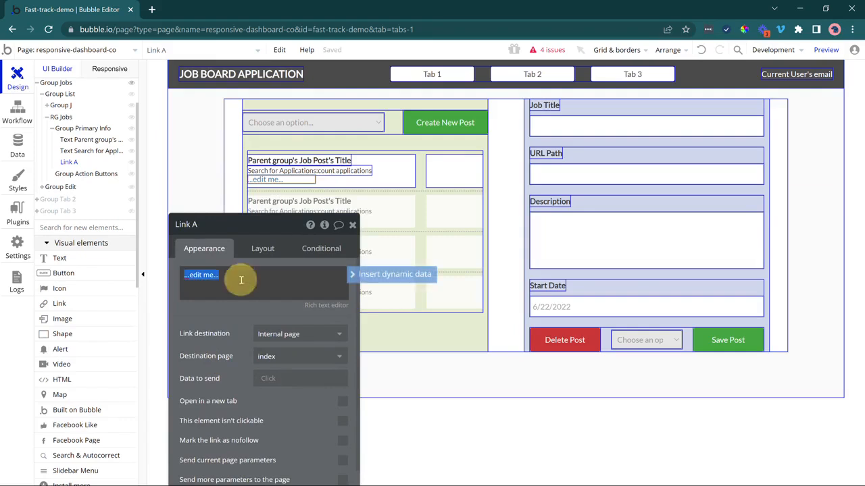
{"action": "type", "text": "View Public Page"}
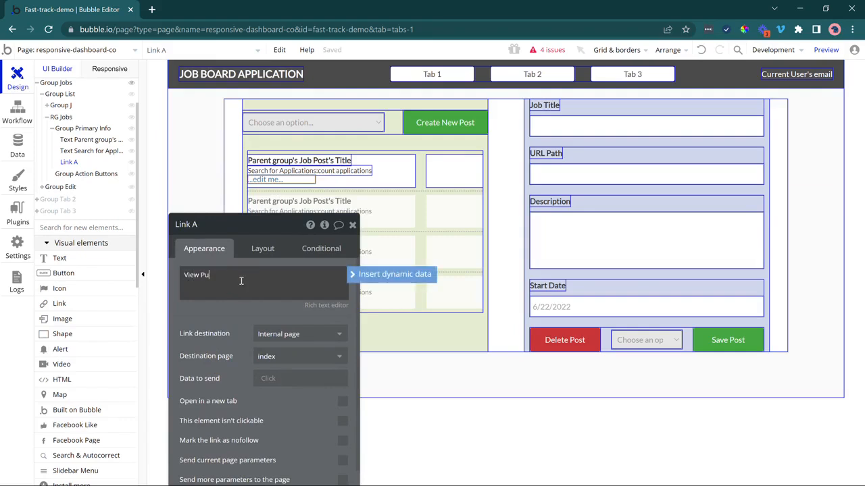
{"action": "left_click", "coordinate": [218, 330]}
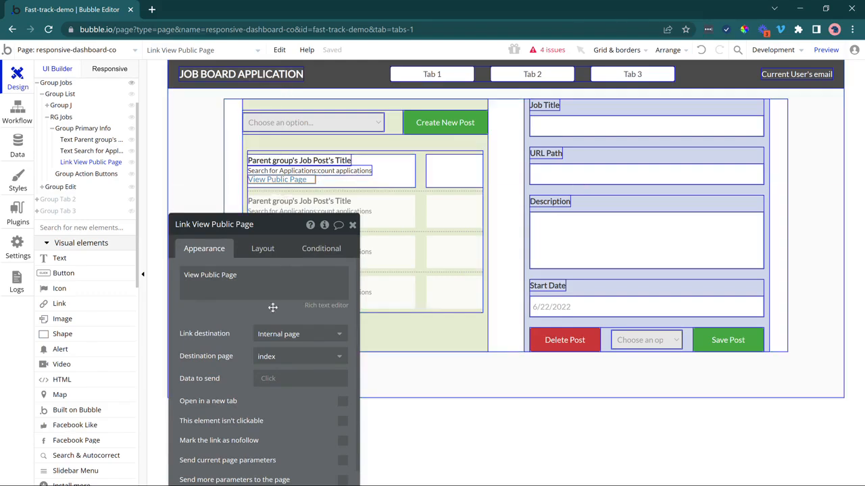
Set the link's destination page to job-post, sending Parent group's Job Post and opening in a new tab.
{"action": "left_click_drag", "start_coordinate": [248, 361], "coordinate": [212, 355]}
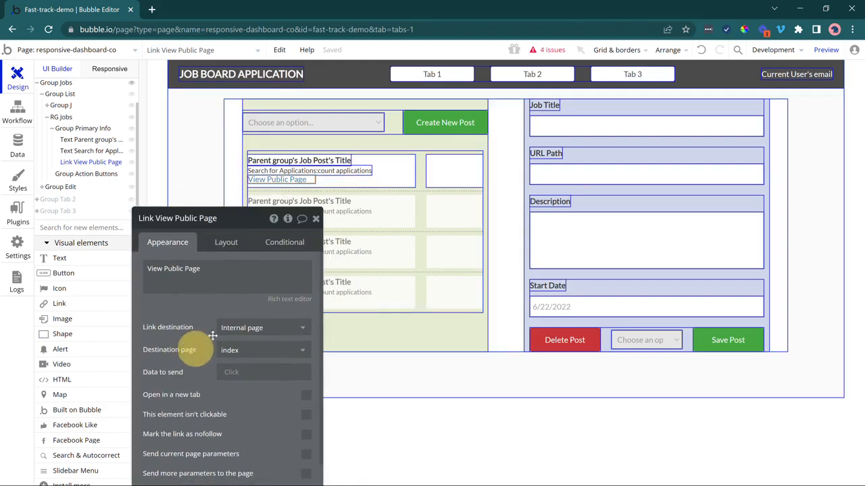
{"action": "left_click", "coordinate": [237, 346]}
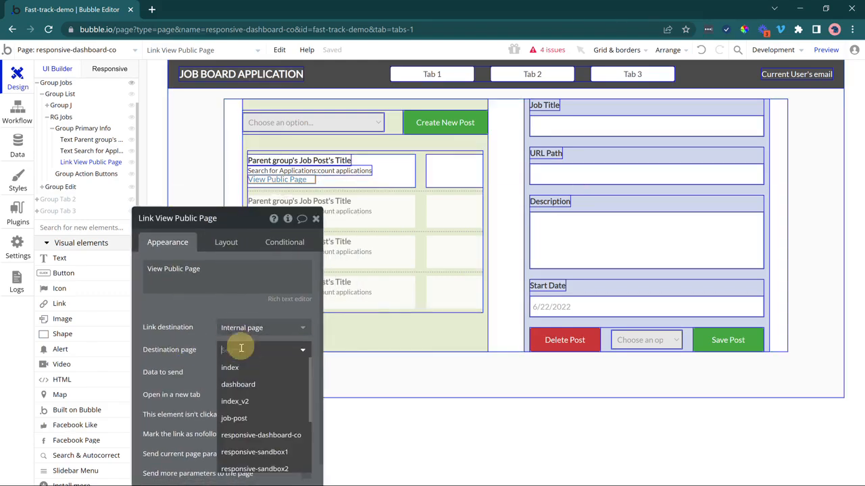
{"action": "left_click", "coordinate": [230, 418]}
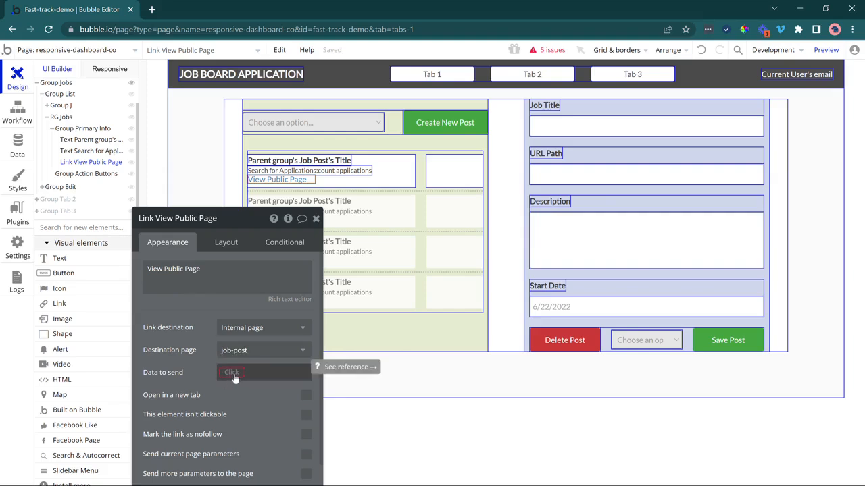
{"action": "left_click", "coordinate": [233, 377]}
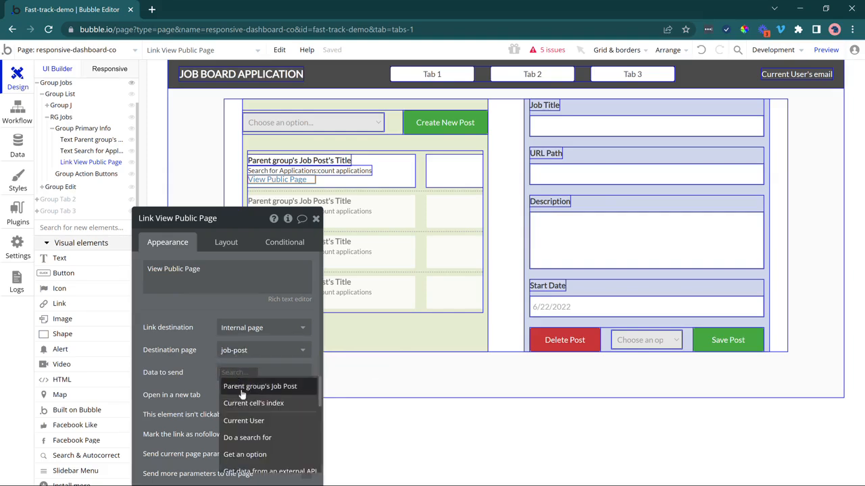
{"action": "left_click", "coordinate": [262, 384]}
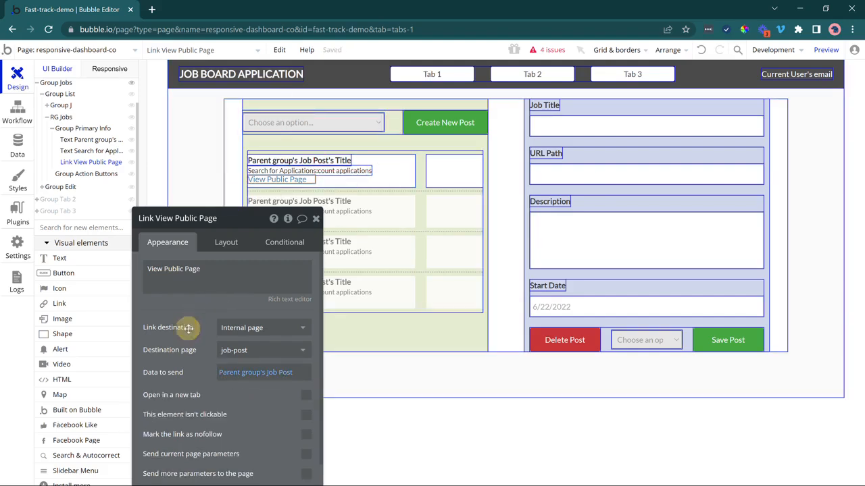
{"action": "left_click", "coordinate": [307, 400]}
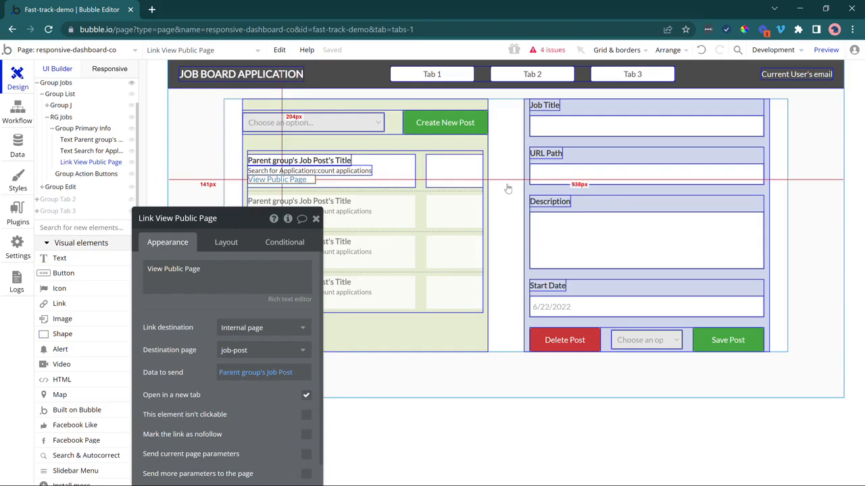
Remove the Standard Link style from the View Public Page link, then set its font size to 12 and underline it.
{"action": "left_click_drag", "start_coordinate": [275, 399], "coordinate": [185, 328]}
{"action": "scroll", "coordinate": [190, 301], "scroll_direction": "down", "scroll_amount": 3}
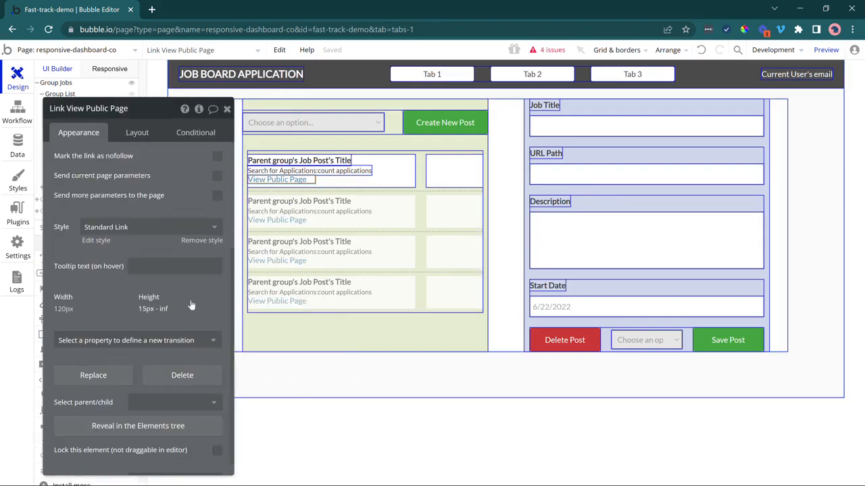
{"action": "left_click", "coordinate": [196, 241]}
{"action": "left_click", "coordinate": [201, 281]}
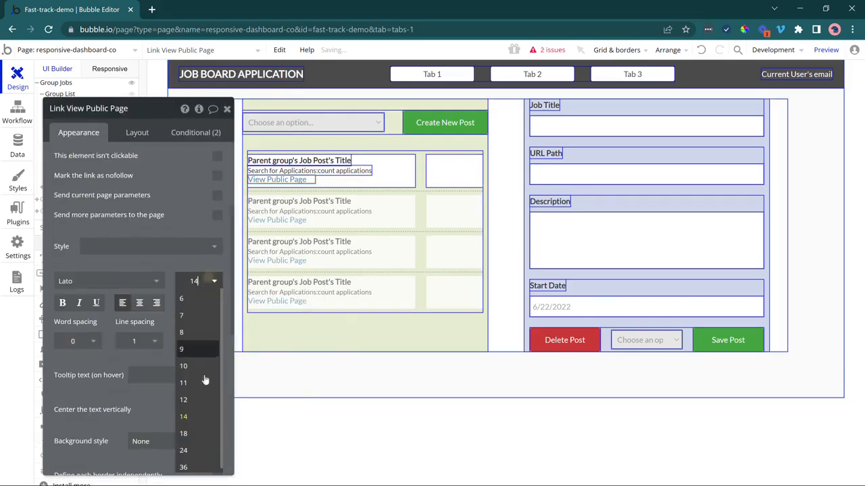
{"action": "left_click", "coordinate": [202, 402]}
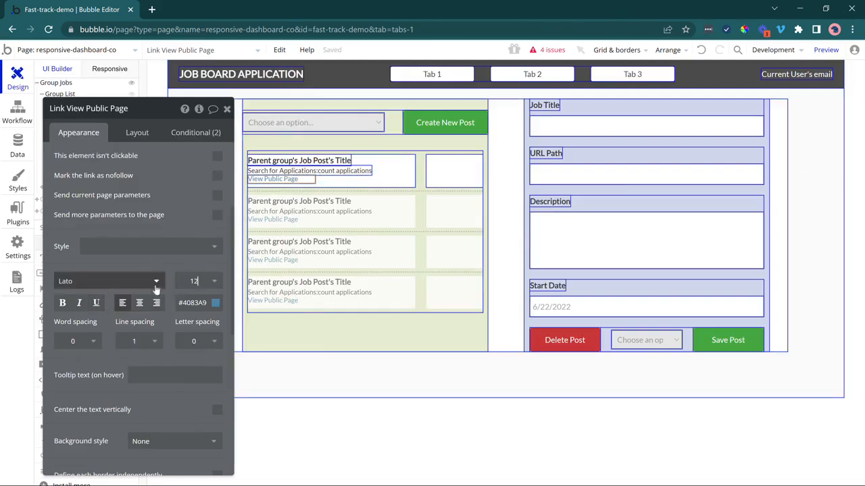
{"action": "left_click", "coordinate": [96, 303]}
{"action": "left_click", "coordinate": [161, 200]}
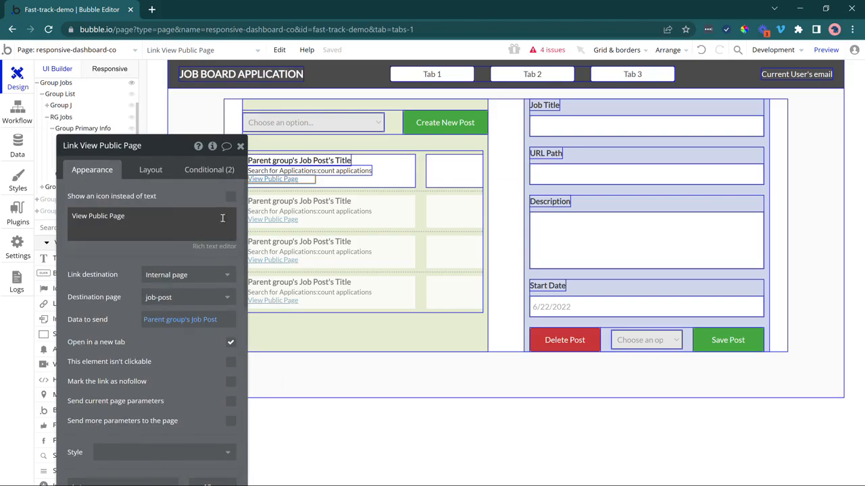
Apply gap spacing between the elements of Group Primary Info with a row gap of 10 px.
{"action": "left_click", "coordinate": [376, 177]}
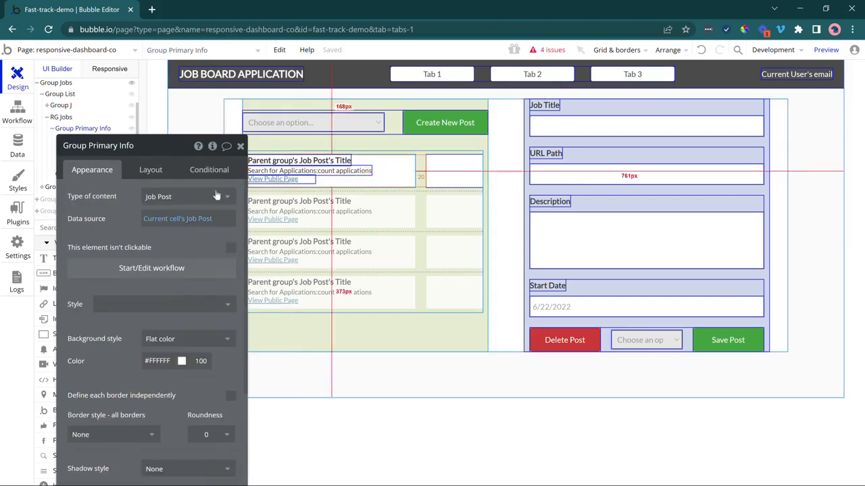
{"action": "left_click", "coordinate": [165, 173]}
{"action": "left_click_drag", "start_coordinate": [135, 207], "coordinate": [99, 200]}
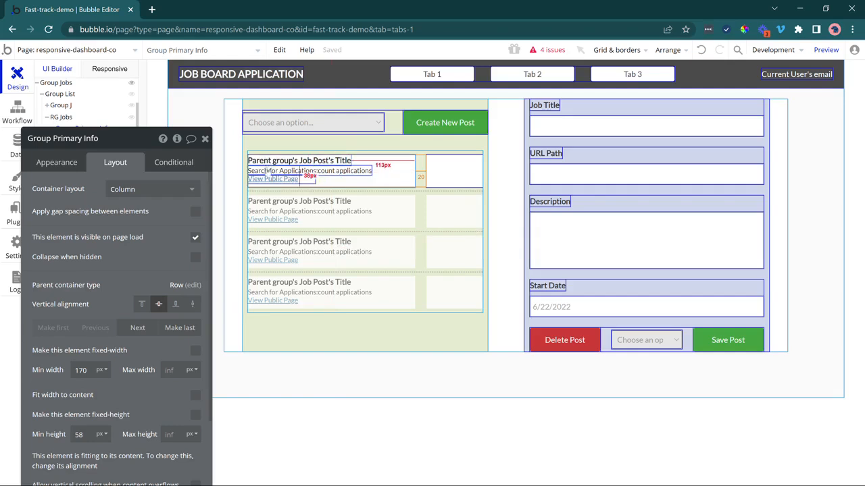
{"action": "left_click", "coordinate": [195, 212]}
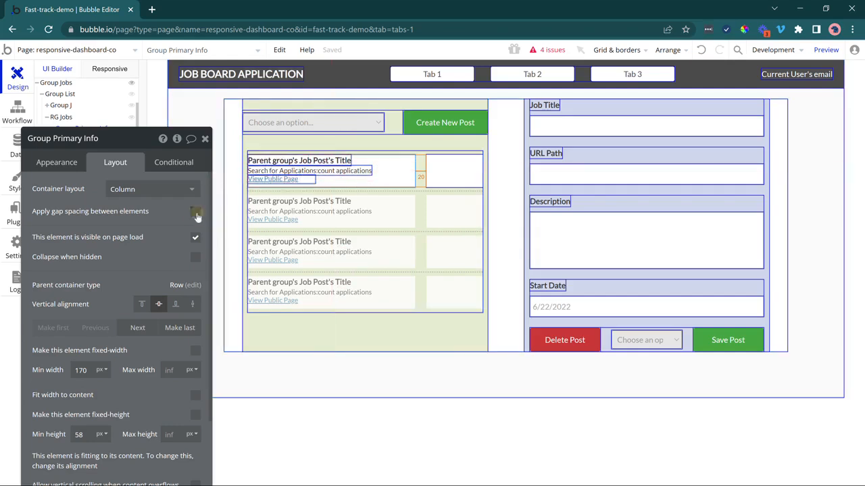
{"action": "left_click", "coordinate": [184, 233]}
{"action": "double_click", "coordinate": [185, 234]}
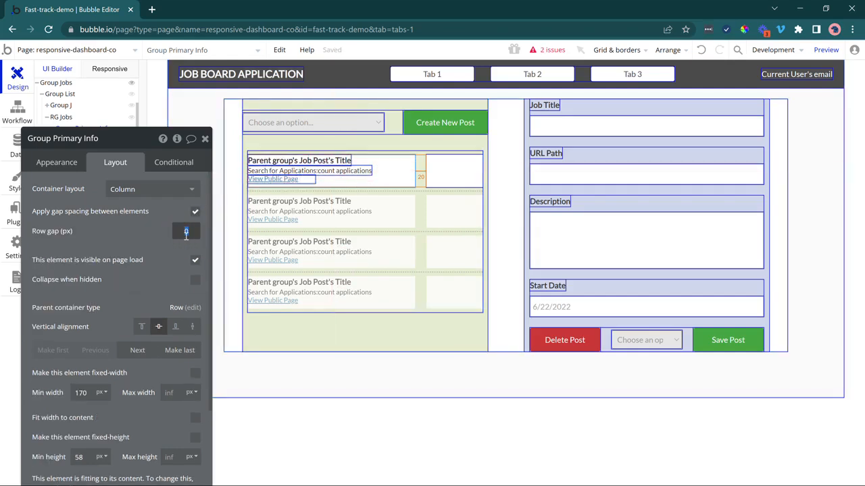
{"action": "type", "text": "10"}
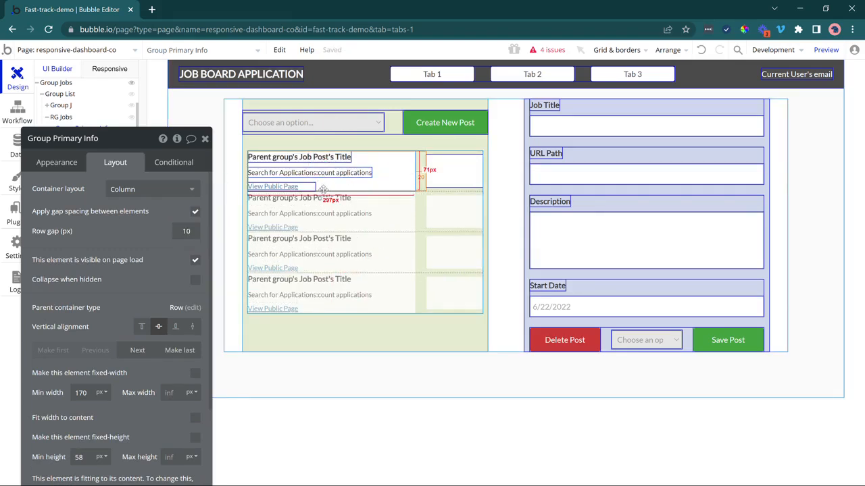
Turn off fitting the height to content for the RG Jobs repeating group.
{"action": "left_click", "coordinate": [326, 219]}
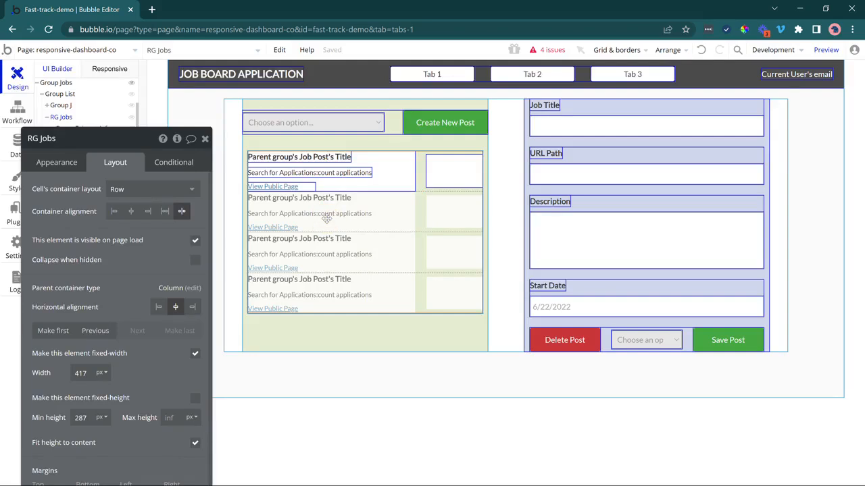
{"action": "left_click_drag", "start_coordinate": [106, 290], "coordinate": [110, 279]}
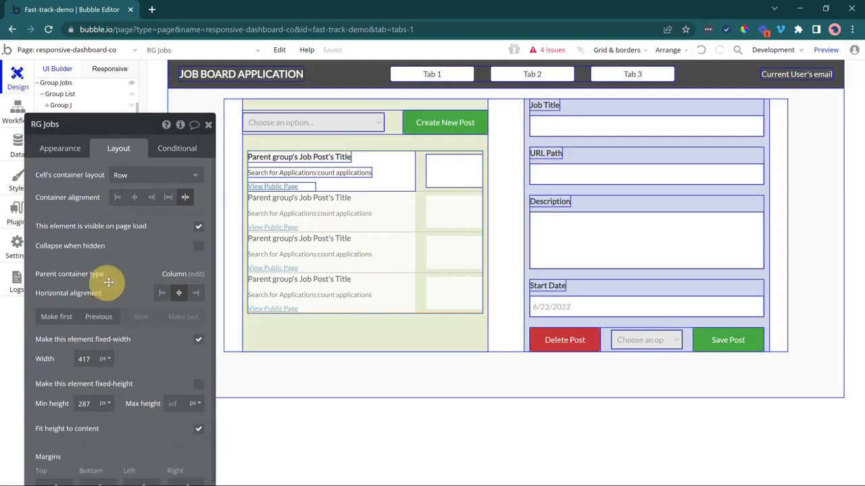
{"action": "scroll", "coordinate": [113, 273], "scroll_direction": "down", "scroll_amount": 1}
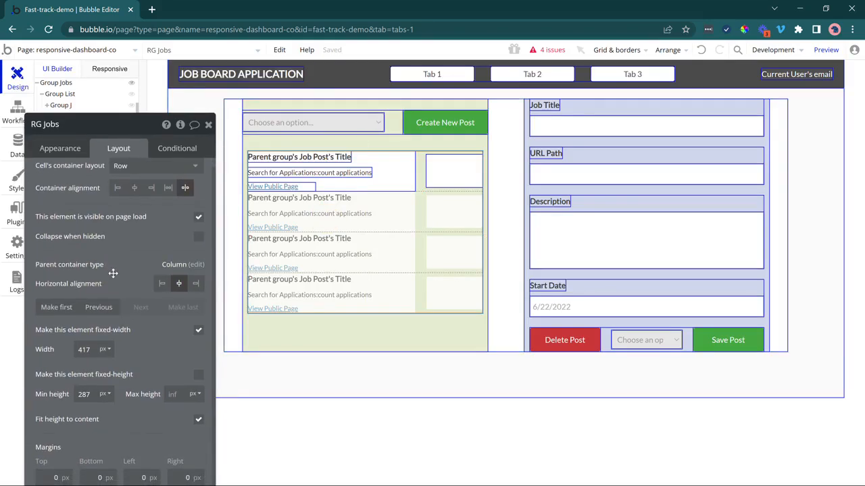
{"action": "left_click_drag", "start_coordinate": [137, 358], "coordinate": [136, 331]}
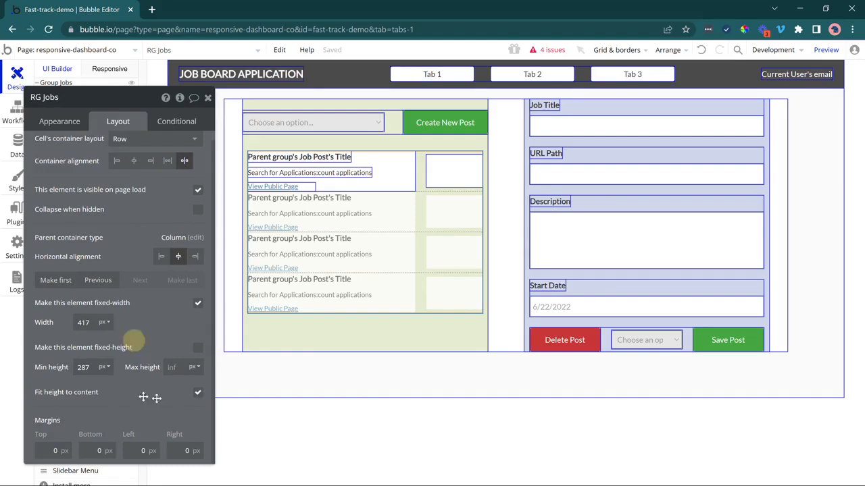
{"action": "left_click", "coordinate": [198, 393]}
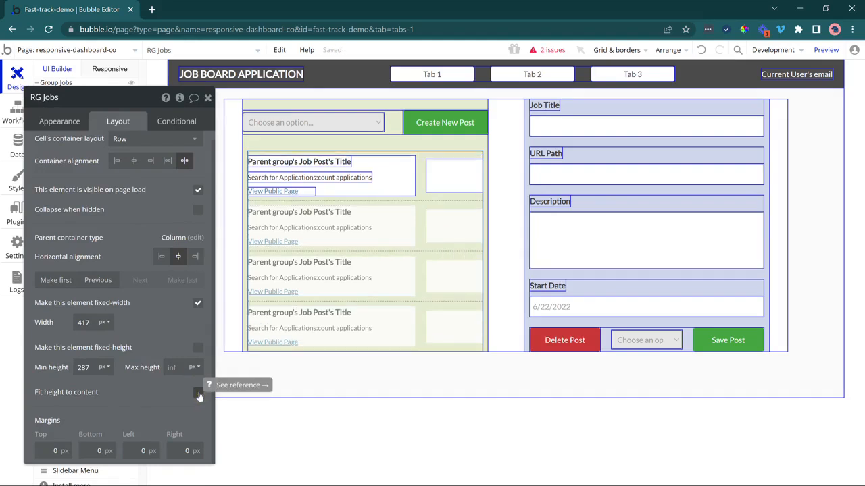
{"action": "left_click", "coordinate": [73, 121]}
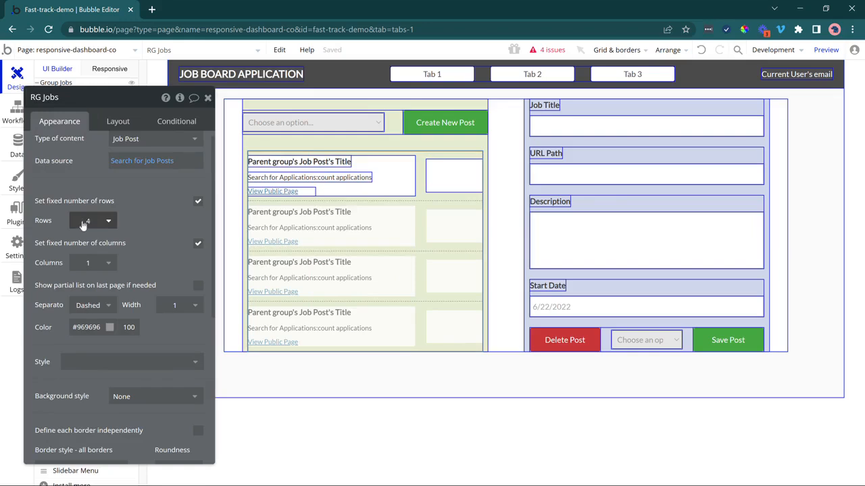
{"action": "left_click", "coordinate": [116, 121]}
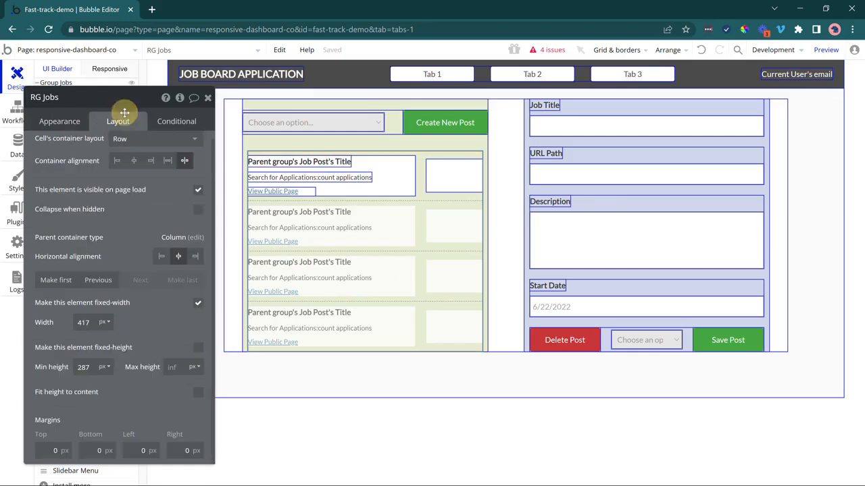
{"action": "left_click_drag", "start_coordinate": [401, 271], "coordinate": [340, 292]}
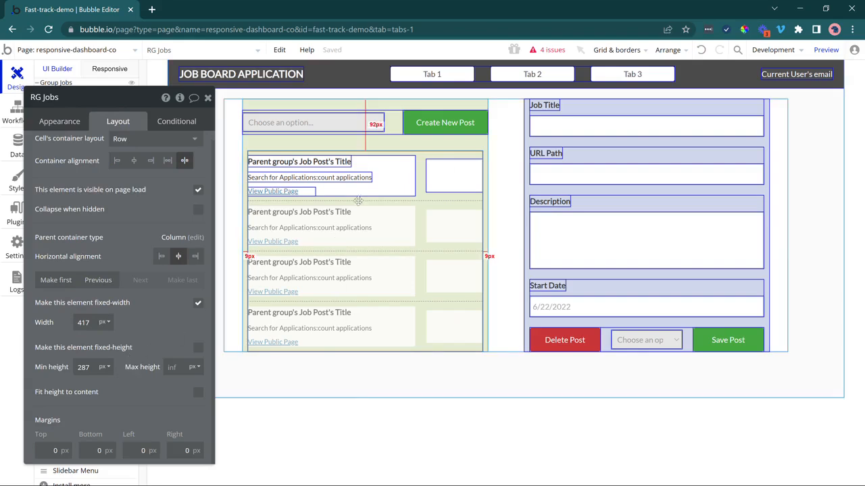
{"action": "left_click", "coordinate": [365, 141]}
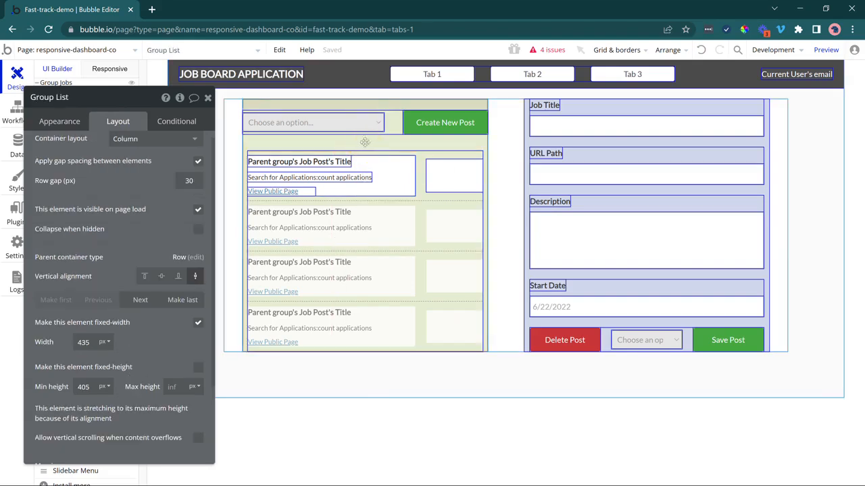
Set the RG Jobs row separator to Solid with the light grey colour #DBDBDB.
{"action": "left_click", "coordinate": [374, 287]}
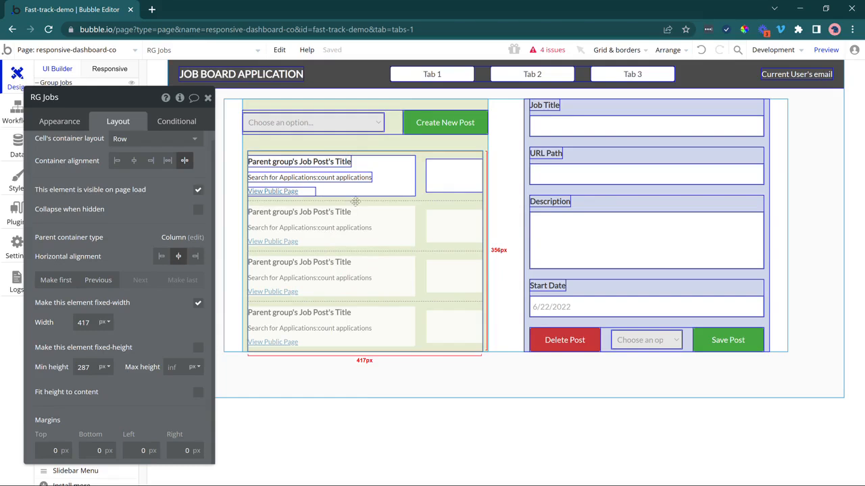
{"action": "left_click", "coordinate": [65, 122]}
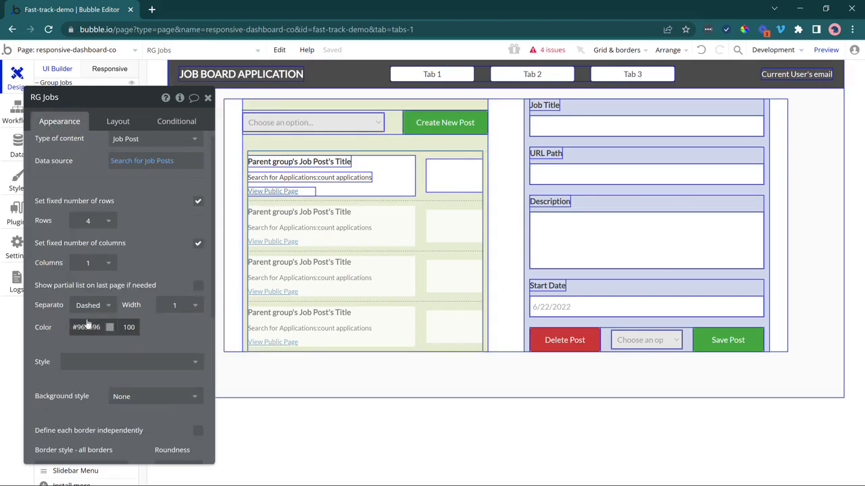
{"action": "left_click", "coordinate": [91, 307]}
{"action": "left_click", "coordinate": [89, 339]}
{"action": "left_click", "coordinate": [87, 326]}
{"action": "left_click", "coordinate": [73, 355]}
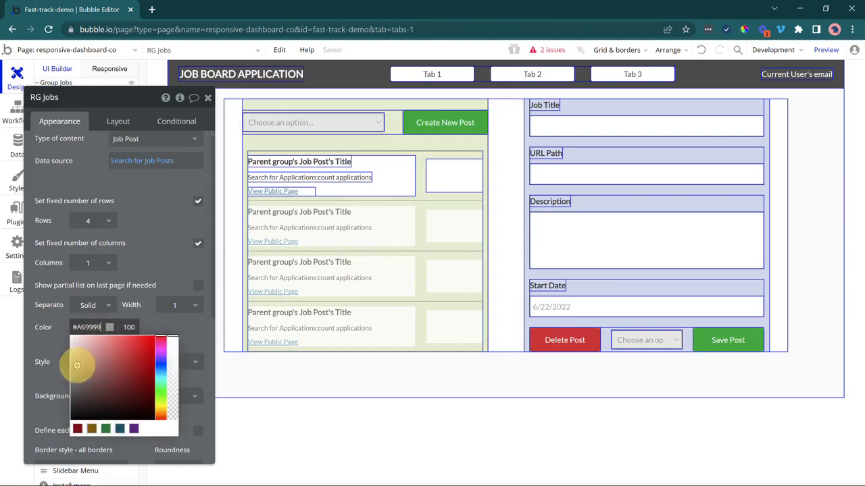
{"action": "left_click_drag", "start_coordinate": [72, 354], "coordinate": [71, 348]}
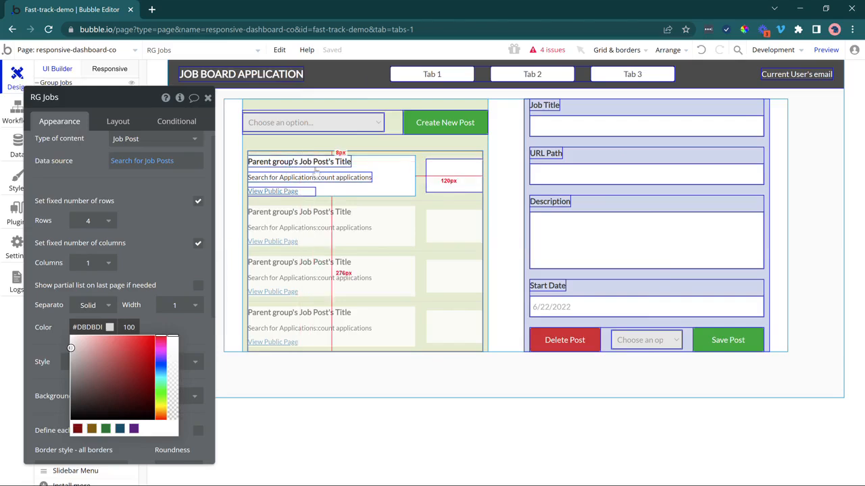
Turn off fitting the width to content for the job post title text in Group Primary Info.
{"action": "left_click", "coordinate": [337, 165]}
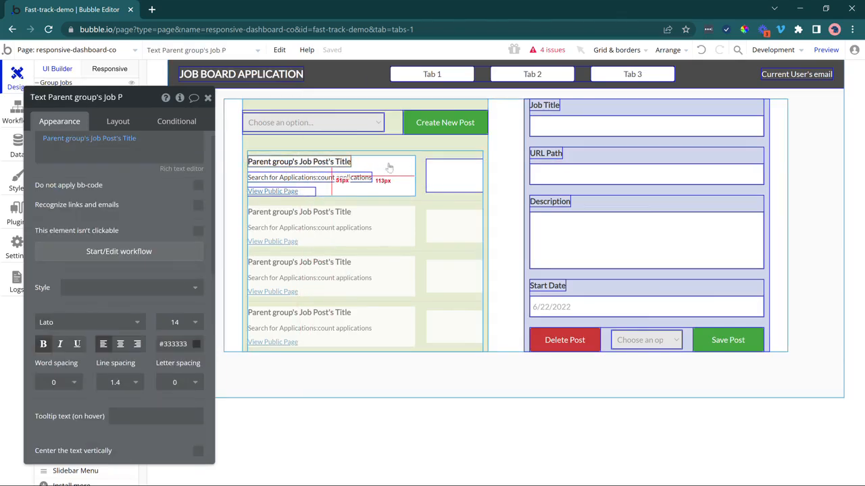
{"action": "left_click", "coordinate": [118, 121]}
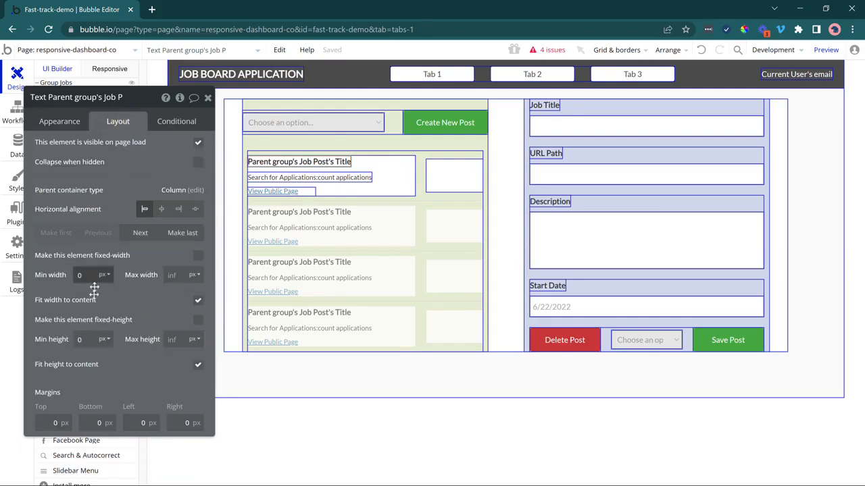
{"action": "left_click", "coordinate": [196, 303]}
{"action": "left_click", "coordinate": [196, 302]}
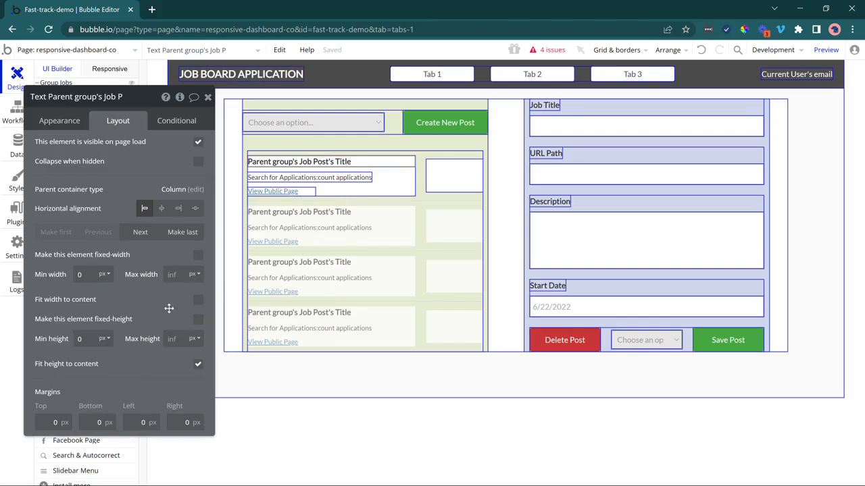
Copy the Delete Post button from the edit form into Group Action Buttons in the first job row.
{"action": "left_click", "coordinate": [434, 188]}
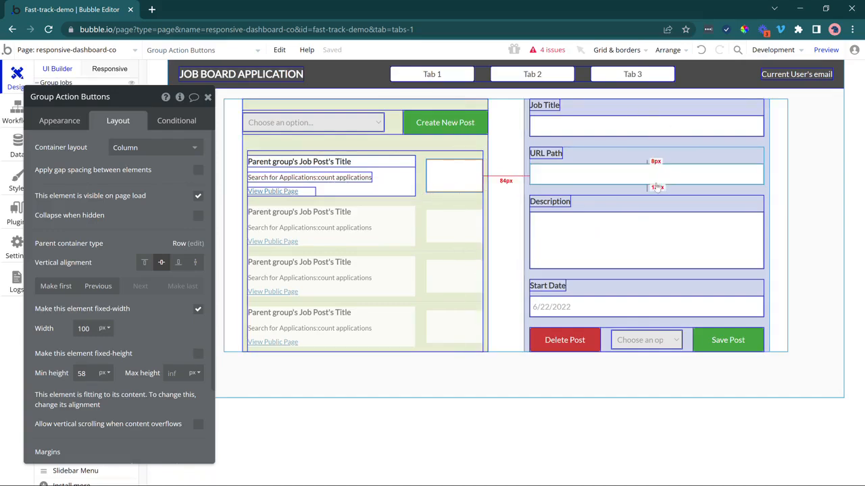
{"action": "left_click", "coordinate": [512, 212]}
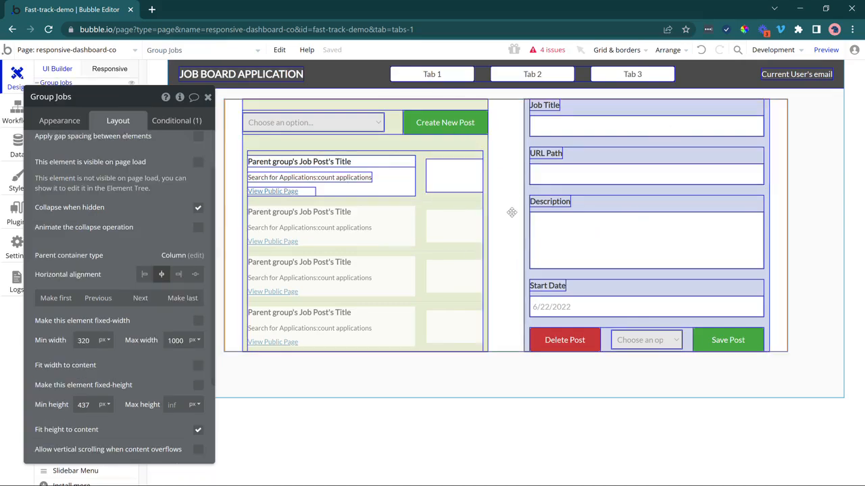
{"action": "left_click", "coordinate": [564, 345]}
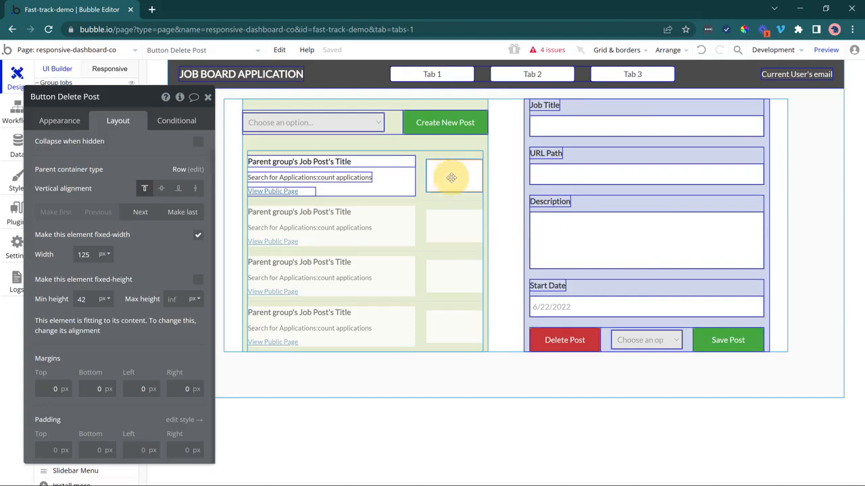
{"action": "left_click", "coordinate": [452, 182]}
{"action": "left_click", "coordinate": [452, 174]}
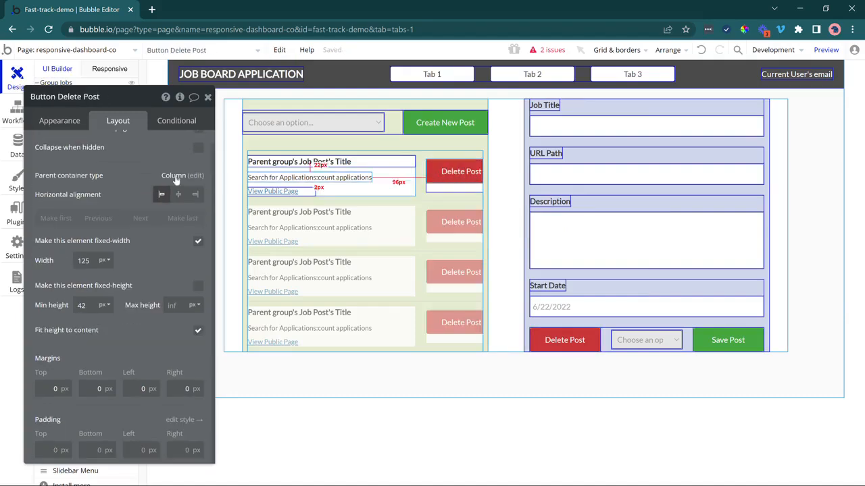
Change the copied button's label to "Edit" and apply the Standard Button style.
{"action": "left_click", "coordinate": [59, 122]}
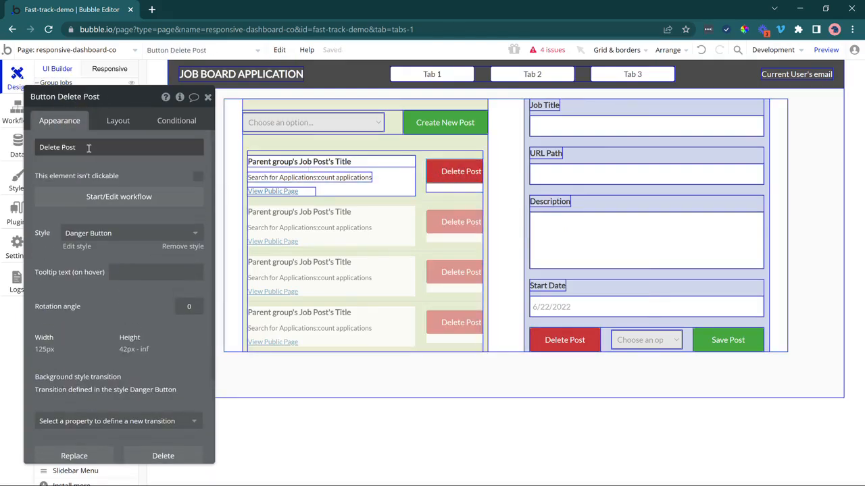
{"action": "triple_click", "coordinate": [91, 146]}
{"action": "type", "text": "Edit"}
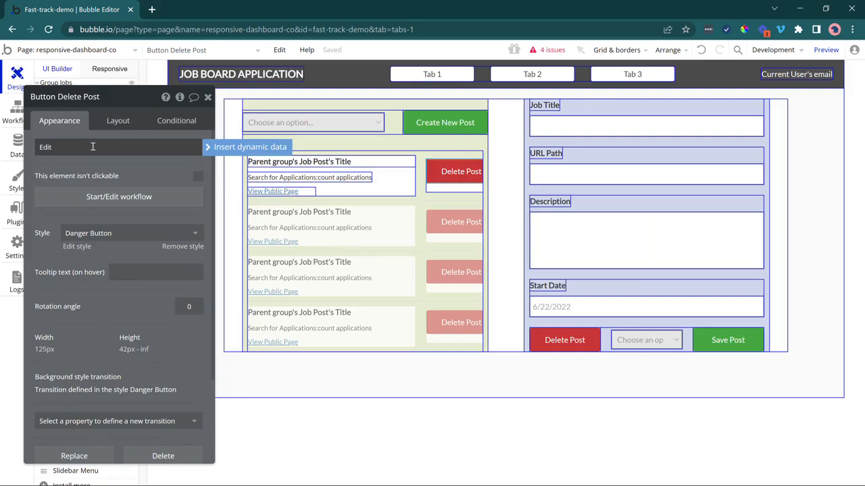
{"action": "left_click", "coordinate": [160, 235]}
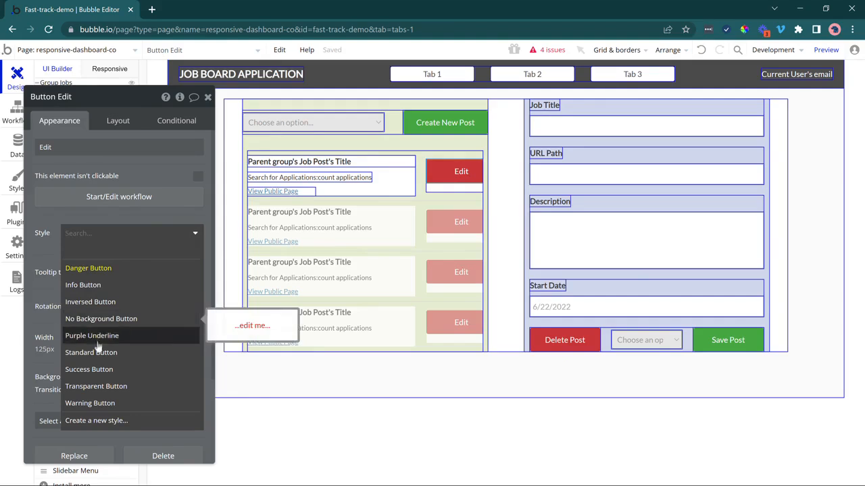
{"action": "left_click", "coordinate": [94, 352]}
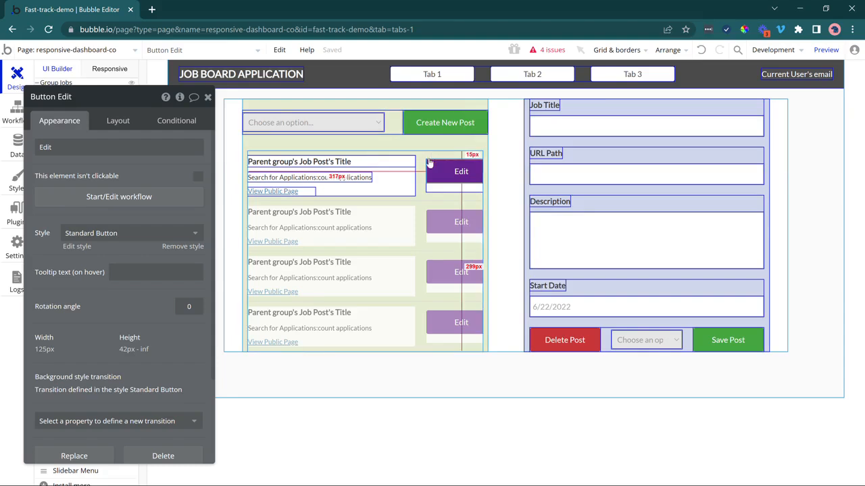
Give the Edit button a fixed height of 30 px and a fixed width of 100 px.
{"action": "left_click", "coordinate": [110, 130]}
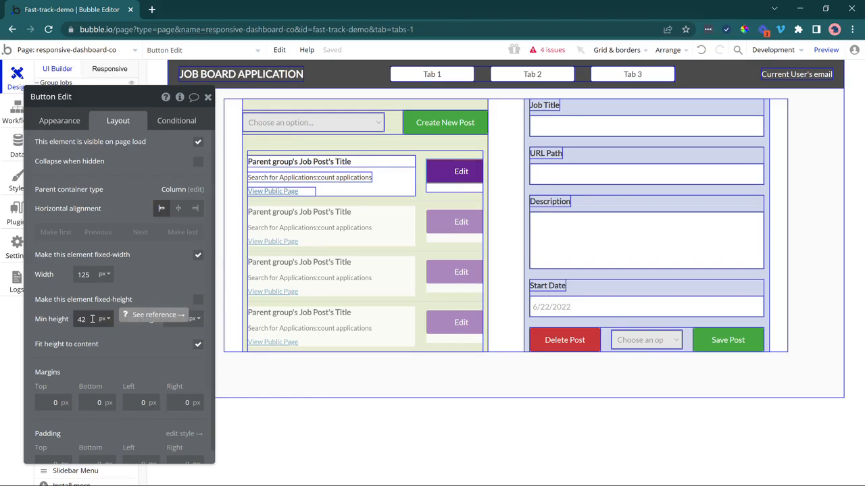
{"action": "left_click", "coordinate": [197, 300]}
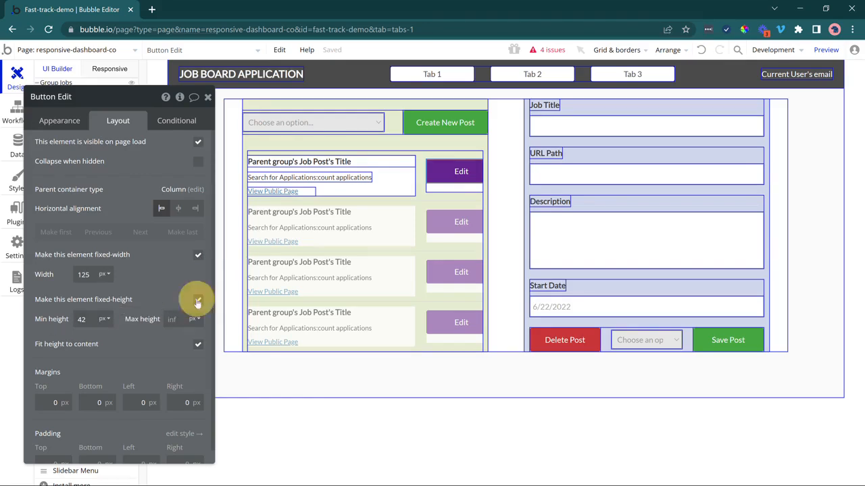
{"action": "left_click", "coordinate": [92, 323]}
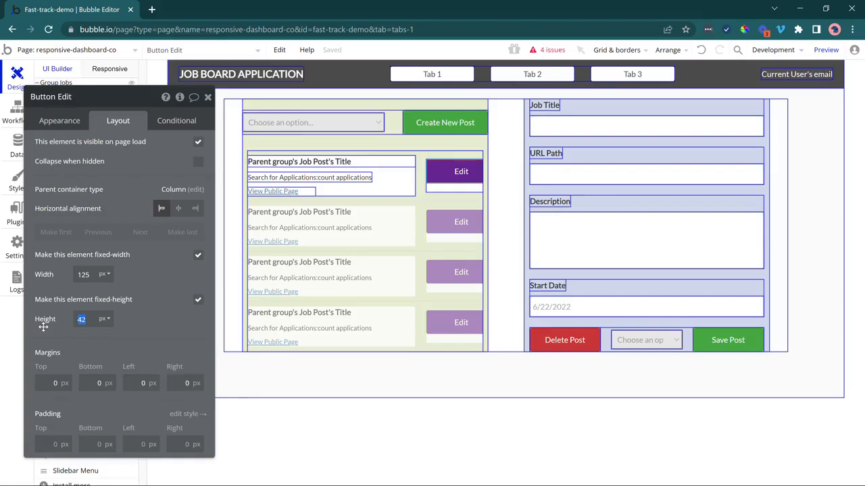
{"action": "key", "text": "Return"}
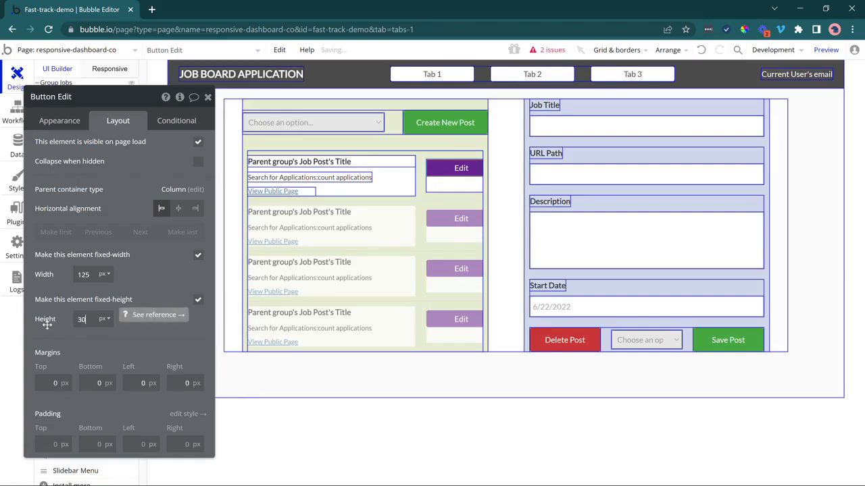
{"action": "left_click", "coordinate": [75, 278]}
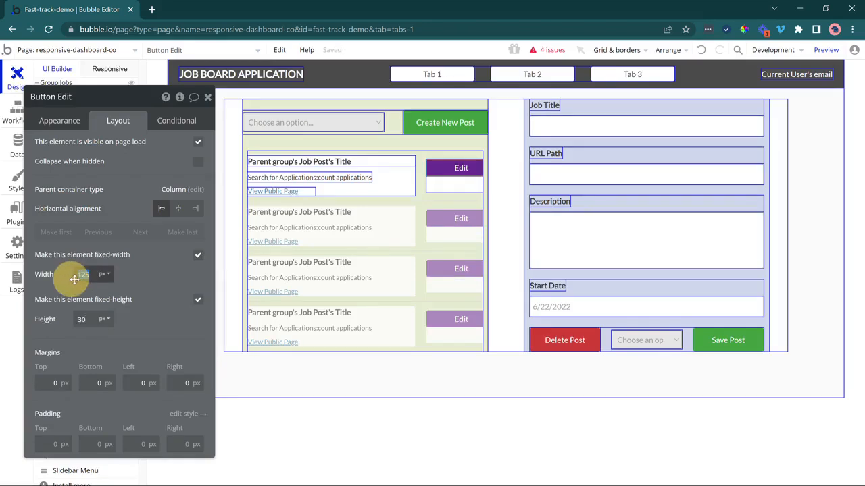
{"action": "type", "text": "100"}
{"action": "key", "text": "Return"}
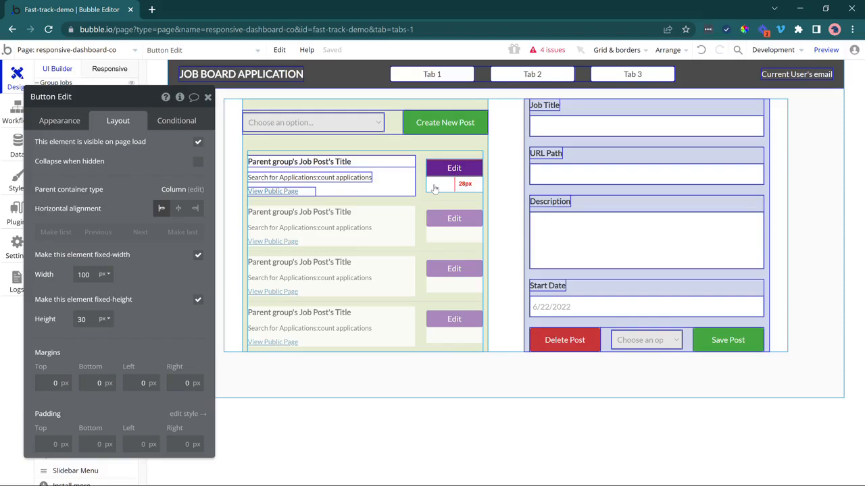
Duplicate the applications count text into Group Action Buttons, below the Edit button.
{"action": "left_click", "coordinate": [355, 178]}
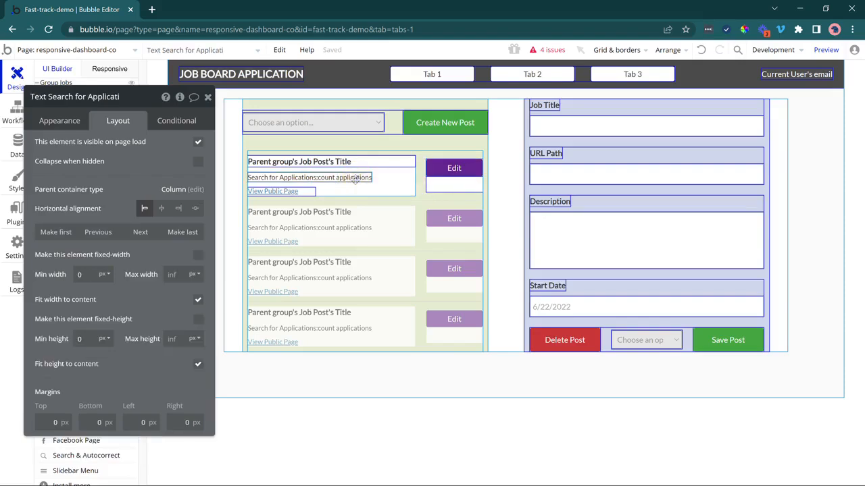
{"action": "left_click_drag", "start_coordinate": [354, 178], "coordinate": [454, 184]}
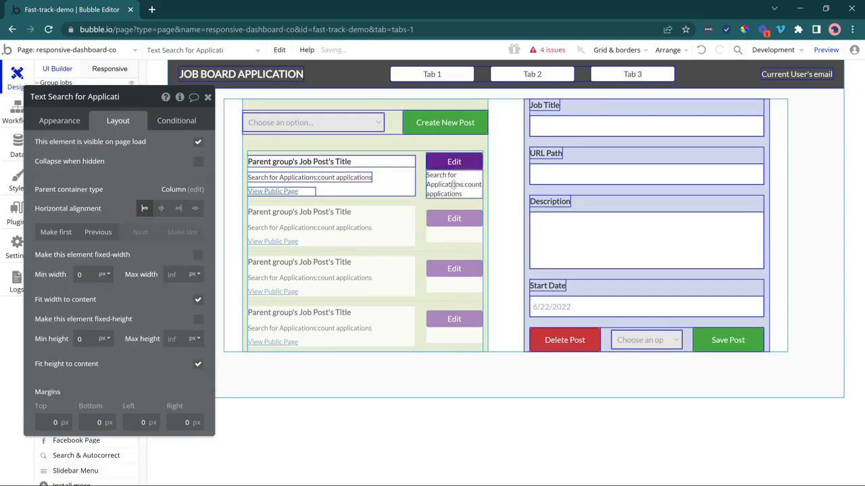
{"action": "left_click", "coordinate": [360, 177]}
{"action": "left_click", "coordinate": [438, 183]}
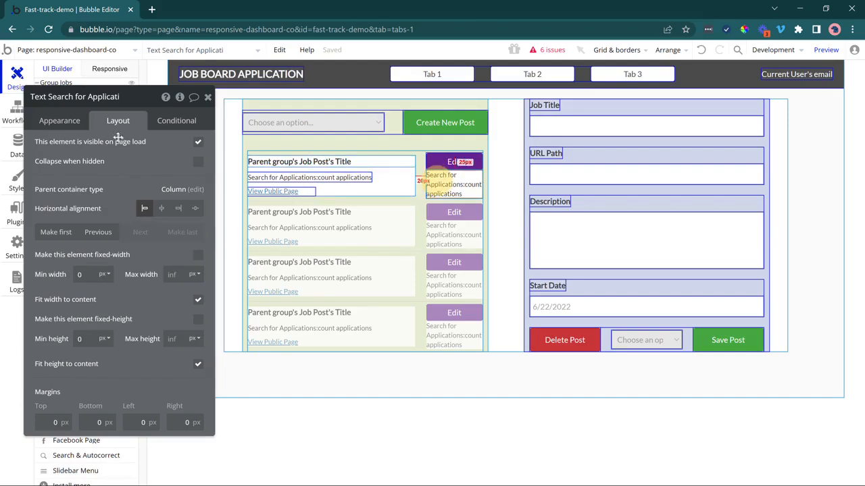
Clear the applications count expression from the copied text below the Edit button.
{"action": "left_click", "coordinate": [59, 121]}
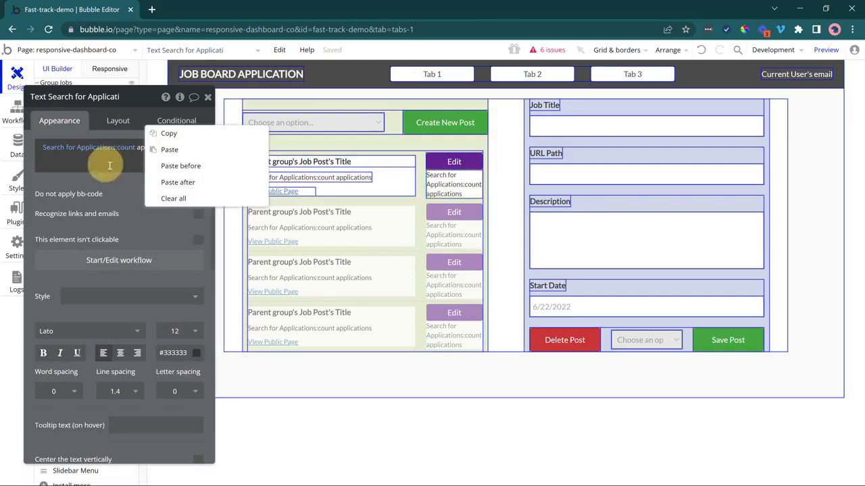
{"action": "left_click", "coordinate": [173, 198]}
{"action": "left_click", "coordinate": [215, 149]}
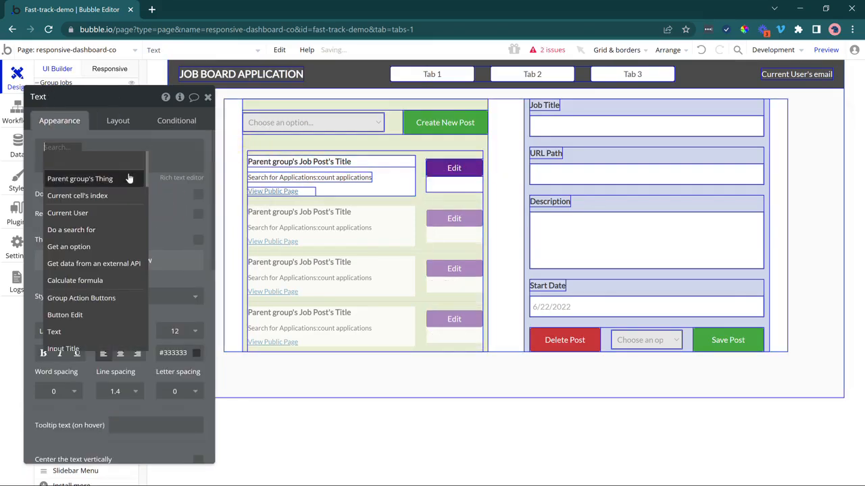
Set Group Action Buttons' type of content to Job Post and its data source to Current cell's Job Post.
{"action": "left_click", "coordinate": [447, 185]}
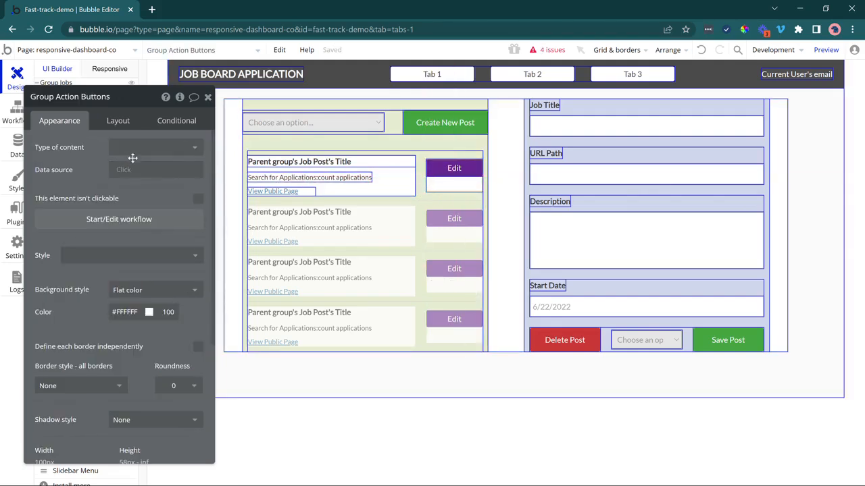
{"action": "left_click", "coordinate": [132, 152]}
{"action": "left_click", "coordinate": [125, 250]}
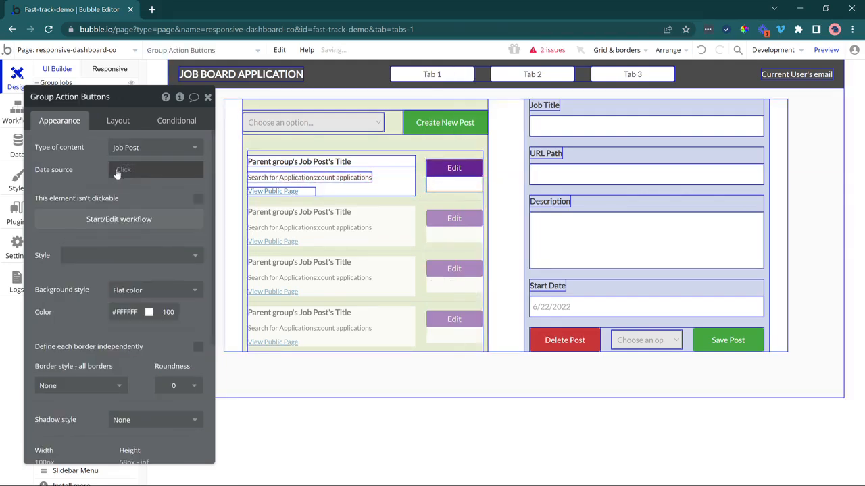
{"action": "left_click", "coordinate": [118, 170]}
{"action": "left_click", "coordinate": [125, 201]}
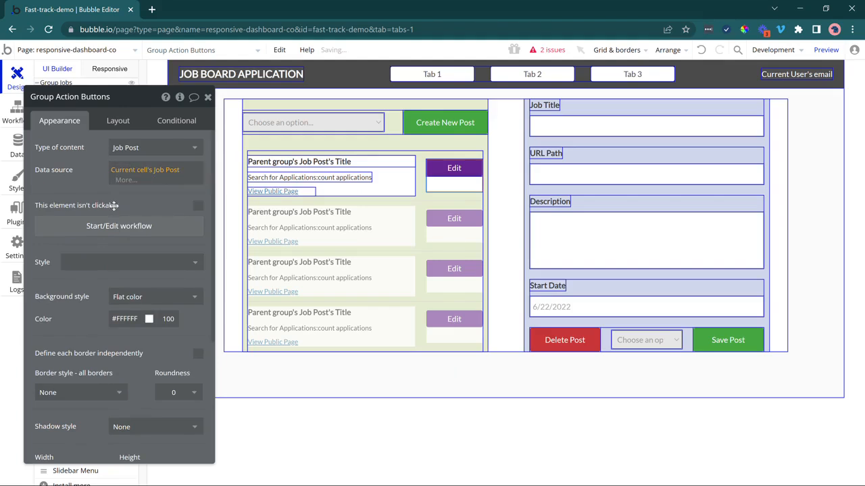
{"action": "left_click", "coordinate": [380, 175]}
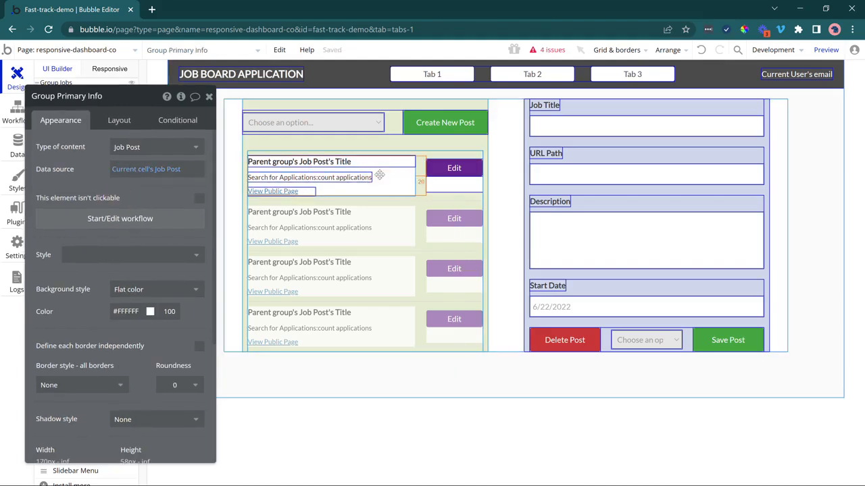
Set the empty text below the Edit button to the dynamic expression Parent group's Job Post's Status.
{"action": "left_click", "coordinate": [459, 189]}
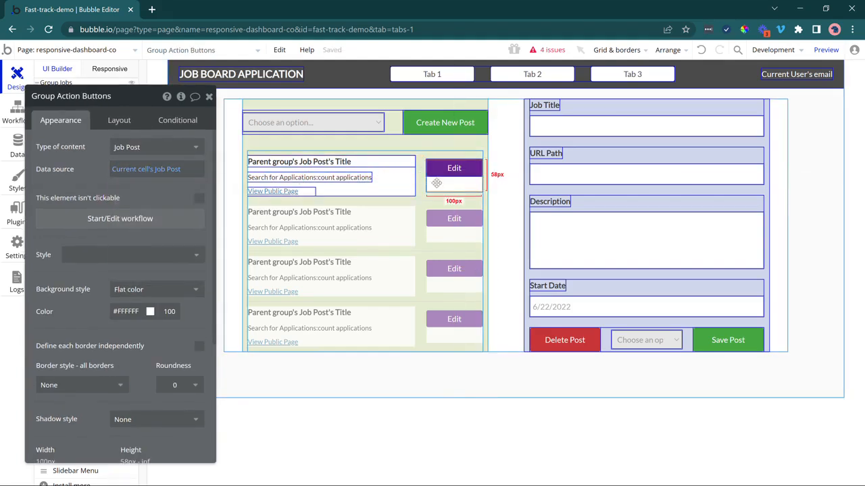
{"action": "left_click_drag", "start_coordinate": [55, 101], "coordinate": [89, 250]}
{"action": "left_click", "coordinate": [52, 174]}
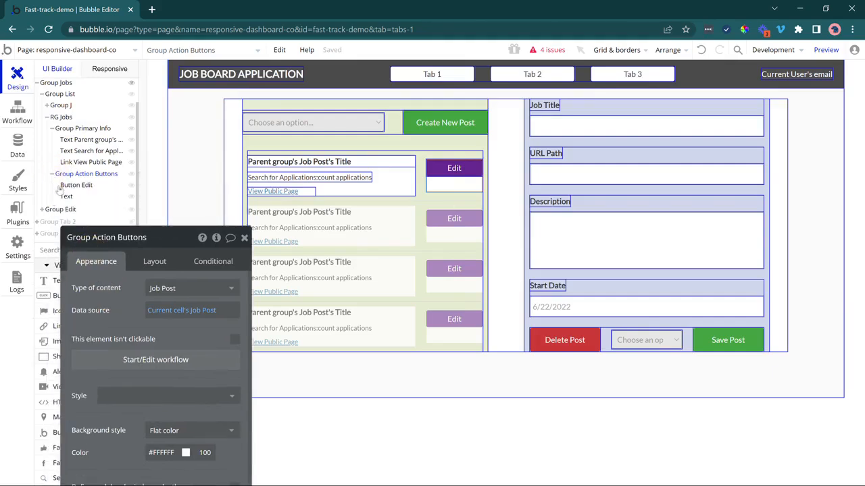
{"action": "left_click", "coordinate": [66, 195]}
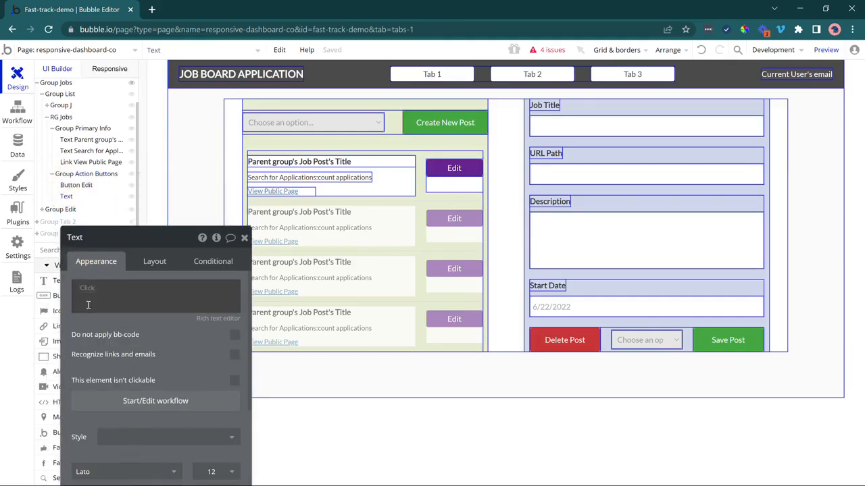
{"action": "left_click_drag", "start_coordinate": [96, 258], "coordinate": [105, 233]}
{"action": "left_click", "coordinate": [92, 270]}
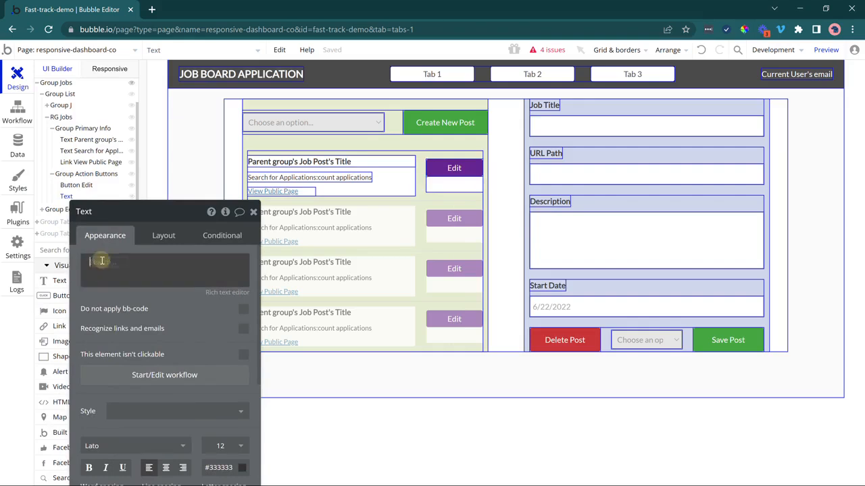
{"action": "left_click", "coordinate": [102, 264]}
{"action": "left_click", "coordinate": [119, 292]}
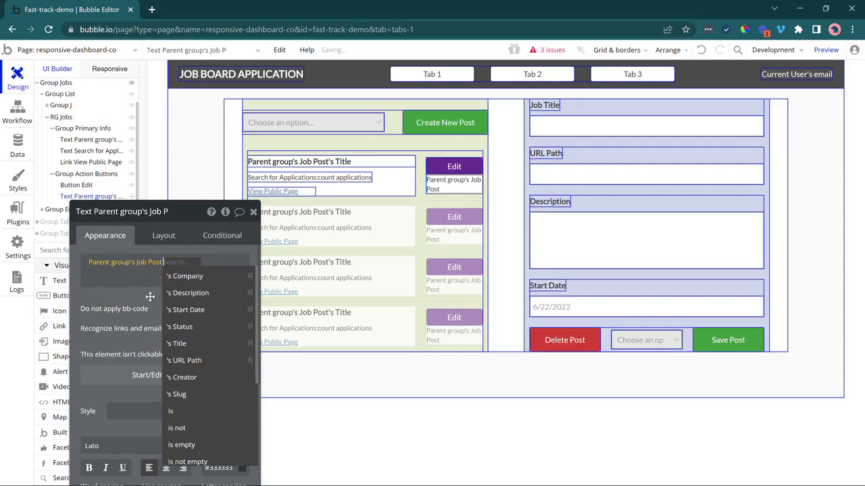
{"action": "left_click", "coordinate": [173, 325]}
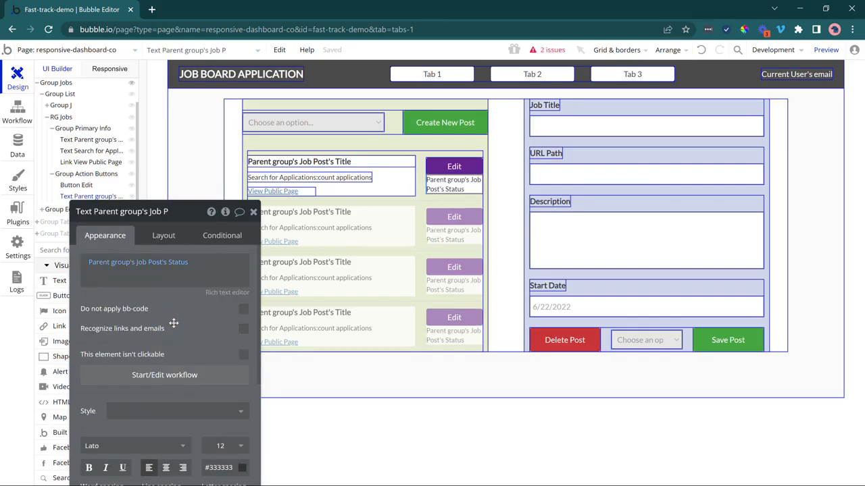
Apply gap spacing between the elements of Group Action Buttons with a row gap of 20 px.
{"action": "left_click_drag", "start_coordinate": [170, 322], "coordinate": [155, 249]}
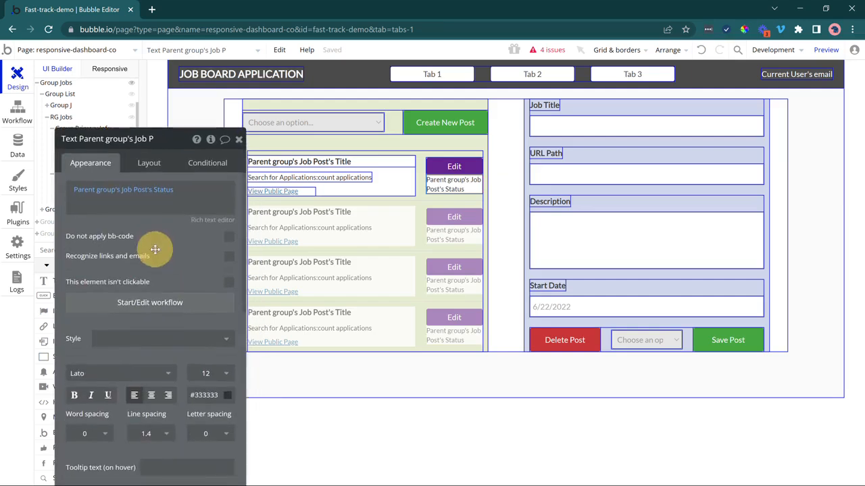
{"action": "right_click", "coordinate": [445, 186]}
{"action": "left_click", "coordinate": [503, 304]}
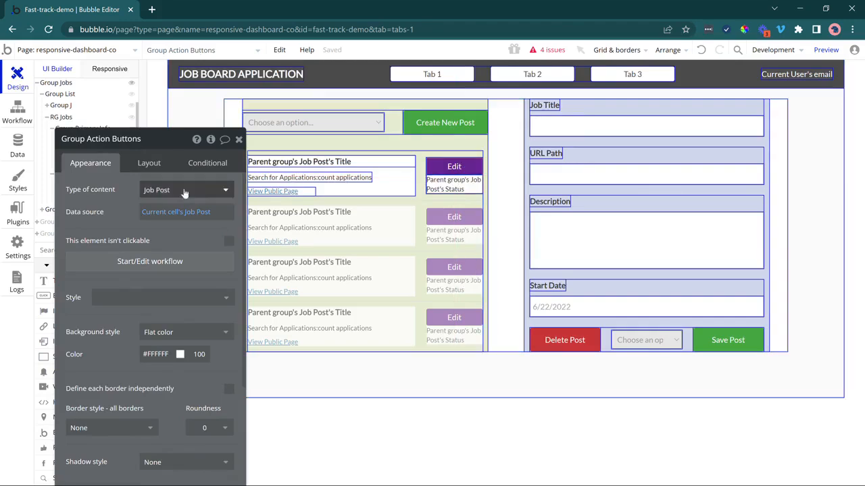
{"action": "left_click", "coordinate": [150, 164]}
{"action": "left_click", "coordinate": [228, 212]}
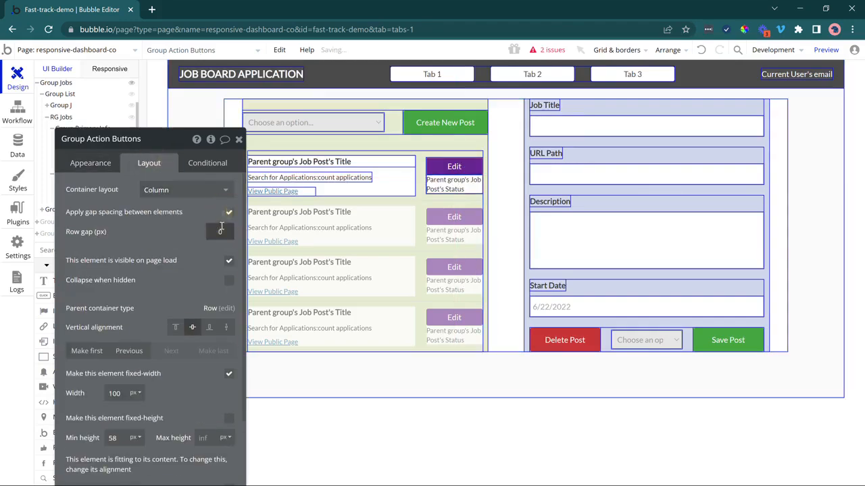
{"action": "left_click", "coordinate": [219, 231]}
{"action": "type", "text": "20"}
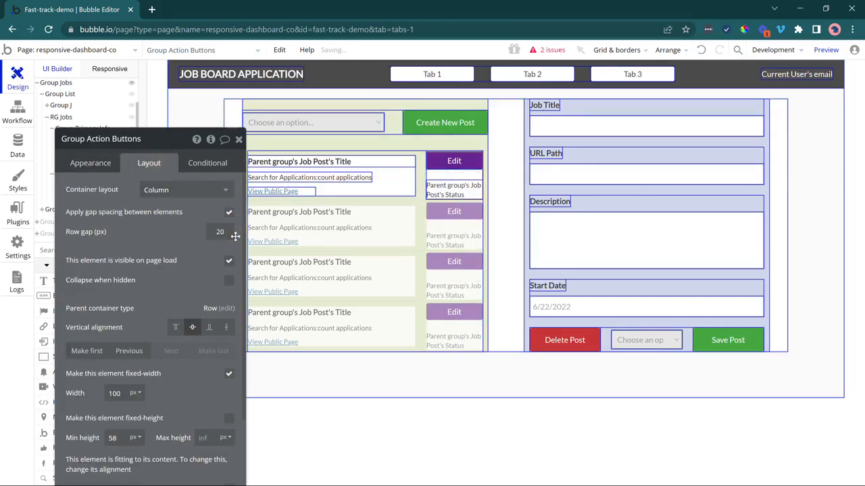
Set the row gap of Group Action Buttons to 10 px.
{"action": "double_click", "coordinate": [224, 229]}
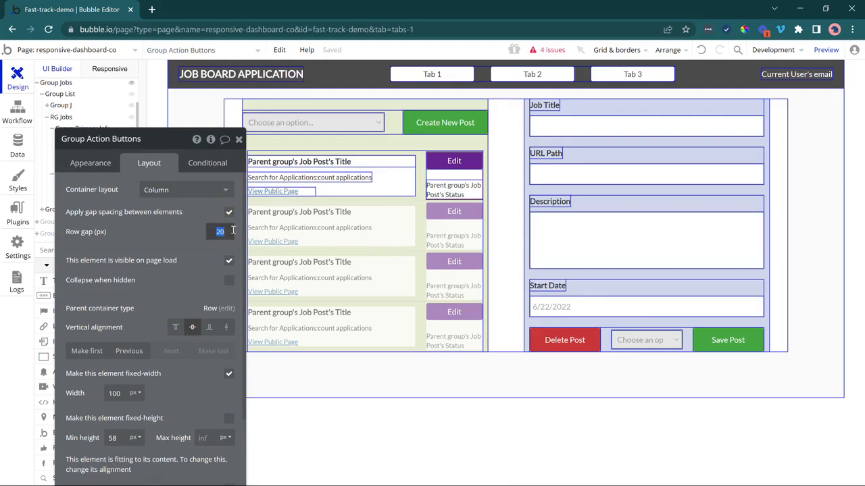
{"action": "type", "text": "10"}
{"action": "left_click", "coordinate": [184, 236]}
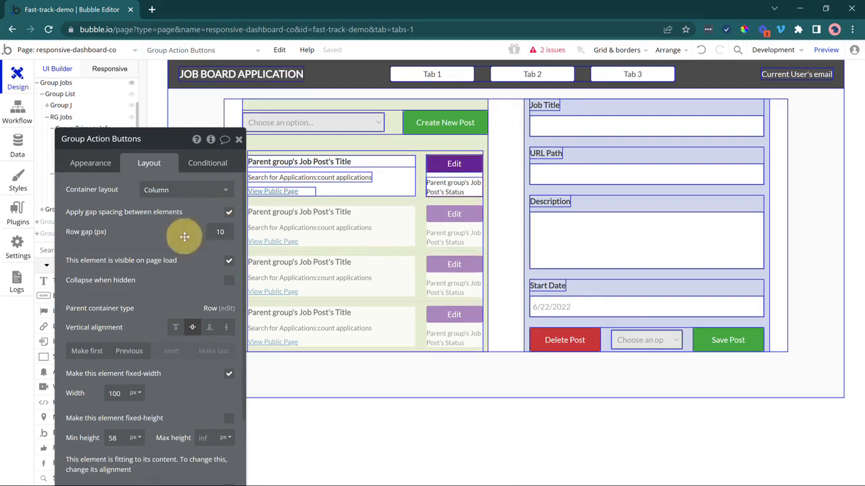
{"action": "left_click_drag", "start_coordinate": [183, 238], "coordinate": [154, 250]}
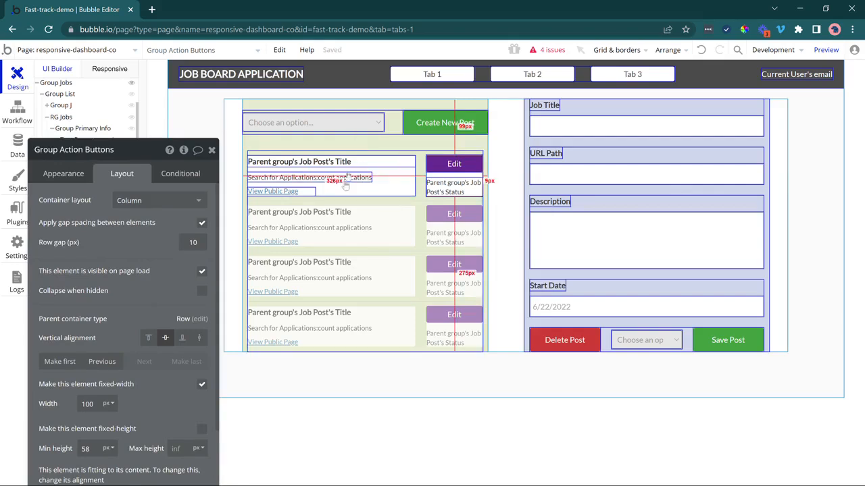
Rename the dropdown beside the Create New Post button as "Dropdown Status Filter".
{"action": "left_click", "coordinate": [272, 124]}
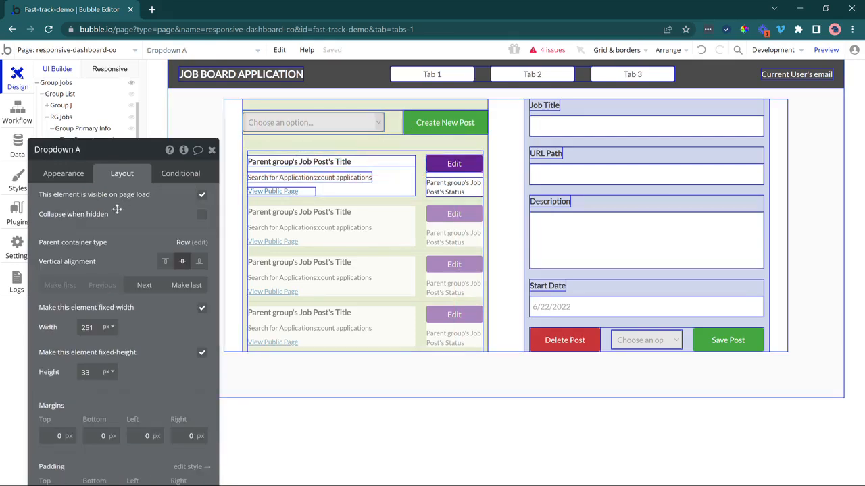
{"action": "left_click", "coordinate": [64, 174]}
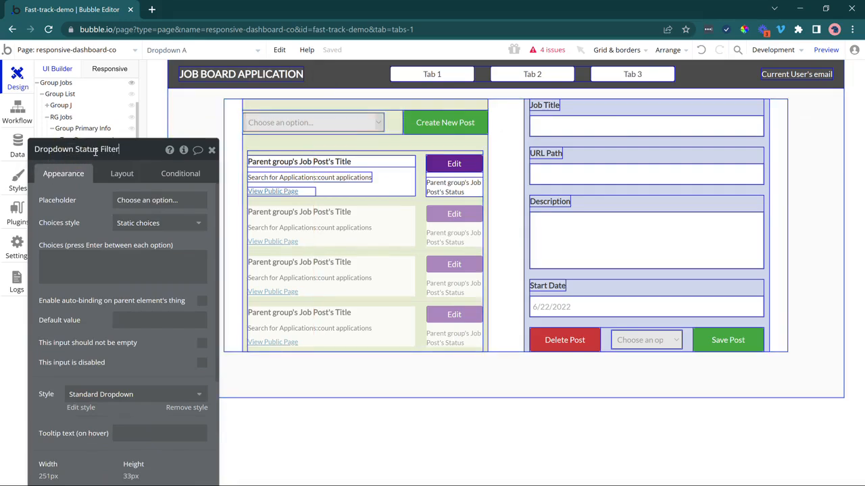
Review the Status field in the Job Post data type.
{"action": "left_click", "coordinate": [18, 145]}
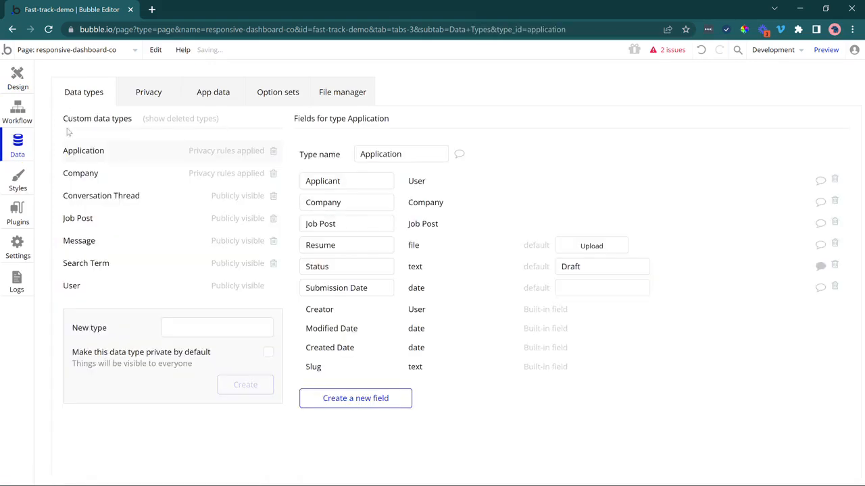
{"action": "left_click", "coordinate": [76, 222]}
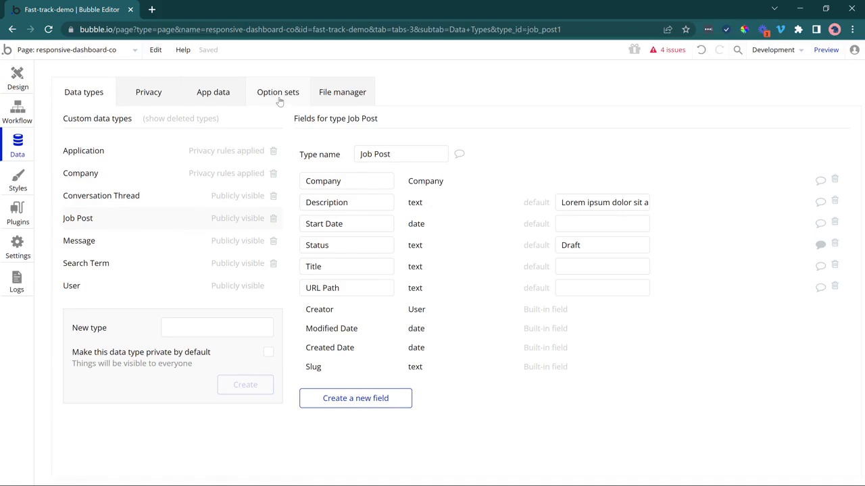
{"action": "left_click", "coordinate": [318, 245]}
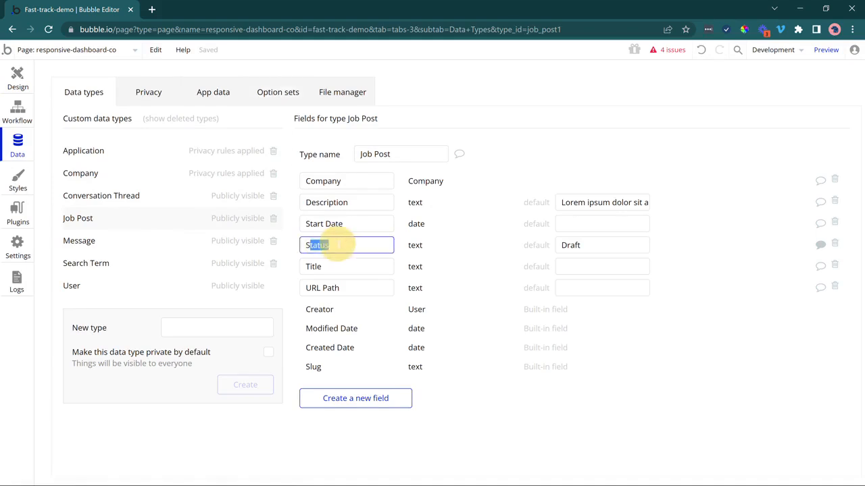
Create a new option set named "Job Post Status".
{"action": "left_click", "coordinate": [286, 93]}
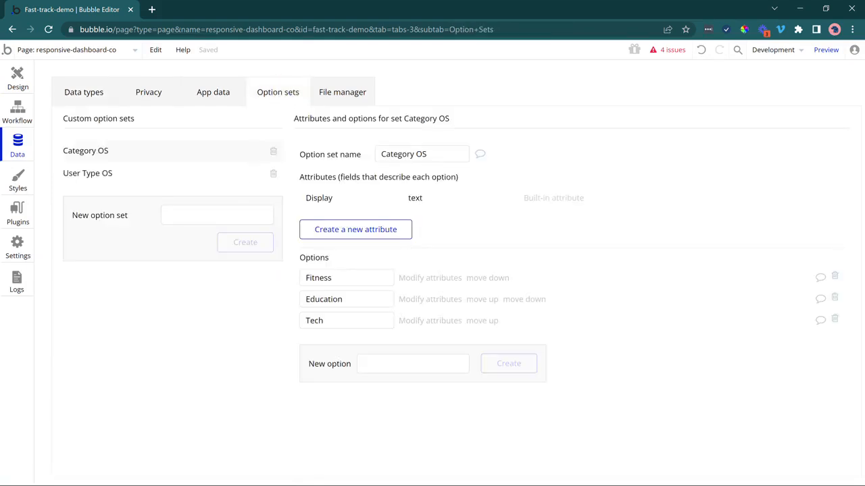
{"action": "left_click", "coordinate": [236, 214]}
{"action": "type", "text": "Job Post Status"}
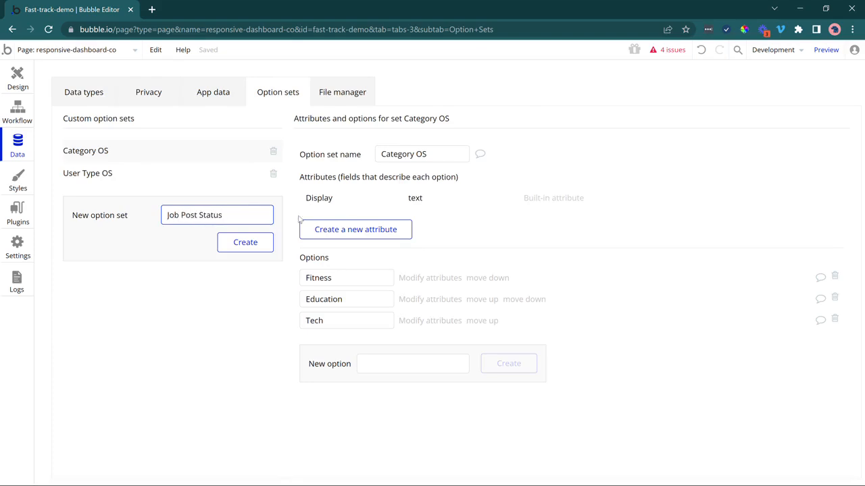
{"action": "key", "text": "Return"}
Read the note on the Job Post data type's Status field for its possible options.
{"action": "left_click", "coordinate": [88, 92]}
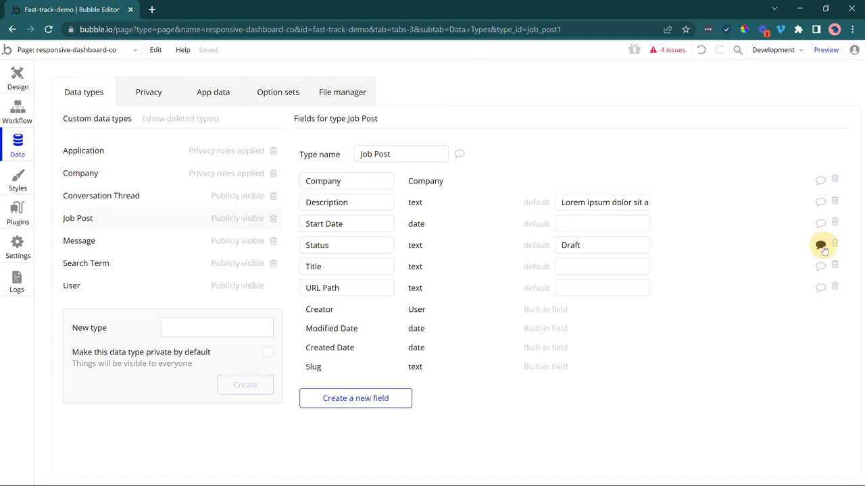
{"action": "left_click", "coordinate": [820, 244]}
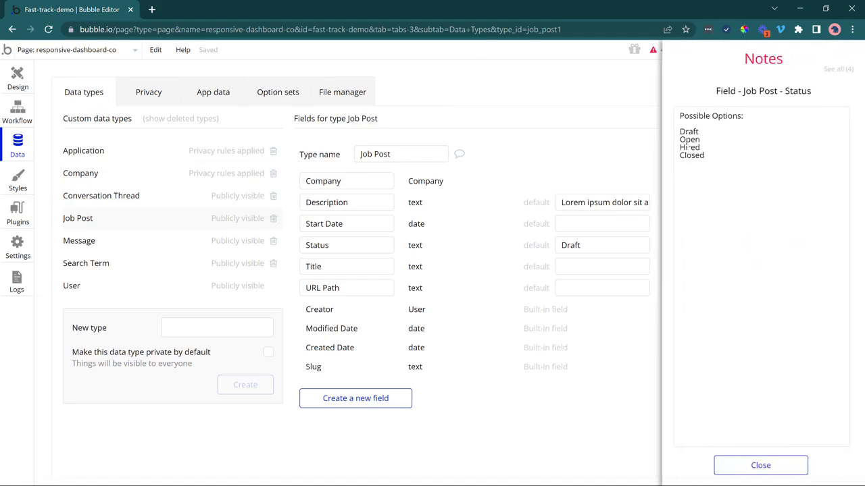
{"action": "left_click", "coordinate": [724, 465]}
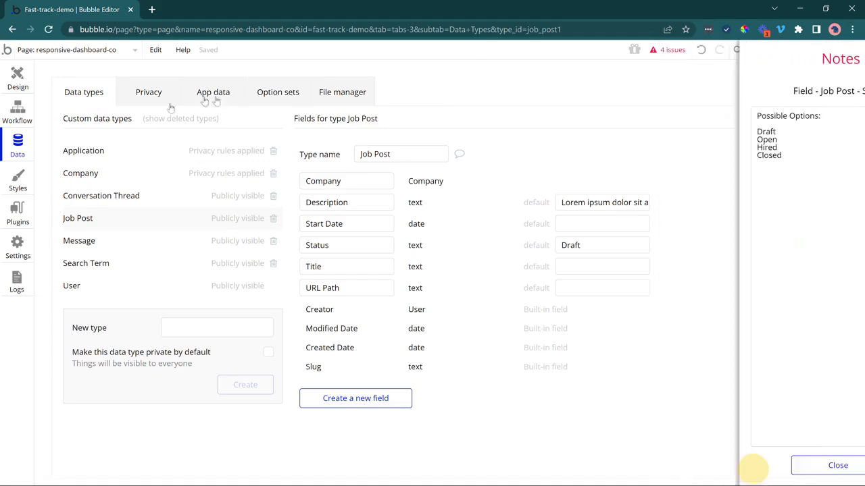
Add the options Draft, Open, Hired and Closed to the Job Post Status option set.
{"action": "left_click", "coordinate": [266, 92]}
{"action": "left_click", "coordinate": [393, 296]}
{"action": "type", "text": "D"}
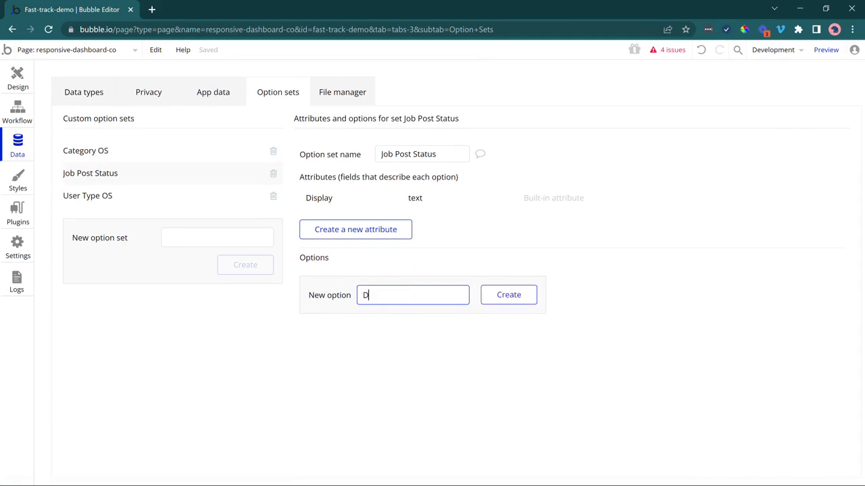
{"action": "type", "text": "raft"}
{"action": "key", "text": "Return"}
{"action": "type", "text": "Open"}
{"action": "key", "text": "Return"}
{"action": "type", "text": "H"}
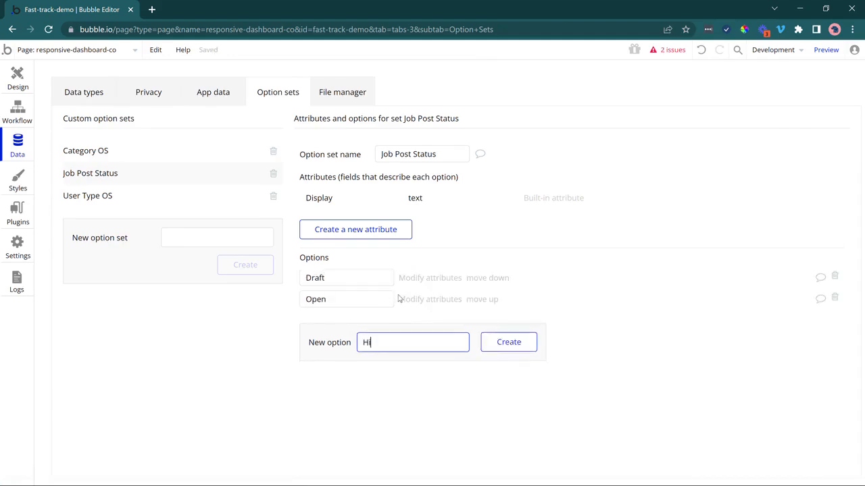
{"action": "type", "text": "ired"}
{"action": "key", "text": "Return"}
{"action": "type", "text": "Closed"}
{"action": "key", "text": "Return"}
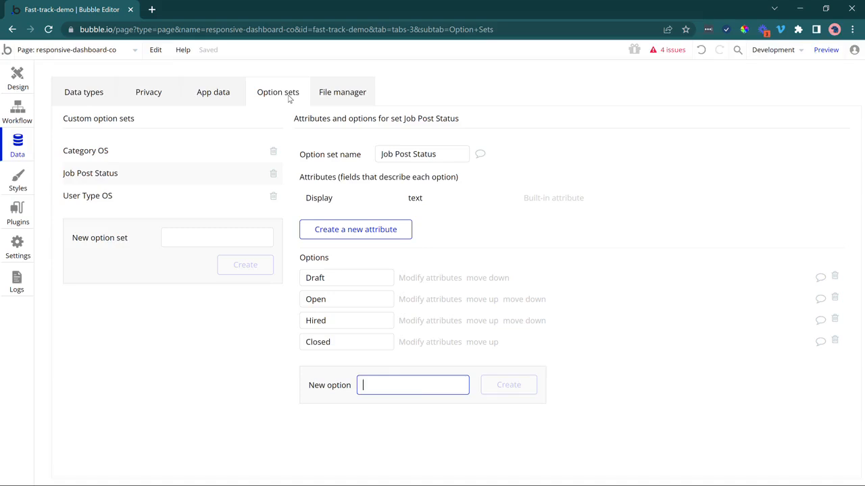
{"action": "left_click", "coordinate": [81, 94]}
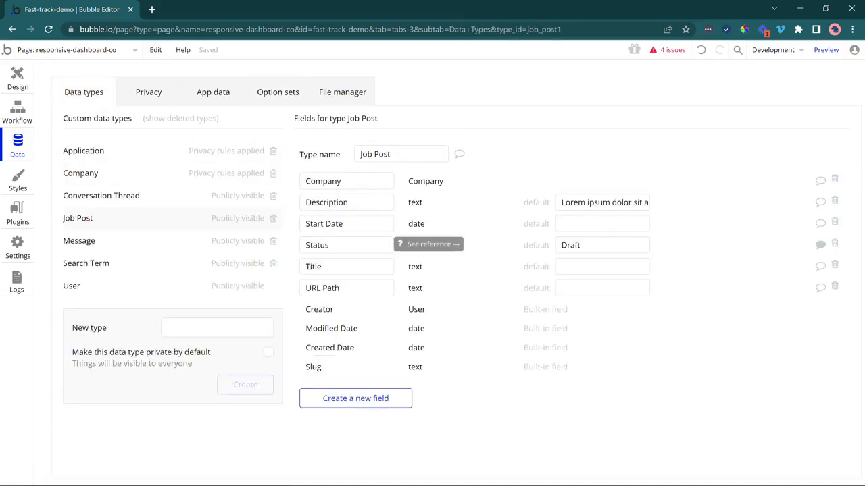
{"action": "left_click", "coordinate": [264, 93]}
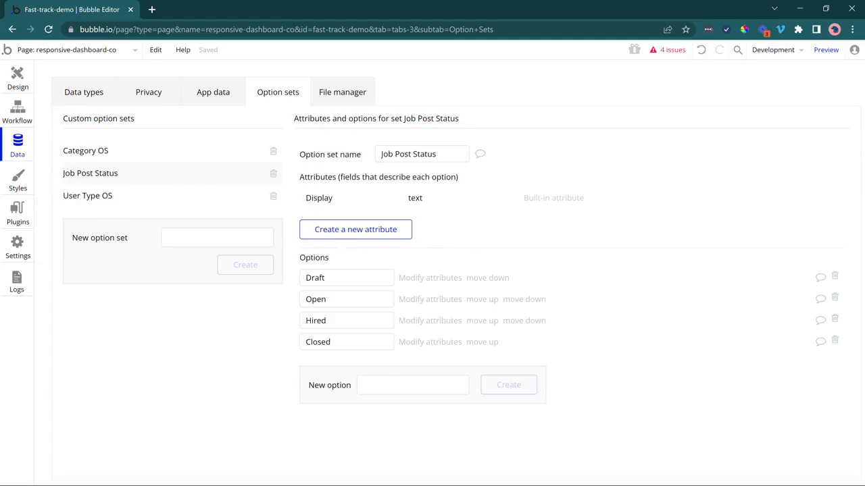
{"action": "left_click", "coordinate": [95, 93]}
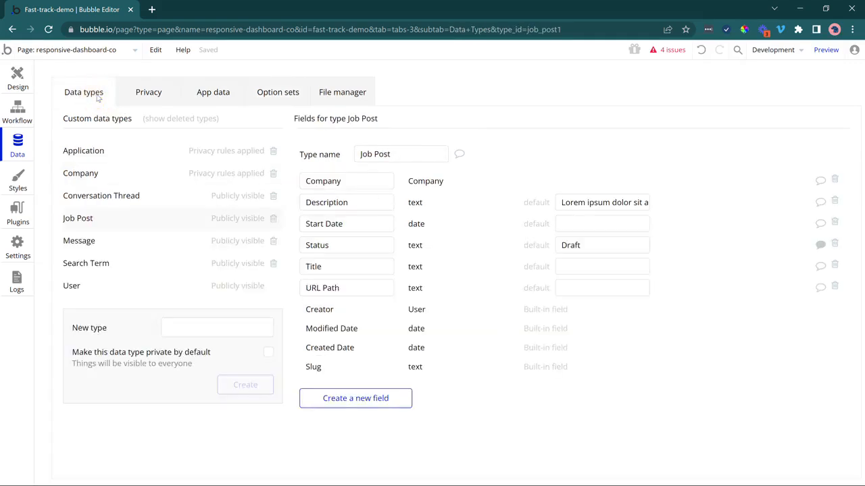
Rename the Job Post Status option set as "Job Post Status OS".
{"action": "left_click", "coordinate": [272, 93]}
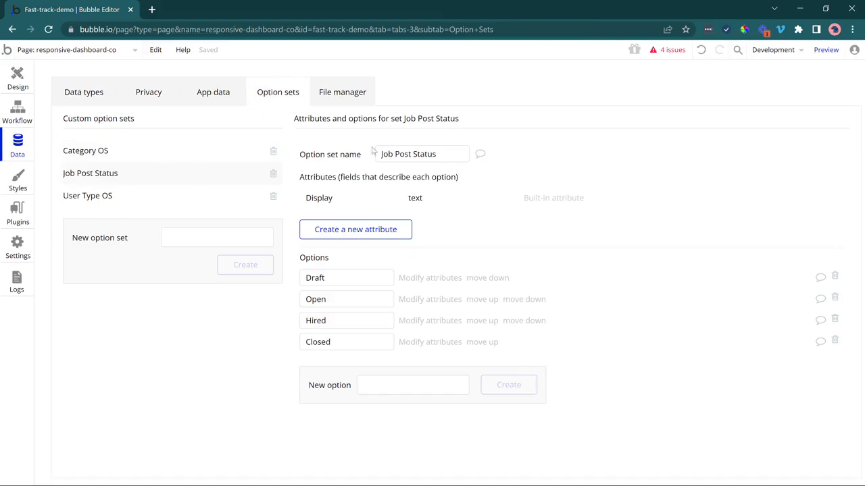
{"action": "left_click", "coordinate": [440, 154]}
{"action": "type", "text": "OS"}
{"action": "key", "text": "Return"}
{"action": "left_click_drag", "start_coordinate": [428, 154], "coordinate": [451, 153]}
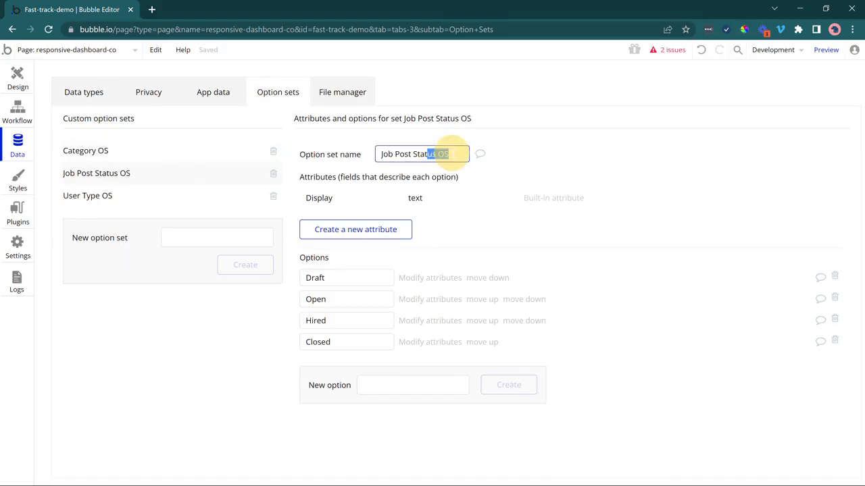
Rename the Job Post data type's Status field as "Status (text)".
{"action": "left_click", "coordinate": [101, 93]}
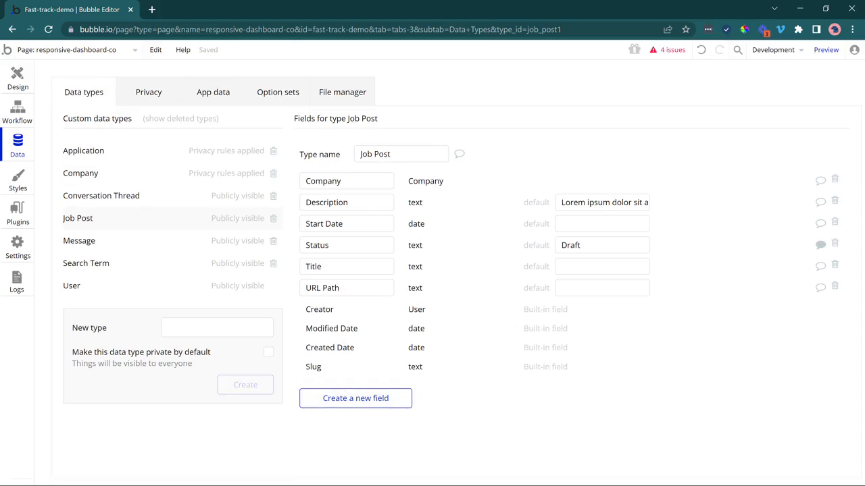
{"action": "left_click", "coordinate": [345, 246]}
{"action": "left_click", "coordinate": [358, 400]}
Create a Job Post field named "Status (OS)" with the field type Job Post Status OS.
{"action": "left_click", "coordinate": [360, 399]}
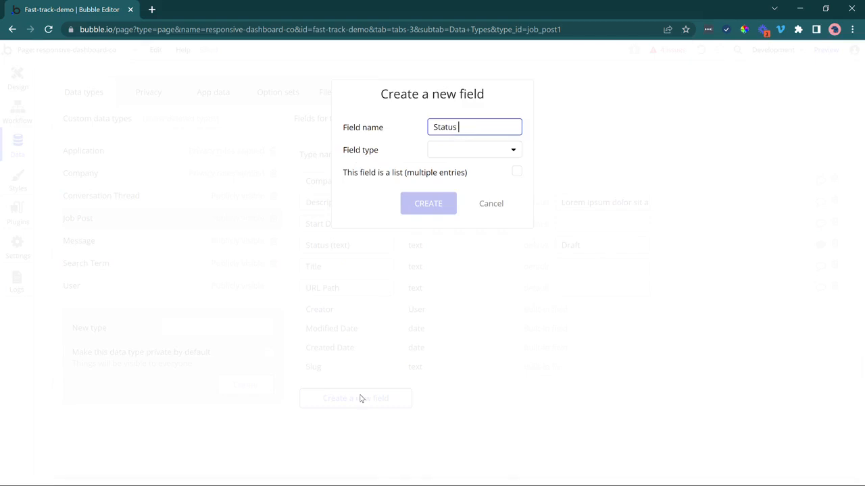
{"action": "left_click", "coordinate": [503, 158]}
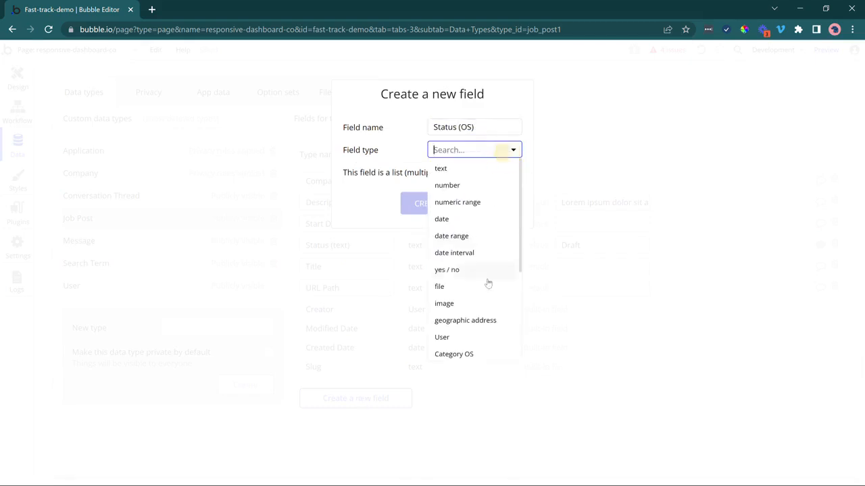
{"action": "scroll", "coordinate": [484, 278], "scroll_direction": "down", "scroll_amount": 2}
{"action": "left_click", "coordinate": [472, 262]}
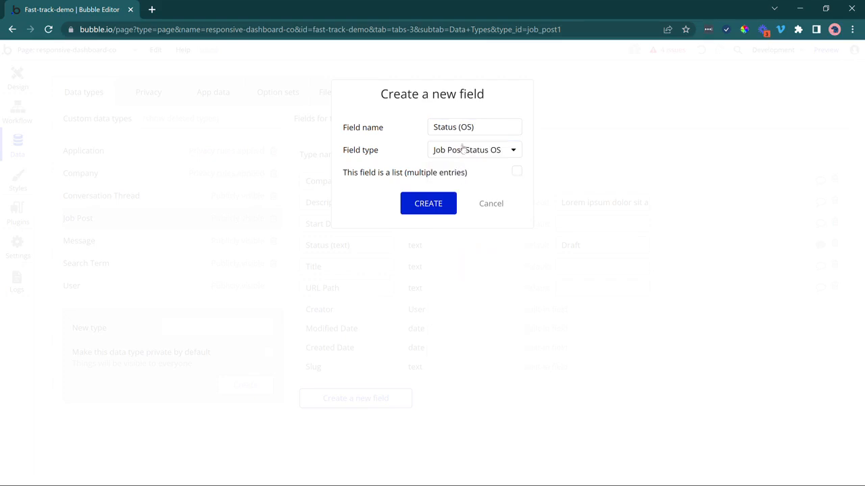
{"action": "left_click", "coordinate": [447, 203]}
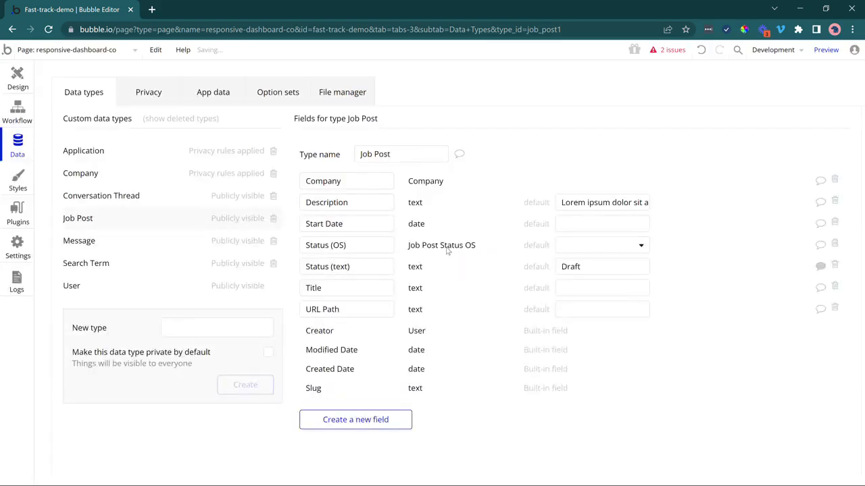
Check the default value choices offered for the Status (OS) field without selecting one.
{"action": "left_click_drag", "start_coordinate": [406, 152], "coordinate": [351, 154]}
{"action": "left_click", "coordinate": [577, 245]}
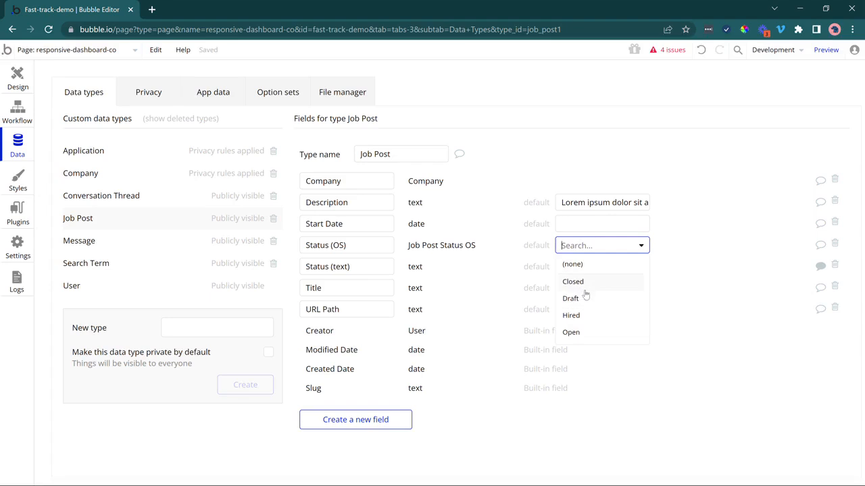
{"action": "left_click", "coordinate": [484, 301]}
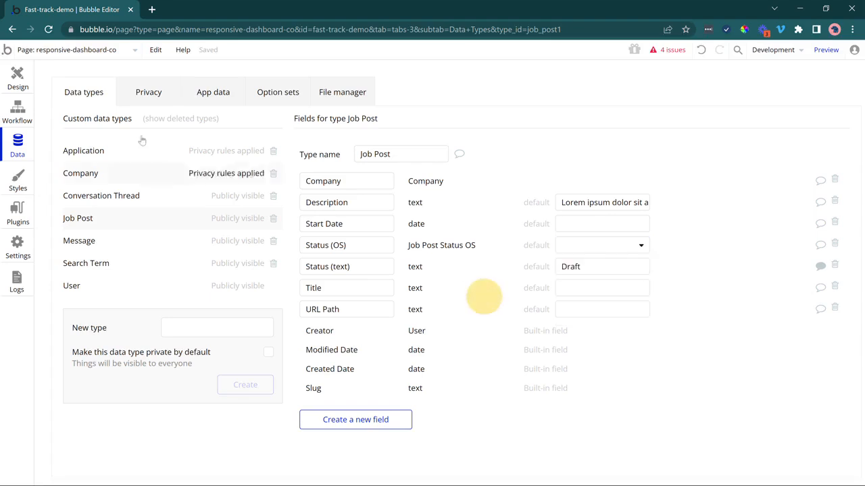
Change the choices style of Dropdown Status Filter on the page to Dynamic choices.
{"action": "left_click", "coordinate": [20, 85]}
{"action": "double_click", "coordinate": [361, 121]}
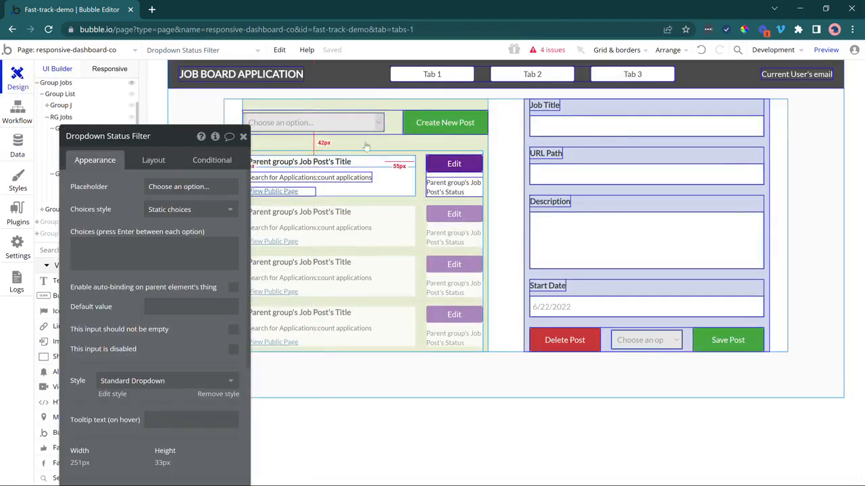
{"action": "left_click_drag", "start_coordinate": [127, 209], "coordinate": [116, 183]}
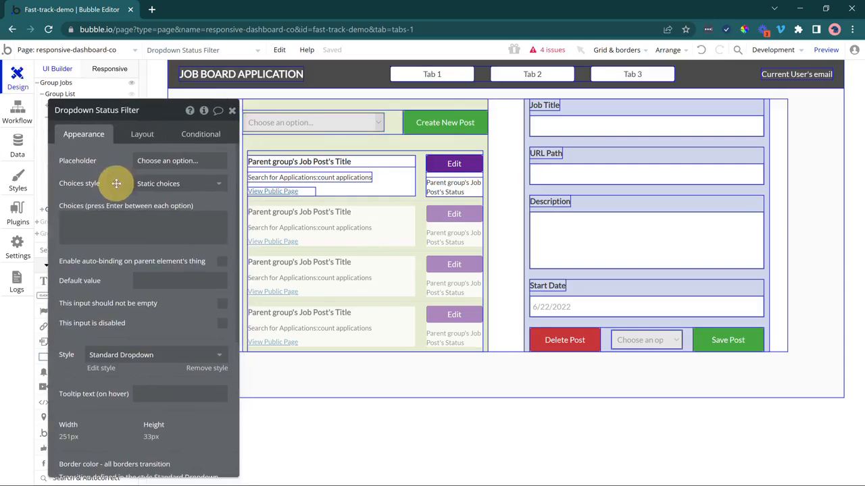
{"action": "left_click", "coordinate": [96, 226]}
{"action": "left_click", "coordinate": [173, 183]}
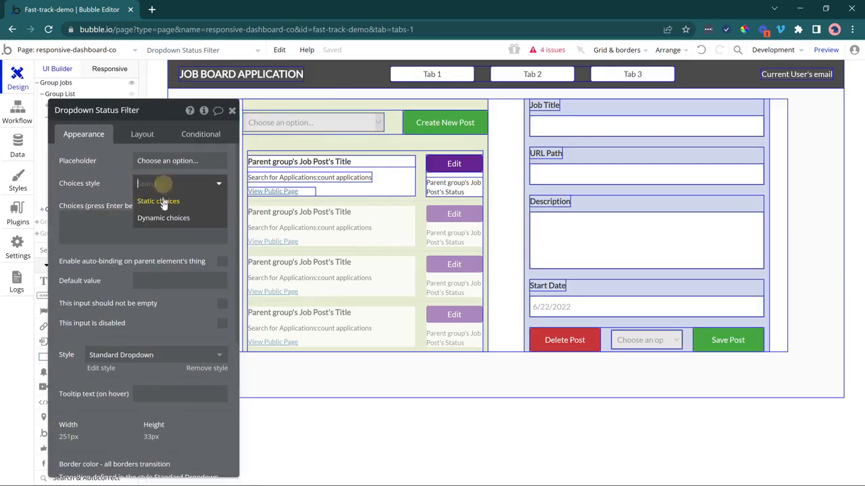
{"action": "left_click", "coordinate": [162, 225]}
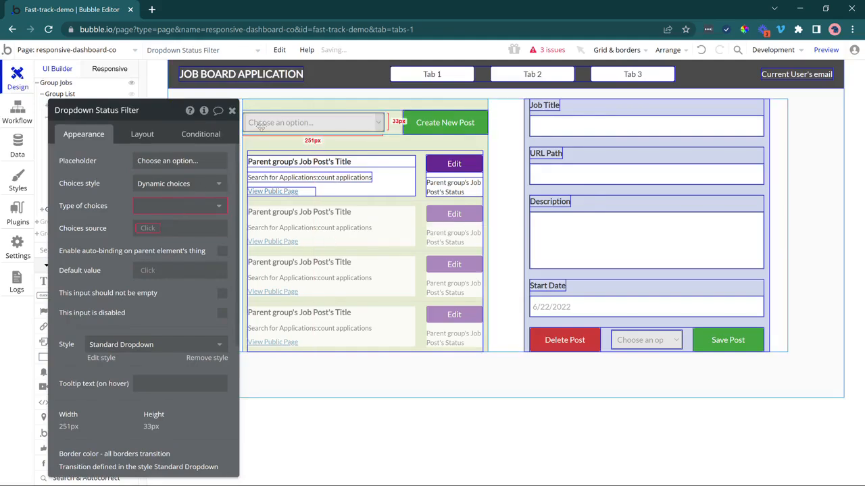
Set Dropdown Status Filter's choice type to Job Post Status OS, source to All Job Post Status OS, and caption to Current option's Display.
{"action": "left_click", "coordinate": [175, 206]}
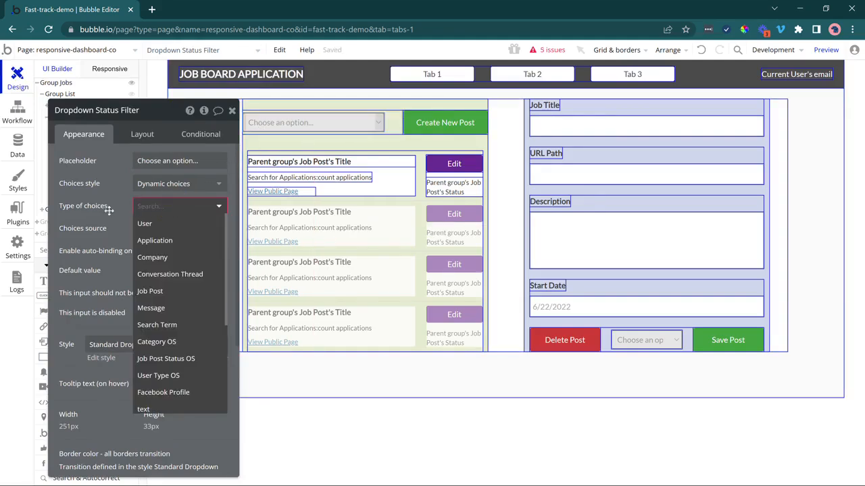
{"action": "left_click", "coordinate": [162, 358]}
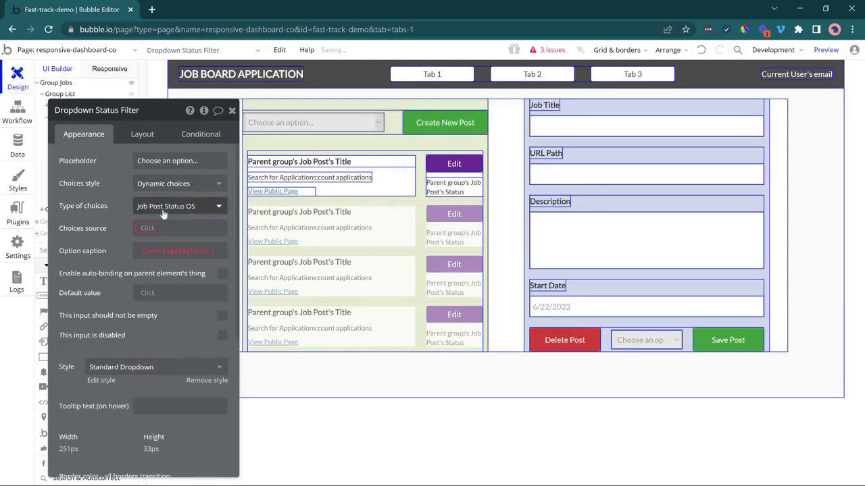
{"action": "left_click", "coordinate": [148, 228]}
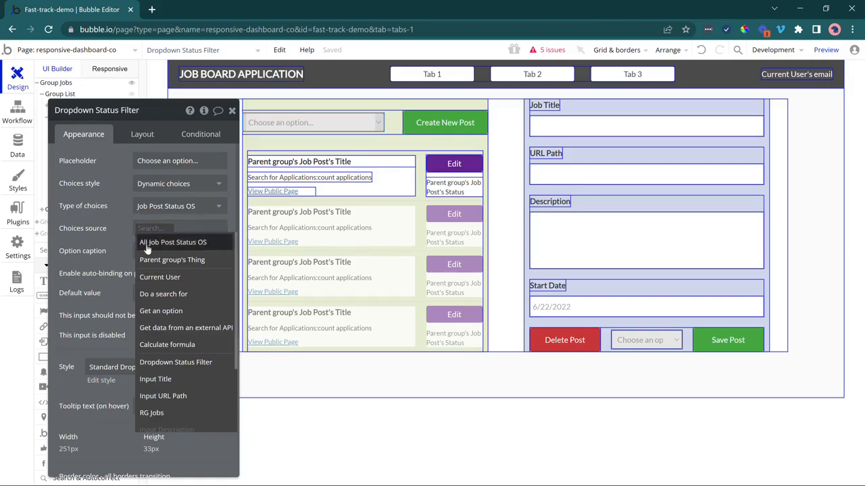
{"action": "left_click", "coordinate": [147, 245]}
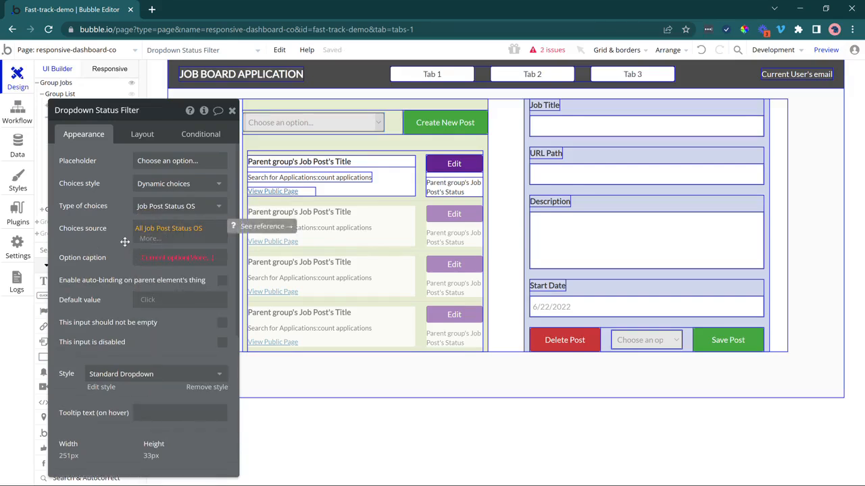
{"action": "left_click", "coordinate": [125, 241]}
{"action": "left_click", "coordinate": [194, 254]}
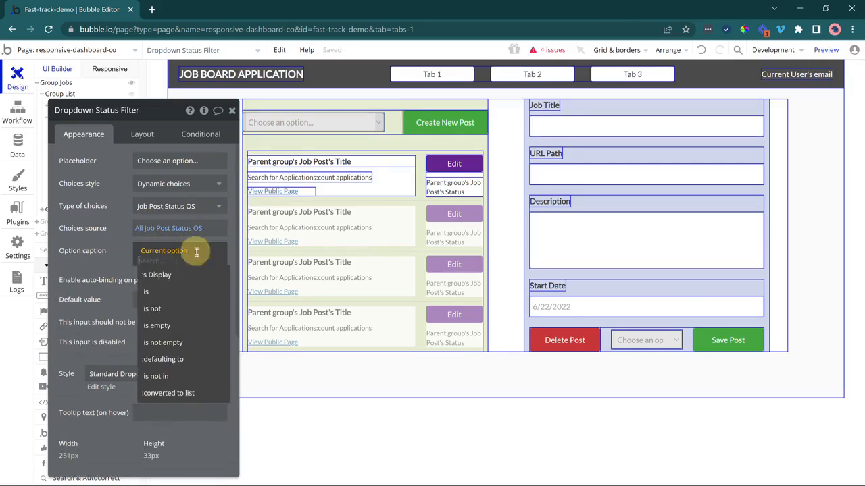
{"action": "left_click", "coordinate": [195, 278]}
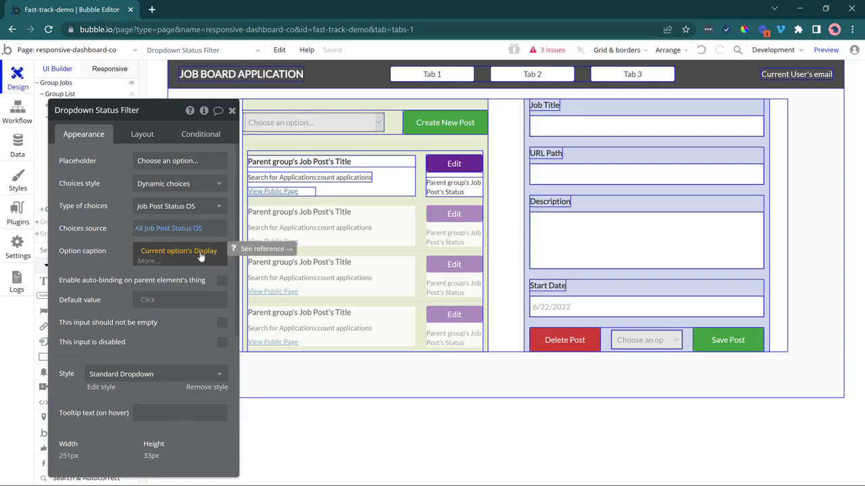
Set the placeholder of Dropdown Status Filter to "Filter by status".
{"action": "left_click", "coordinate": [164, 161]}
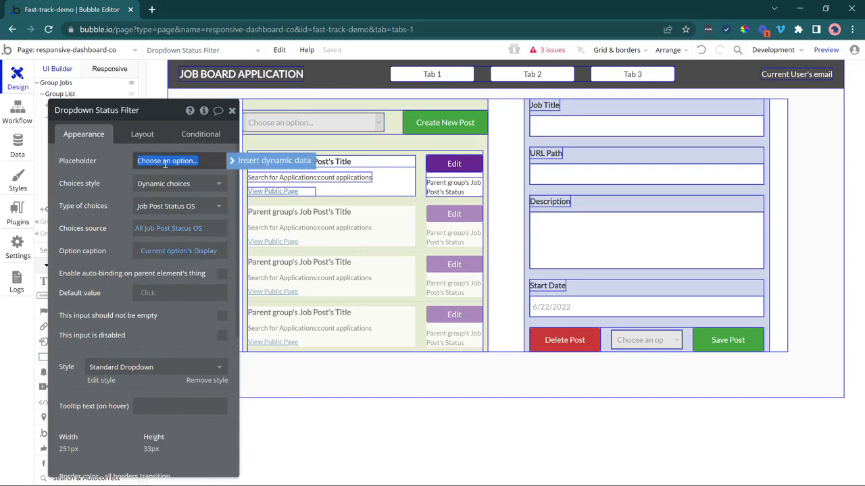
{"action": "type", "text": "Filter by"}
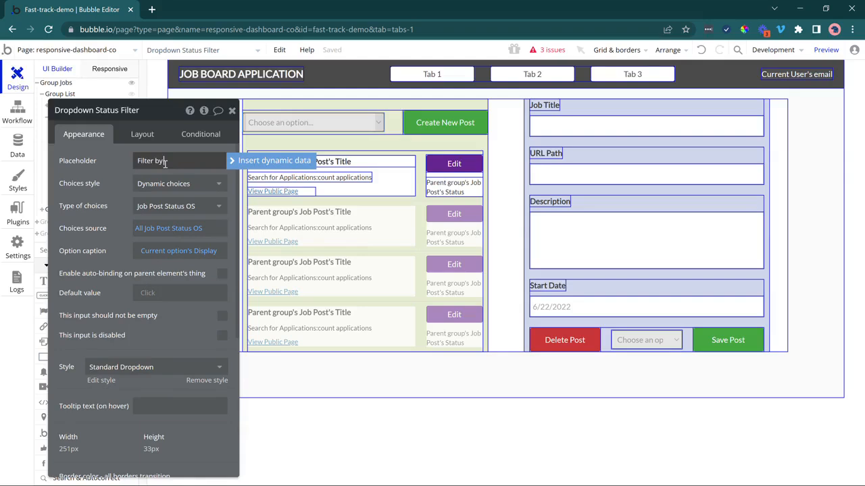
{"action": "type", "text": " status"}
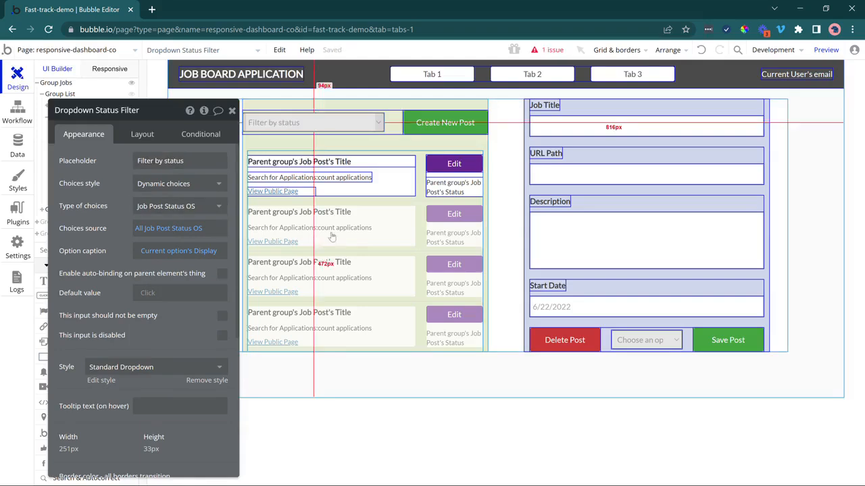
Add a constraint to the RG Jobs search for Job Posts: Status (OS) = Dropdown Status Filter's value.
{"action": "left_click", "coordinate": [331, 232]}
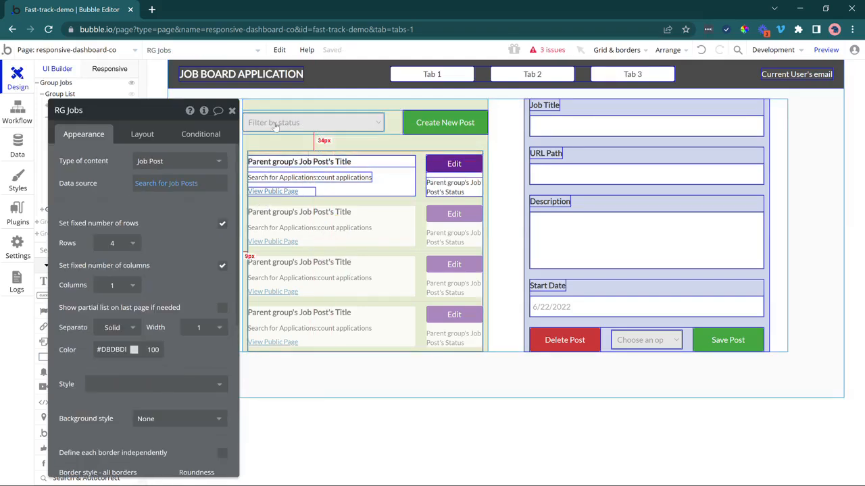
{"action": "left_click", "coordinate": [160, 185]}
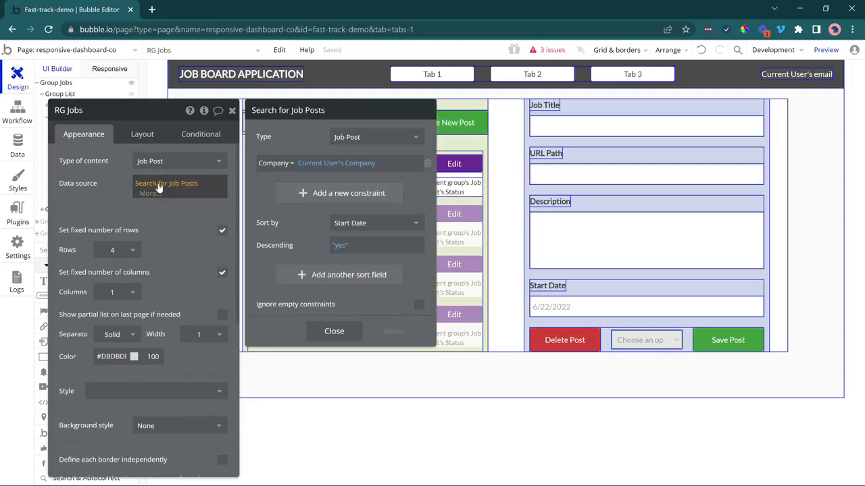
{"action": "left_click", "coordinate": [292, 194]}
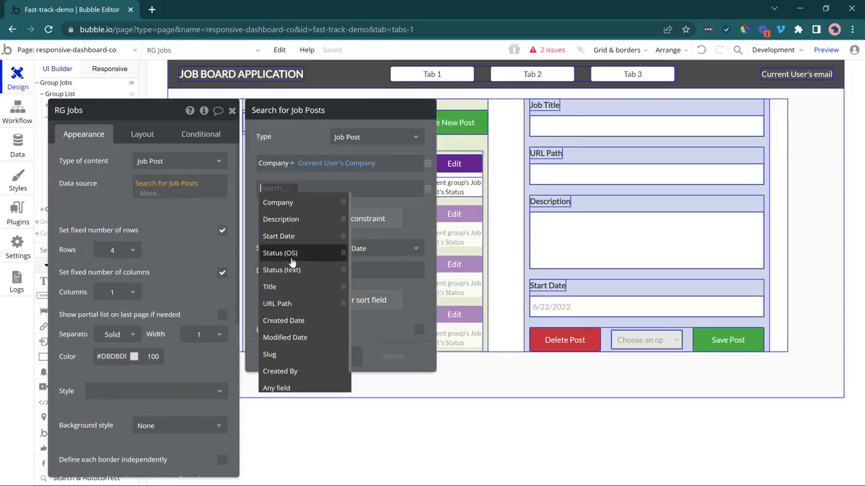
{"action": "left_click", "coordinate": [293, 254]}
{"action": "left_click", "coordinate": [300, 194]}
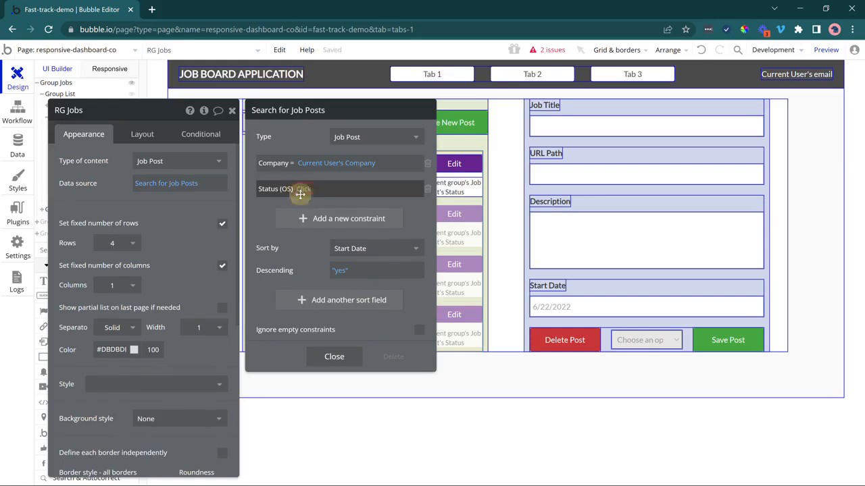
{"action": "left_click", "coordinate": [303, 198]}
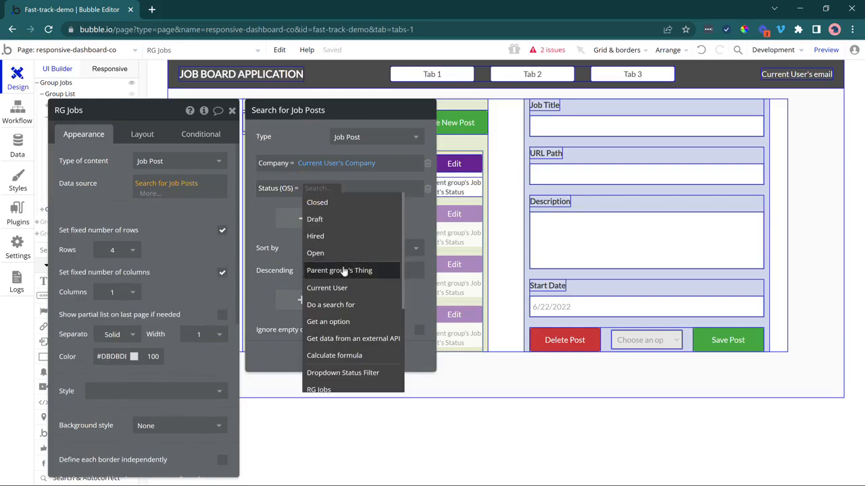
{"action": "left_click", "coordinate": [347, 373]}
{"action": "left_click", "coordinate": [391, 202]}
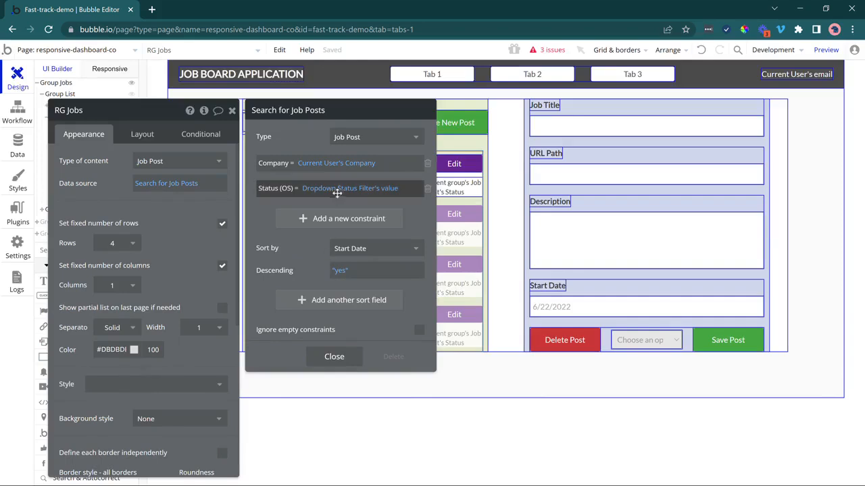
Enable Ignore empty constraints for the RG Jobs search for Job Posts.
{"action": "mouse_move", "coordinate": [341, 194]}
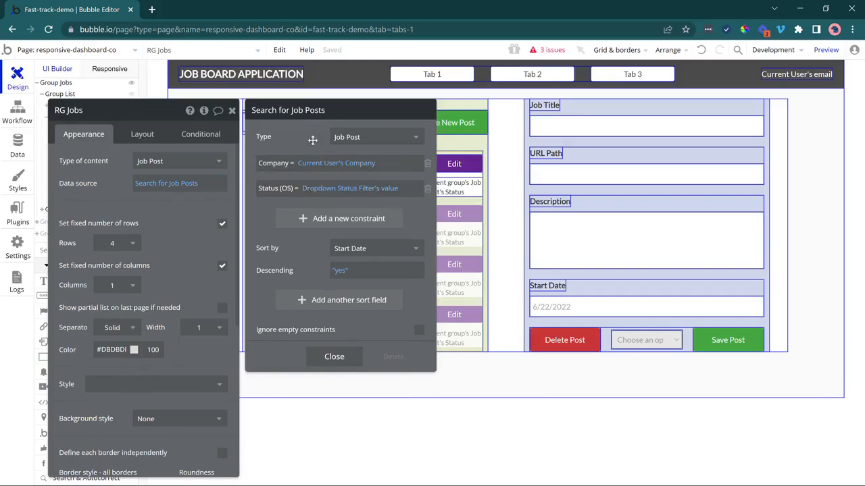
{"action": "left_click_drag", "start_coordinate": [313, 140], "coordinate": [299, 156]}
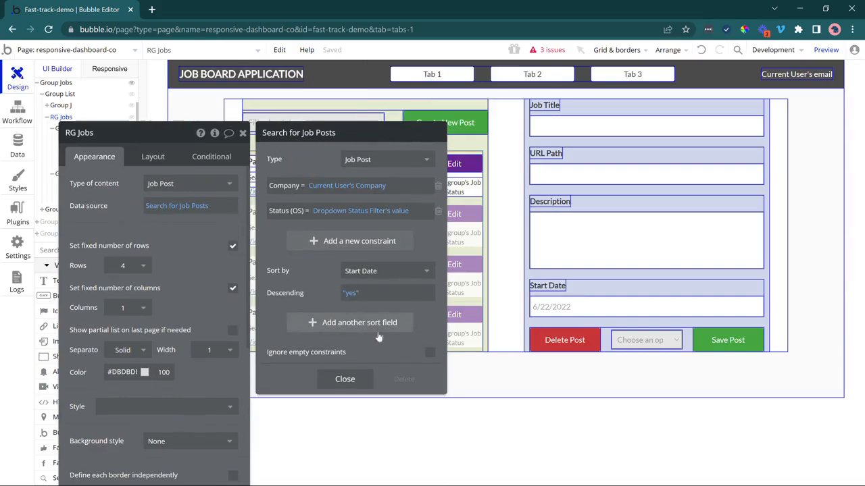
{"action": "left_click", "coordinate": [431, 353]}
{"action": "left_click_drag", "start_coordinate": [331, 172], "coordinate": [333, 274]}
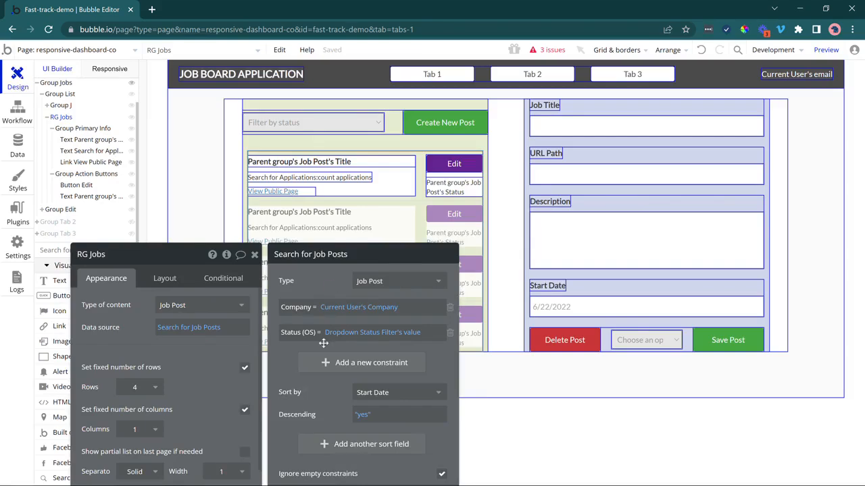
{"action": "left_click", "coordinate": [363, 397]}
Sort the All Job Posts app data by company and examine the City University posts.
{"action": "left_click", "coordinate": [18, 142]}
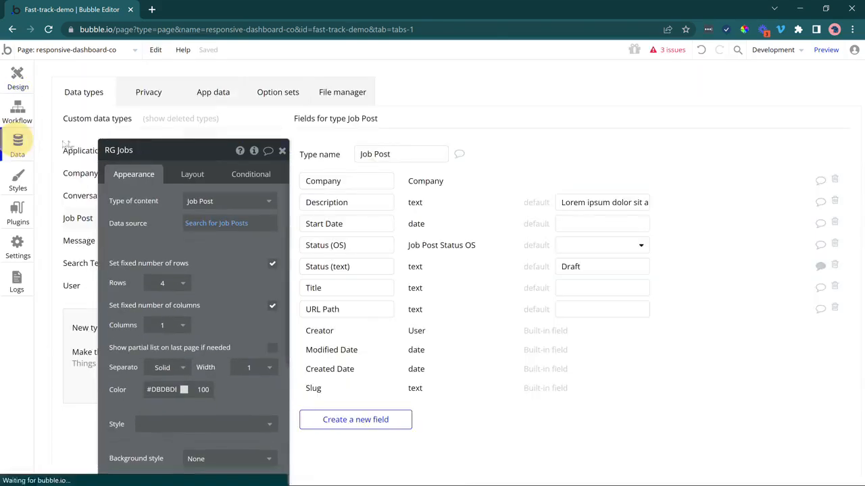
{"action": "left_click", "coordinate": [197, 93]}
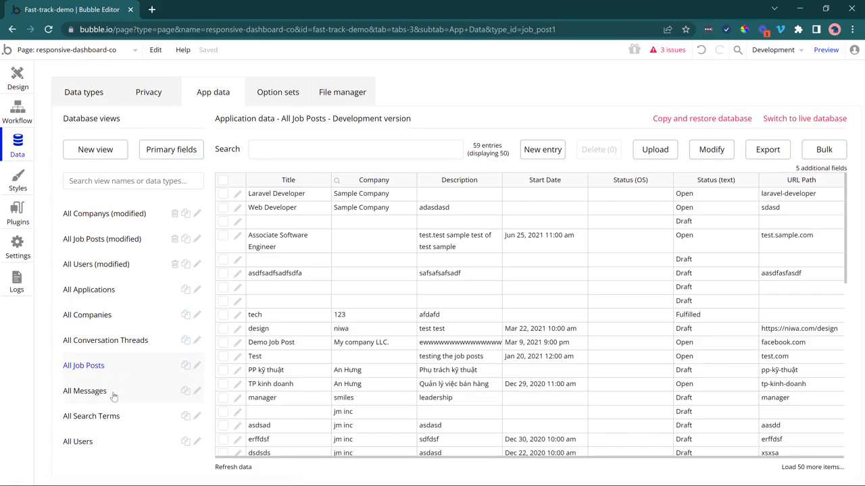
{"action": "left_click", "coordinate": [375, 181]}
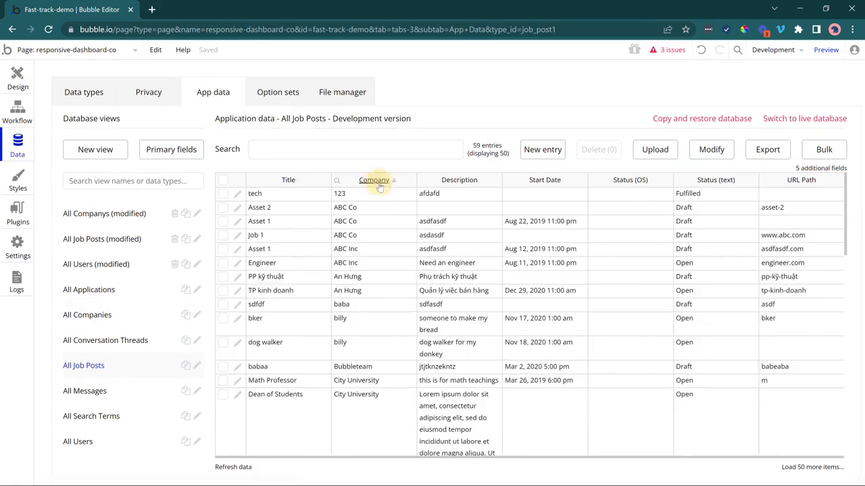
{"action": "scroll", "coordinate": [305, 300], "scroll_direction": "down", "scroll_amount": 5}
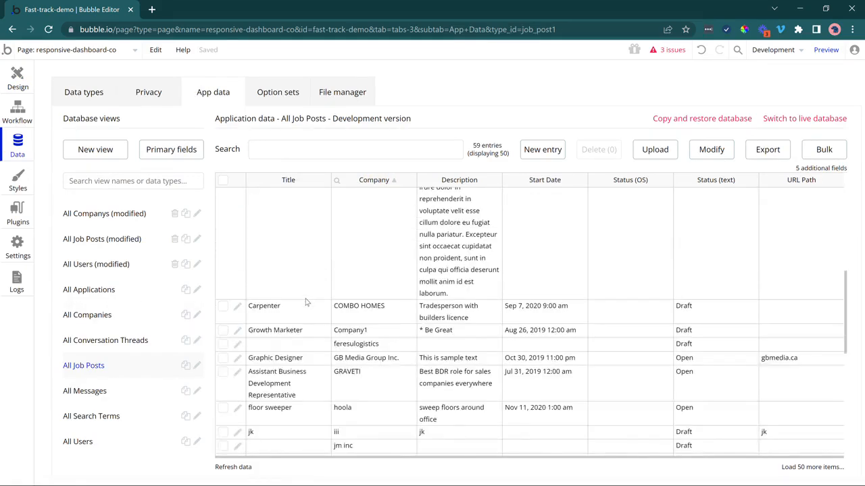
{"action": "scroll", "coordinate": [310, 300], "scroll_direction": "up", "scroll_amount": 3}
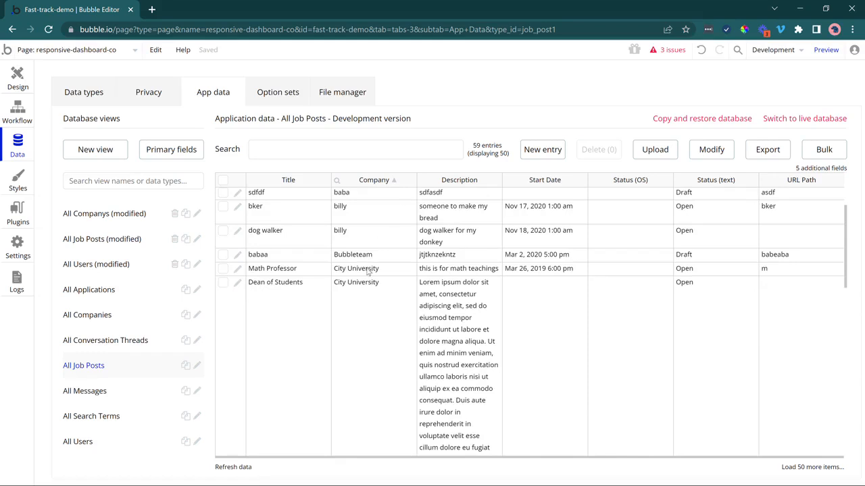
{"action": "left_click_drag", "start_coordinate": [369, 271], "coordinate": [357, 315]}
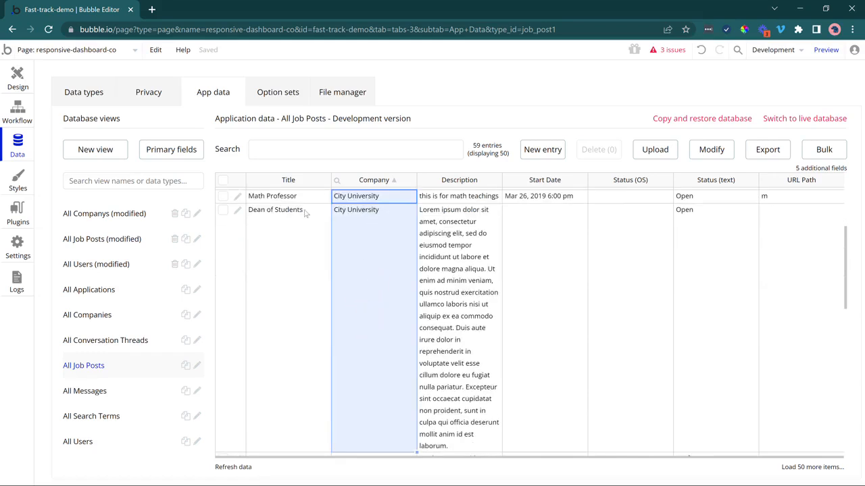
Load the remaining entries in All Users and run the app as the City University user who has a phone number listed.
{"action": "left_click", "coordinate": [139, 438]}
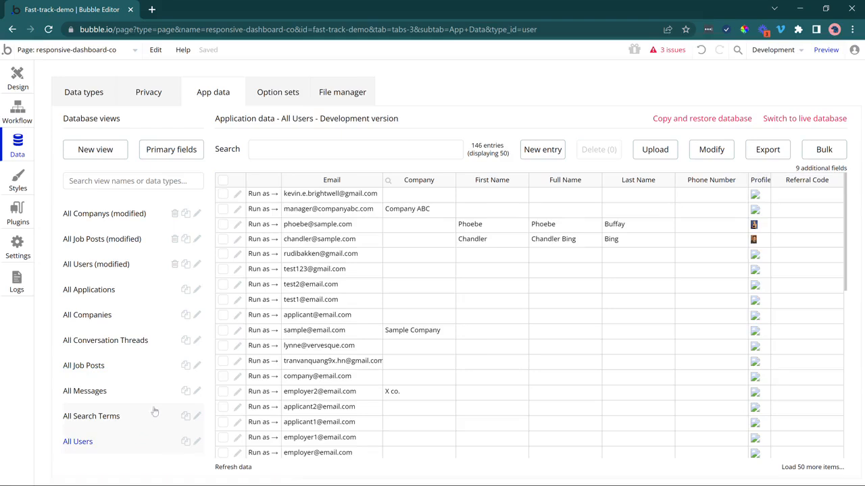
{"action": "scroll", "coordinate": [334, 343], "scroll_direction": "down", "scroll_amount": 15}
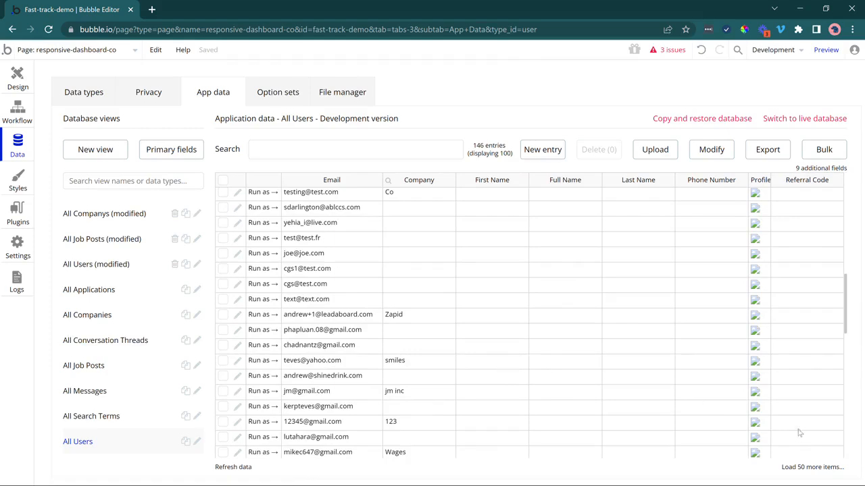
{"action": "scroll", "coordinate": [527, 368], "scroll_direction": "down", "scroll_amount": 10}
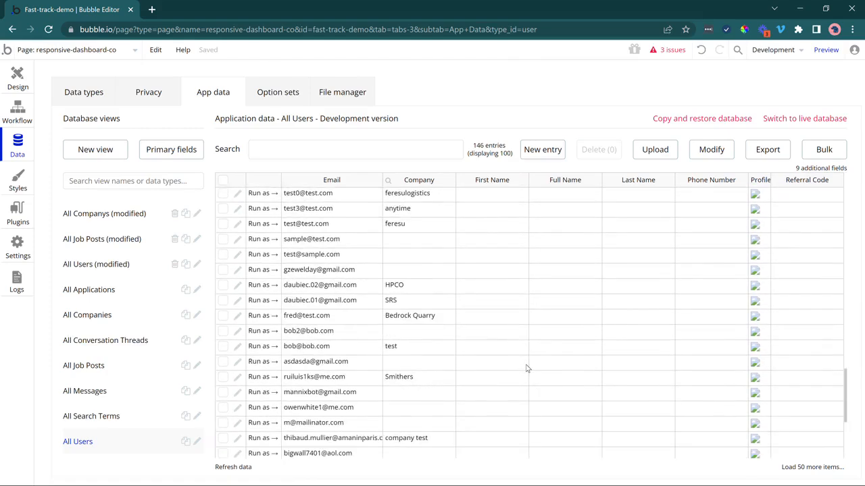
{"action": "scroll", "coordinate": [527, 369], "scroll_direction": "down", "scroll_amount": 5}
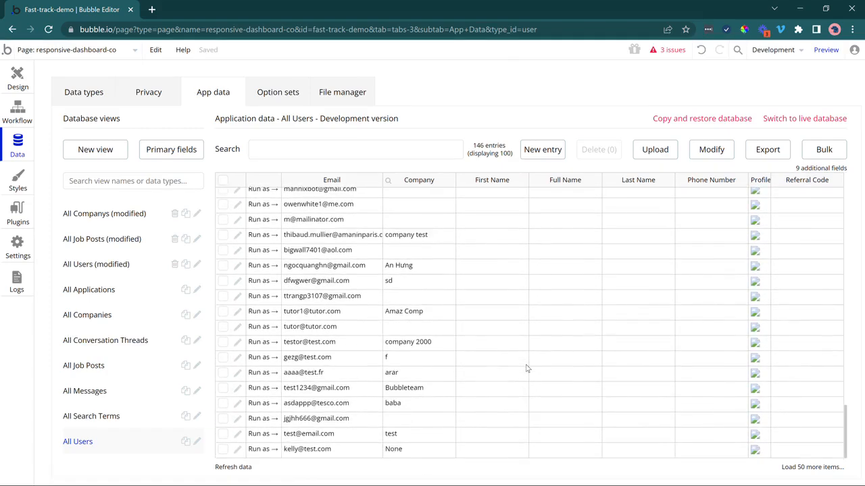
{"action": "left_click", "coordinate": [787, 466]}
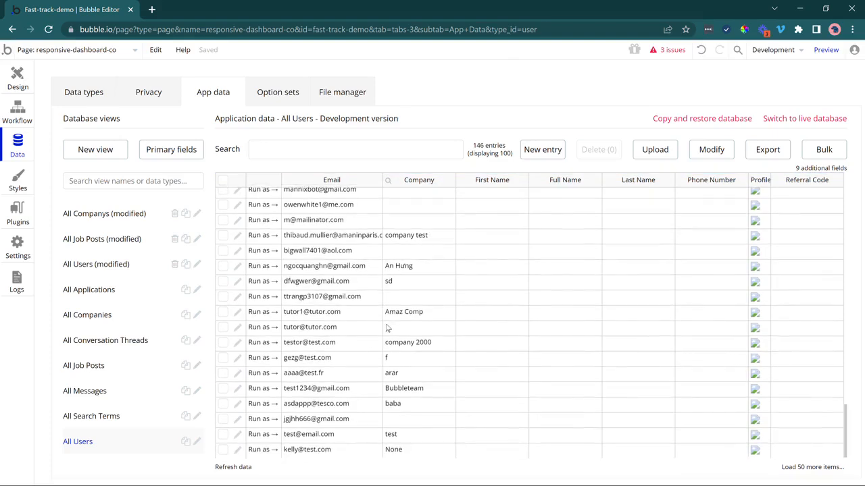
{"action": "scroll", "coordinate": [387, 327], "scroll_direction": "down", "scroll_amount": 10}
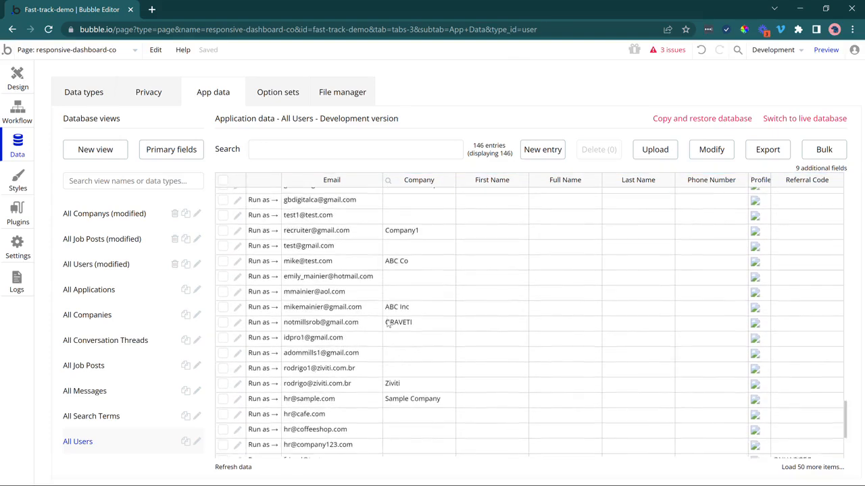
{"action": "scroll", "coordinate": [388, 323], "scroll_direction": "down", "scroll_amount": 1}
{"action": "left_click", "coordinate": [335, 408]}
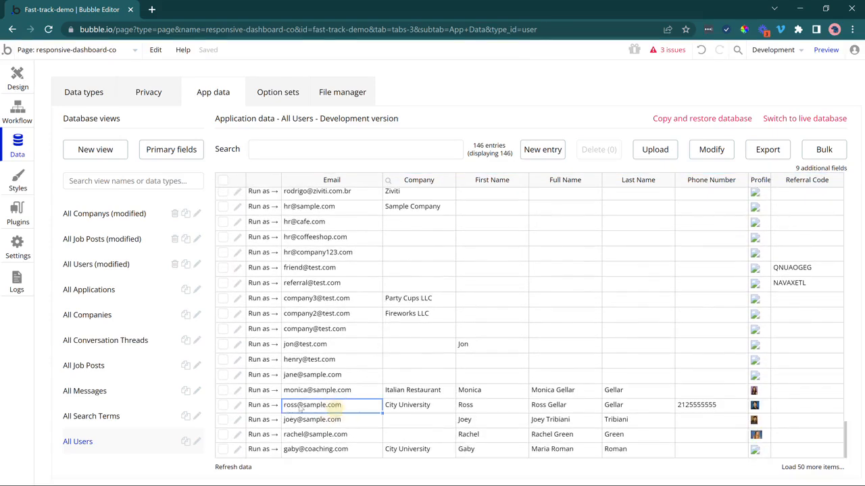
{"action": "left_click", "coordinate": [256, 405]}
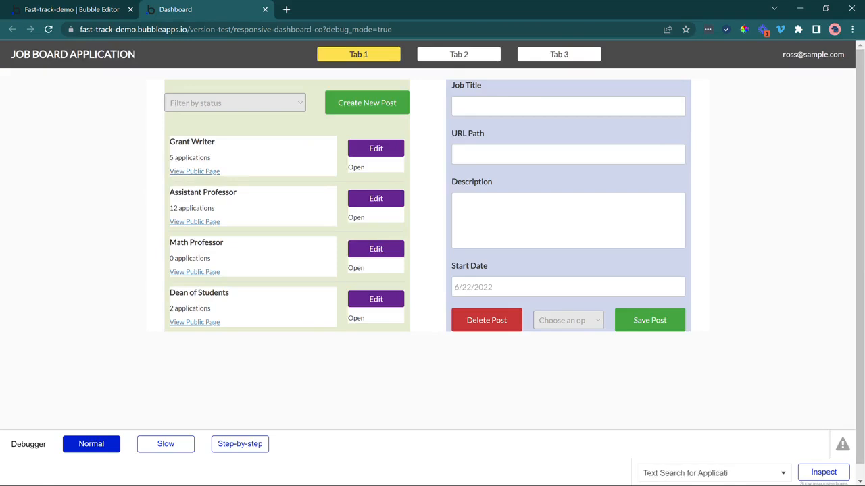
Test the dashboard's status filter by choosing Draft and clearing the selection again.
{"action": "left_click", "coordinate": [122, 217]}
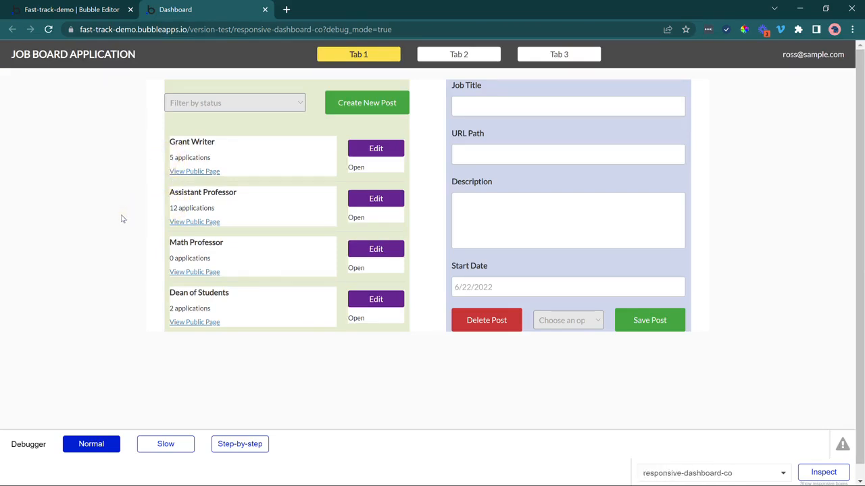
{"action": "left_click", "coordinate": [206, 105]}
{"action": "left_click", "coordinate": [201, 127]}
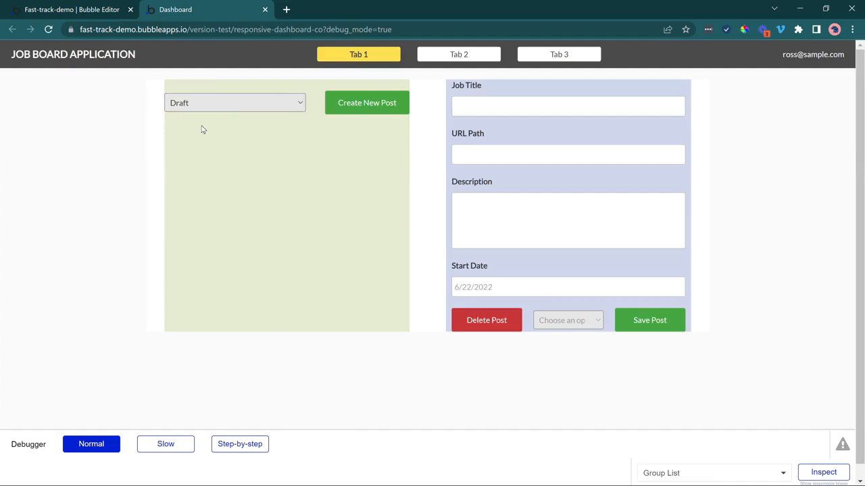
{"action": "left_click", "coordinate": [255, 103]}
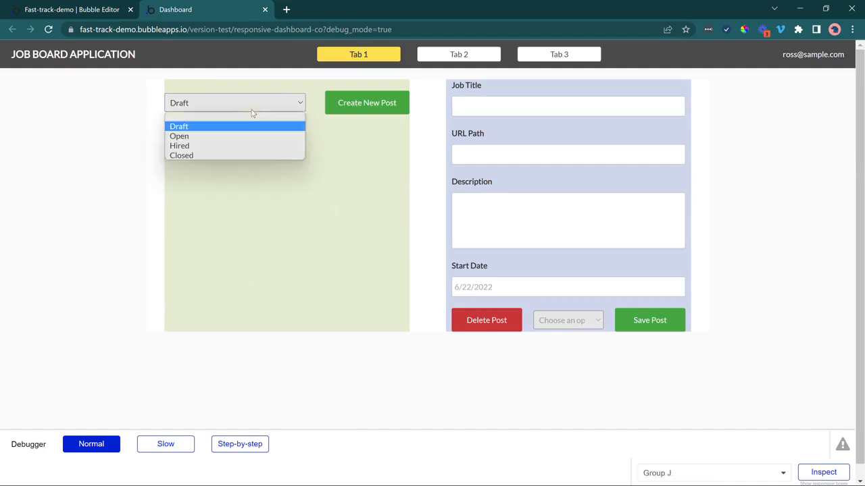
{"action": "left_click", "coordinate": [250, 117]}
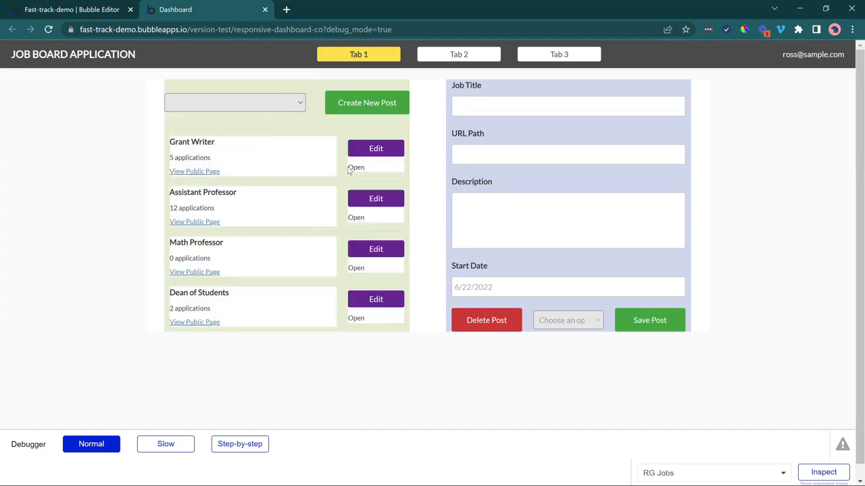
Back in the Bubble editor, make the status text in RG Jobs show Parent group's Job Post's Status (OS)'s Display.
{"action": "left_click", "coordinate": [81, 8]}
{"action": "left_click", "coordinate": [17, 78]}
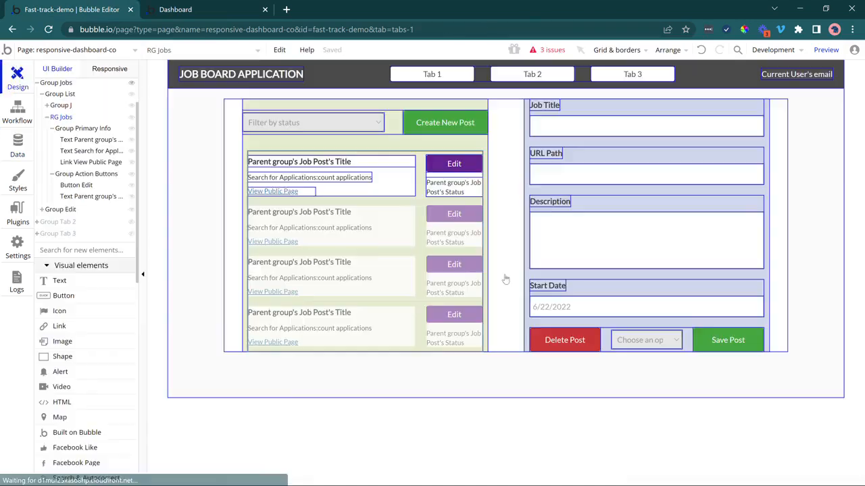
{"action": "left_click", "coordinate": [452, 187]}
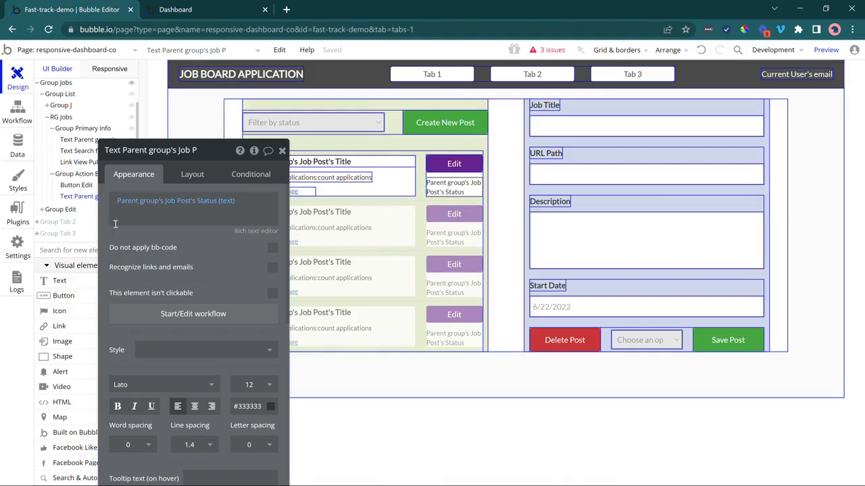
{"action": "left_click", "coordinate": [210, 201]}
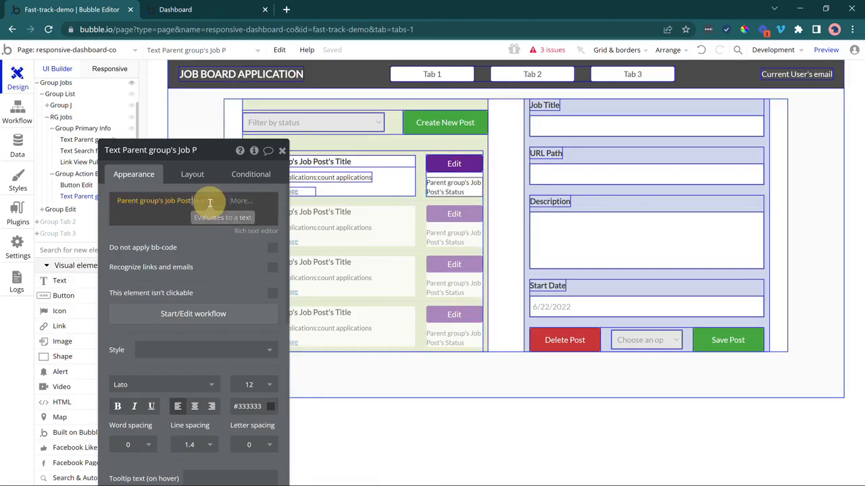
{"action": "left_click", "coordinate": [212, 283]}
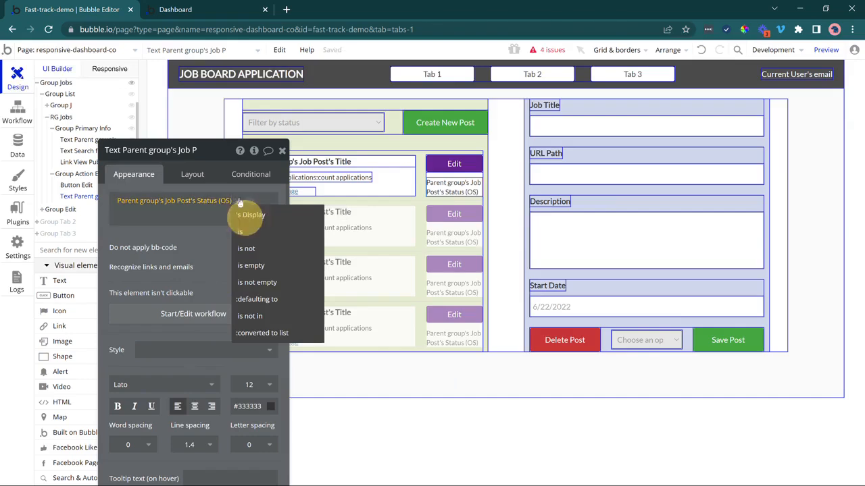
{"action": "left_click", "coordinate": [243, 220]}
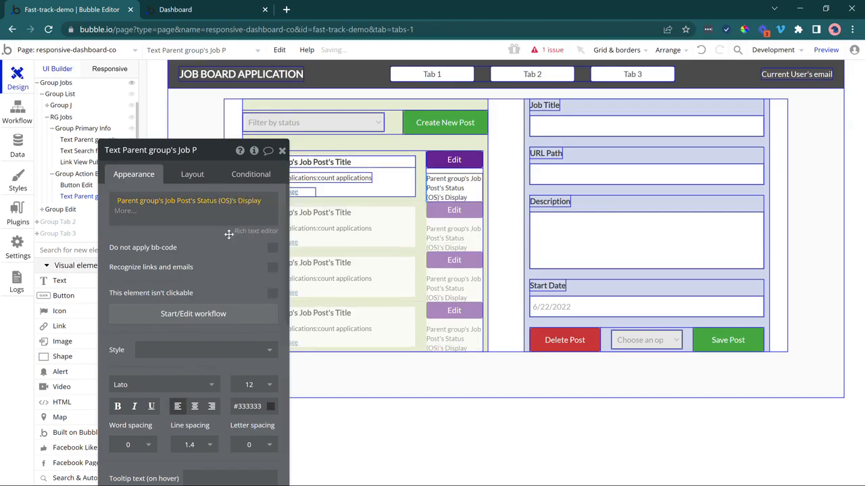
Bring up the All Job Posts (modified) view in the app data.
{"action": "left_click", "coordinate": [18, 145]}
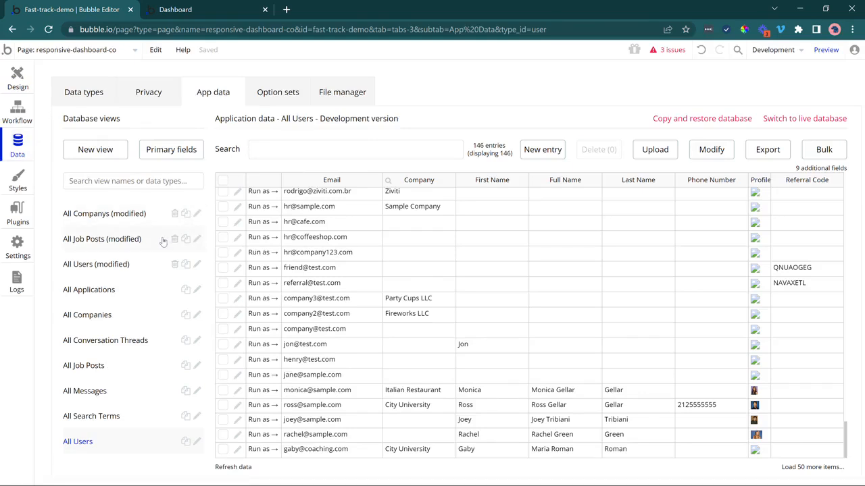
{"action": "left_click", "coordinate": [177, 9]}
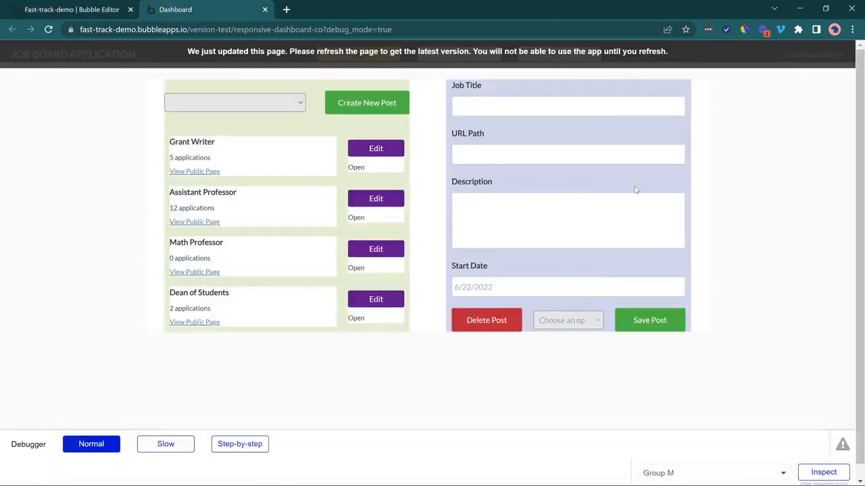
{"action": "left_click", "coordinate": [102, 9]}
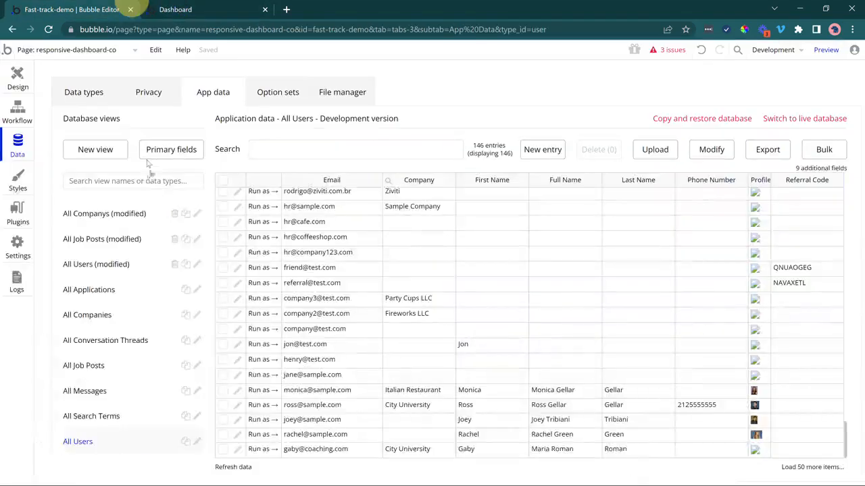
{"action": "left_click", "coordinate": [116, 365]}
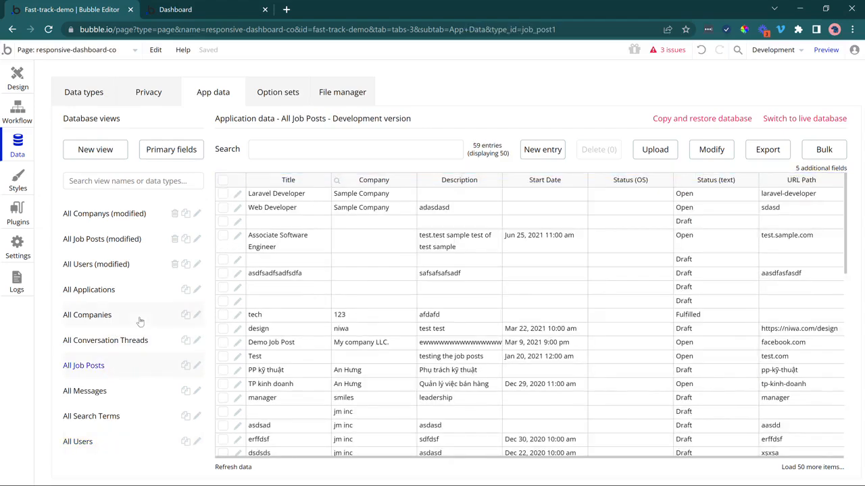
{"action": "left_click", "coordinate": [135, 247]}
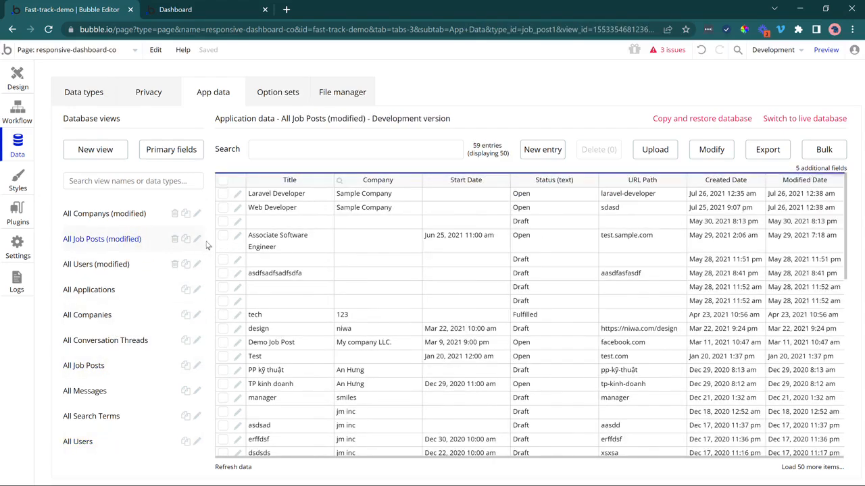
Add the search constraint Company = City University to the All Job Posts (modified) view and save it.
{"action": "left_click", "coordinate": [196, 238]}
{"action": "left_click", "coordinate": [98, 225]}
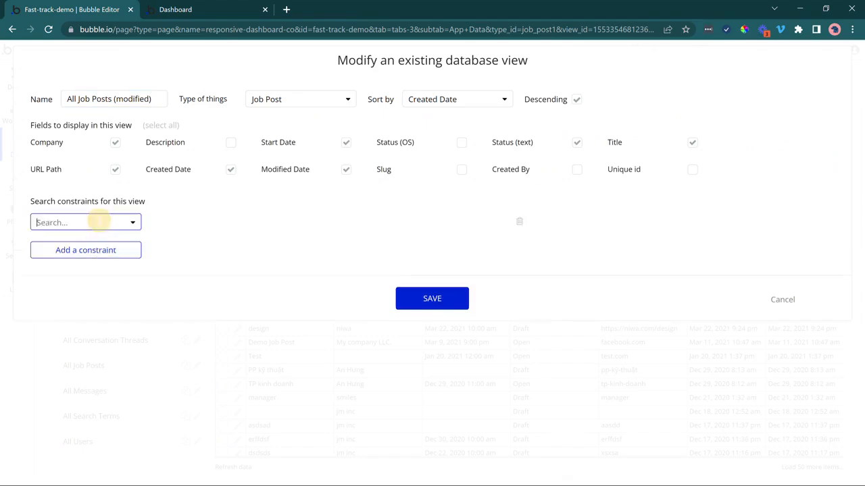
{"action": "left_click", "coordinate": [96, 241]}
{"action": "left_click", "coordinate": [170, 228]}
{"action": "left_click", "coordinate": [170, 239]}
{"action": "left_click", "coordinate": [263, 224]}
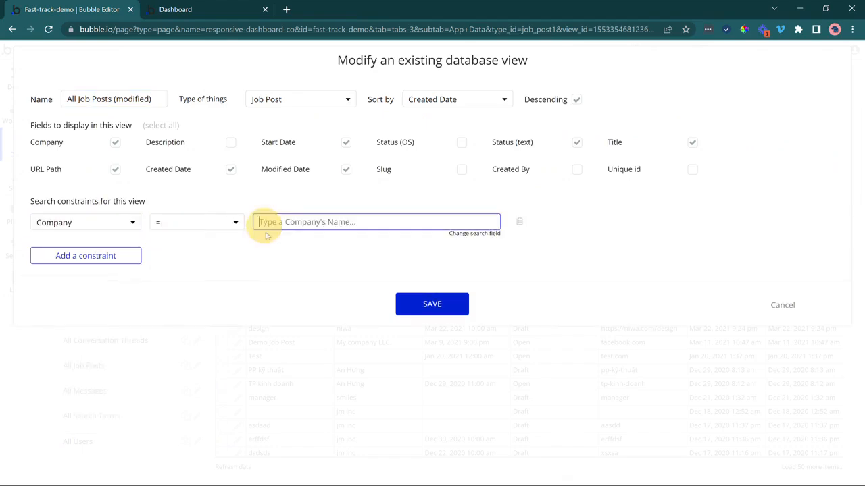
{"action": "type", "text": "c"}
{"action": "left_click", "coordinate": [275, 248]}
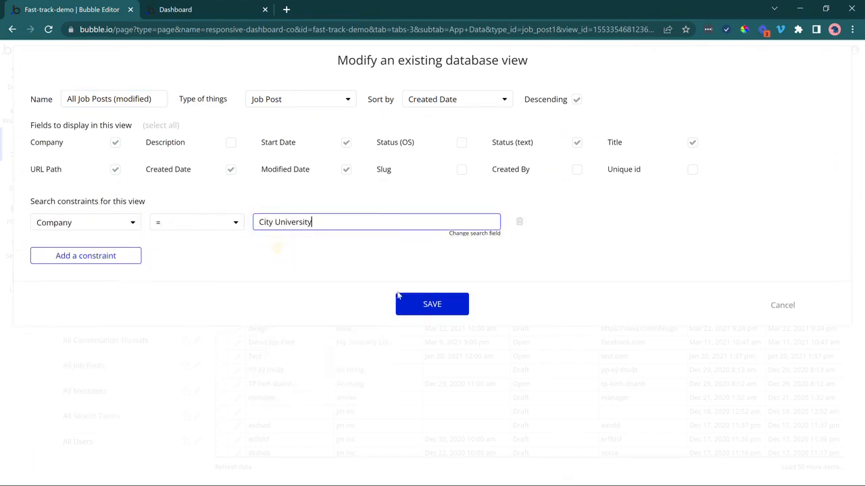
{"action": "left_click", "coordinate": [405, 303]}
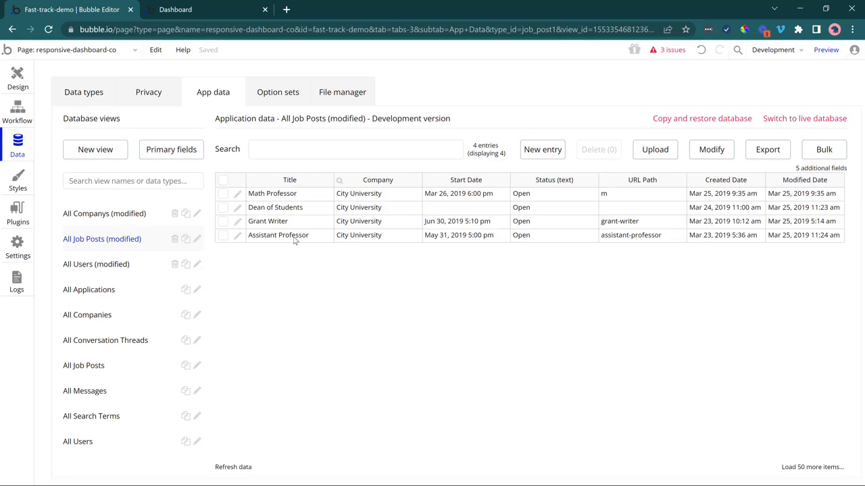
Set the Math Professor post's Status (OS) to Open, save it, and opt to hide the modification message in future.
{"action": "left_click", "coordinate": [237, 194]}
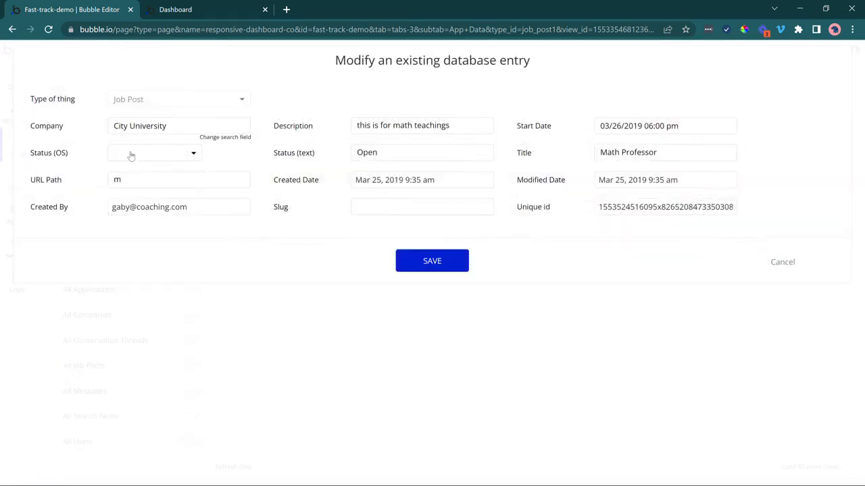
{"action": "left_click", "coordinate": [152, 153]}
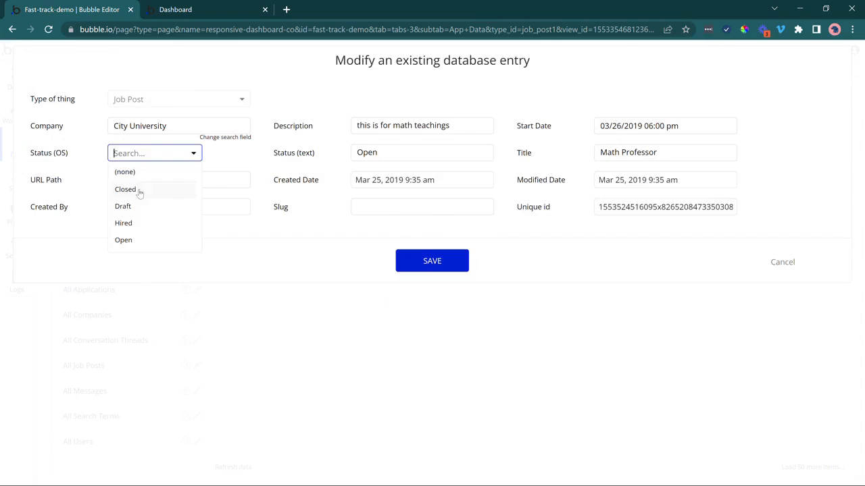
{"action": "left_click", "coordinate": [155, 239]}
{"action": "left_click", "coordinate": [432, 261]}
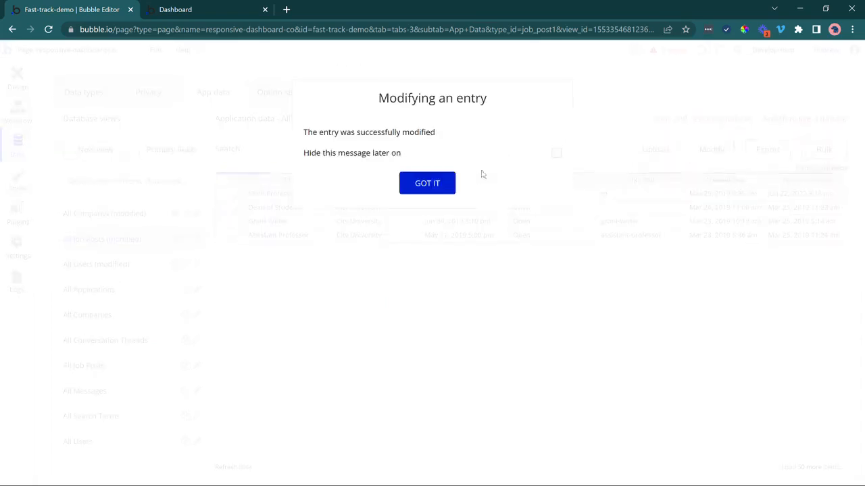
{"action": "left_click", "coordinate": [555, 155]}
{"action": "left_click", "coordinate": [444, 183]}
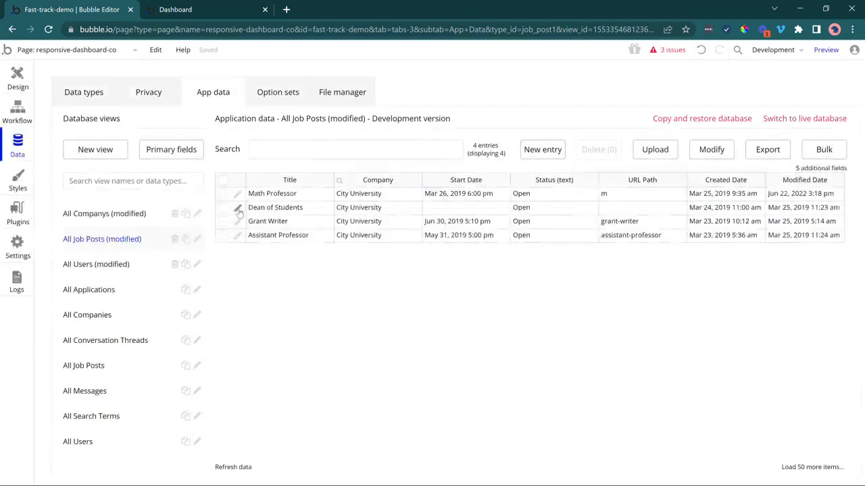
Set the Dean of Students post's Status (OS) to Closed and save the entry.
{"action": "left_click", "coordinate": [237, 208]}
{"action": "left_click", "coordinate": [154, 153]}
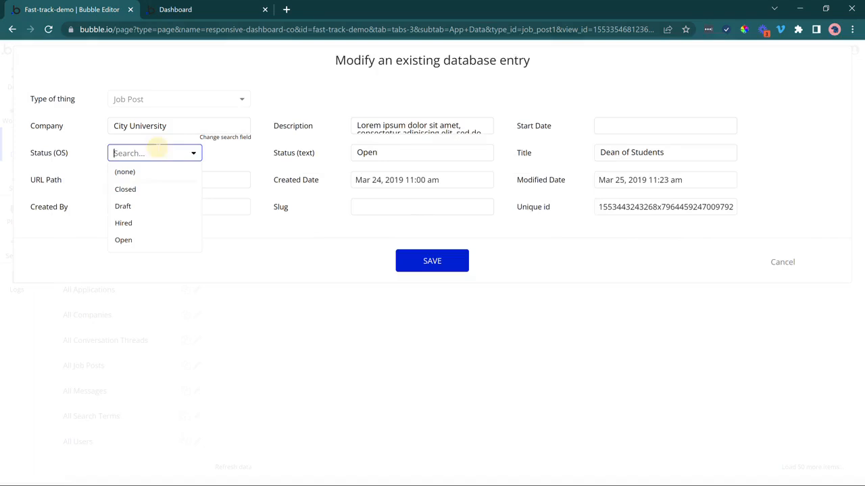
{"action": "left_click", "coordinate": [152, 195]}
{"action": "left_click", "coordinate": [410, 263]}
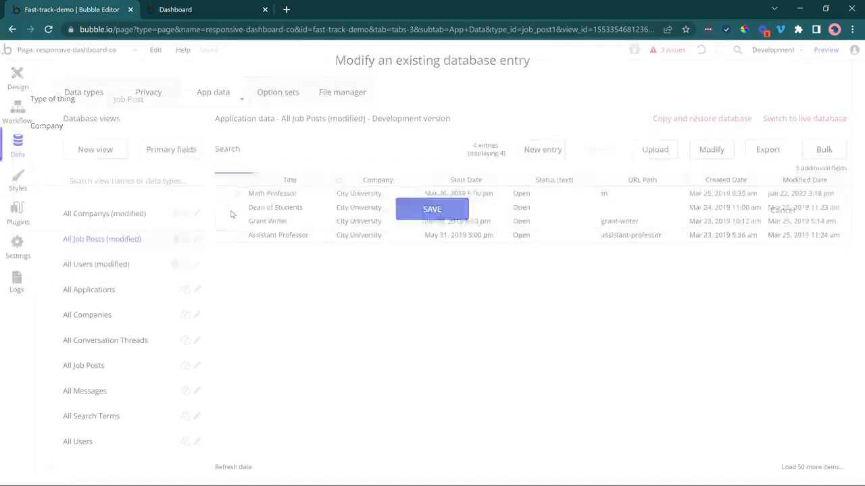
Set the Grant Writer post's Status (OS) to Hired and save the entry.
{"action": "left_click", "coordinate": [237, 222]}
{"action": "left_click", "coordinate": [128, 154]}
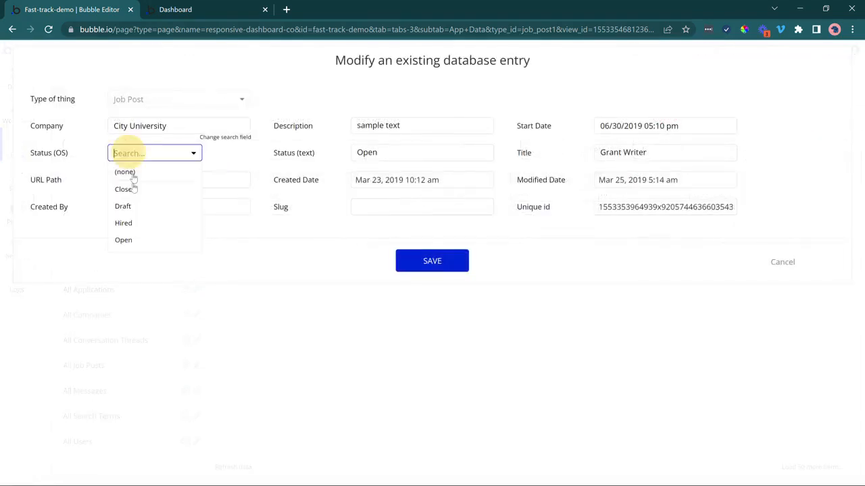
{"action": "left_click", "coordinate": [136, 224]}
{"action": "left_click", "coordinate": [406, 262]}
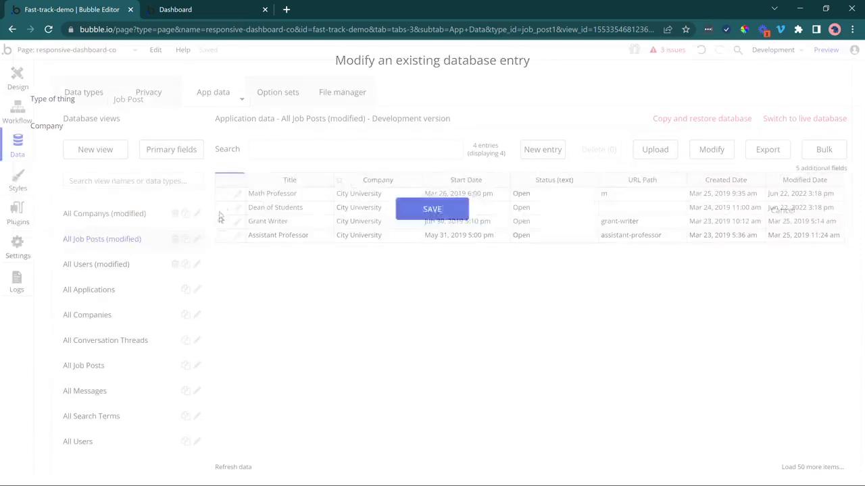
Set the Assistant Professor post's Status (OS) to Open and save the entry.
{"action": "left_click", "coordinate": [238, 236]}
{"action": "left_click", "coordinate": [168, 153]}
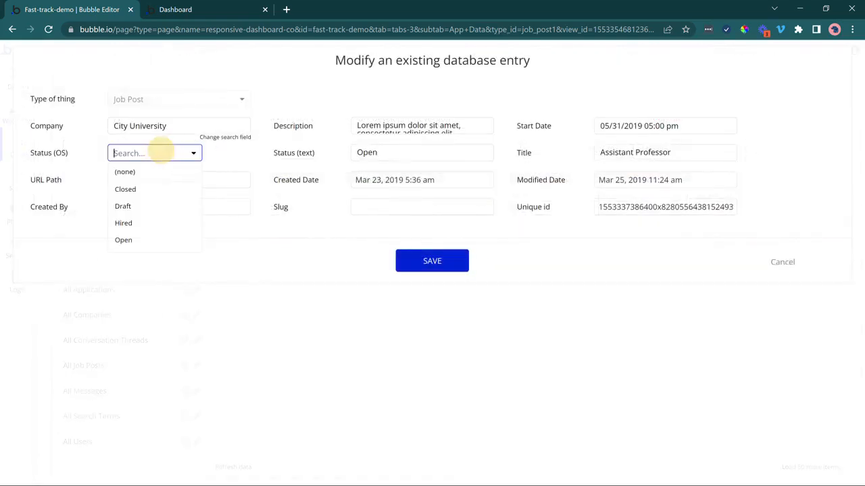
{"action": "left_click", "coordinate": [144, 240]}
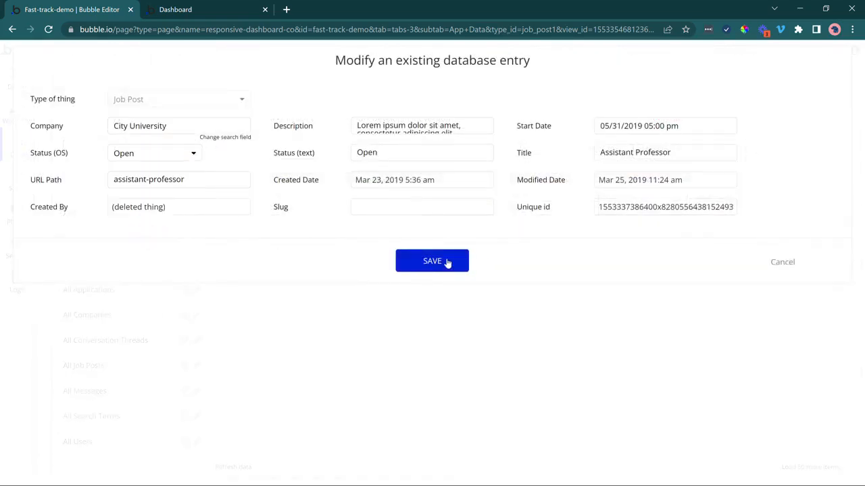
{"action": "left_click", "coordinate": [446, 263]}
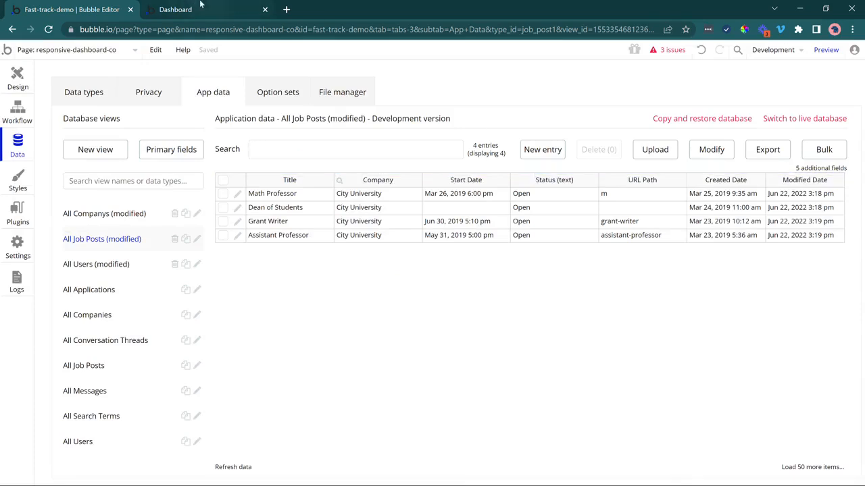
Switch to the running dashboard and test the status filter with Open, clearing the selection again at the end.
{"action": "left_click", "coordinate": [201, 9]}
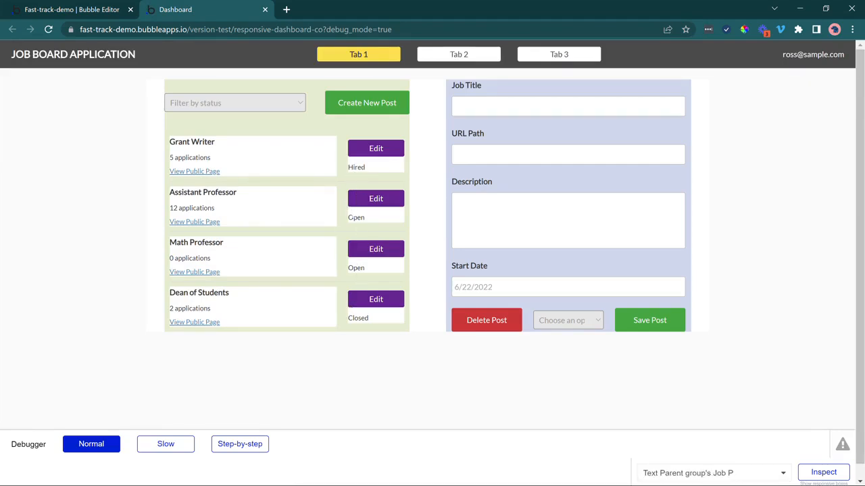
{"action": "left_click", "coordinate": [250, 101]}
{"action": "left_click", "coordinate": [218, 135]}
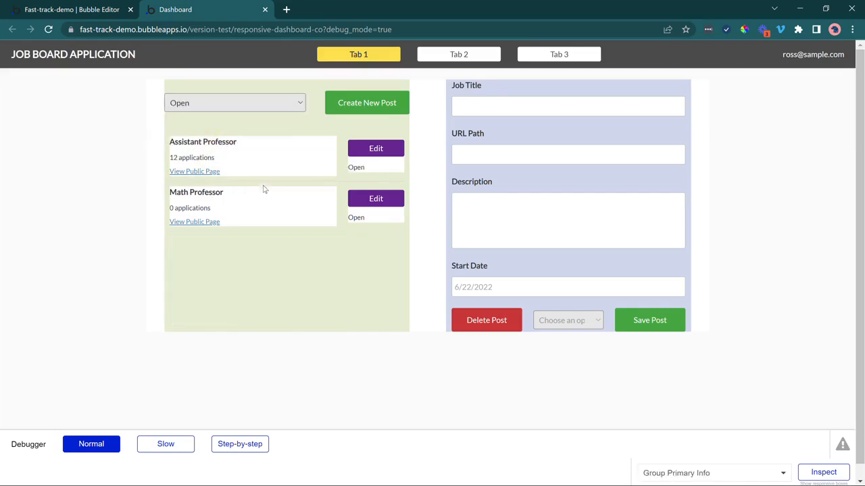
{"action": "left_click", "coordinate": [250, 102]}
{"action": "left_click", "coordinate": [257, 116]}
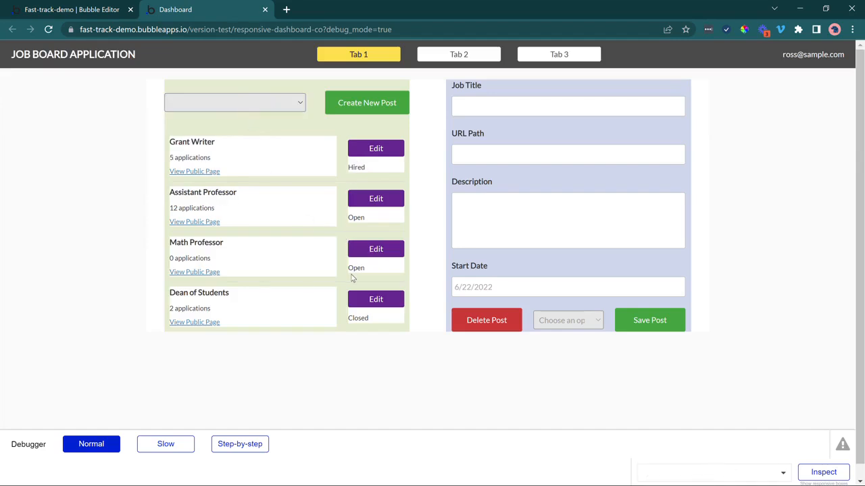
Return to the Bubble editor and examine the options of the Job Post Status OS option set, particularly Open.
{"action": "left_click", "coordinate": [94, 10]}
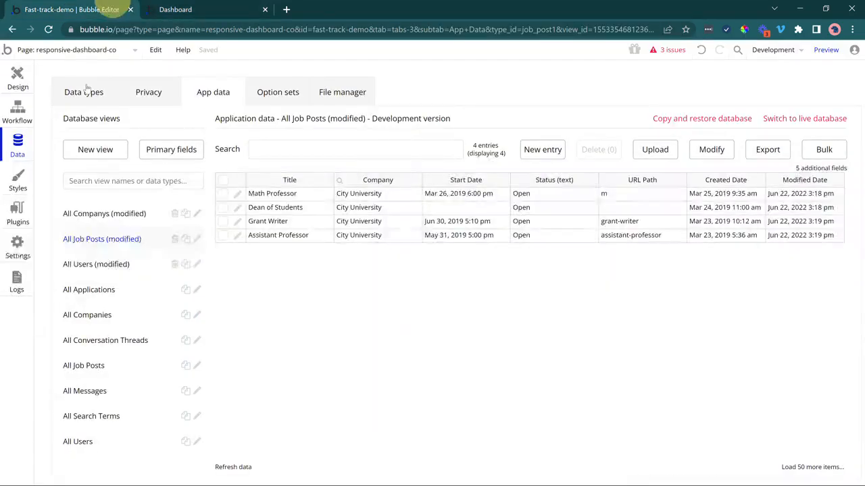
{"action": "left_click", "coordinate": [277, 99]}
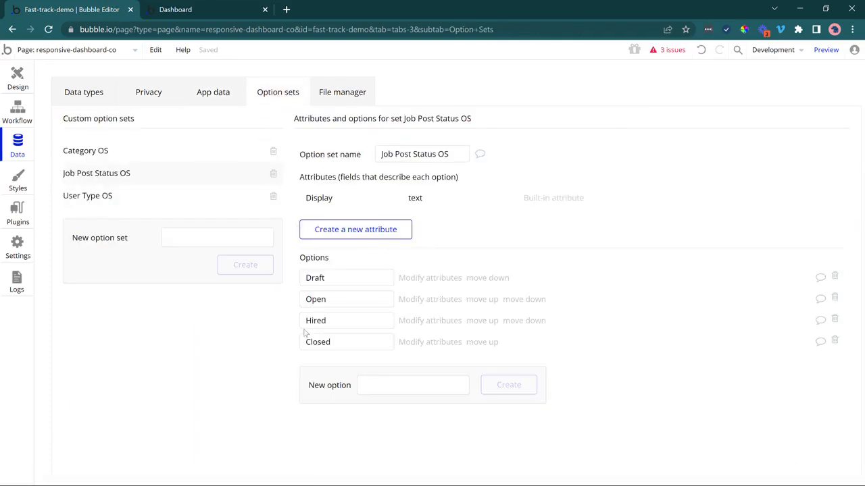
{"action": "double_click", "coordinate": [328, 299]}
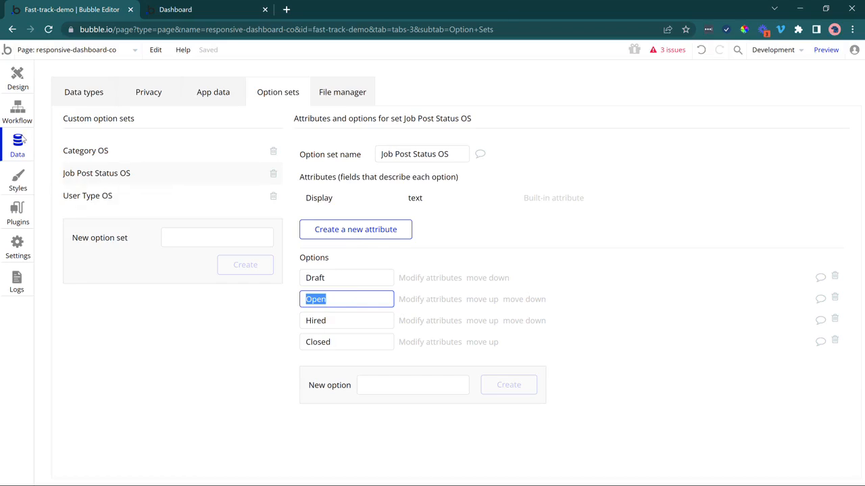
Return to the page design and inspect the properties of the job list's status text and the Group Edit form.
{"action": "left_click", "coordinate": [18, 78]}
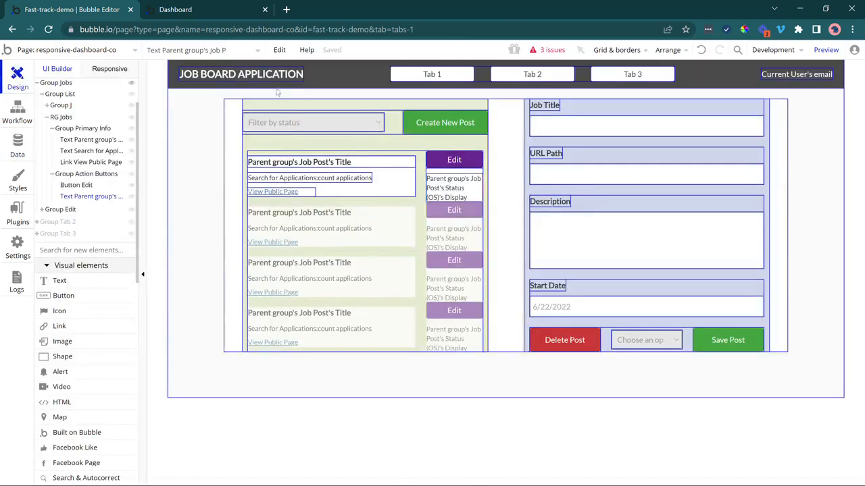
{"action": "double_click", "coordinate": [440, 180]}
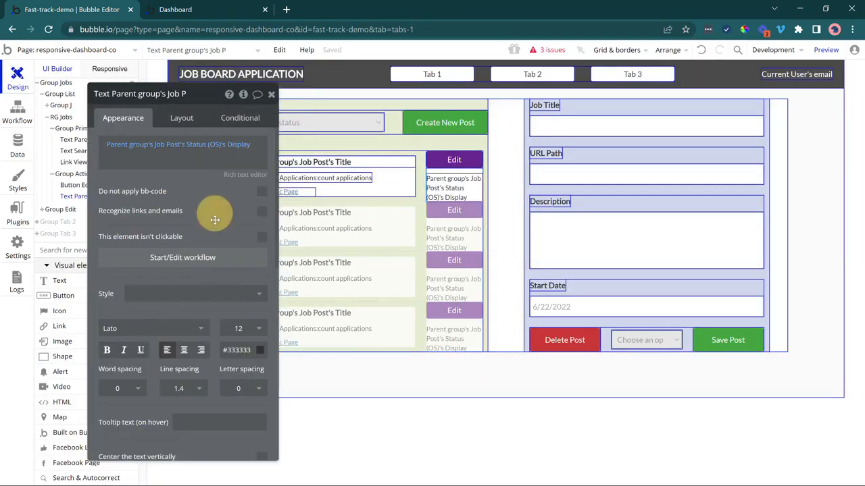
{"action": "left_click", "coordinate": [237, 349]}
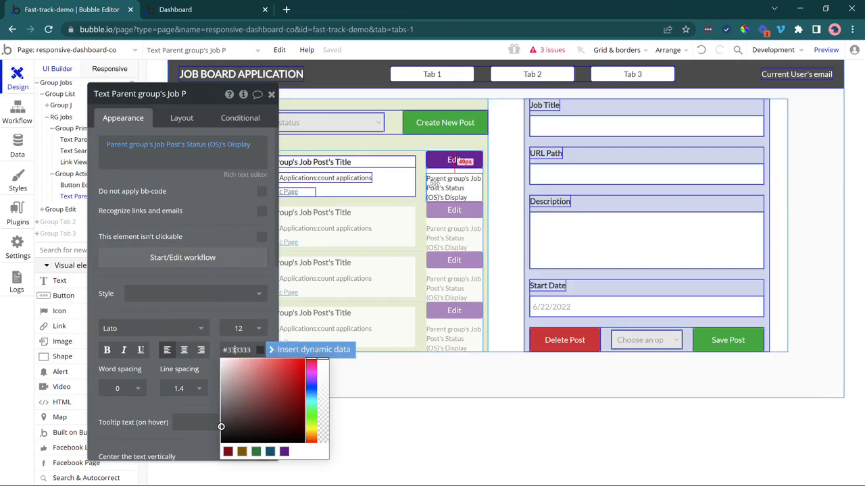
{"action": "left_click", "coordinate": [196, 223]}
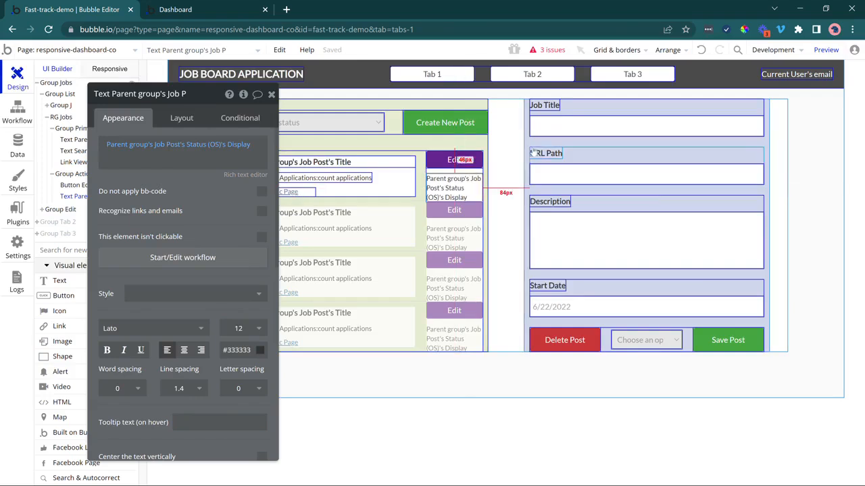
{"action": "left_click", "coordinate": [527, 203]}
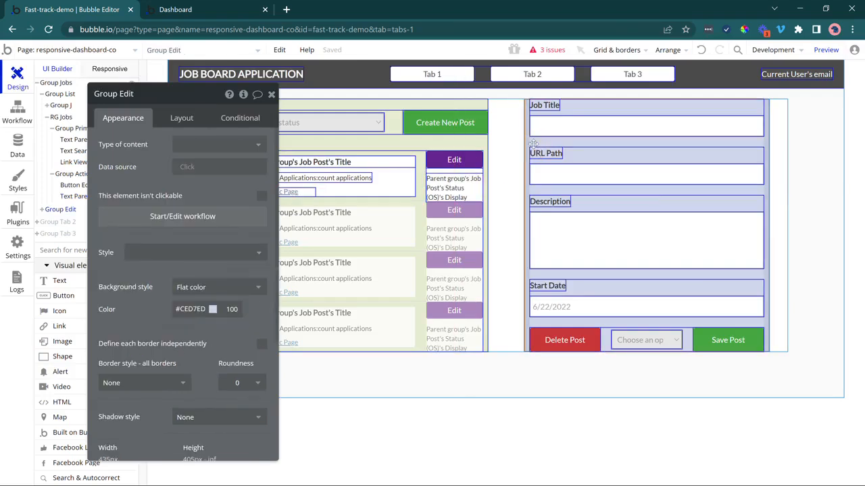
Create a workflow for the Edit button in the job list and add a Display data action to it.
{"action": "left_click", "coordinate": [454, 161]}
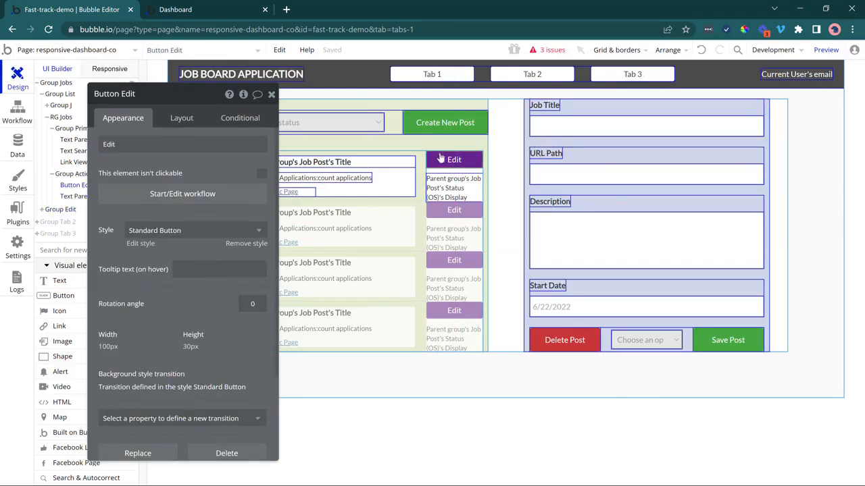
{"action": "left_click", "coordinate": [225, 196]}
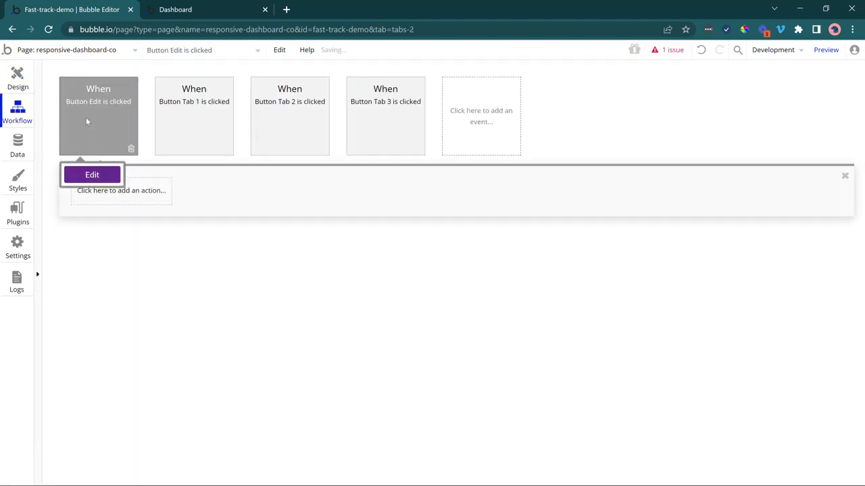
{"action": "left_click", "coordinate": [101, 190]}
{"action": "mouse_move", "coordinate": [128, 344]}
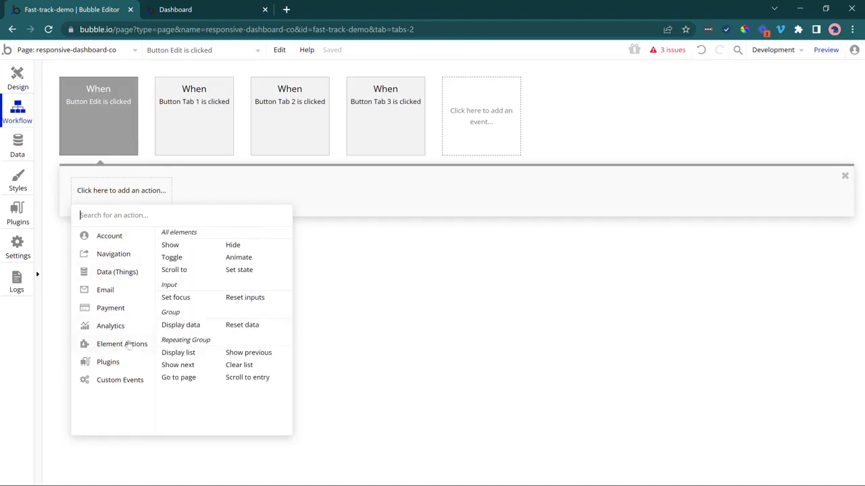
{"action": "left_click", "coordinate": [164, 330]}
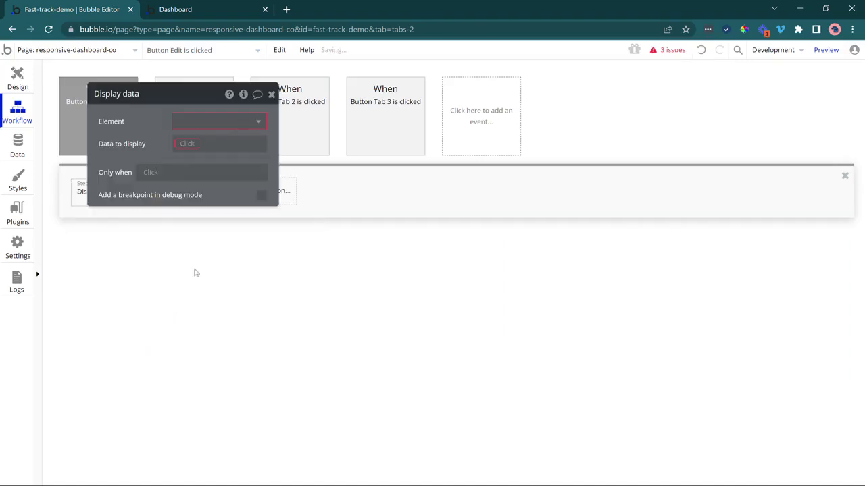
Set the Display data action's element to Group Edit and its data to display to Parent group's Job Post.
{"action": "left_click", "coordinate": [220, 123]}
{"action": "left_click_drag", "start_coordinate": [137, 132], "coordinate": [227, 146]}
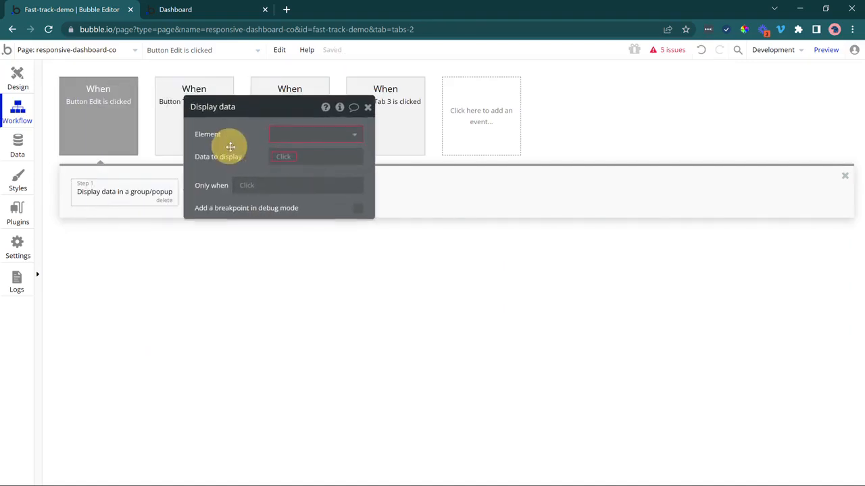
{"action": "left_click", "coordinate": [305, 139]}
{"action": "type", "text": "group"}
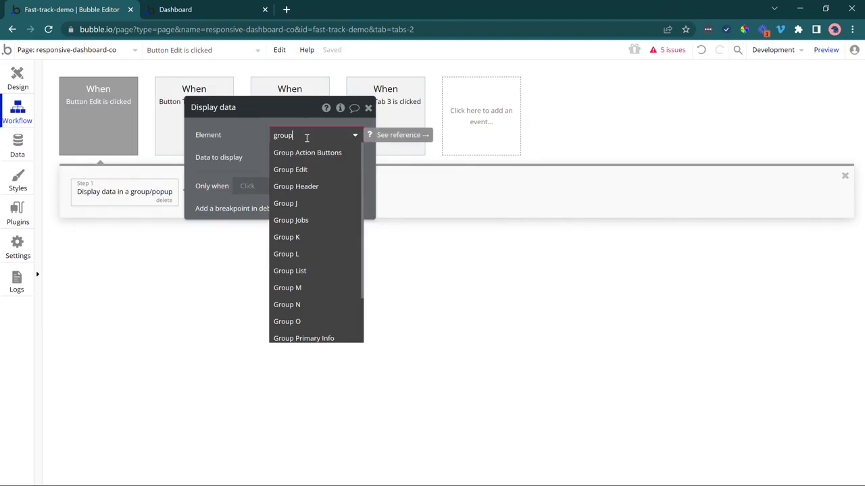
{"action": "type", "text": "edi"}
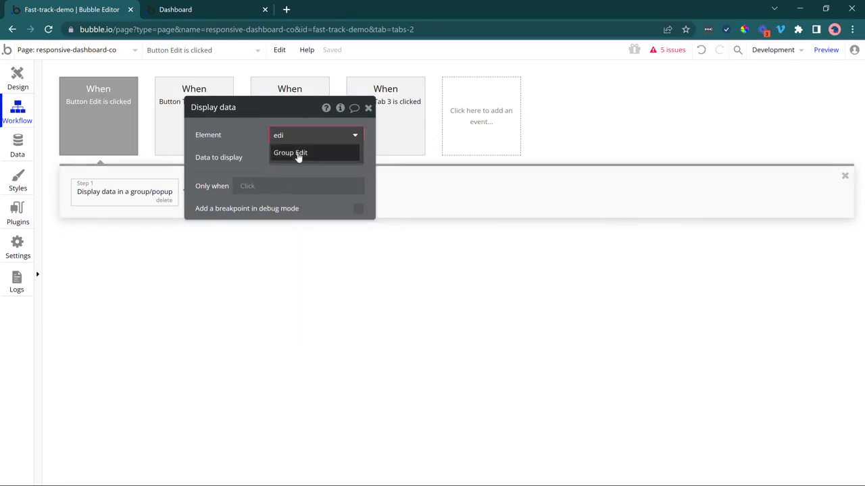
{"action": "left_click", "coordinate": [298, 154]}
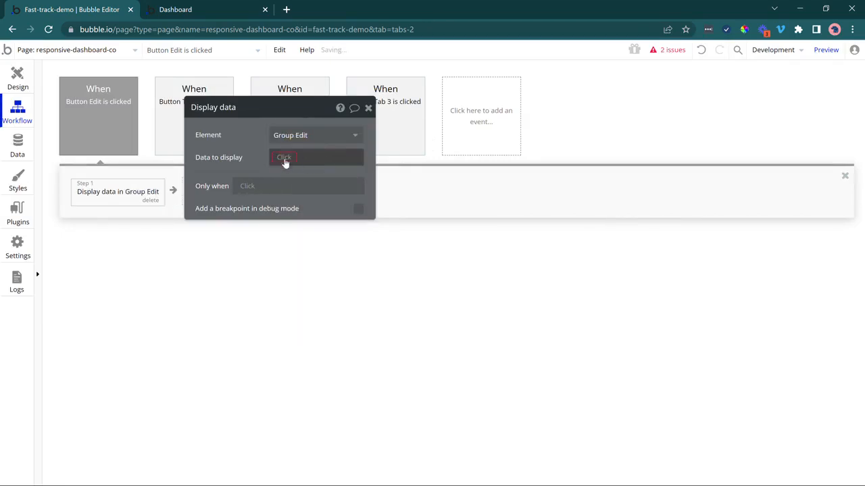
{"action": "left_click", "coordinate": [283, 158]}
{"action": "left_click", "coordinate": [292, 188]}
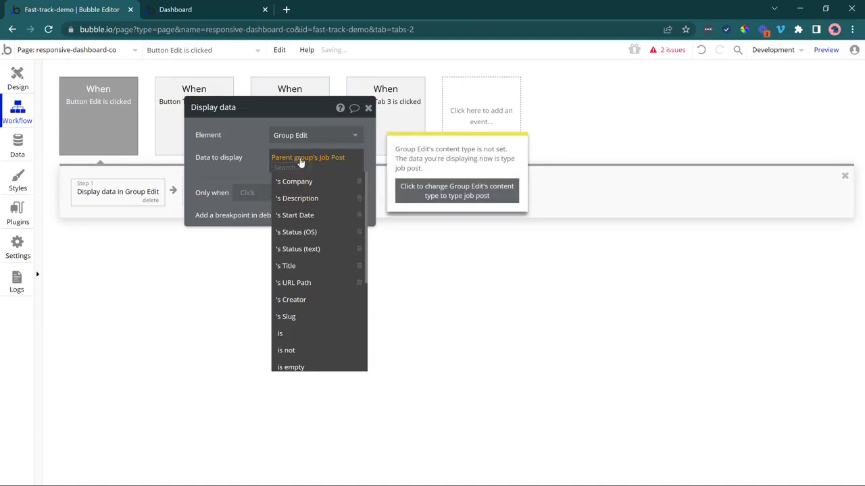
{"action": "left_click", "coordinate": [252, 162]}
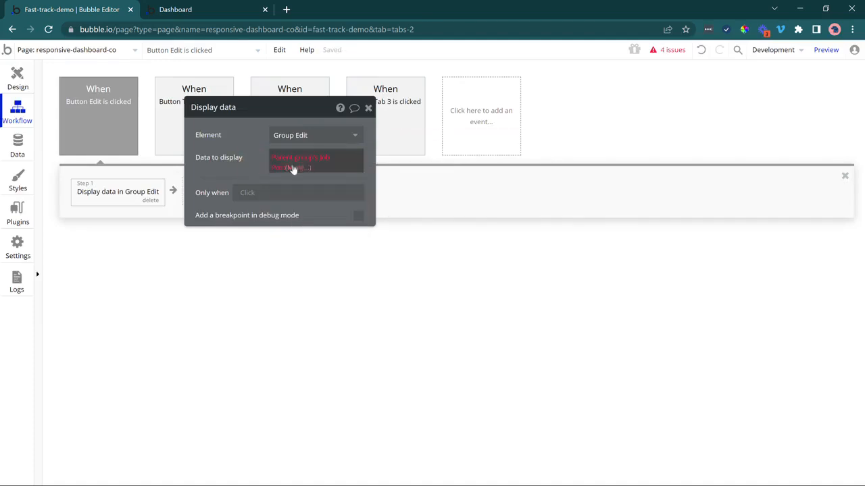
Set the Group Edit form's type of content to Job Post in the page design.
{"action": "left_click", "coordinate": [16, 76]}
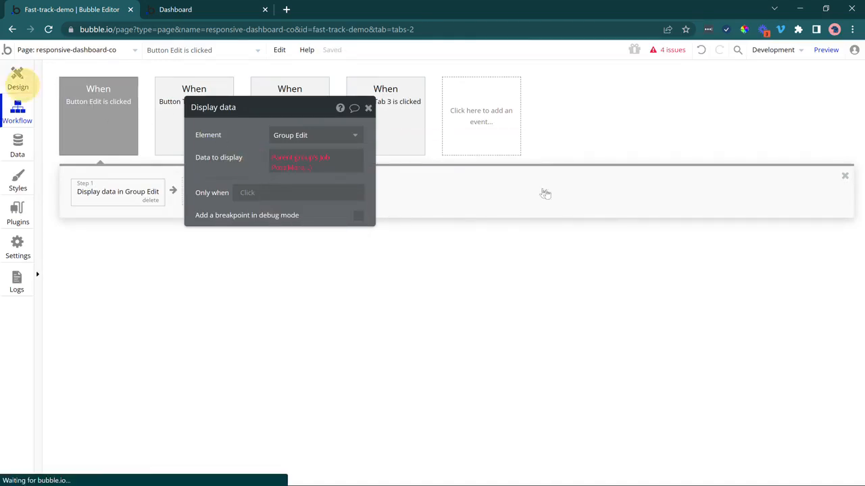
{"action": "left_click", "coordinate": [572, 195]}
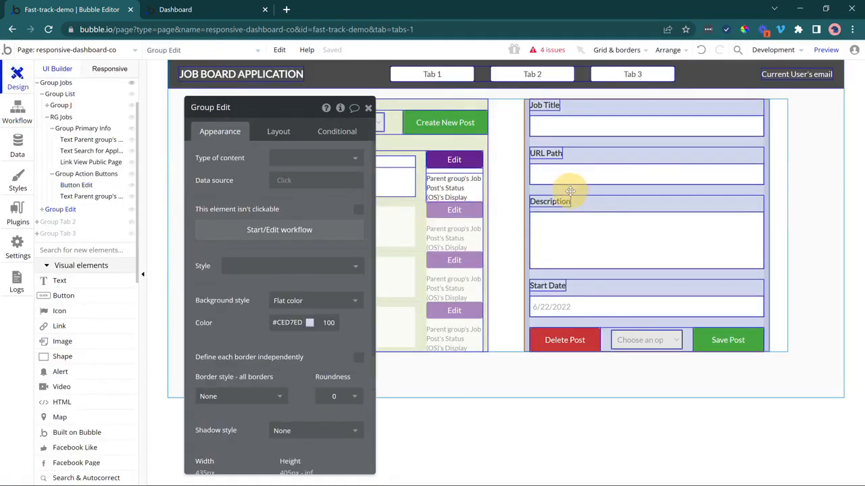
{"action": "left_click", "coordinate": [277, 159]}
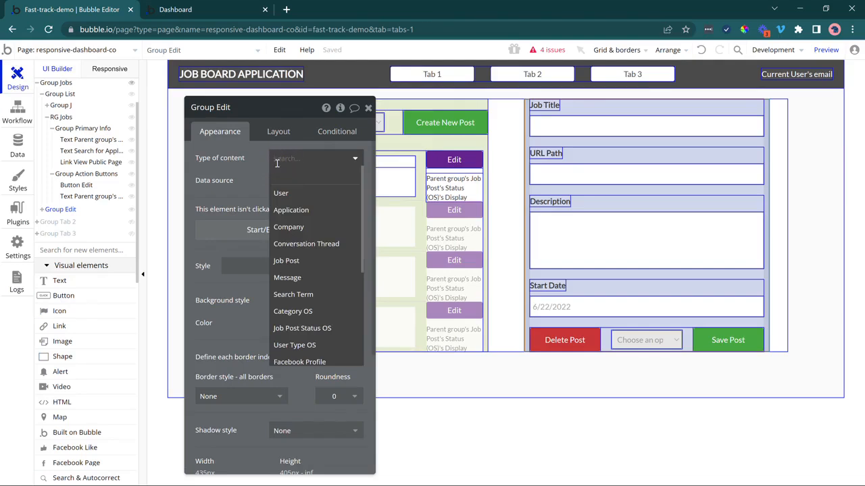
{"action": "left_click", "coordinate": [298, 256]}
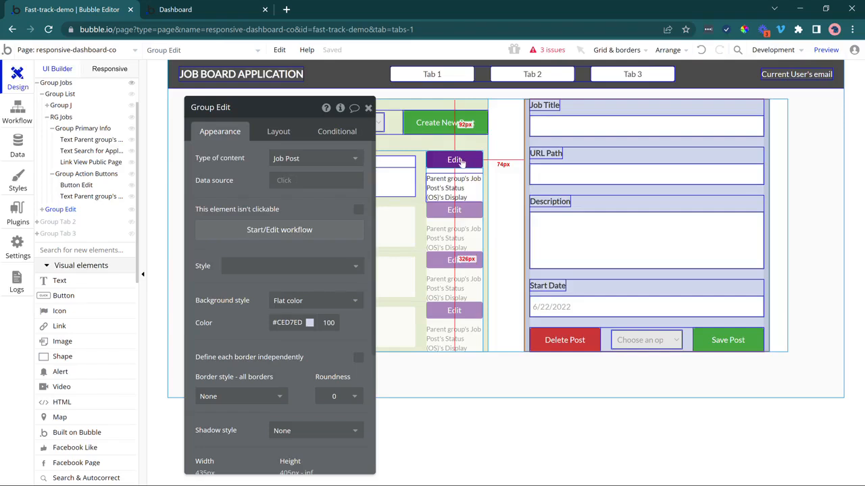
Review the Edit button's Display data action in its workflow, then return to the page design.
{"action": "left_click", "coordinate": [28, 113]}
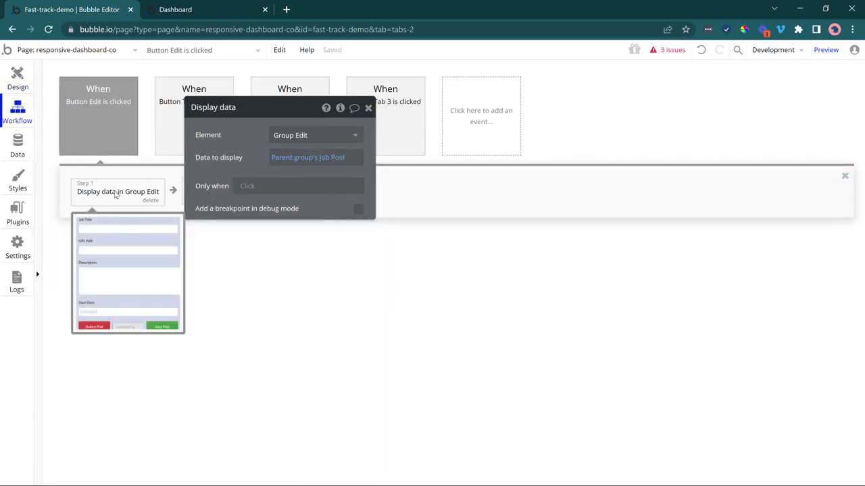
{"action": "left_click_drag", "start_coordinate": [253, 145], "coordinate": [256, 181]}
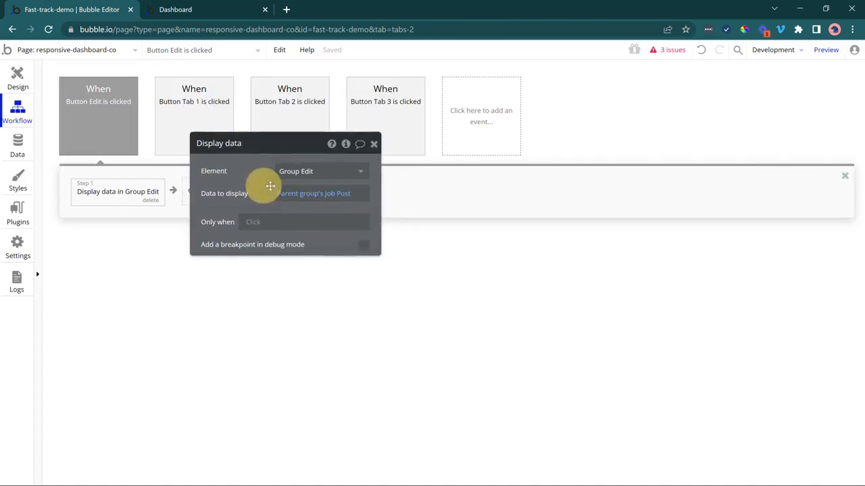
{"action": "mouse_move", "coordinate": [324, 200]}
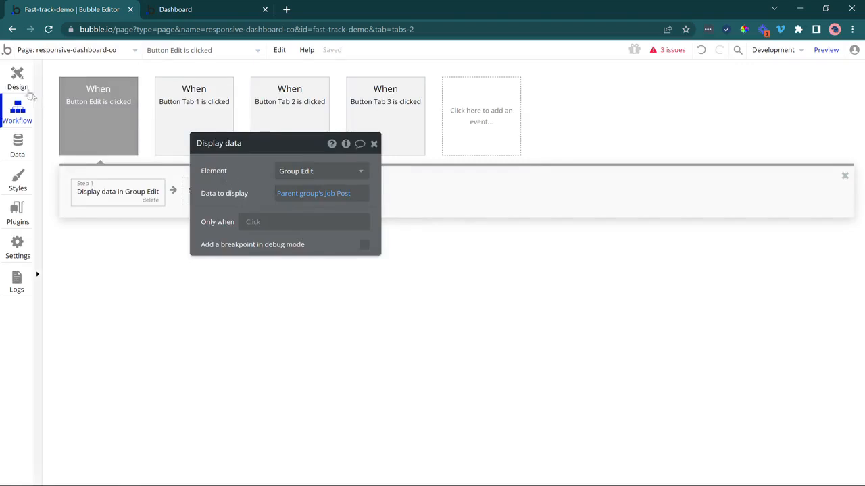
{"action": "left_click", "coordinate": [18, 78]}
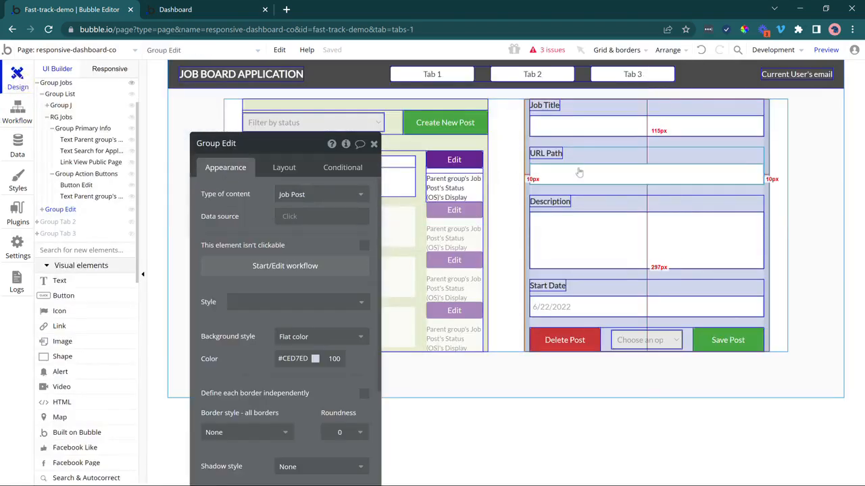
{"action": "left_click", "coordinate": [583, 127]}
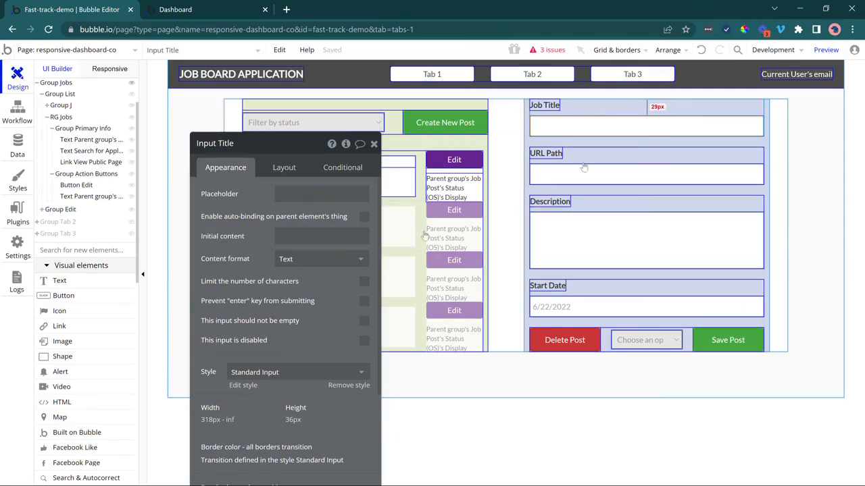
{"action": "left_click", "coordinate": [351, 236]}
{"action": "left_click", "coordinate": [380, 235]}
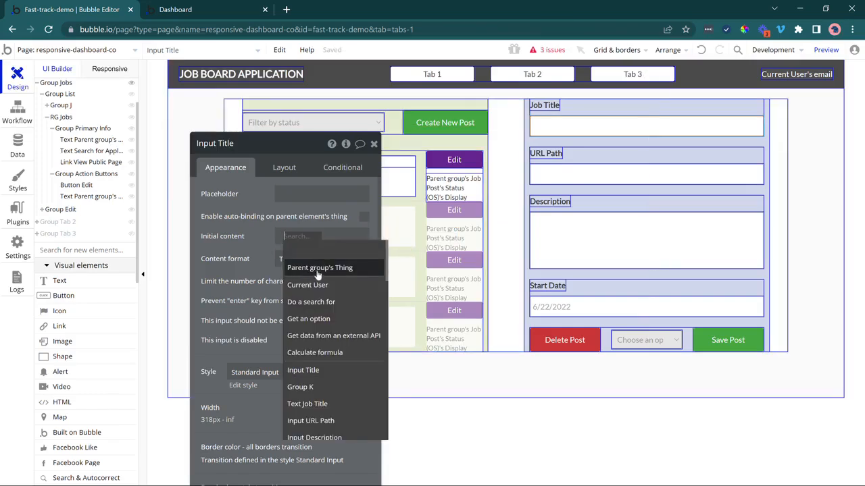
Set the Job Title field's group to content type Job Post with Parent group's Job Post as its data source.
{"action": "left_click", "coordinate": [581, 113]}
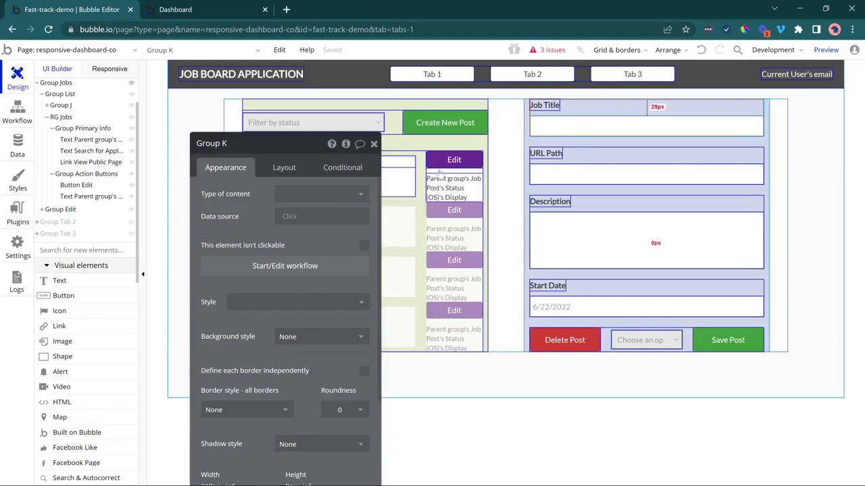
{"action": "left_click", "coordinate": [328, 195]}
{"action": "left_click", "coordinate": [301, 297]}
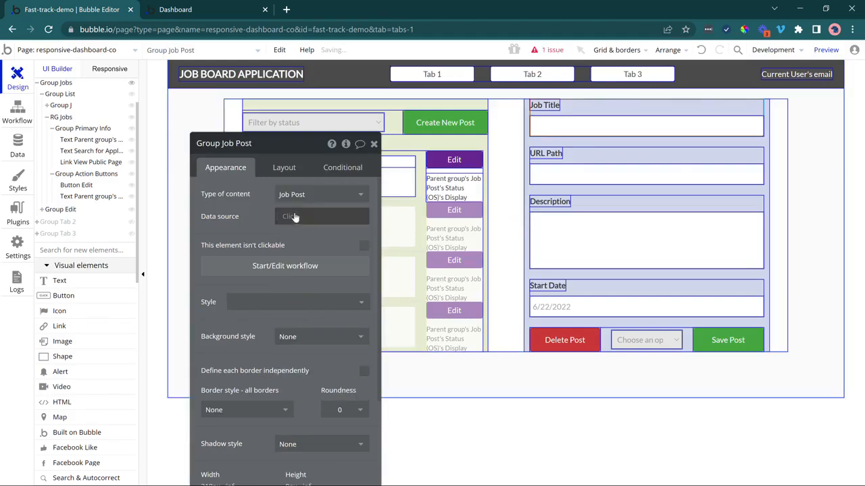
{"action": "left_click", "coordinate": [298, 218]}
{"action": "left_click", "coordinate": [299, 246]}
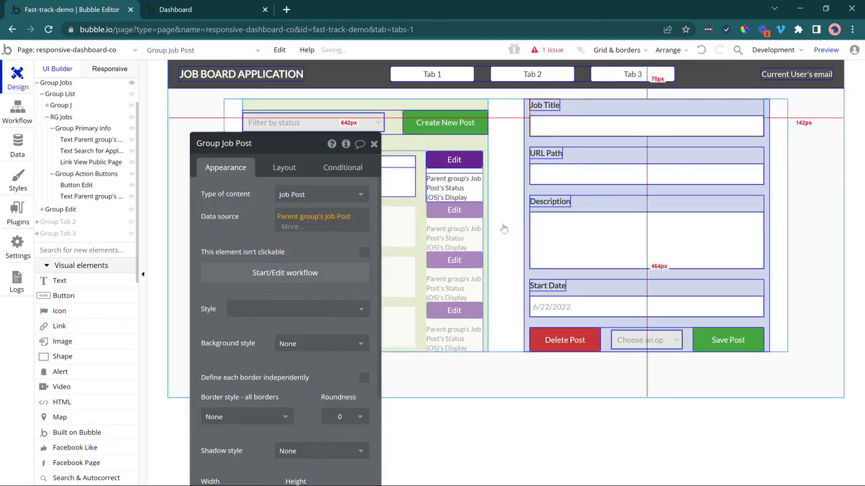
Set the URL Path field's group to content type Job Post with Parent group's Job Post as its data source.
{"action": "left_click", "coordinate": [589, 162]}
{"action": "left_click", "coordinate": [324, 198]}
{"action": "left_click", "coordinate": [295, 297]}
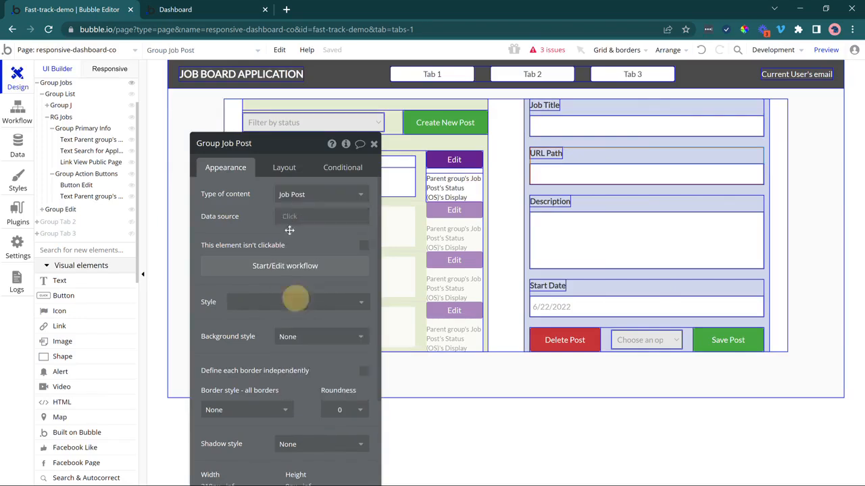
{"action": "left_click", "coordinate": [304, 220]}
{"action": "left_click", "coordinate": [304, 245]}
Set the Description field's group to content type Job Post with Parent group's Job Post as its data source.
{"action": "left_click", "coordinate": [573, 207]}
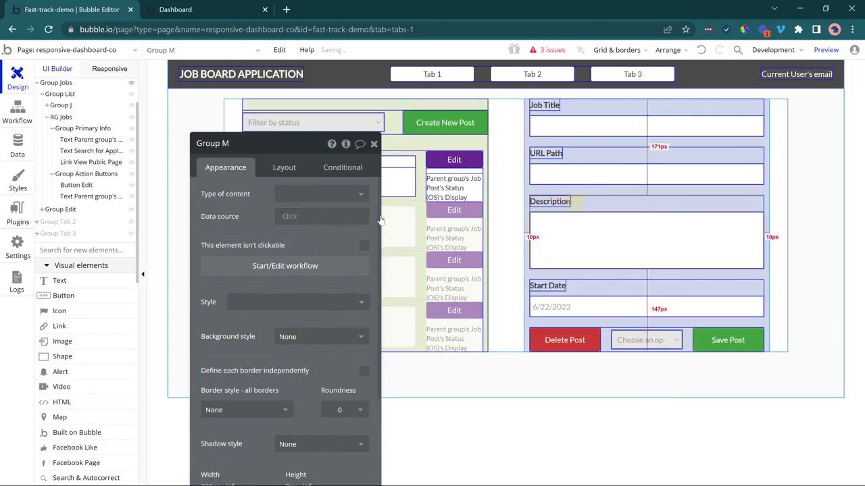
{"action": "left_click", "coordinate": [320, 196]}
{"action": "left_click", "coordinate": [297, 296]}
{"action": "left_click", "coordinate": [290, 219]}
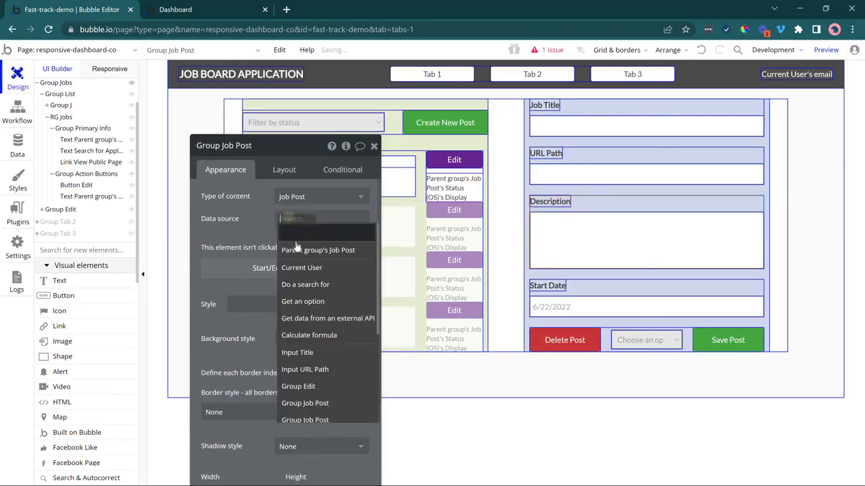
{"action": "left_click", "coordinate": [304, 247]}
Set the Start Date field's group to content type Job Post with Parent group's Job Post as its data source.
{"action": "left_click", "coordinate": [598, 292]}
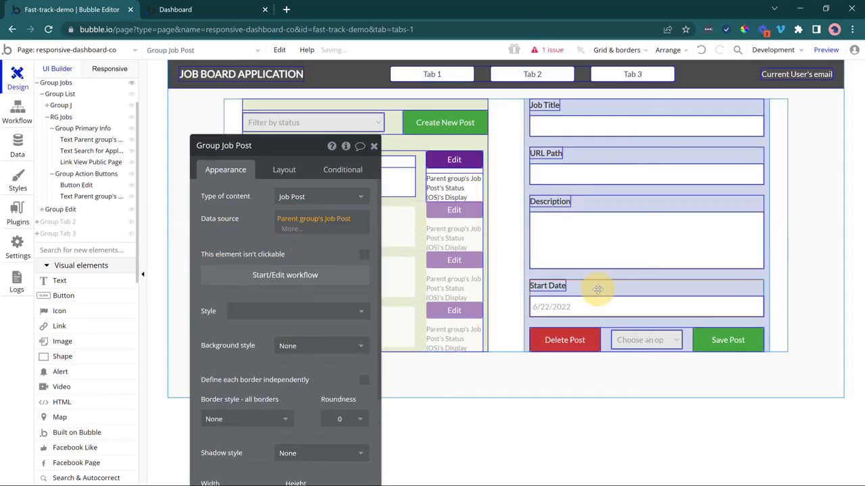
{"action": "left_click", "coordinate": [310, 196]}
{"action": "left_click", "coordinate": [294, 298]}
{"action": "left_click", "coordinate": [290, 226]}
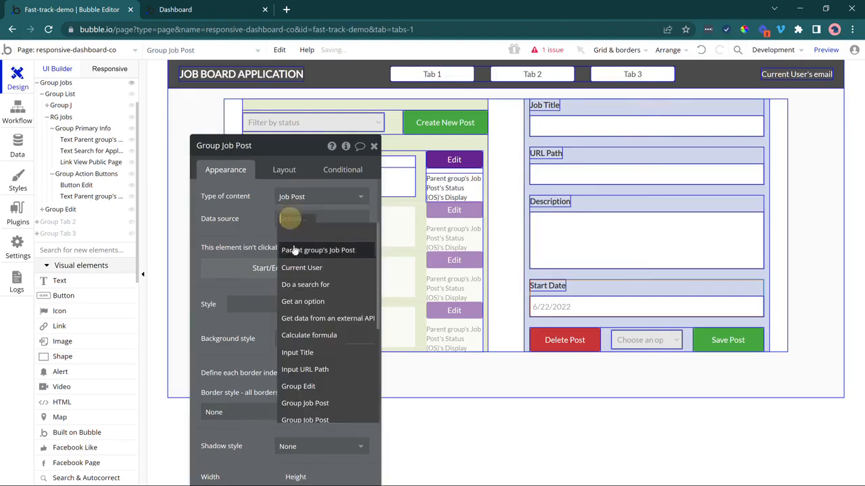
{"action": "left_click", "coordinate": [292, 198]}
Set the group holding the Delete Post and Save Post buttons to content type Job Post with Parent group's Job Post as its data source.
{"action": "left_click", "coordinate": [604, 339]}
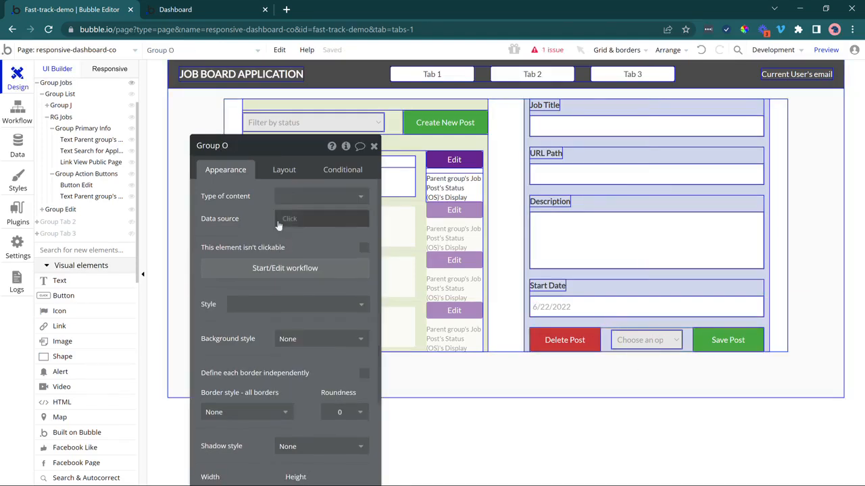
{"action": "left_click", "coordinate": [311, 196]}
{"action": "left_click", "coordinate": [303, 298]}
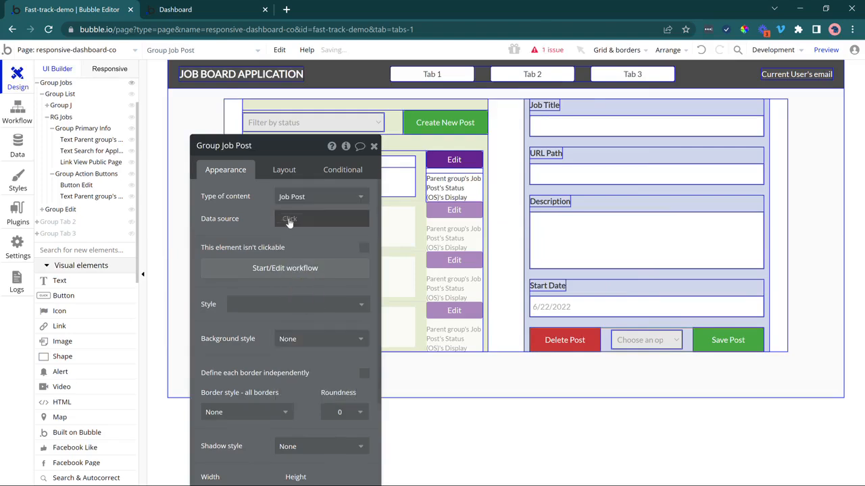
{"action": "left_click", "coordinate": [297, 219]}
{"action": "left_click", "coordinate": [291, 245]}
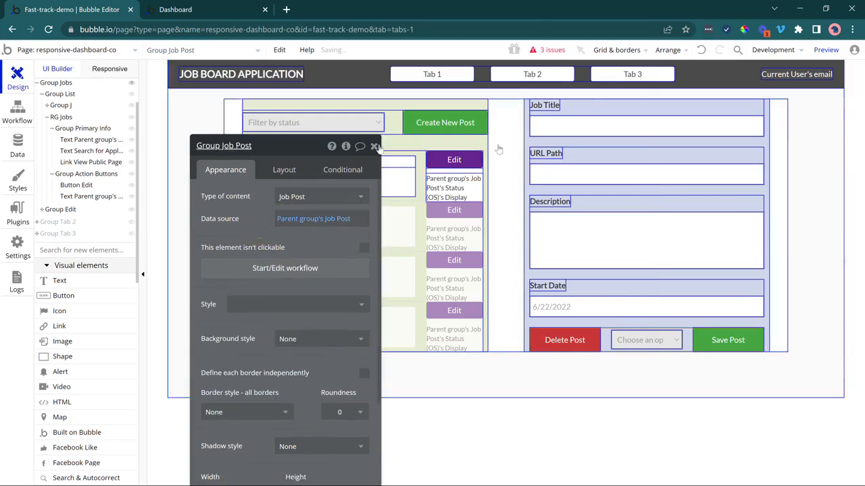
Set the Job Title input's initial content to Parent group's Job Post's Title.
{"action": "left_click", "coordinate": [567, 129]}
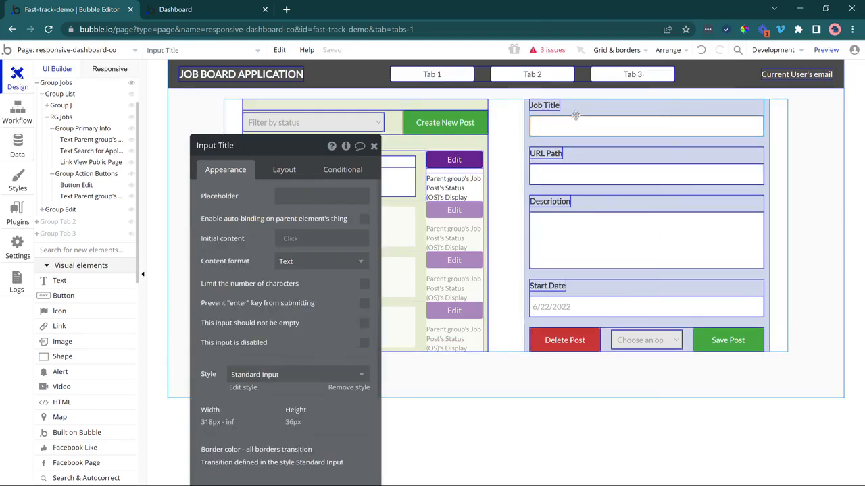
{"action": "left_click", "coordinate": [574, 113]}
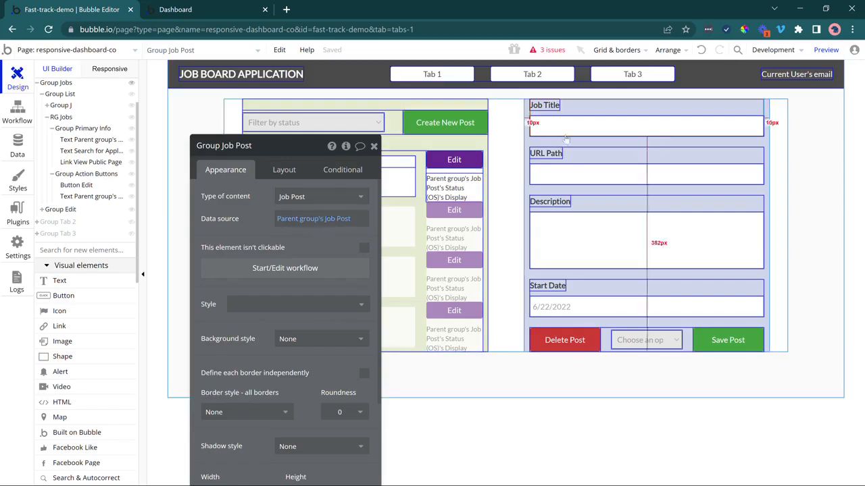
{"action": "left_click", "coordinate": [566, 132]}
{"action": "left_click", "coordinate": [321, 239]}
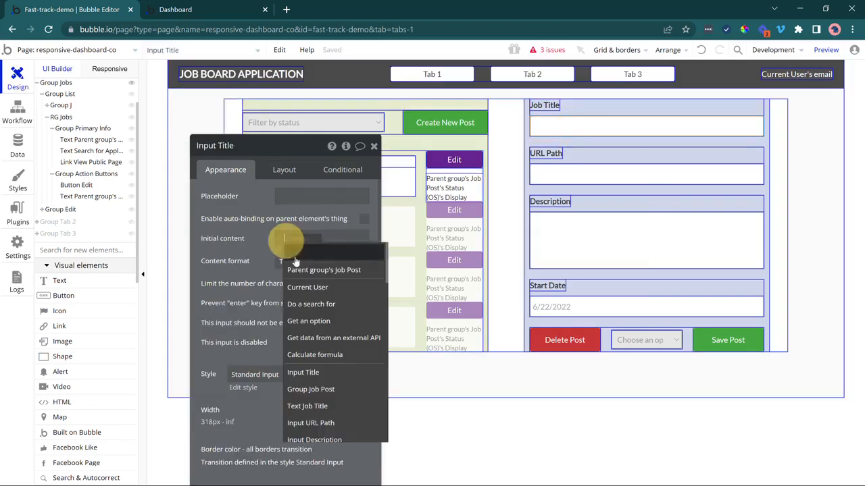
{"action": "left_click", "coordinate": [338, 276]}
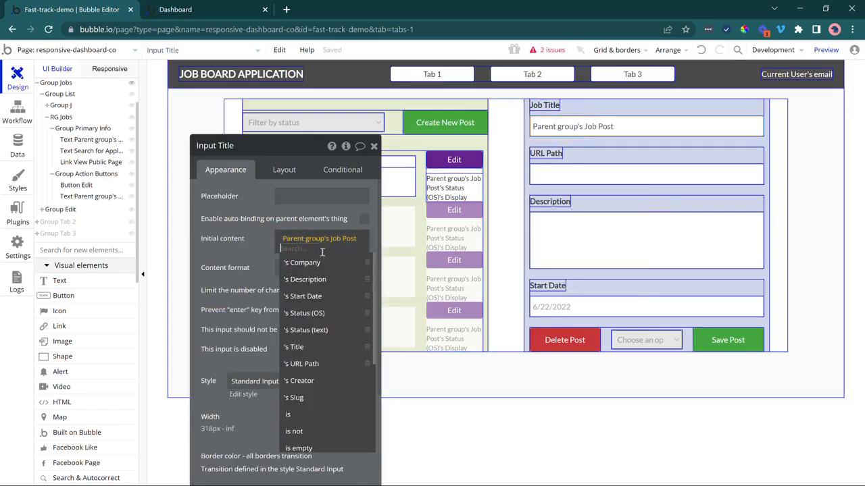
{"action": "left_click", "coordinate": [314, 348]}
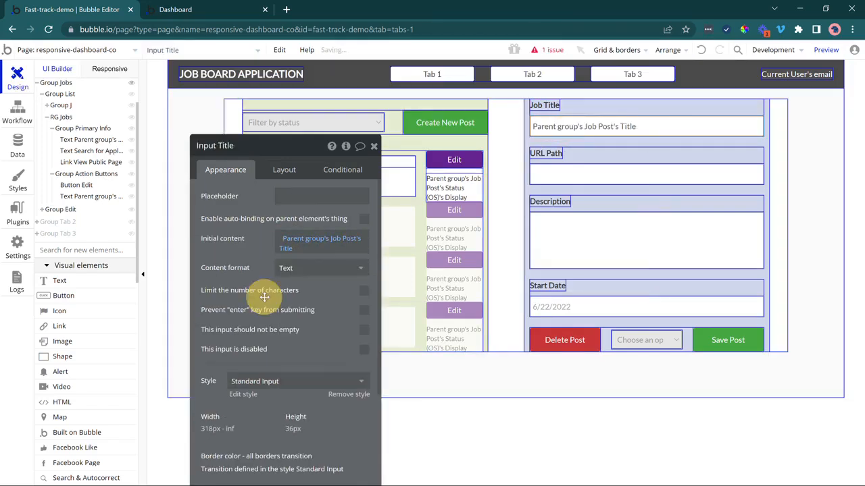
Set the URL Path input's initial content to Parent group's Job Post's URL Path.
{"action": "left_click", "coordinate": [542, 178]}
{"action": "left_click", "coordinate": [370, 240]}
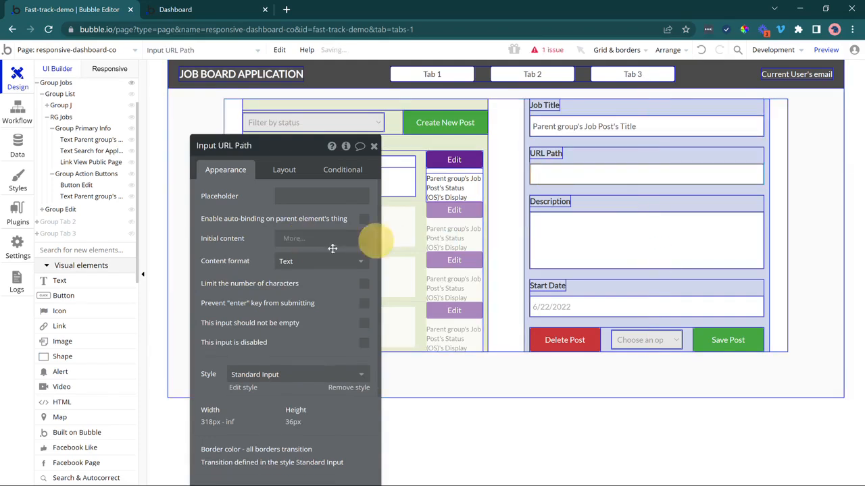
{"action": "left_click", "coordinate": [316, 277]}
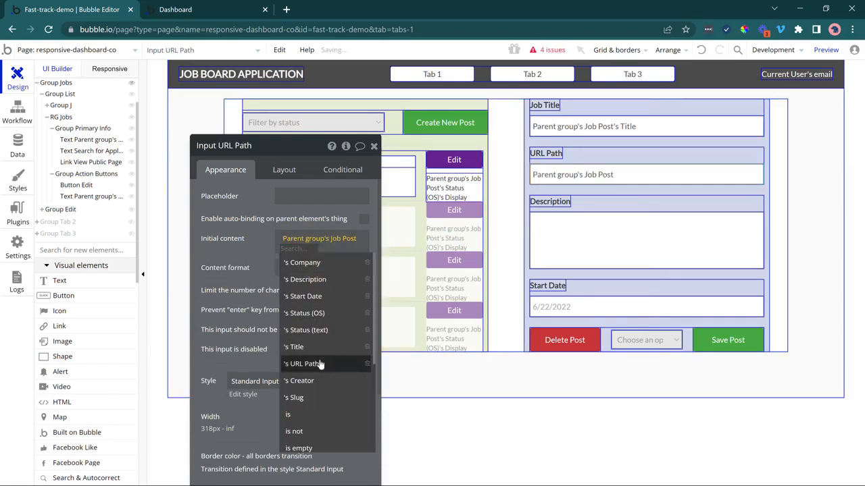
{"action": "left_click", "coordinate": [319, 363]}
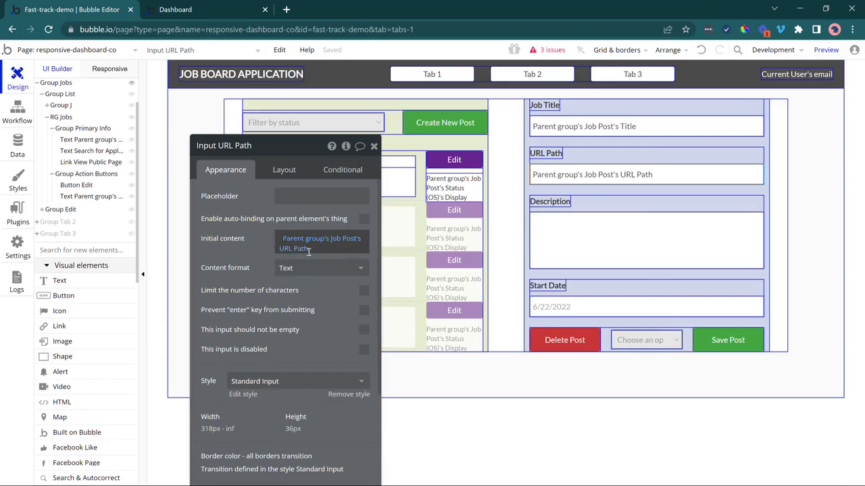
Set the Description input's initial content to Parent group's Job Post's Description.
{"action": "left_click", "coordinate": [553, 232]}
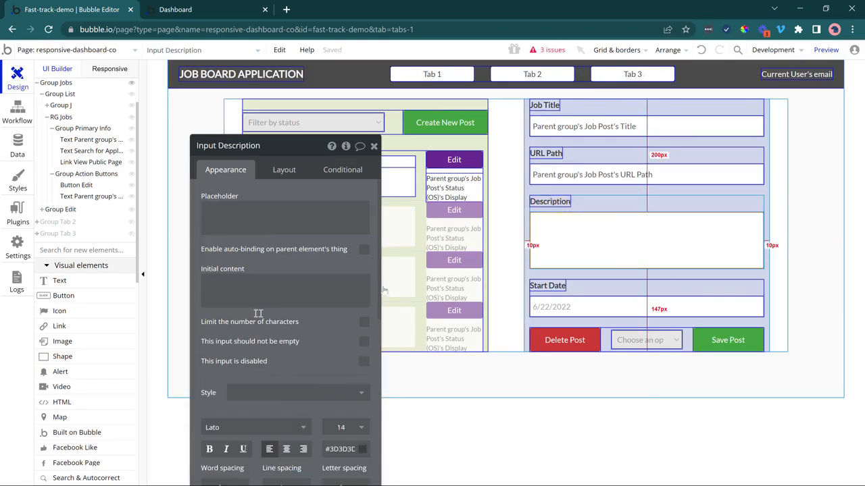
{"action": "left_click", "coordinate": [267, 289]}
{"action": "left_click", "coordinate": [379, 280]}
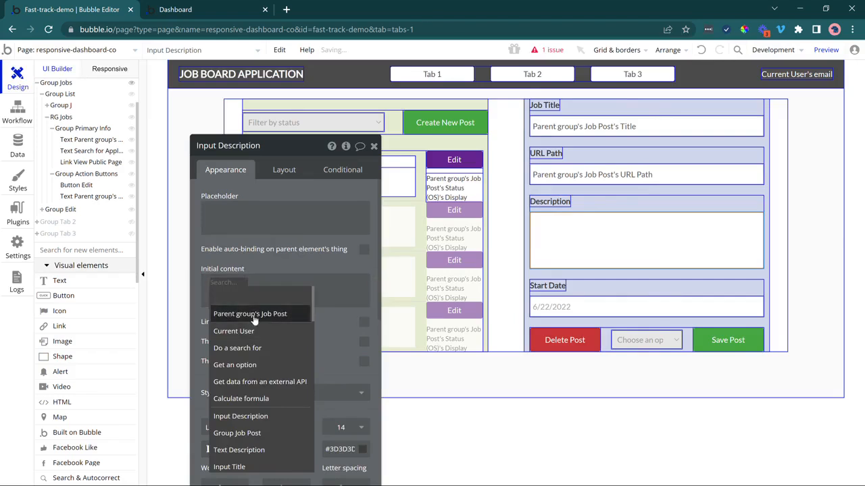
{"action": "left_click", "coordinate": [254, 315]}
{"action": "left_click", "coordinate": [301, 311]}
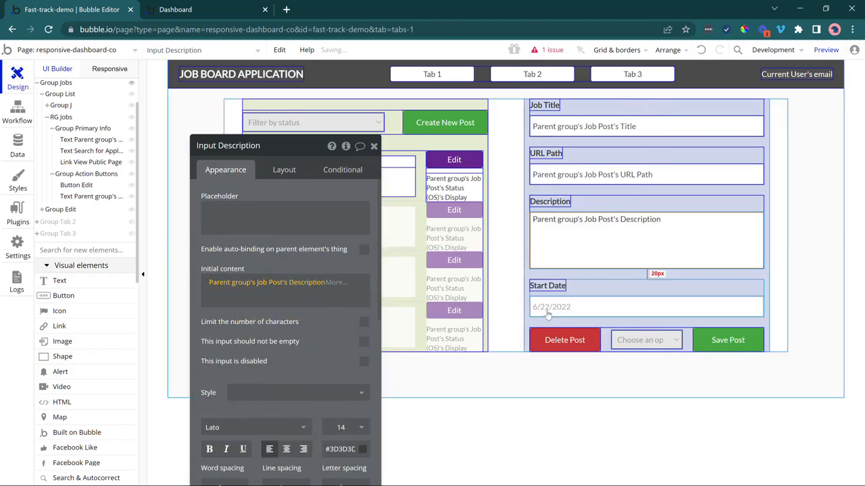
Set the Start Date picker's initial content to Parent group's Job Post's Start Date.
{"action": "left_click", "coordinate": [547, 315]}
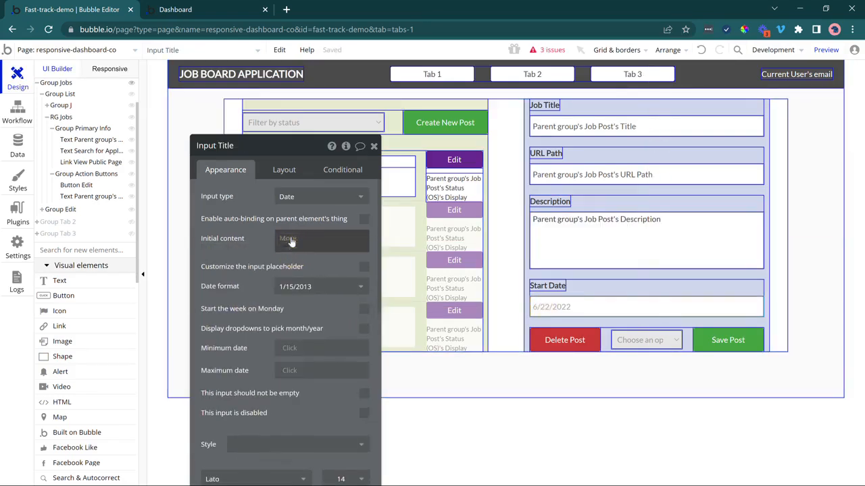
{"action": "left_click", "coordinate": [290, 241]}
{"action": "left_click", "coordinate": [296, 275]}
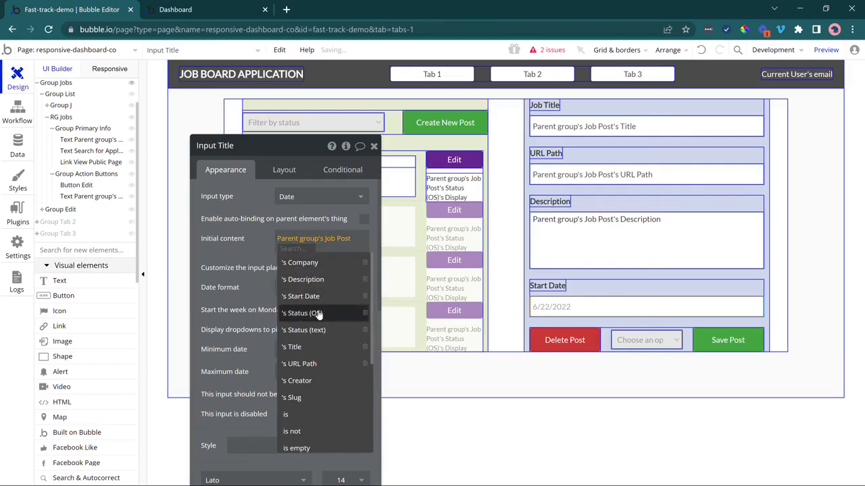
{"action": "left_click", "coordinate": [301, 296]}
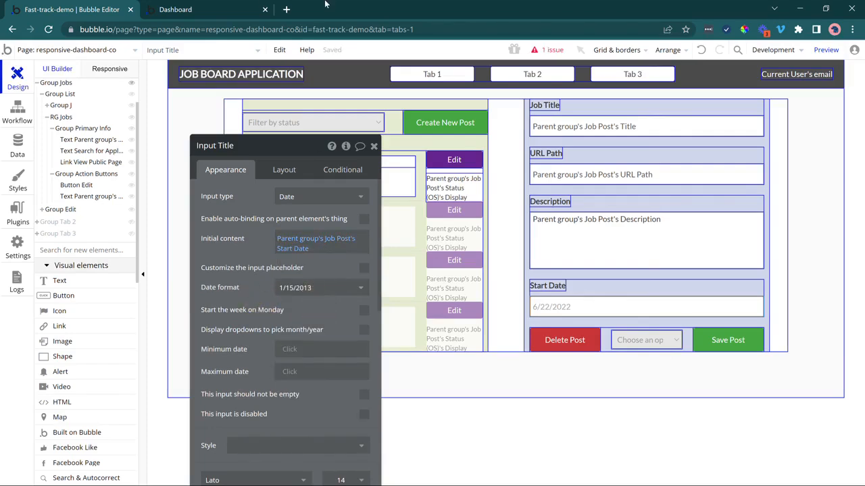
In the Dashboard preview, test Edit for the Grant Writer, Math Professor, Dean of Students and Assistant Professor posts.
{"action": "left_click", "coordinate": [216, 9]}
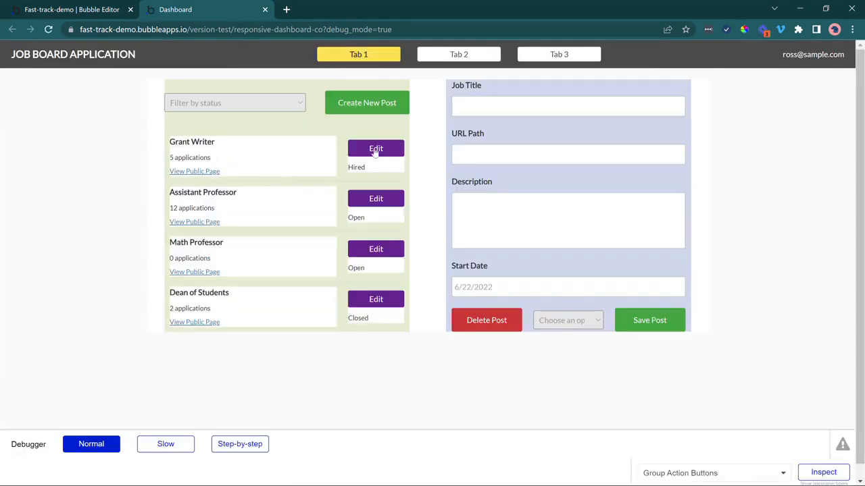
{"action": "left_click", "coordinate": [376, 150]}
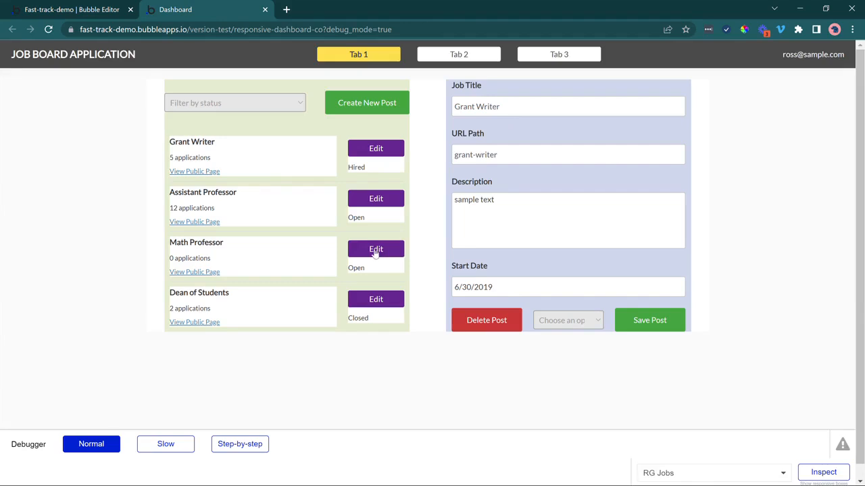
{"action": "left_click", "coordinate": [376, 250]}
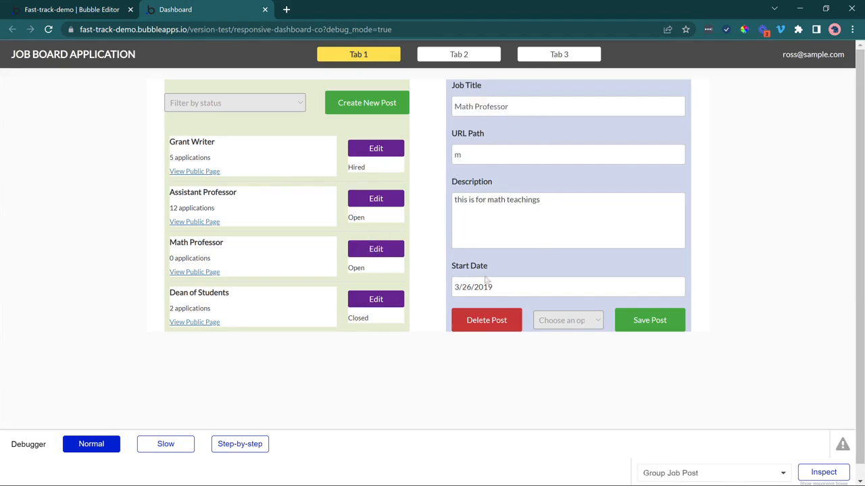
{"action": "left_click", "coordinate": [395, 297]}
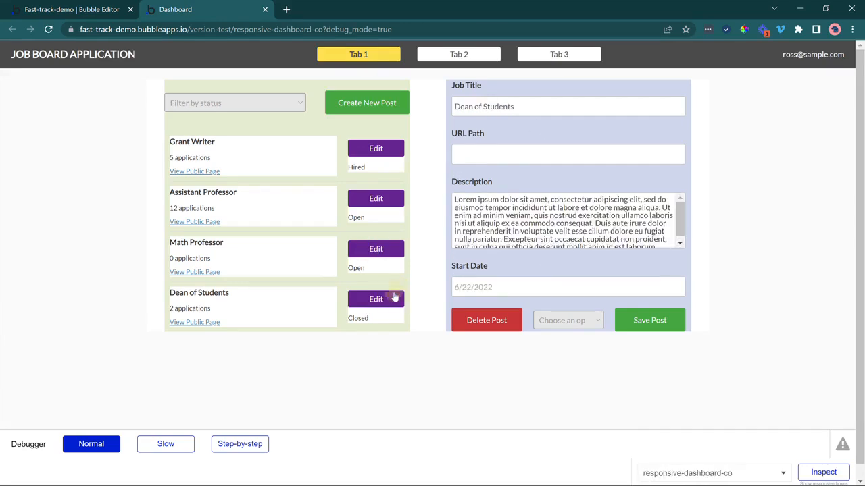
{"action": "left_click", "coordinate": [381, 201]}
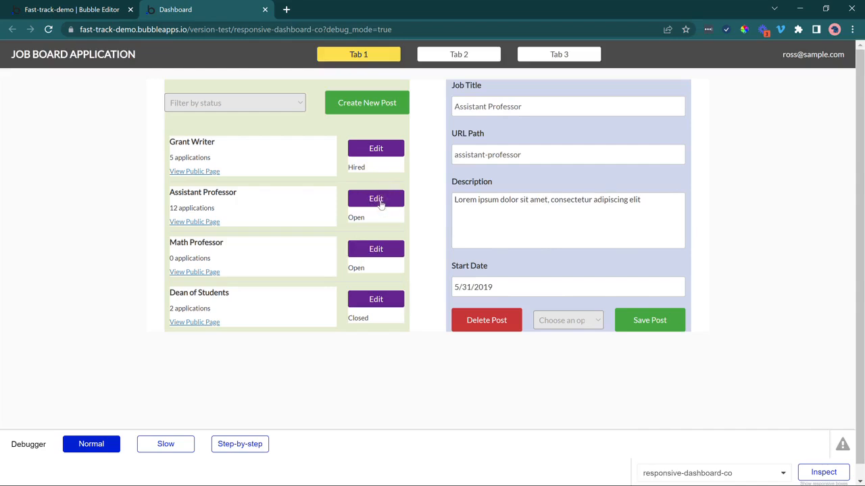
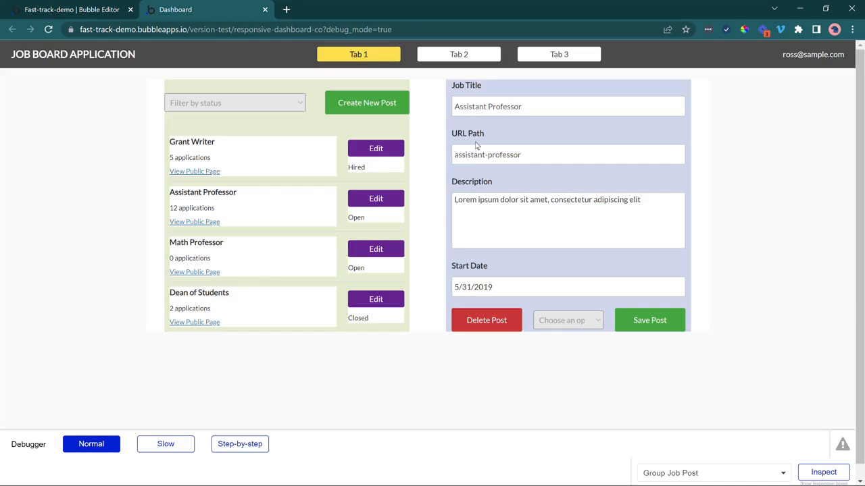
Back in the Bubble editor, make Group Edit not visible on page load.
{"action": "left_click", "coordinate": [82, 6]}
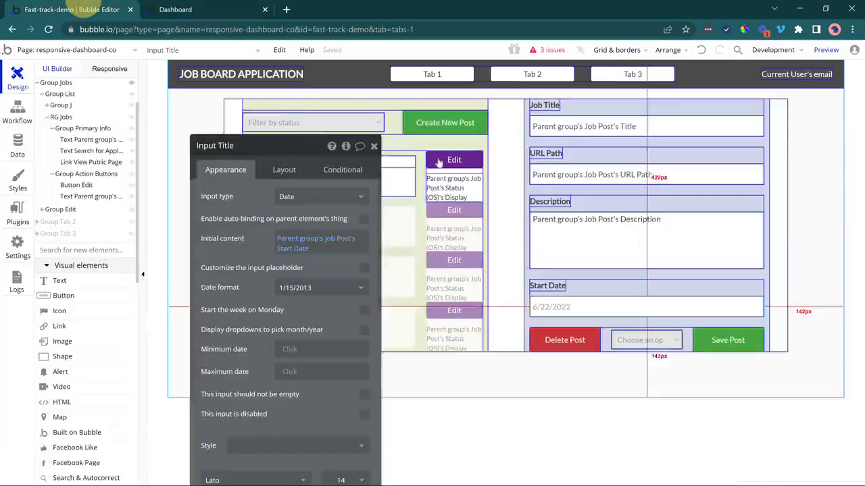
{"action": "left_click", "coordinate": [531, 194]}
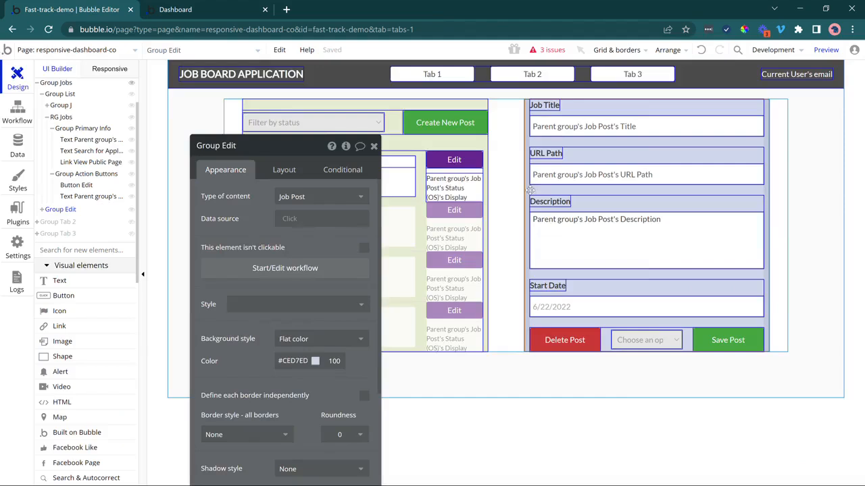
{"action": "left_click", "coordinate": [297, 171]}
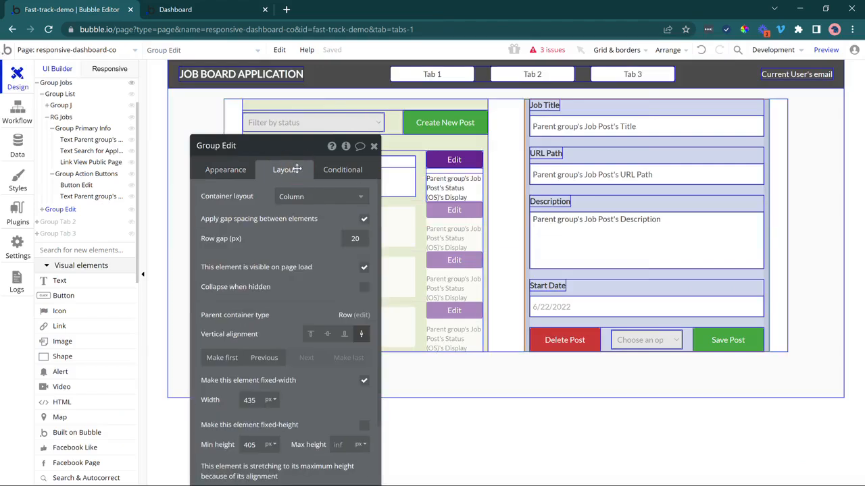
{"action": "left_click", "coordinate": [363, 268]}
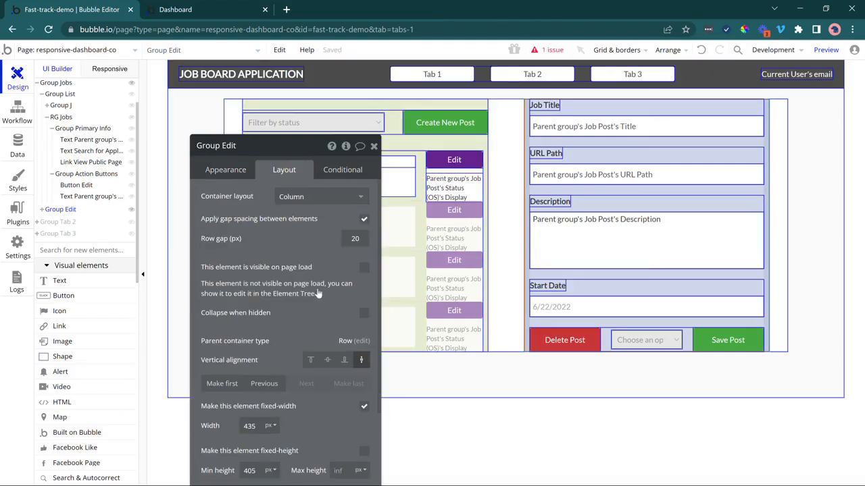
Add a condition to Group Edit that makes the element visible when This Group's Job Post is not empty.
{"action": "left_click", "coordinate": [323, 170]}
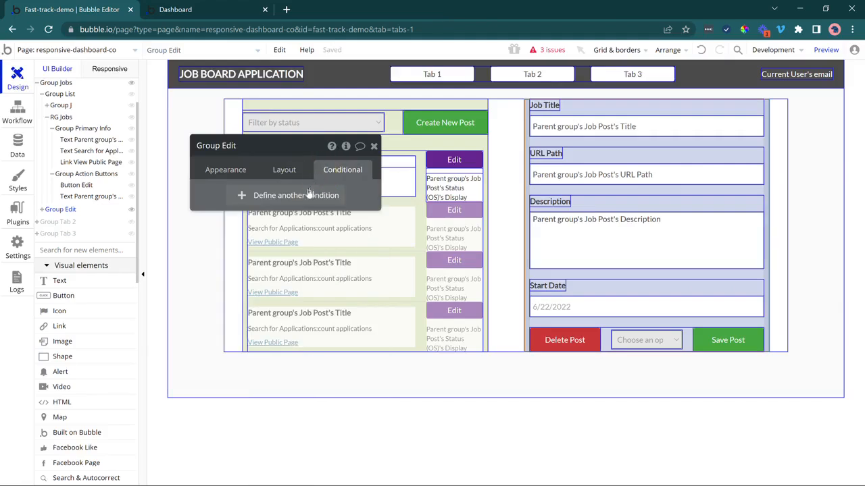
{"action": "left_click", "coordinate": [306, 195]}
{"action": "left_click", "coordinate": [243, 203]}
{"action": "left_click", "coordinate": [236, 215]}
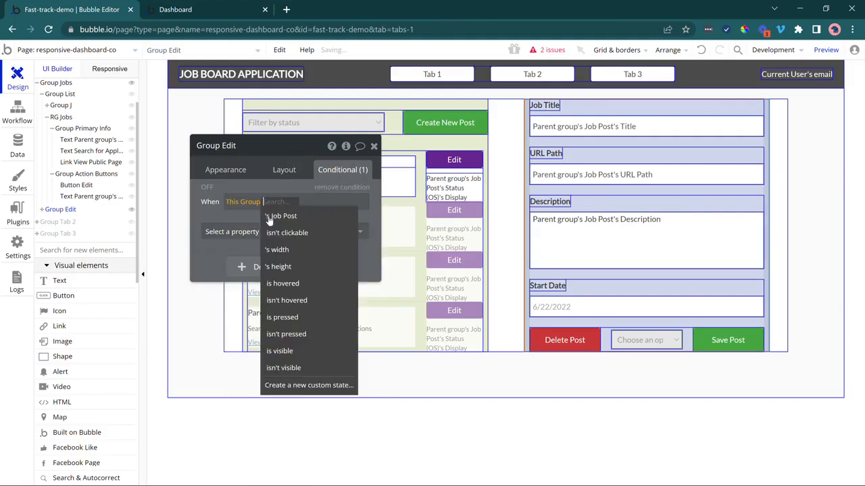
{"action": "left_click", "coordinate": [280, 216]}
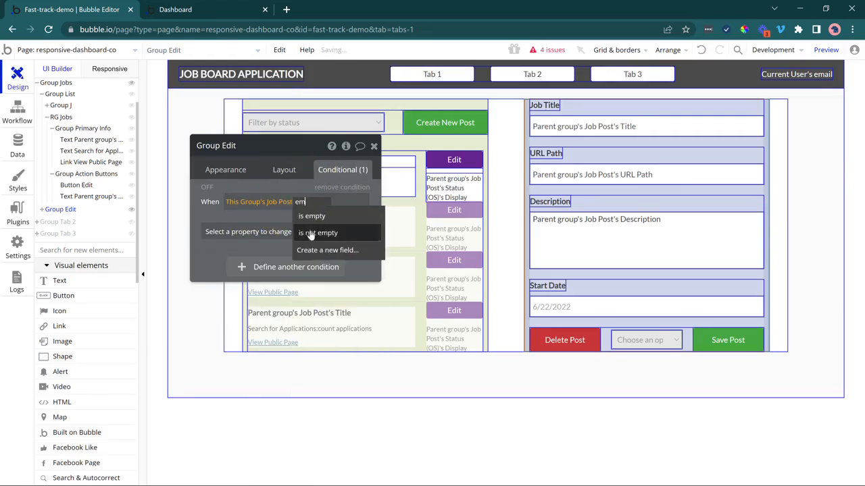
{"action": "left_click", "coordinate": [307, 232]}
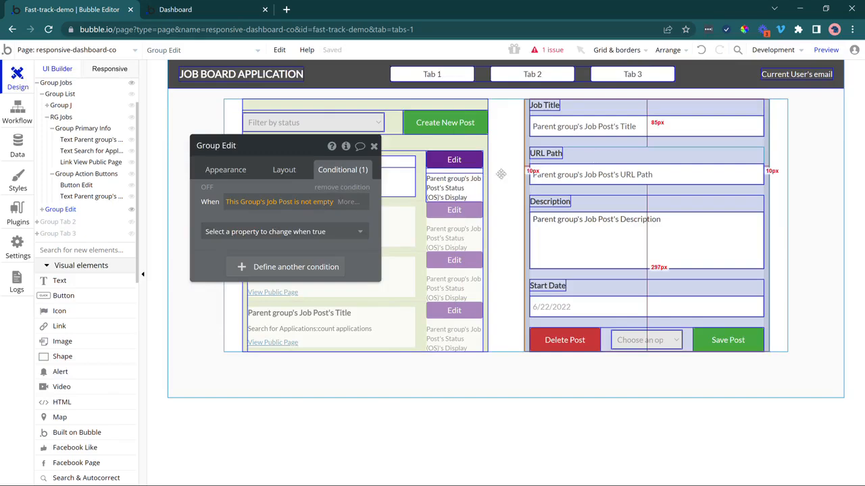
{"action": "left_click", "coordinate": [267, 231]}
{"action": "left_click", "coordinate": [348, 263]}
{"action": "left_click", "coordinate": [353, 230]}
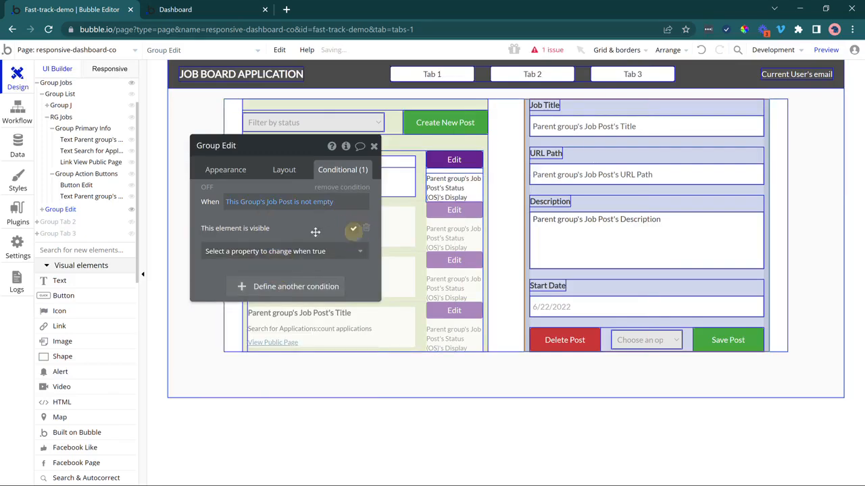
Reload the Dashboard preview and test Edit for the Grant Writer post, then return to the Bubble editor.
{"action": "left_click", "coordinate": [210, 9]}
{"action": "key", "text": "F5"}
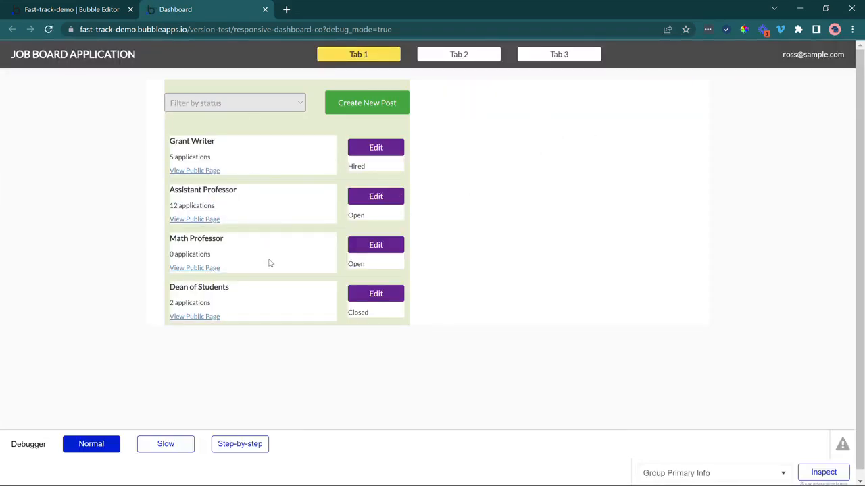
{"action": "left_click", "coordinate": [375, 148]}
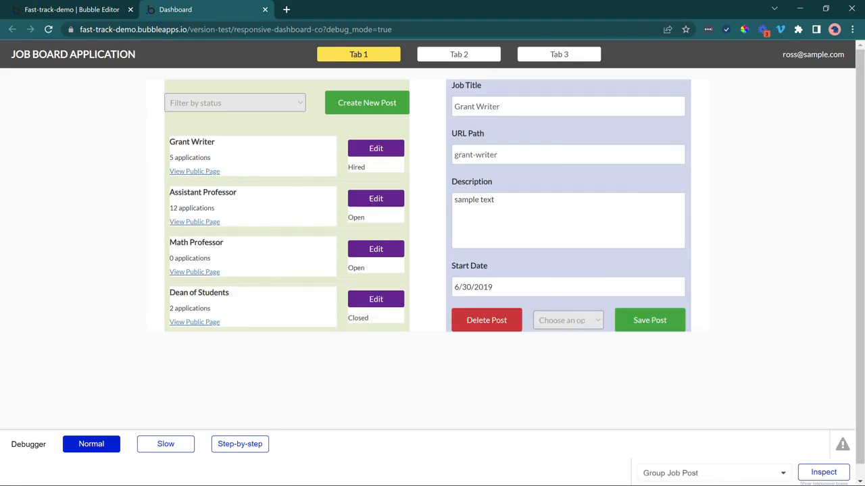
{"action": "left_click", "coordinate": [106, 5]}
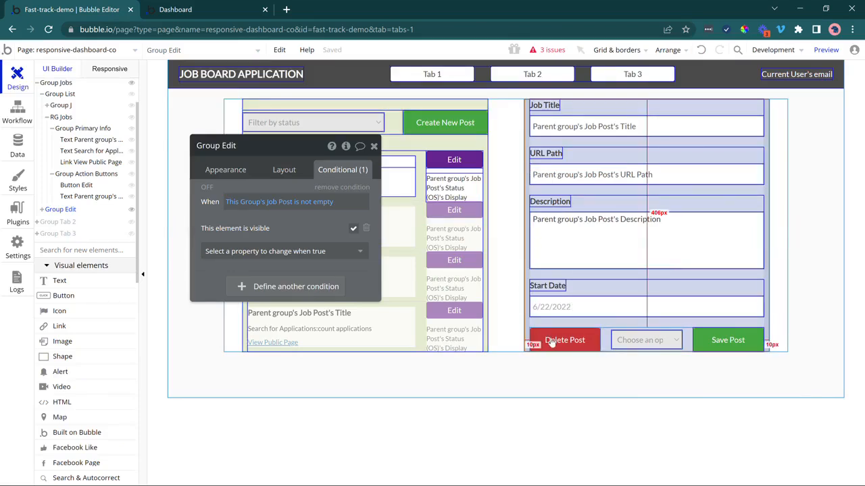
Give the dropdown between Delete Post and Save Post dynamic choices of type Job Post Status OS.
{"action": "left_click", "coordinate": [626, 344]}
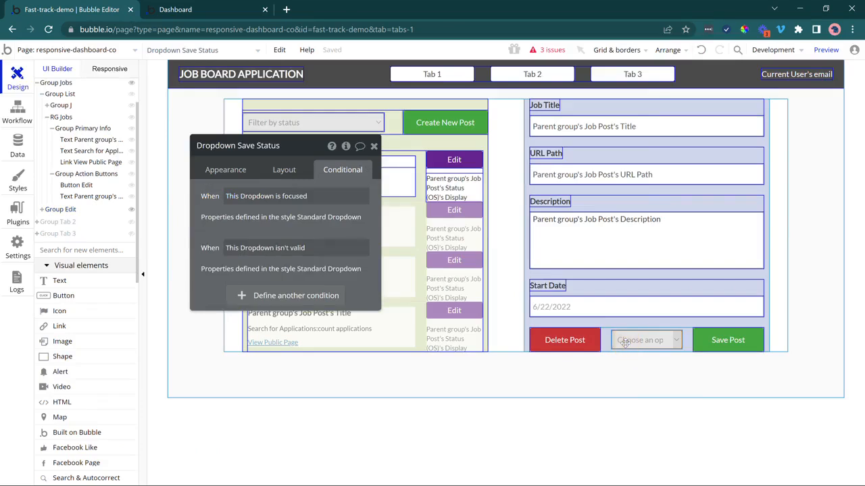
{"action": "left_click", "coordinate": [228, 170]}
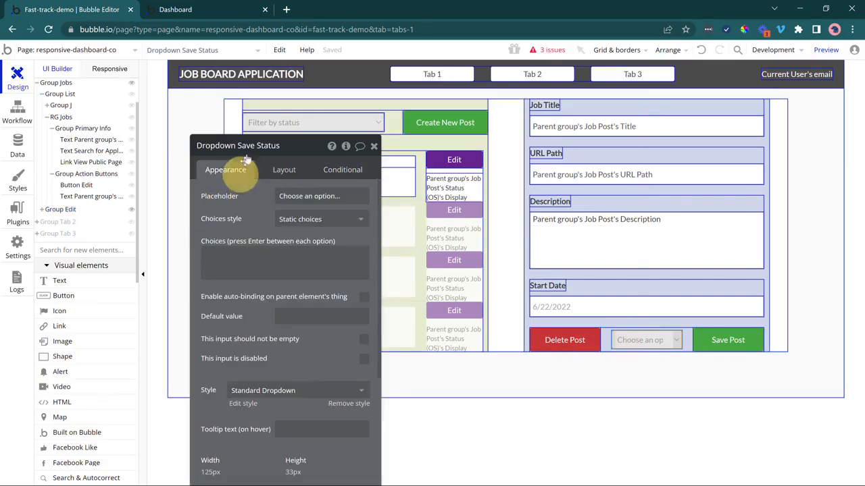
{"action": "left_click", "coordinate": [304, 219]}
{"action": "left_click", "coordinate": [301, 250]}
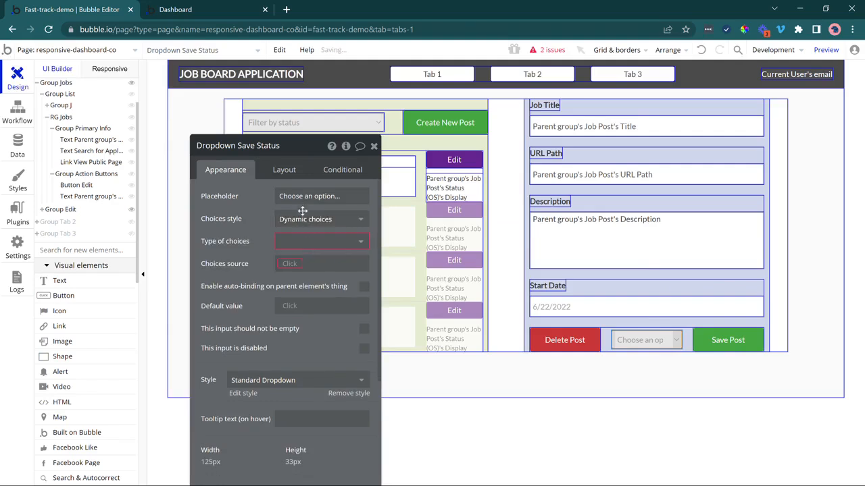
{"action": "left_click", "coordinate": [360, 241]}
{"action": "left_click", "coordinate": [338, 384]}
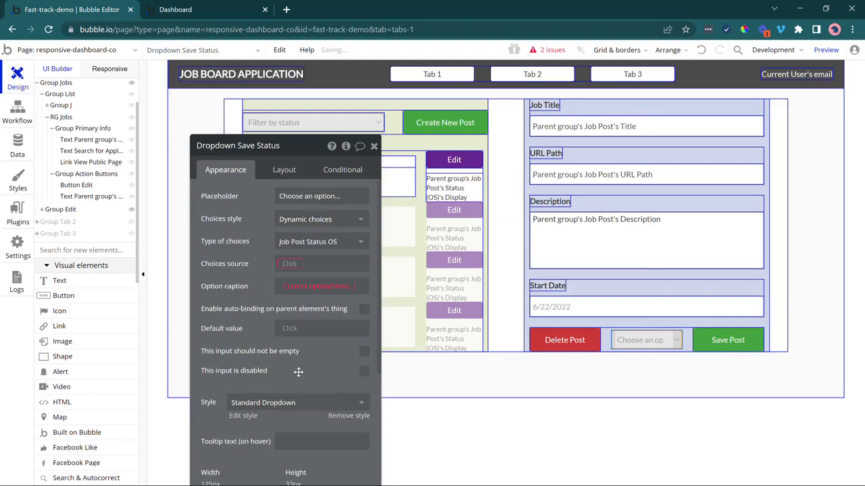
Set the status dropdown's choices source to All Job Post Status OS and its option caption to Current option's Display.
{"action": "left_click", "coordinate": [287, 263]}
{"action": "left_click", "coordinate": [297, 276]}
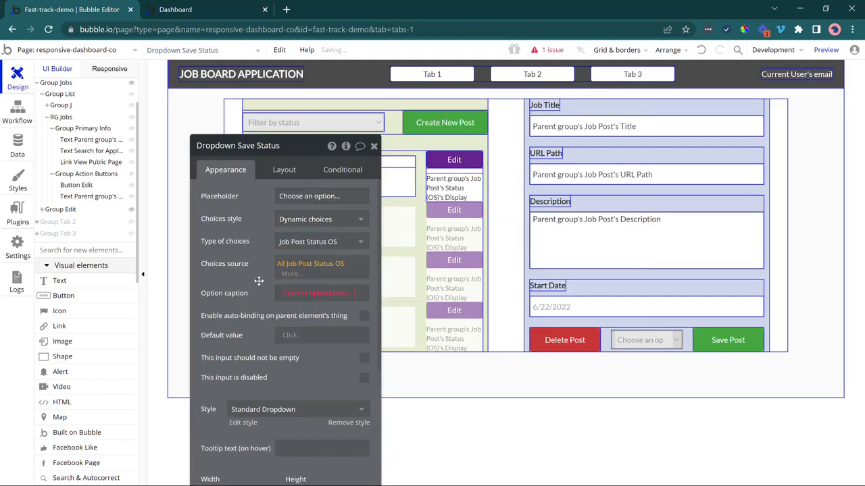
{"action": "left_click", "coordinate": [348, 293]}
{"action": "left_click", "coordinate": [297, 307]}
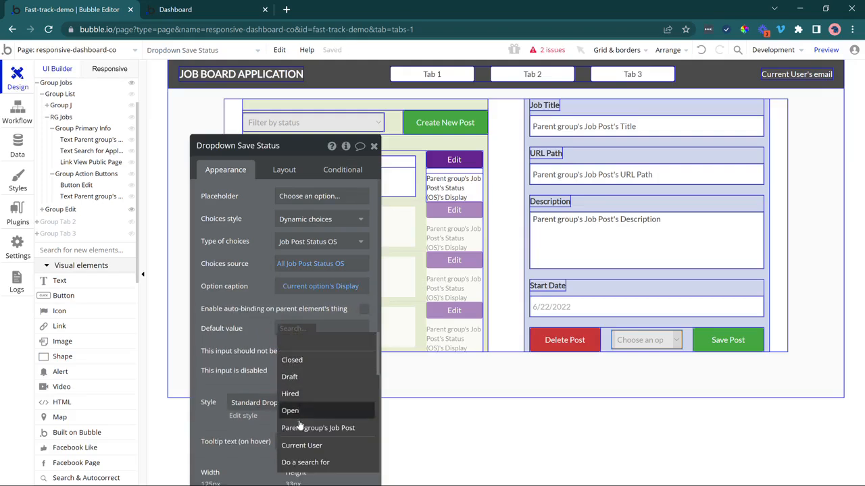
Set the status dropdown's default value to Parent group's Job Post's Status (OS) and its placeholder to "Status".
{"action": "left_click", "coordinate": [307, 427]}
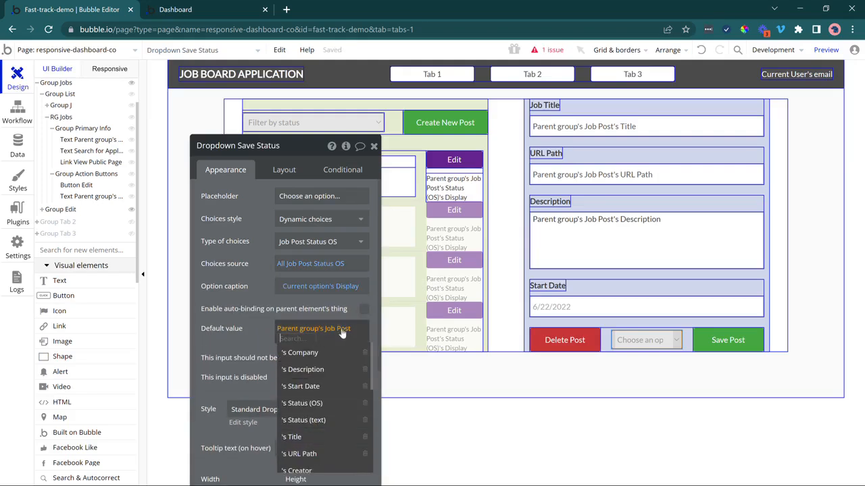
{"action": "left_click", "coordinate": [302, 403]}
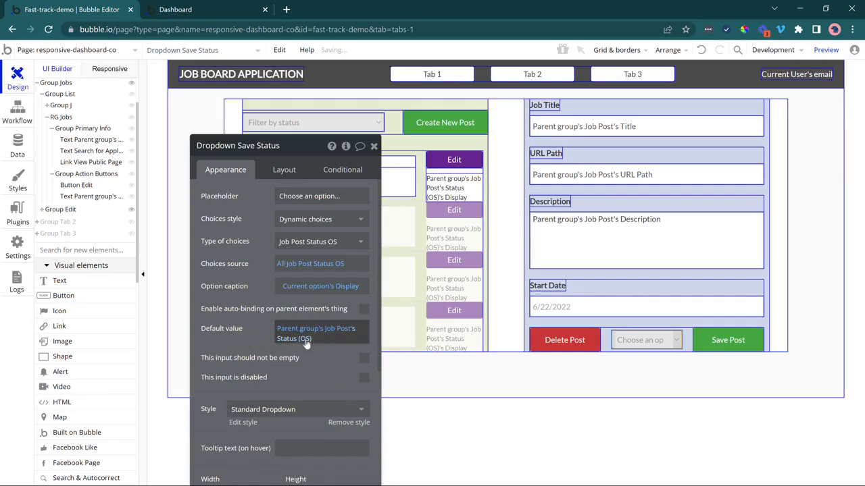
{"action": "left_click", "coordinate": [301, 198]}
{"action": "type", "text": "St"}
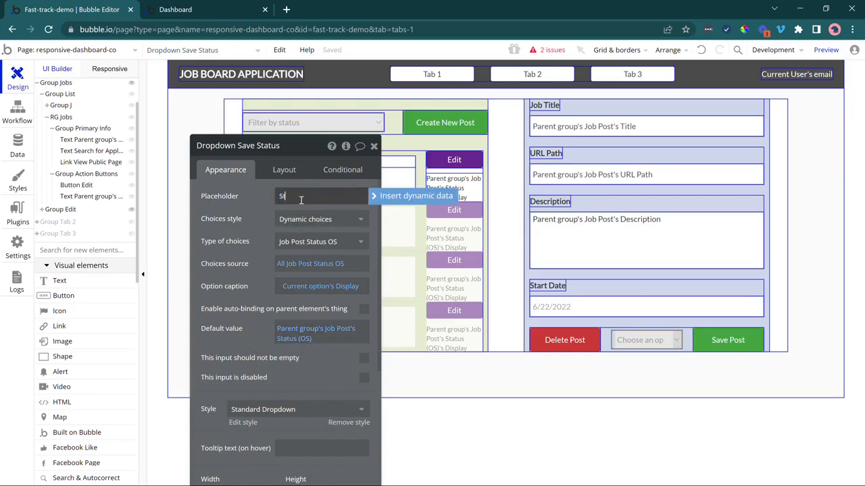
{"action": "type", "text": "atus"}
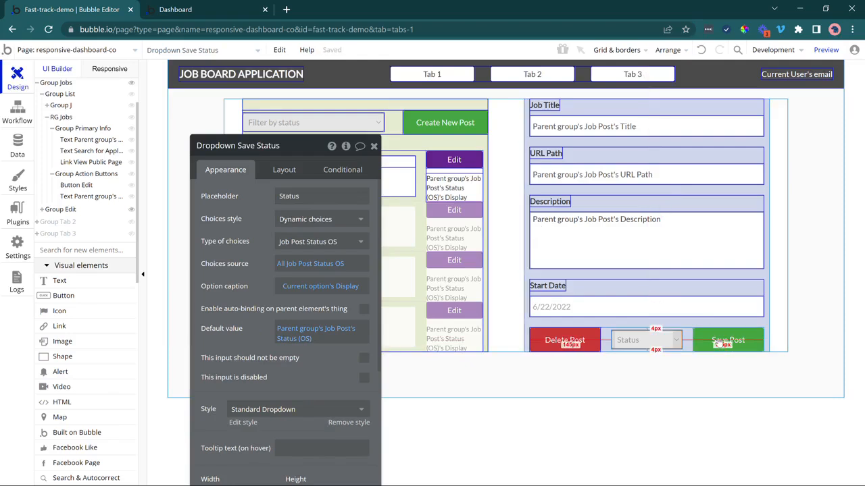
Create a workflow for the Save Post button with a Make changes to thing action.
{"action": "left_click", "coordinate": [720, 344]}
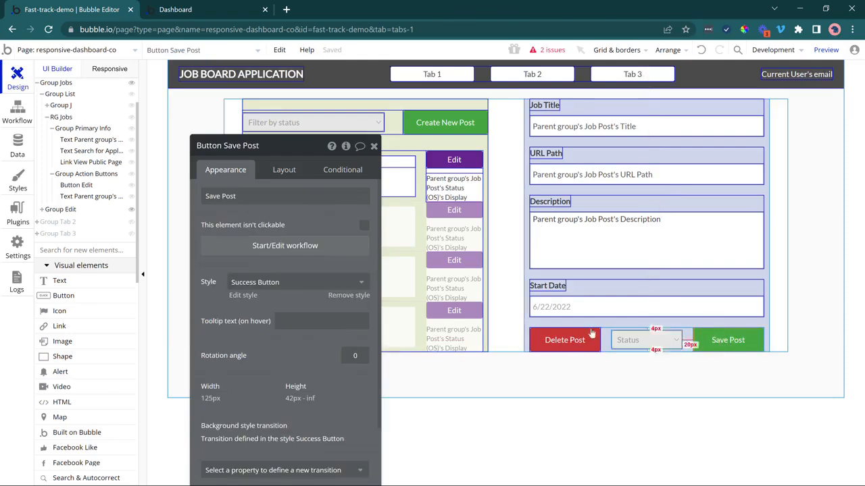
{"action": "left_click", "coordinate": [340, 247]}
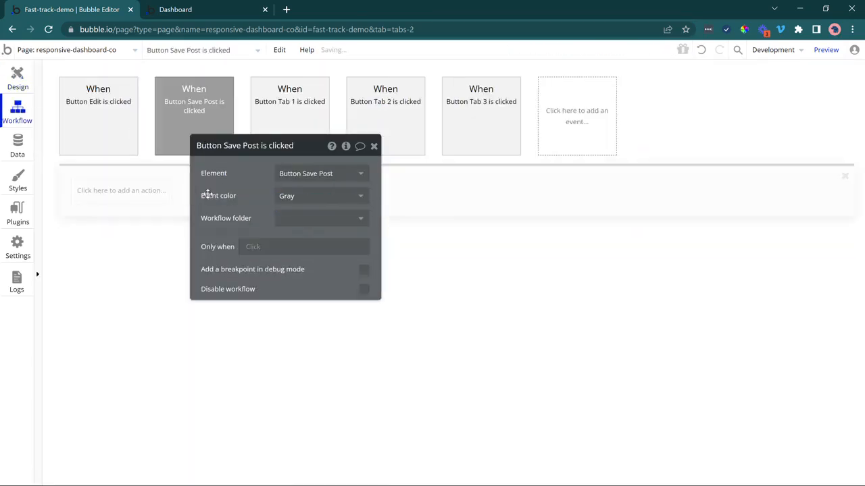
{"action": "left_click", "coordinate": [154, 195]}
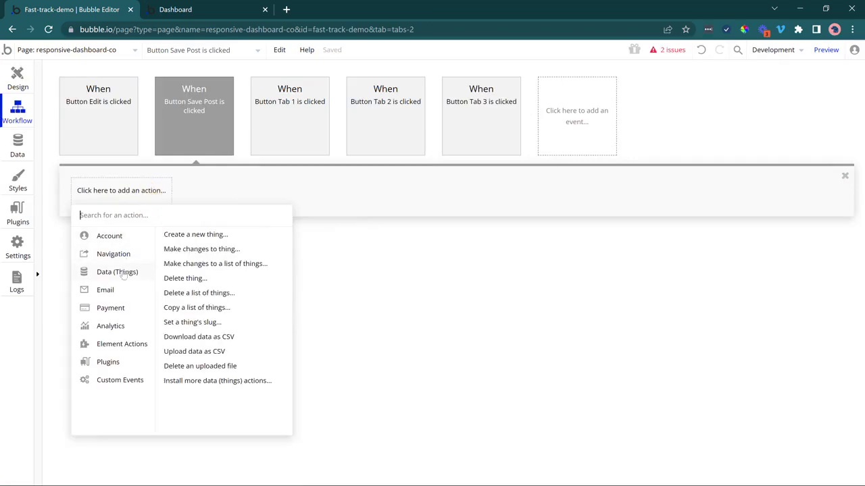
{"action": "left_click", "coordinate": [177, 250]}
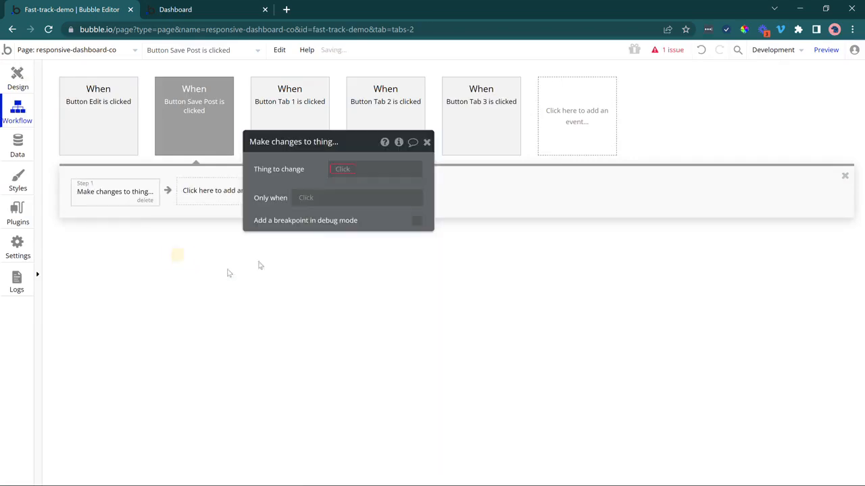
Set the action's thing to change to Parent group's Job Post and add all of its fields.
{"action": "left_click", "coordinate": [346, 170]}
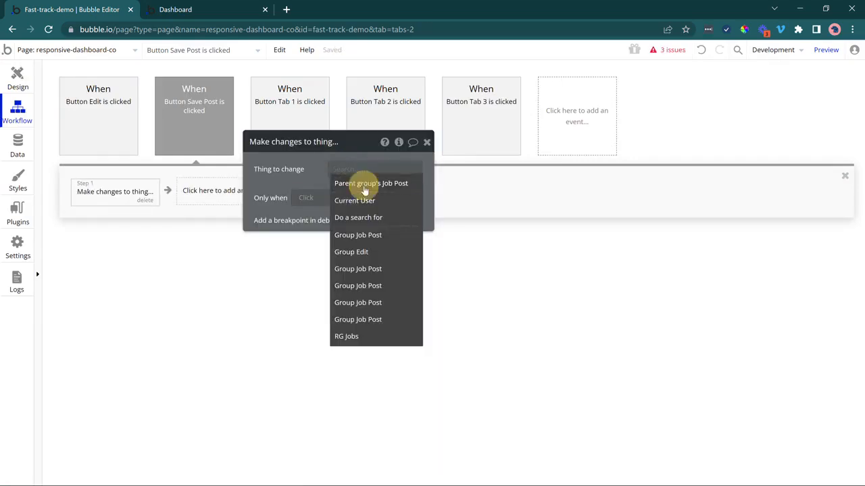
{"action": "left_click", "coordinate": [365, 185]}
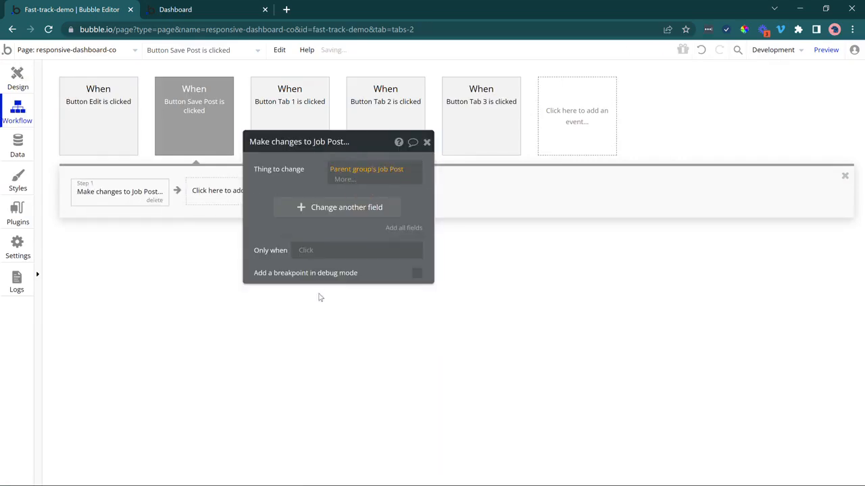
{"action": "left_click", "coordinate": [409, 222]}
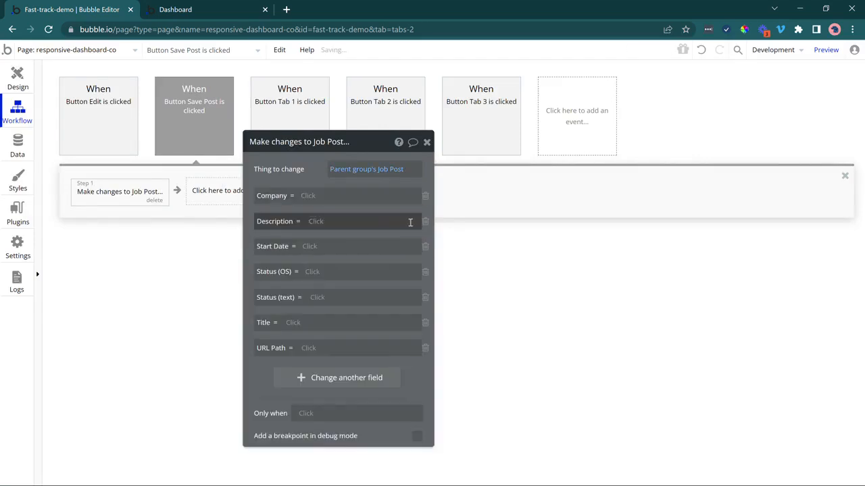
Set the Company field to Current User's Company and the Description field to Input Description's value.
{"action": "left_click", "coordinate": [309, 196]}
{"action": "left_click", "coordinate": [323, 275]}
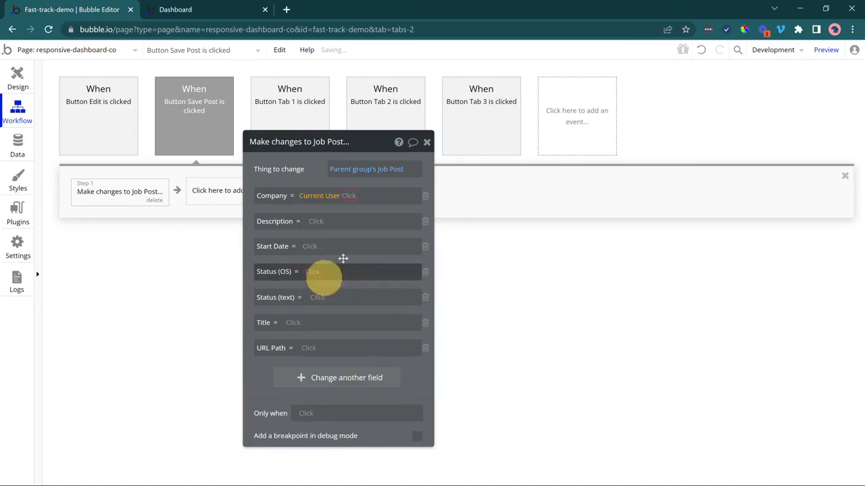
{"action": "left_click", "coordinate": [363, 209]}
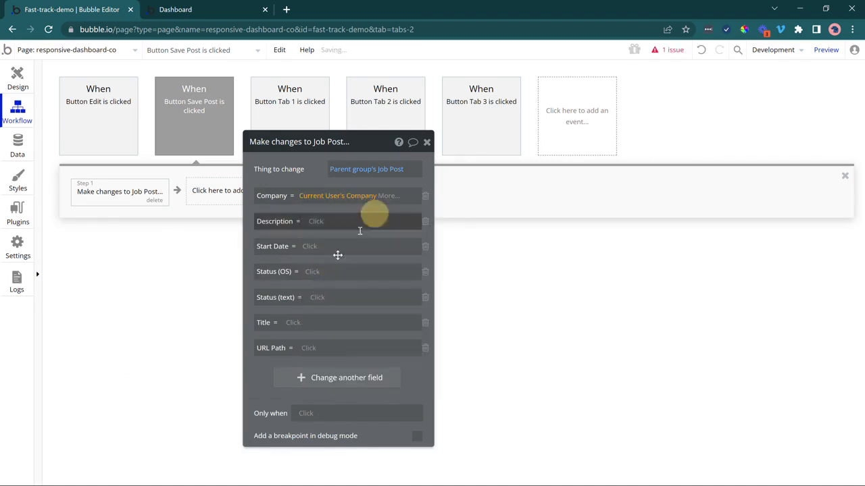
{"action": "left_click", "coordinate": [316, 223]}
{"action": "scroll", "coordinate": [348, 385], "scroll_direction": "down", "scroll_amount": 3}
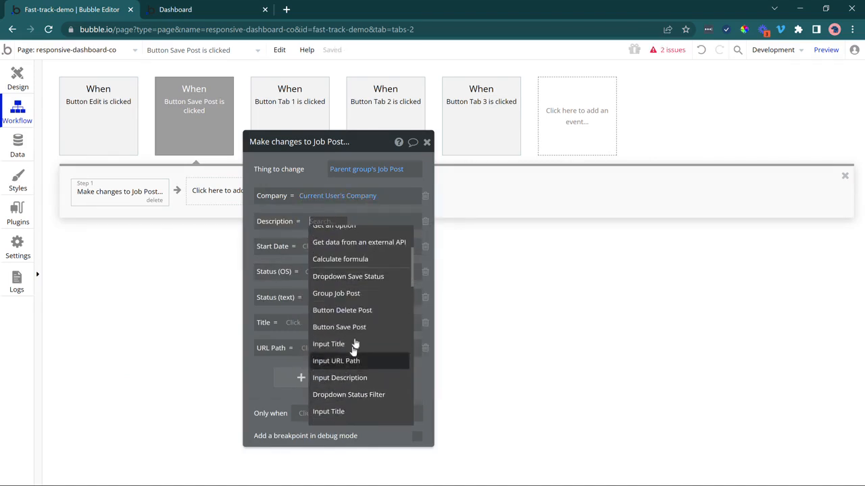
{"action": "left_click", "coordinate": [347, 383]}
{"action": "left_click", "coordinate": [370, 233]}
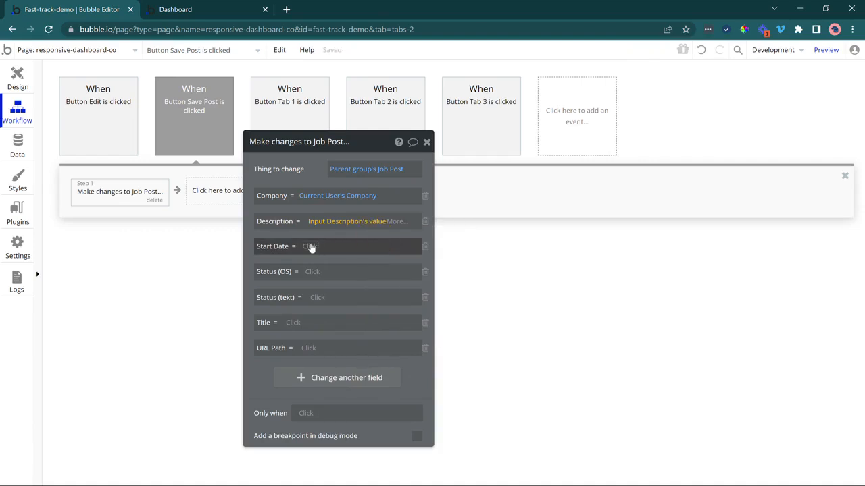
{"action": "left_click", "coordinate": [311, 246]}
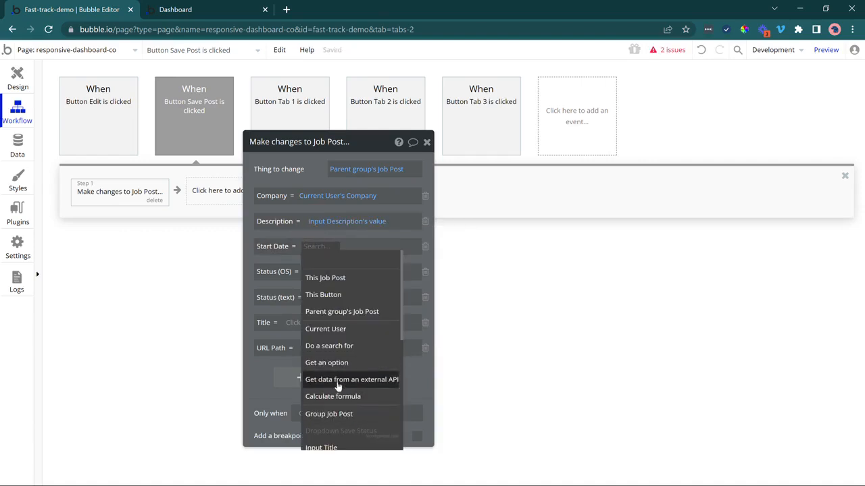
{"action": "scroll", "coordinate": [349, 397], "scroll_direction": "down", "scroll_amount": 3}
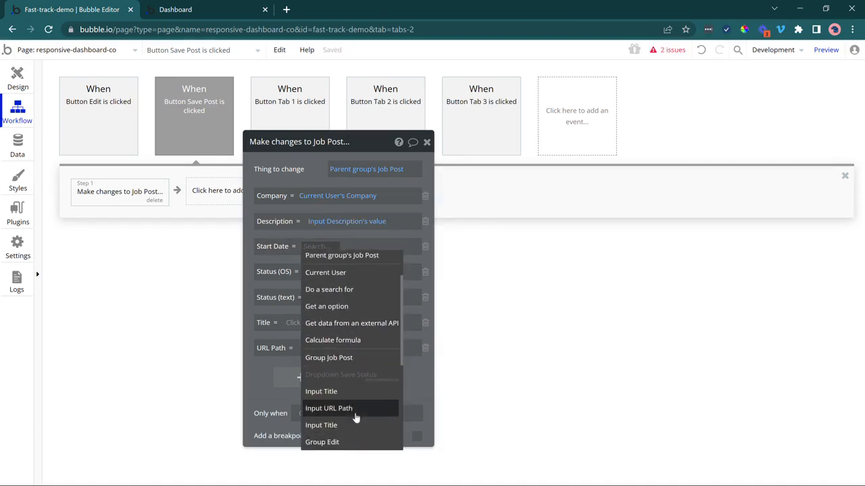
{"action": "scroll", "coordinate": [354, 411], "scroll_direction": "down", "scroll_amount": 2}
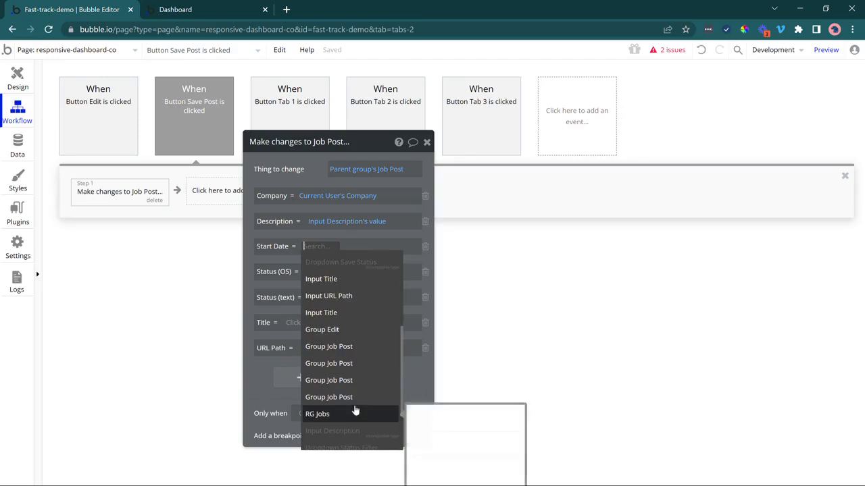
{"action": "scroll", "coordinate": [351, 405], "scroll_direction": "up", "scroll_amount": 4}
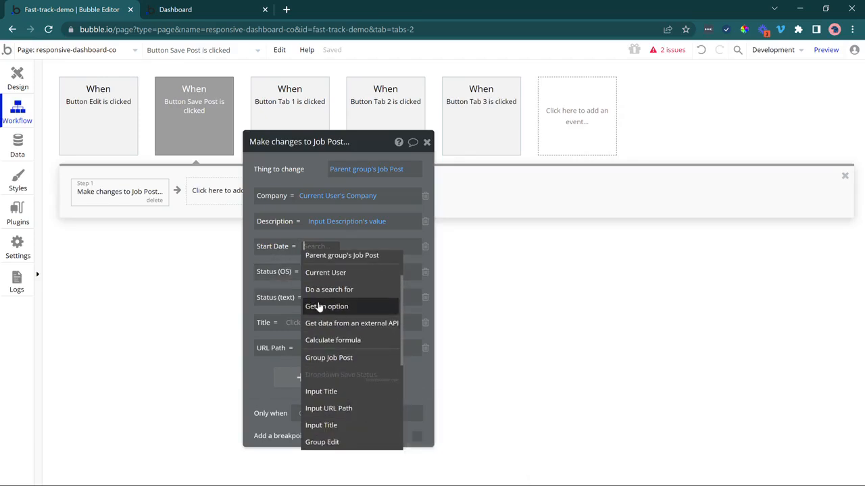
{"action": "scroll", "coordinate": [316, 304], "scroll_direction": "up", "scroll_amount": 2}
{"action": "scroll", "coordinate": [320, 307], "scroll_direction": "down", "scroll_amount": 4}
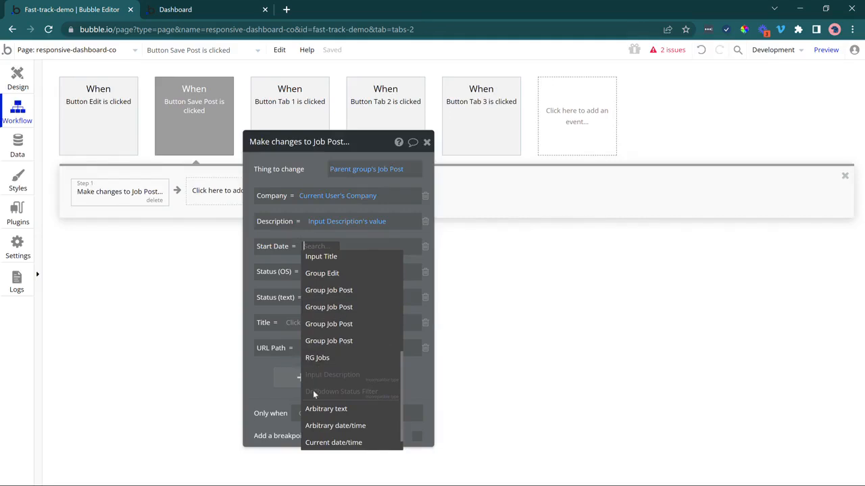
Return to the page design and rename the Start Date input as "Date/Time Picker Start Date".
{"action": "left_click", "coordinate": [18, 76]}
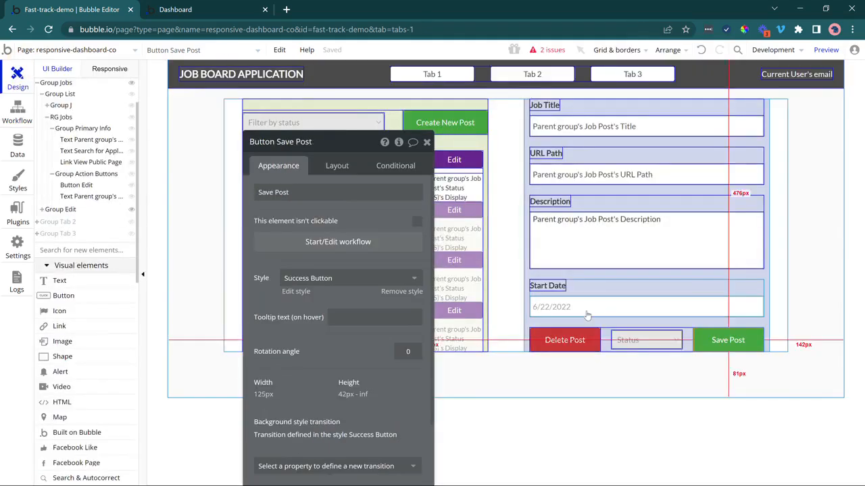
{"action": "left_click", "coordinate": [574, 307]}
{"action": "left_click", "coordinate": [268, 143]}
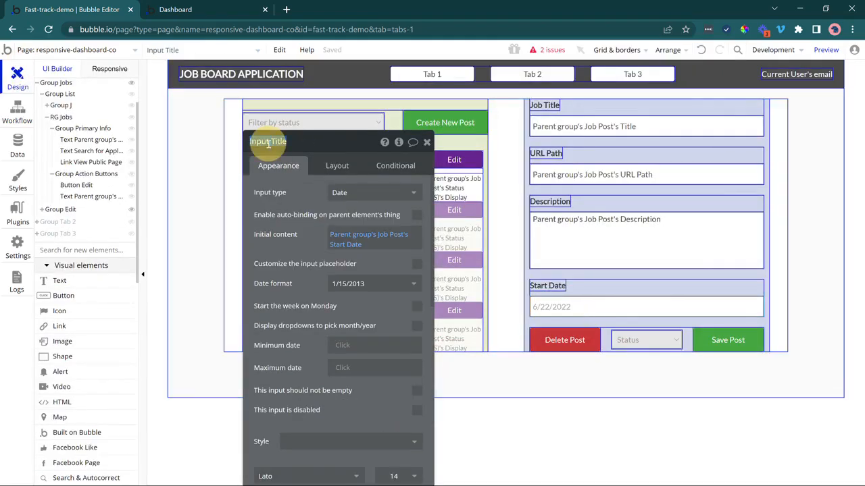
{"action": "type", "text": "Date/Time Picker Start Date"}
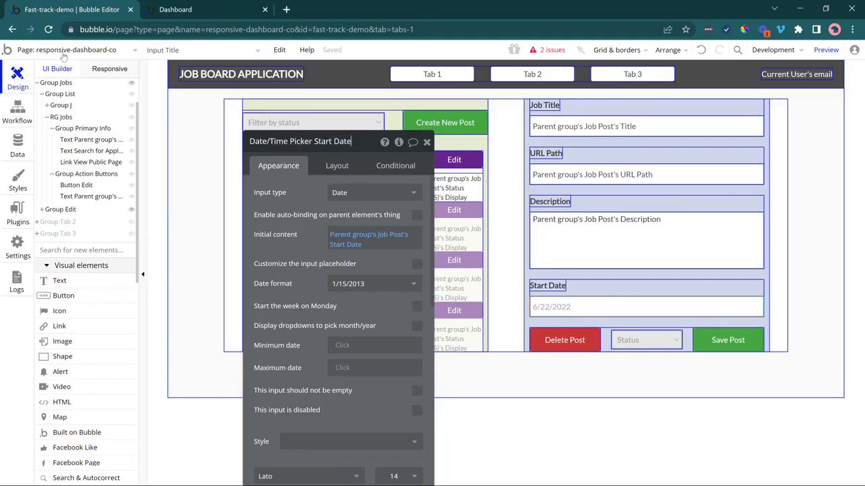
Back in the Save Post workflow, set the Start Date field to Date/Time Picker Start Date's value.
{"action": "left_click", "coordinate": [17, 109]}
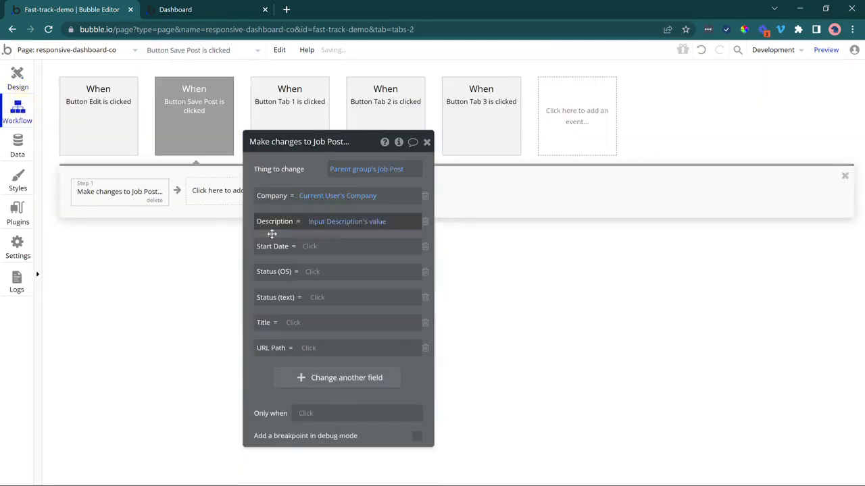
{"action": "left_click", "coordinate": [315, 247]}
{"action": "scroll", "coordinate": [340, 358], "scroll_direction": "down", "scroll_amount": 3}
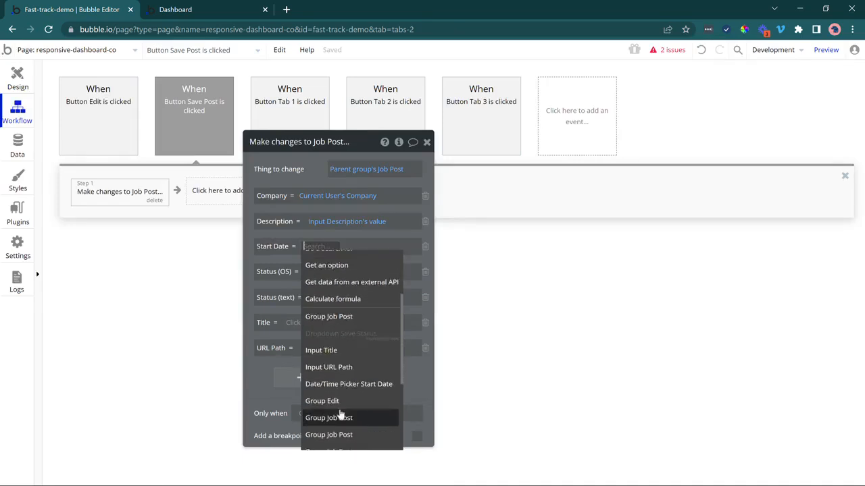
{"action": "left_click", "coordinate": [352, 347]}
{"action": "left_click", "coordinate": [338, 271]}
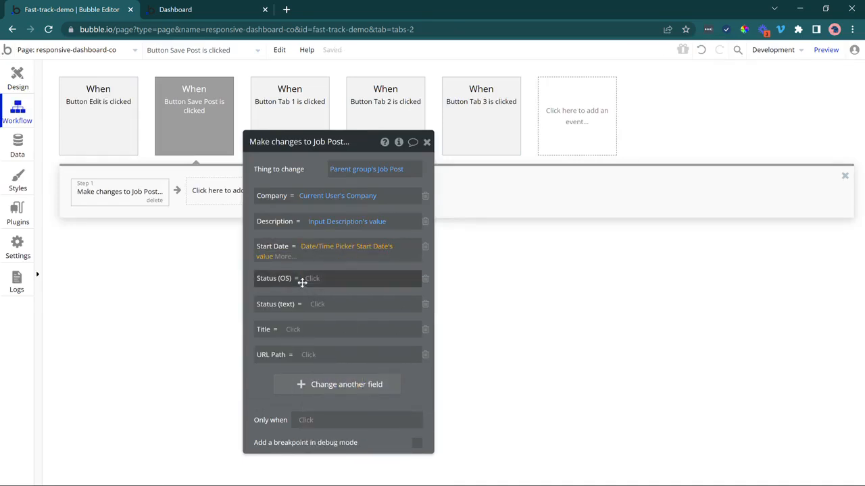
Set the Status (OS) field of the job post change to Dropdown Save Status's value.
{"action": "left_click", "coordinate": [312, 278]}
{"action": "scroll", "coordinate": [365, 351], "scroll_direction": "down", "scroll_amount": 3}
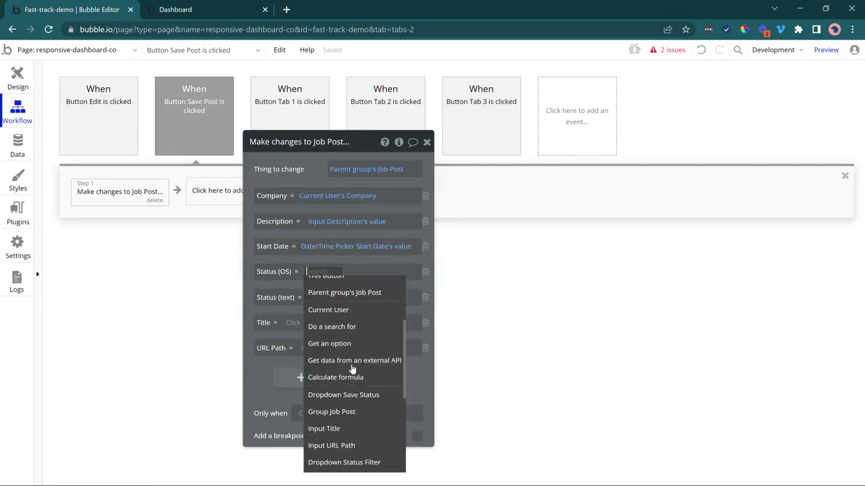
{"action": "left_click", "coordinate": [357, 395]}
{"action": "left_click", "coordinate": [391, 287]}
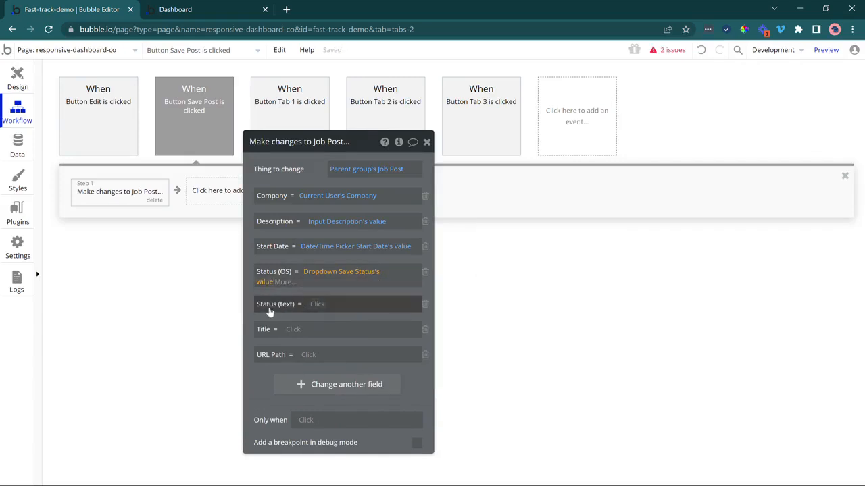
{"action": "left_click", "coordinate": [427, 307]}
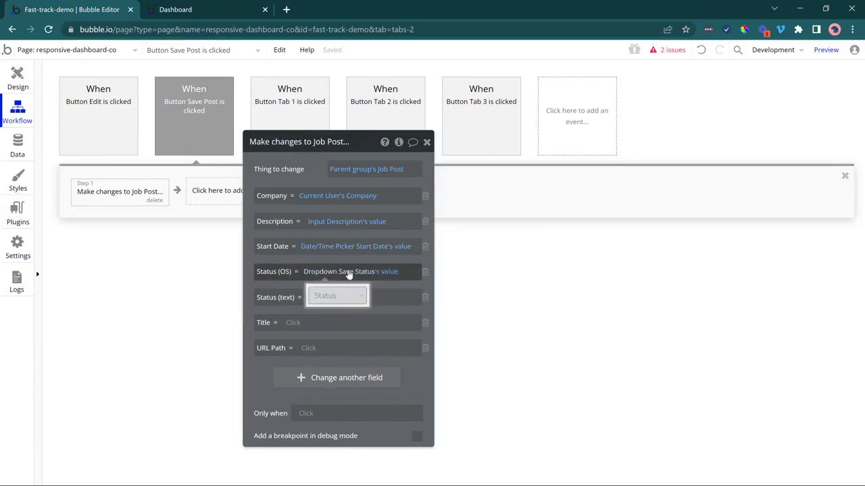
Remove the Status (text) field from the job post change and set the Title field to Input Title's value.
{"action": "left_click", "coordinate": [425, 302]}
{"action": "left_click", "coordinate": [288, 298]}
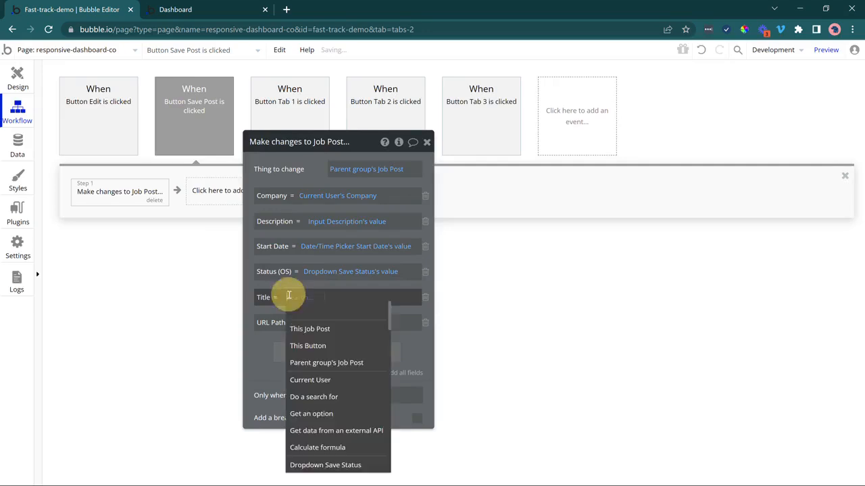
{"action": "scroll", "coordinate": [320, 405], "scroll_direction": "down", "scroll_amount": 3}
{"action": "left_click", "coordinate": [322, 420]}
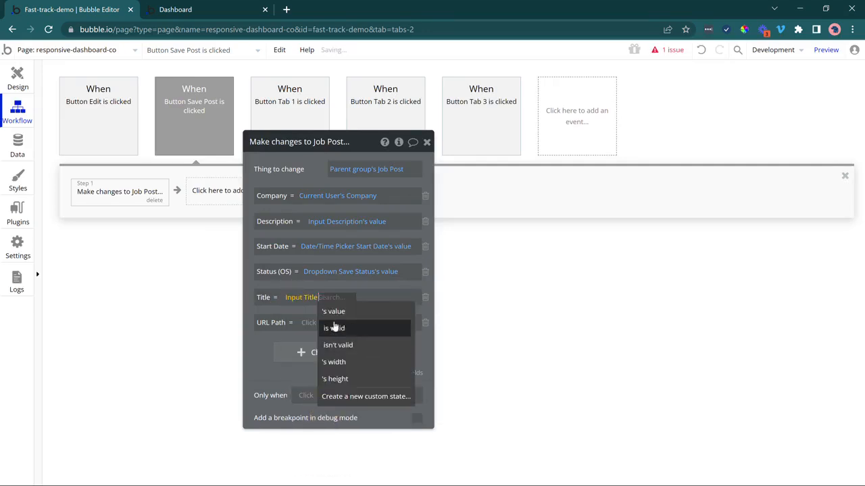
{"action": "left_click", "coordinate": [326, 313]}
Set the URL Path field of the job post change to Input URL Path's value.
{"action": "left_click", "coordinate": [308, 324]}
{"action": "scroll", "coordinate": [347, 409], "scroll_direction": "down", "scroll_amount": 5}
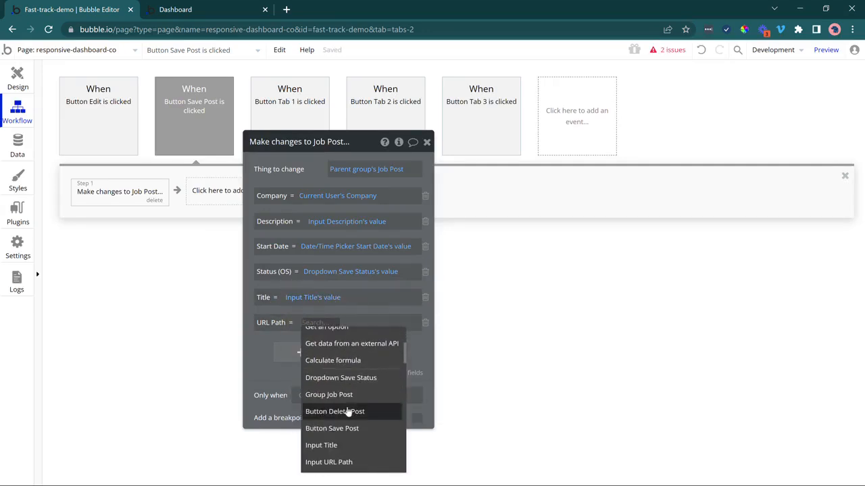
{"action": "left_click", "coordinate": [348, 409]}
{"action": "left_click", "coordinate": [363, 337]}
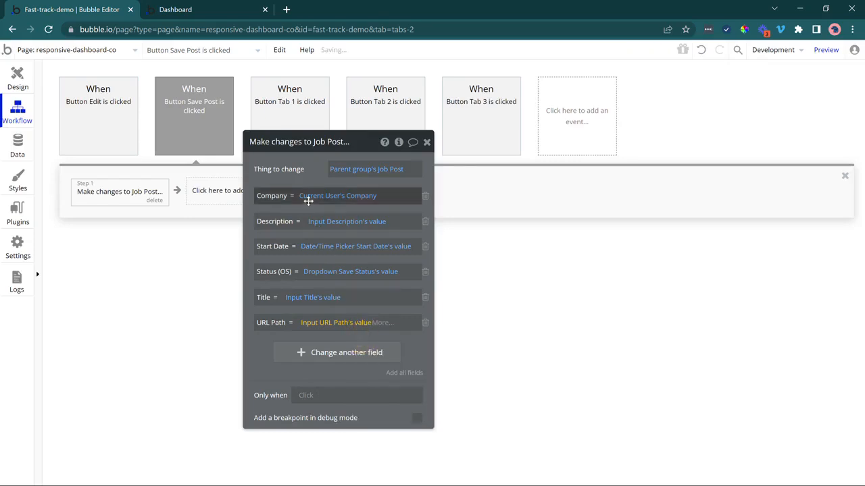
{"action": "left_click_drag", "start_coordinate": [317, 174], "coordinate": [385, 174]}
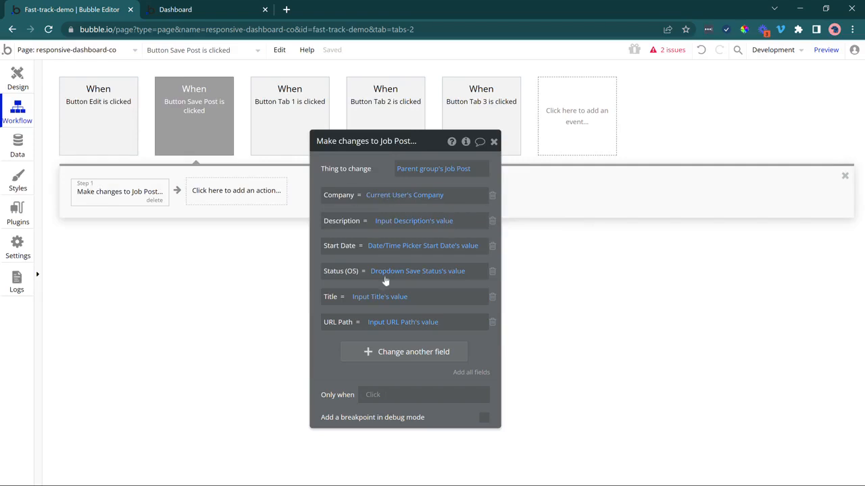
Try clearing the URL Path field's expression and undo that change.
{"action": "right_click", "coordinate": [406, 323]}
{"action": "left_click", "coordinate": [513, 320]}
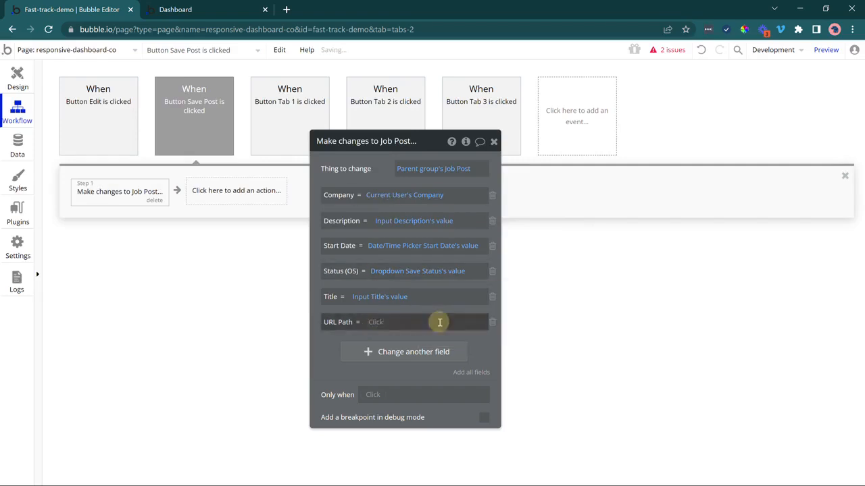
{"action": "left_click", "coordinate": [388, 321]}
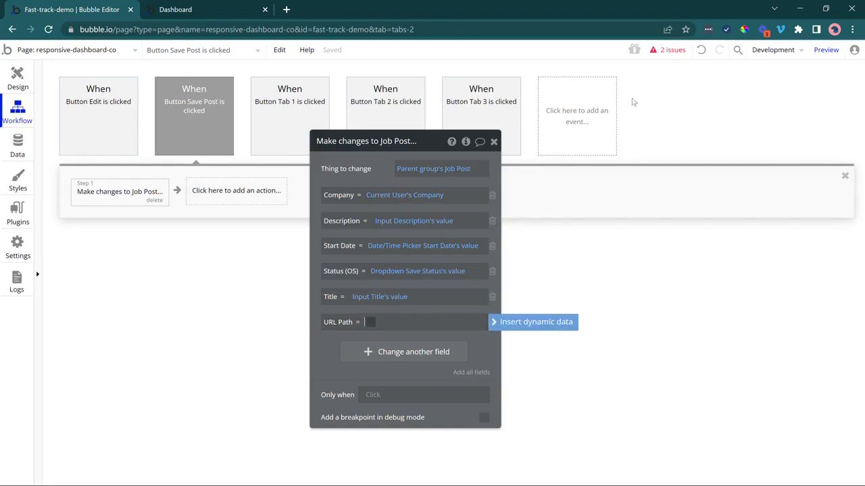
{"action": "left_click", "coordinate": [703, 50]}
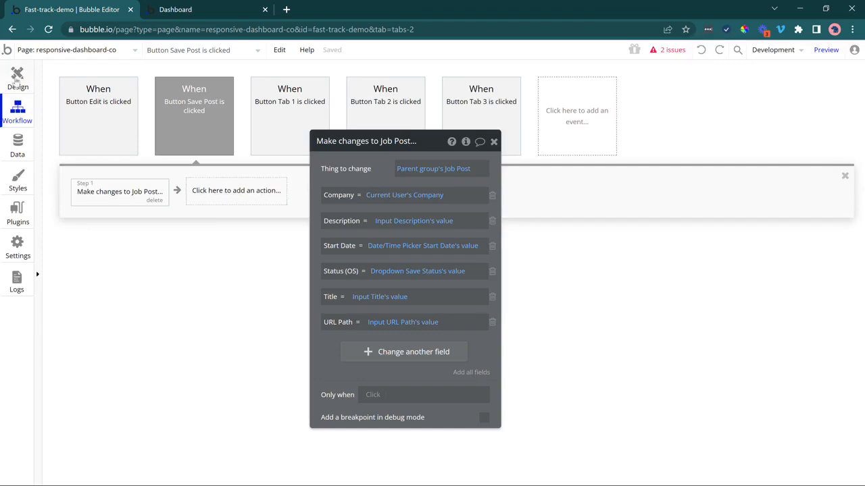
Return to the page design, add an Alert element below the jobs group, and set it to be positioned at the top.
{"action": "left_click", "coordinate": [17, 78]}
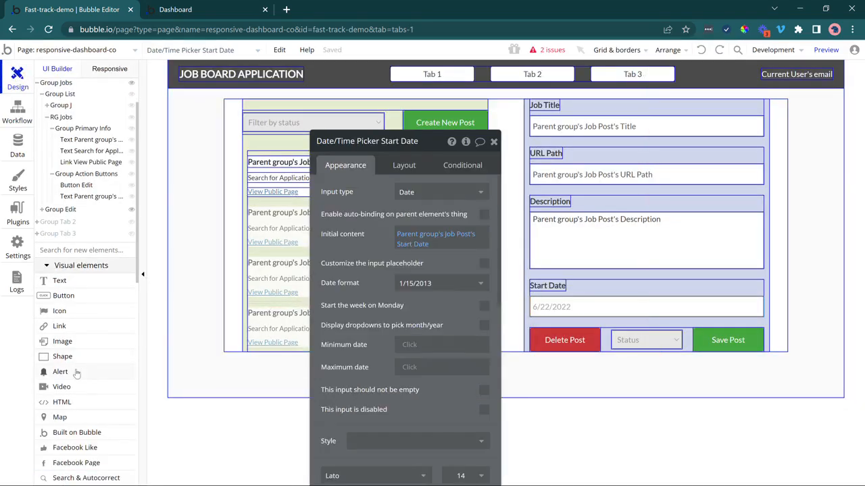
{"action": "left_click", "coordinate": [76, 371]}
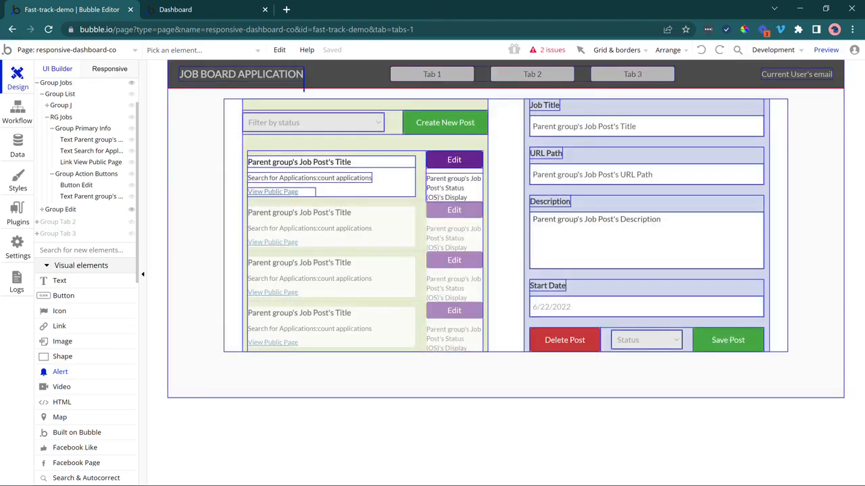
{"action": "mouse_move", "coordinate": [343, 359]}
{"action": "left_mouse_down"}
{"action": "mouse_move", "coordinate": [420, 358]}
{"action": "mouse_move", "coordinate": [627, 381]}
{"action": "mouse_move", "coordinate": [633, 390]}
{"action": "left_mouse_up"}
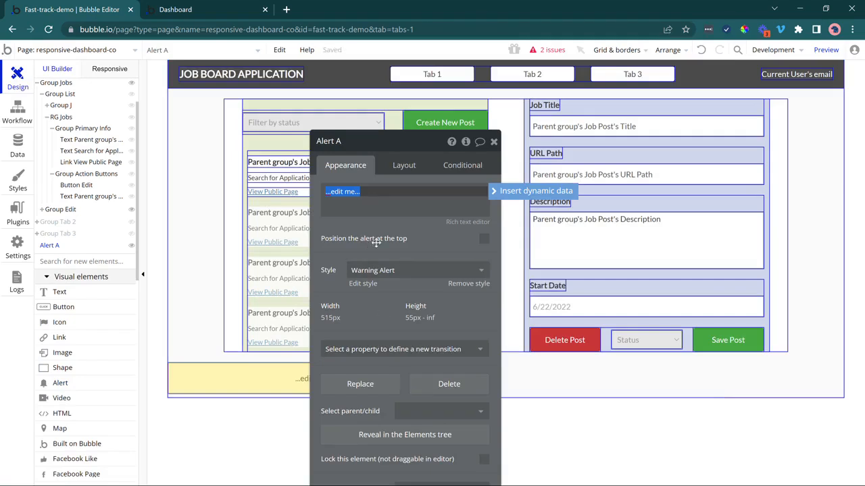
{"action": "left_click", "coordinate": [483, 239]}
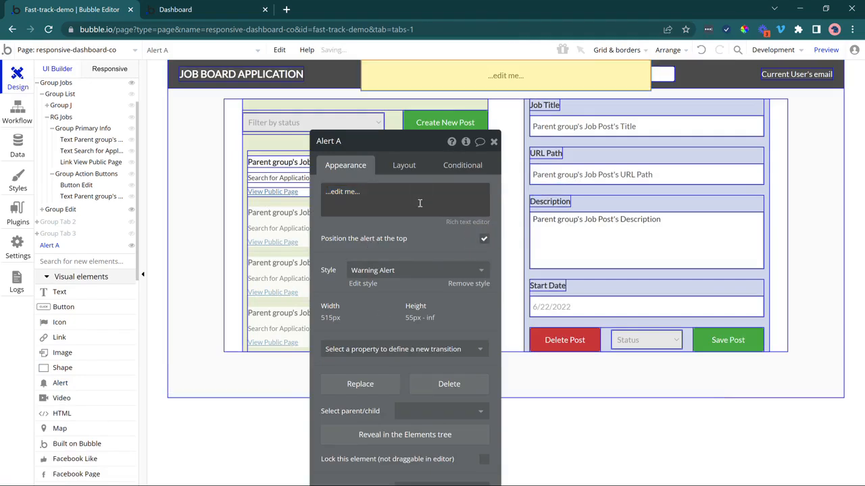
Apply the Success Alert style to the alert and set its message to "Your changes have been saved".
{"action": "left_click", "coordinate": [410, 270]}
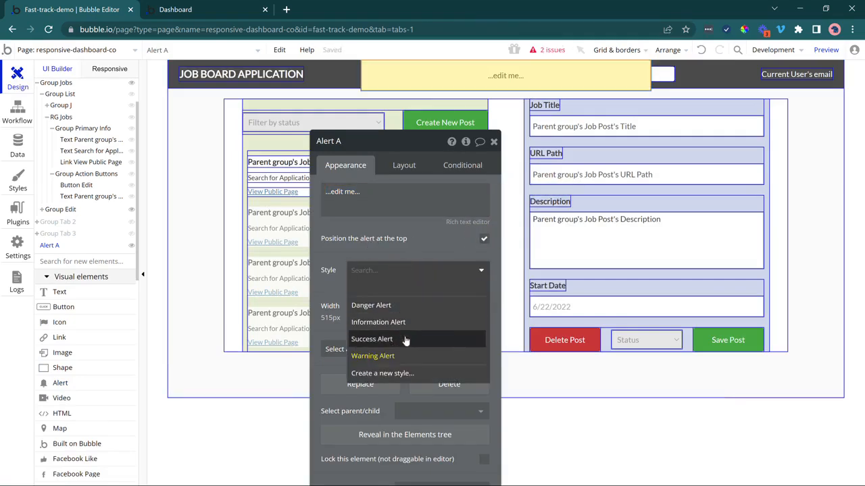
{"action": "left_click", "coordinate": [398, 338]}
{"action": "left_click", "coordinate": [397, 200]}
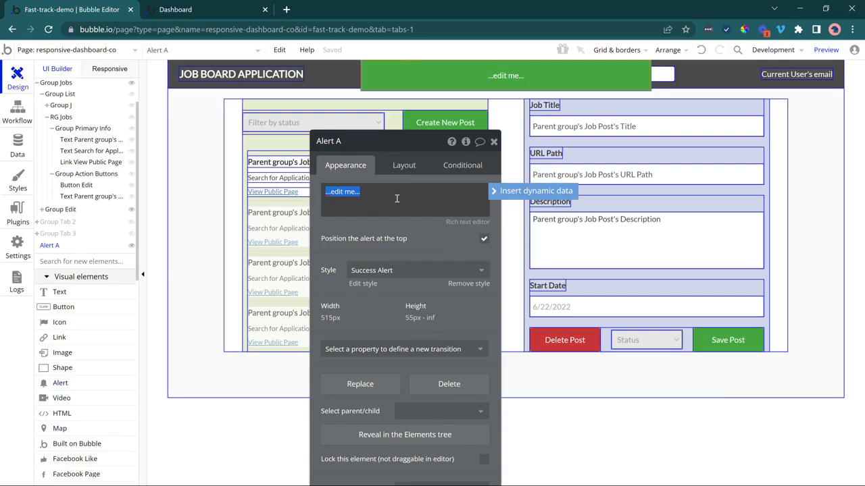
{"action": "type", "text": "Your changes have been saved"}
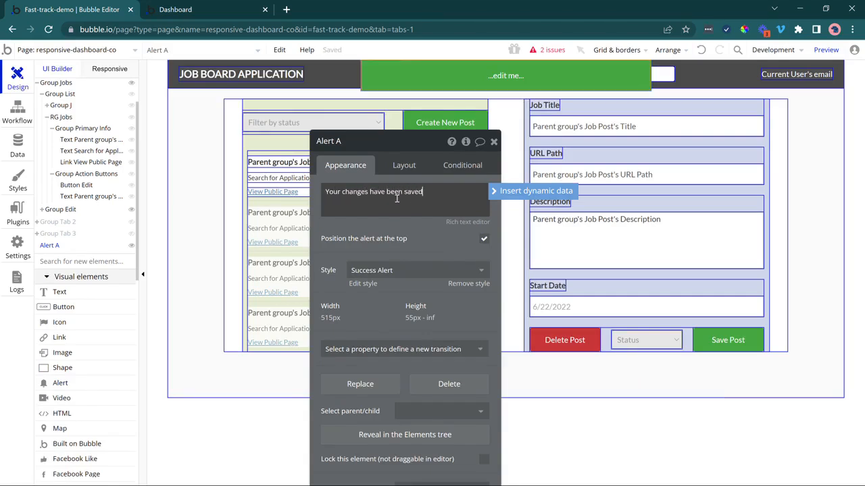
{"action": "left_click", "coordinate": [413, 239]}
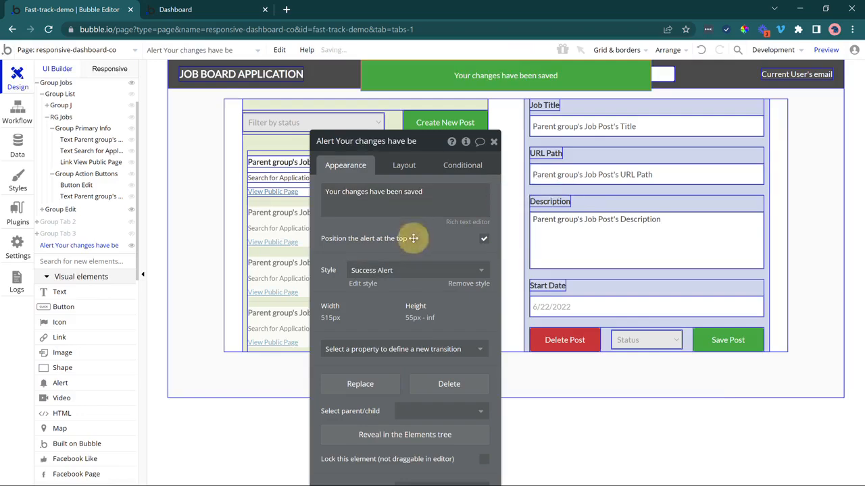
Add a Show message action for the new alert after the job post change in the Save Post workflow.
{"action": "left_click", "coordinate": [17, 115]}
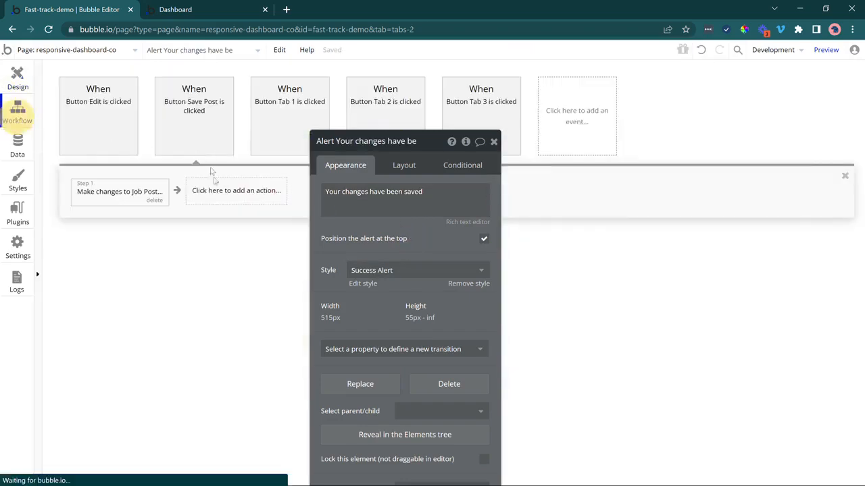
{"action": "left_click", "coordinate": [120, 191]}
{"action": "left_click", "coordinate": [230, 191]}
{"action": "mouse_move", "coordinate": [212, 346]}
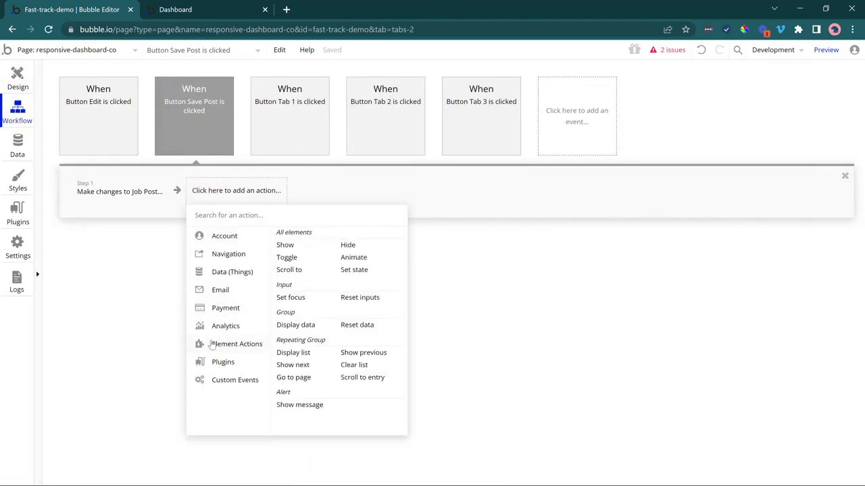
{"action": "left_click", "coordinate": [323, 405]}
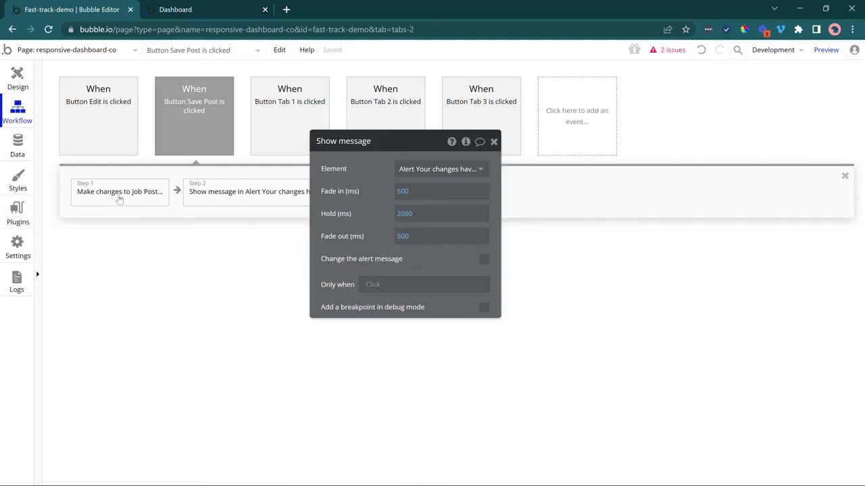
Switch to the Dashboard preview, refresh it, and change the Grant Writer post's Description to "This is a new description for Grant Writer".
{"action": "left_click", "coordinate": [233, 8]}
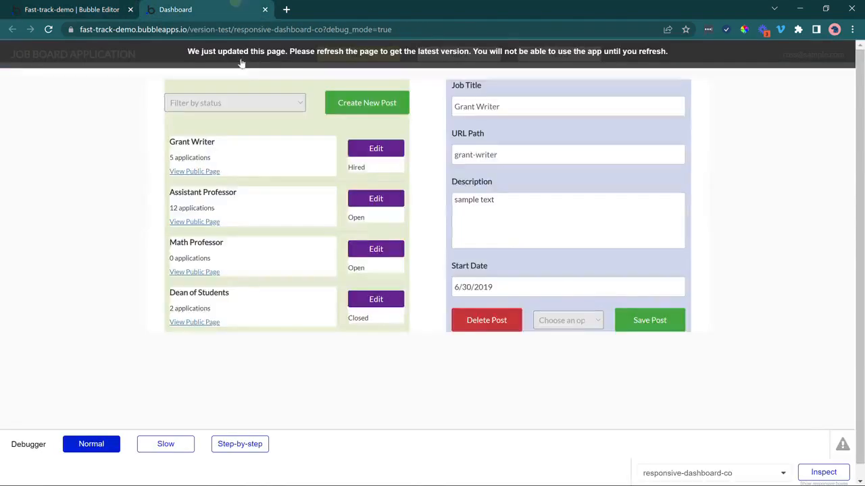
{"action": "left_click", "coordinate": [239, 54]}
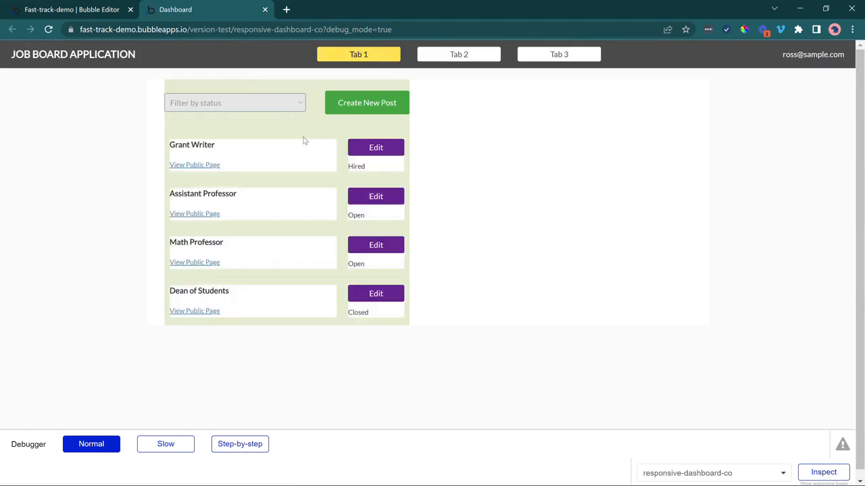
{"action": "left_click", "coordinate": [376, 148]}
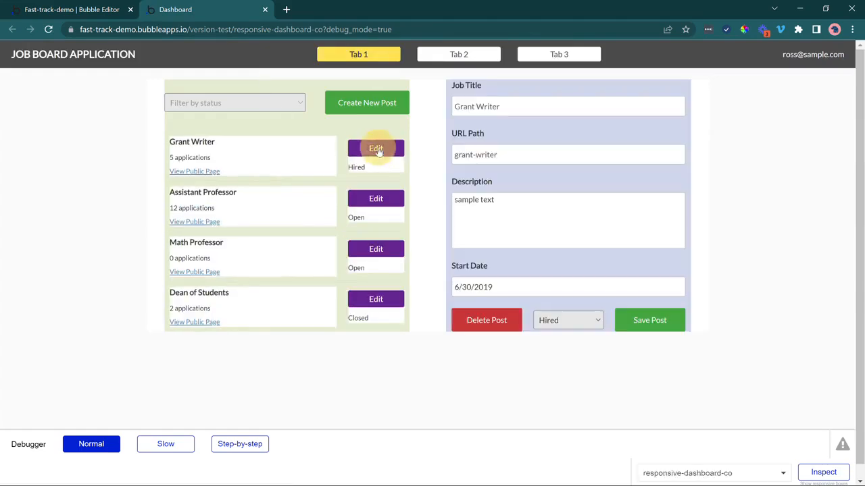
{"action": "triple_click", "coordinate": [560, 211]}
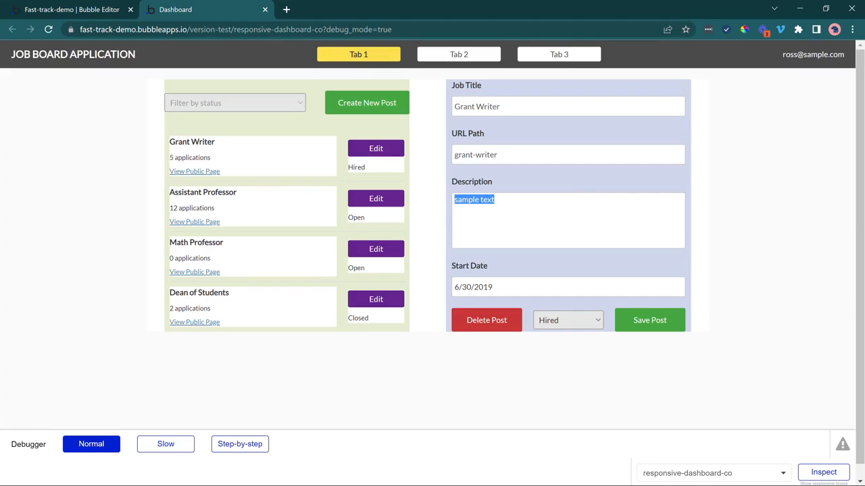
{"action": "type", "text": "This is a new description"}
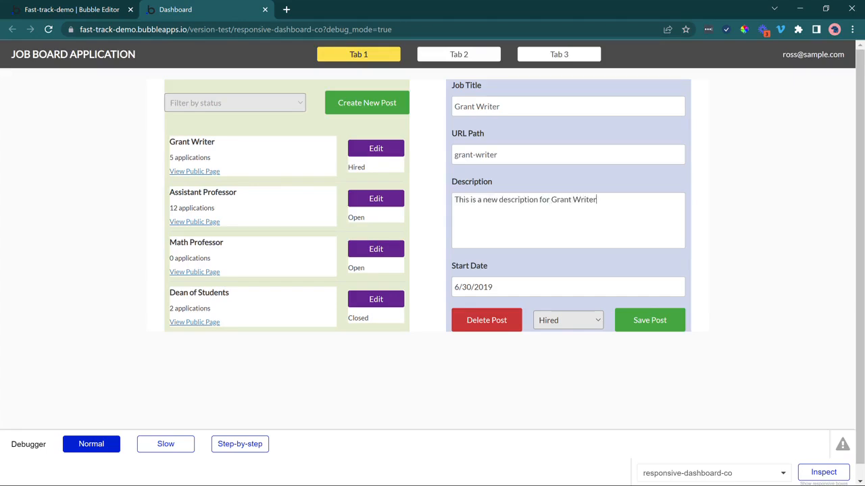
Set the Grant Writer post's Start Date to 8/13/2020.
{"action": "left_click", "coordinate": [512, 287]}
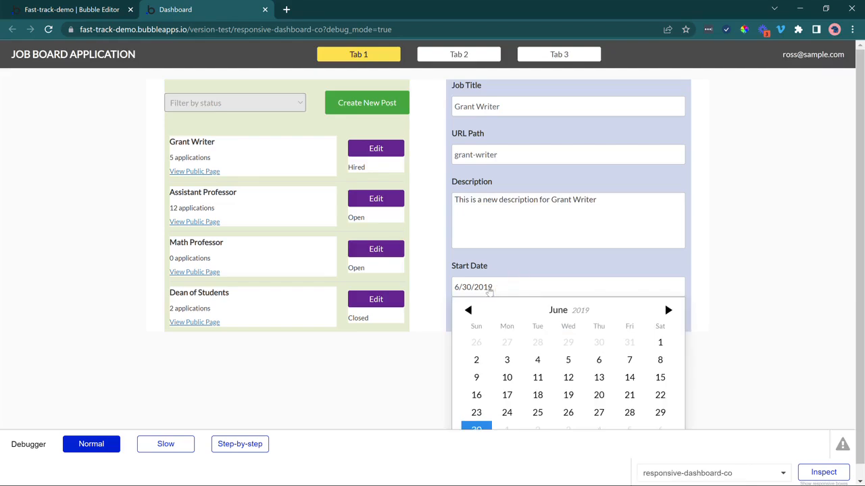
{"action": "left_click", "coordinate": [658, 379]}
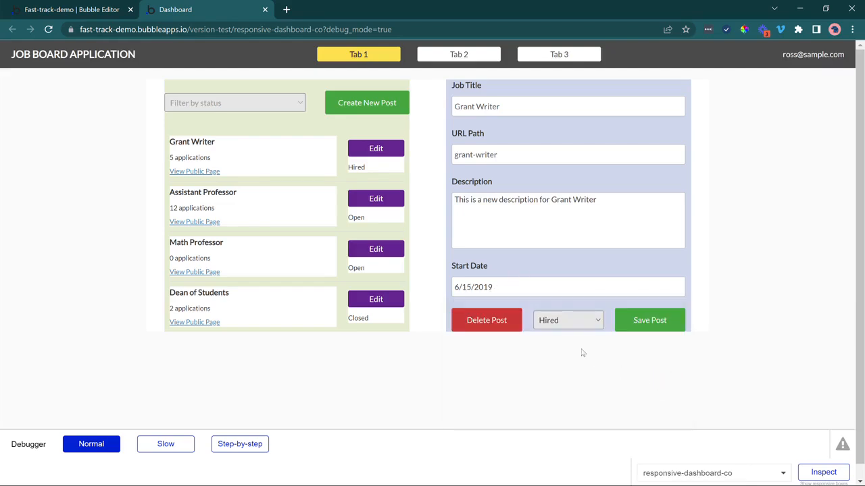
{"action": "left_click", "coordinate": [549, 288]}
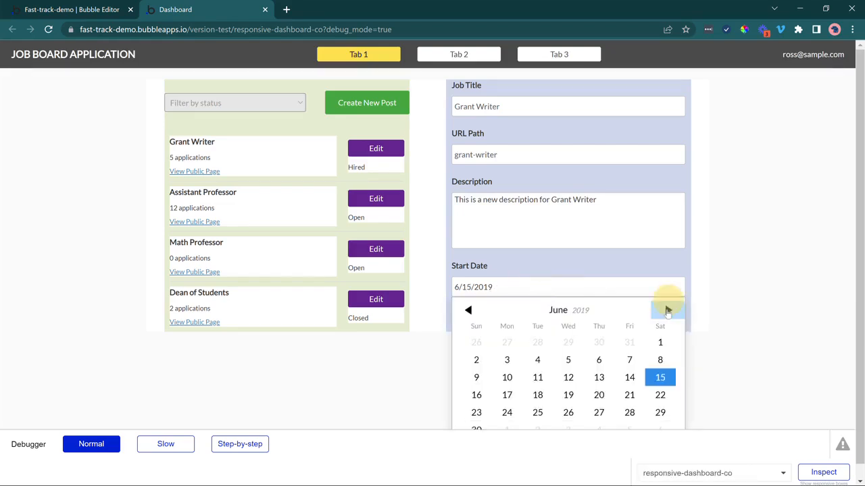
{"action": "left_click", "coordinate": [667, 310]}
{"action": "left_click", "coordinate": [667, 310]}
{"action": "left_click", "coordinate": [667, 310]}
{"action": "left_click", "coordinate": [667, 310]}
{"action": "left_click", "coordinate": [667, 310]}
{"action": "left_click", "coordinate": [667, 310]}
{"action": "left_click", "coordinate": [667, 310]}
{"action": "left_click", "coordinate": [667, 310]}
{"action": "left_click", "coordinate": [667, 310]}
{"action": "left_click", "coordinate": [668, 310]}
{"action": "left_click", "coordinate": [667, 310]}
{"action": "left_click", "coordinate": [667, 310]}
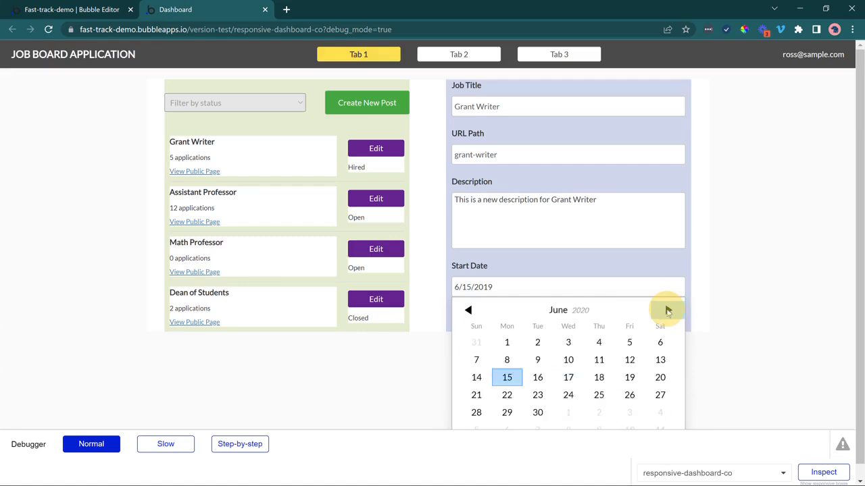
{"action": "left_click", "coordinate": [667, 310]}
{"action": "left_click", "coordinate": [668, 310]}
{"action": "left_click", "coordinate": [598, 376]}
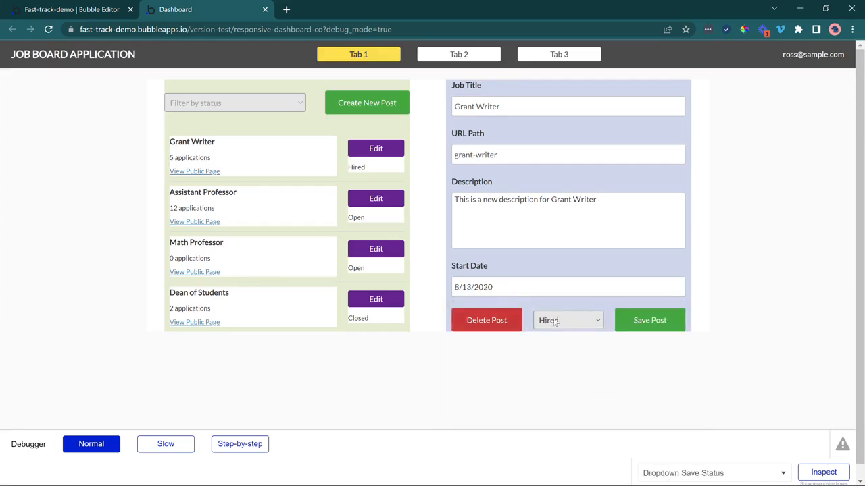
Set the Grant Writer post's status to Open, save the post, and check its status in the job list.
{"action": "left_click", "coordinate": [564, 320]}
{"action": "left_click", "coordinate": [565, 354]}
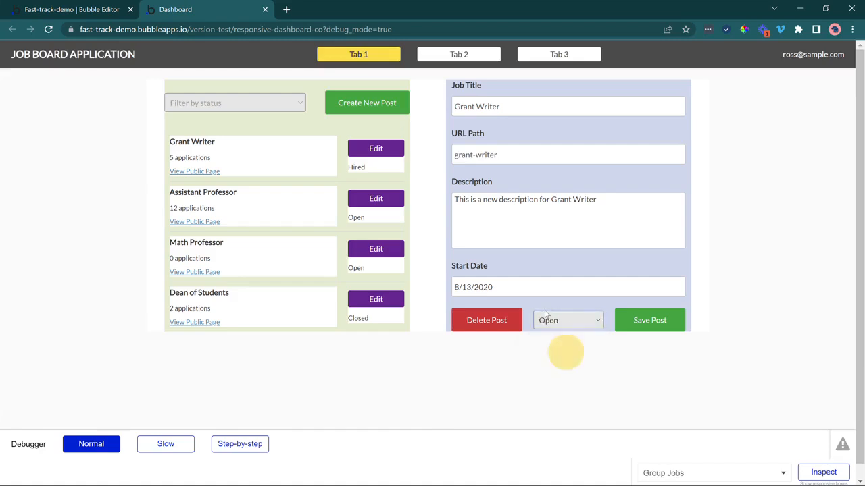
{"action": "left_click", "coordinate": [640, 326]}
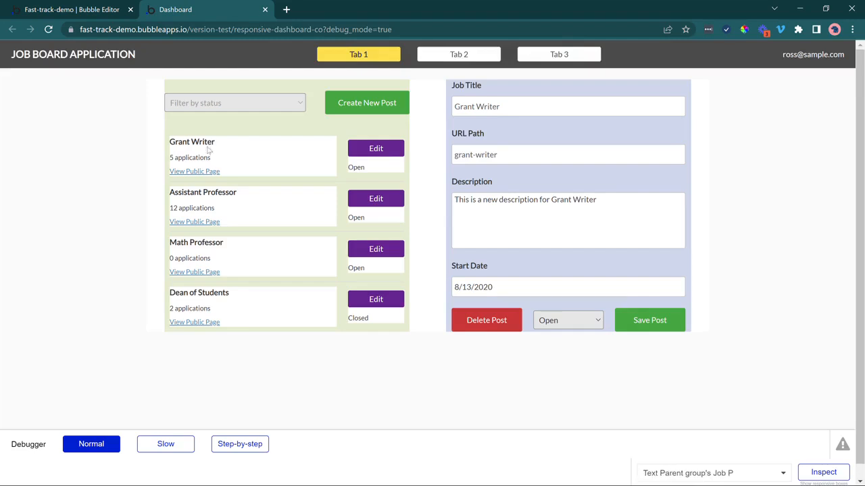
{"action": "double_click", "coordinate": [354, 167]}
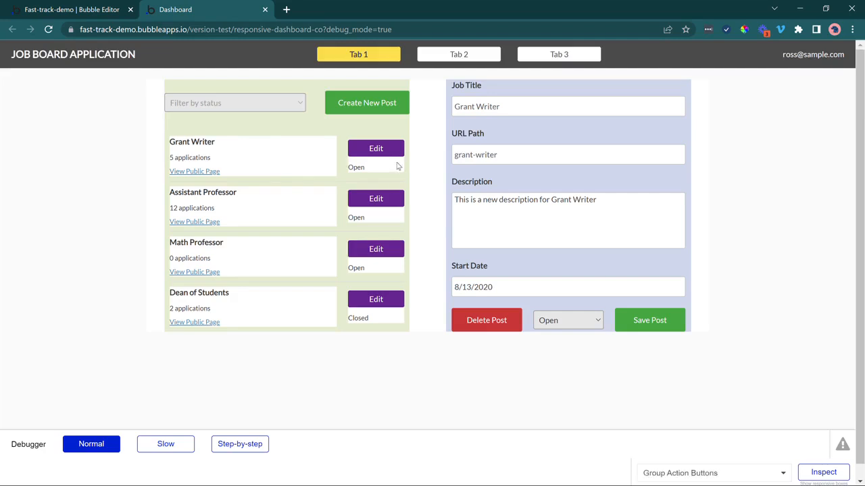
Switch to the Bubble editor and hide the "Your changes have been saved" alert on the design canvas.
{"action": "left_click", "coordinate": [72, 9]}
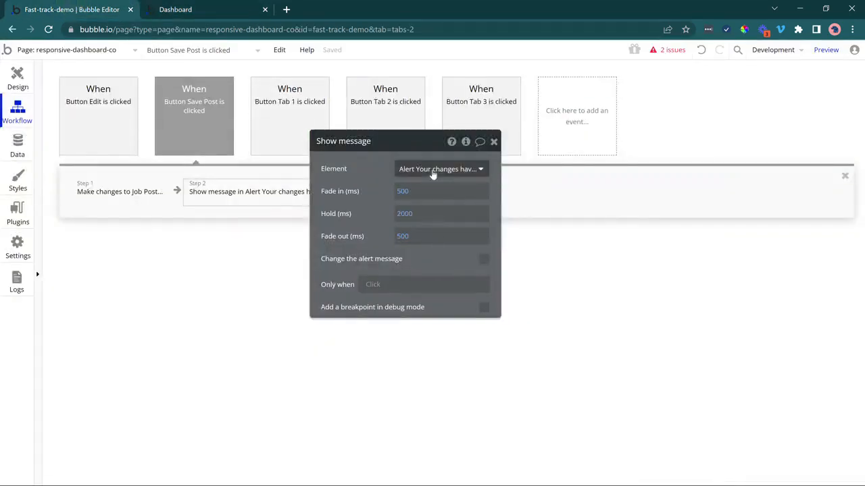
{"action": "left_click", "coordinate": [17, 79]}
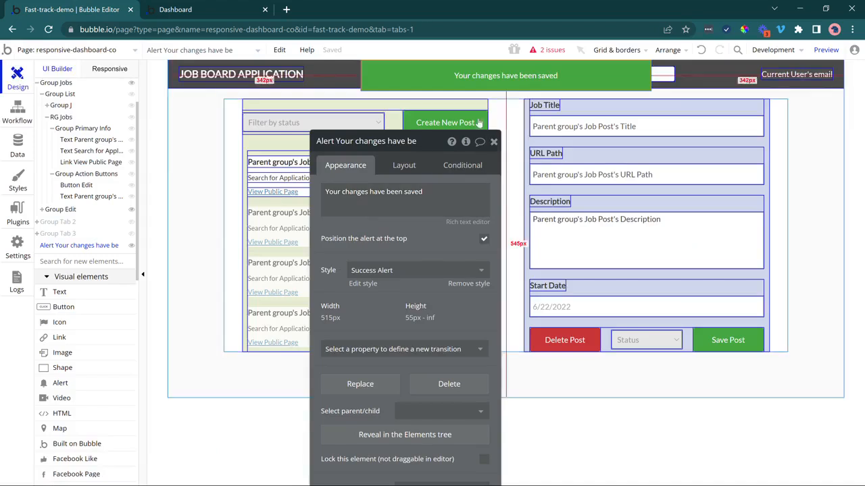
{"action": "scroll", "coordinate": [100, 196], "scroll_direction": "up", "scroll_amount": 2}
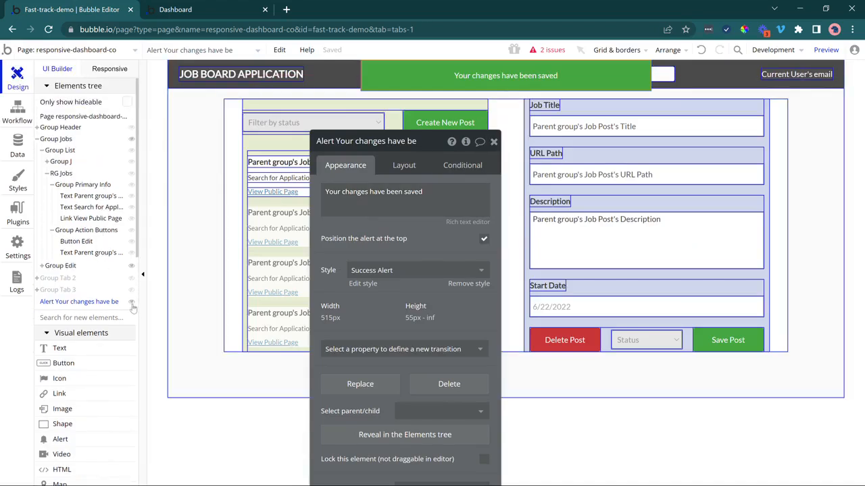
{"action": "left_click", "coordinate": [132, 302]}
{"action": "left_click_drag", "start_coordinate": [370, 283], "coordinate": [322, 340]}
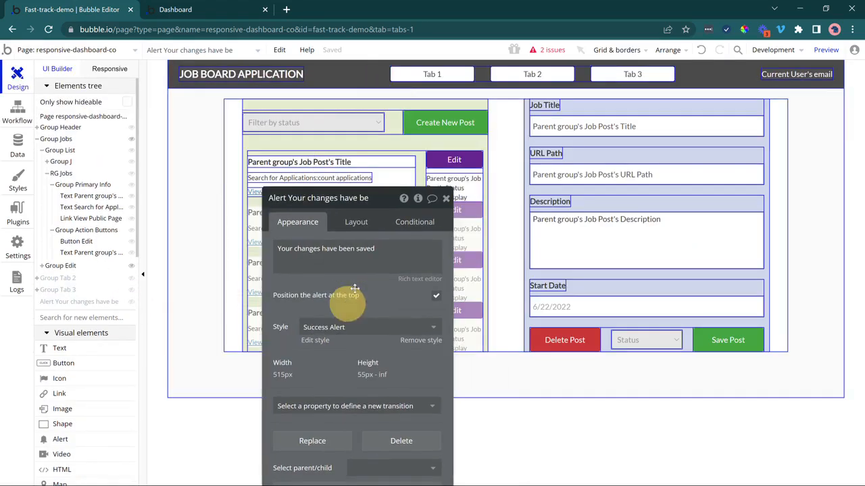
Start a click workflow for the Create New Post button.
{"action": "left_click", "coordinate": [456, 129]}
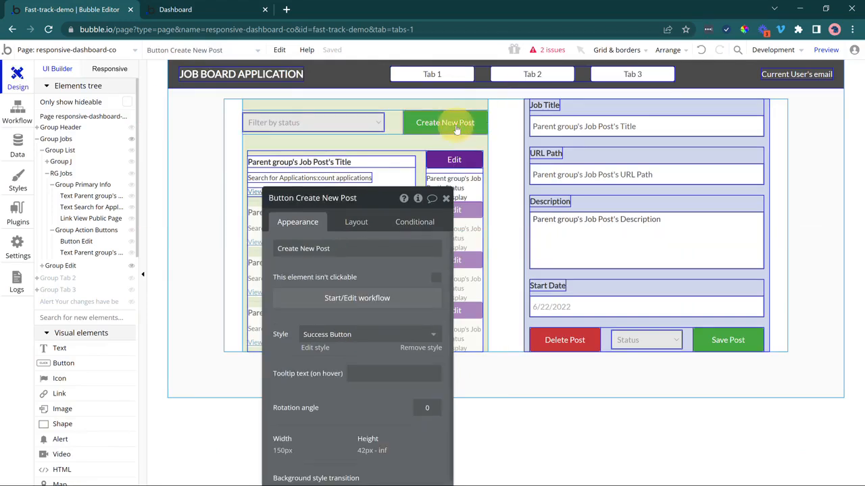
{"action": "left_click", "coordinate": [377, 298]}
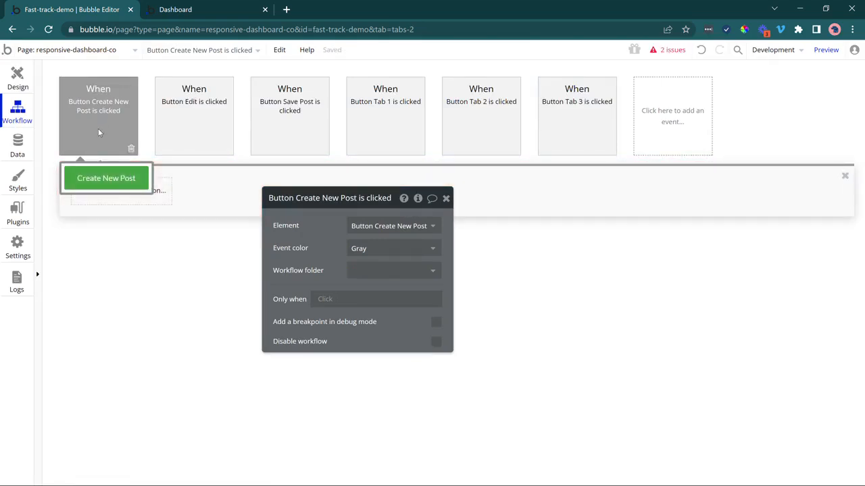
{"action": "left_click", "coordinate": [18, 78]}
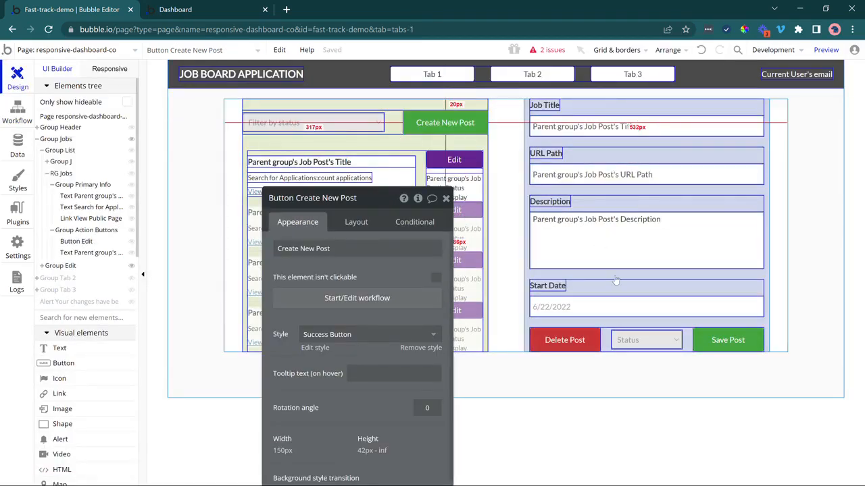
{"action": "left_click", "coordinate": [20, 114]}
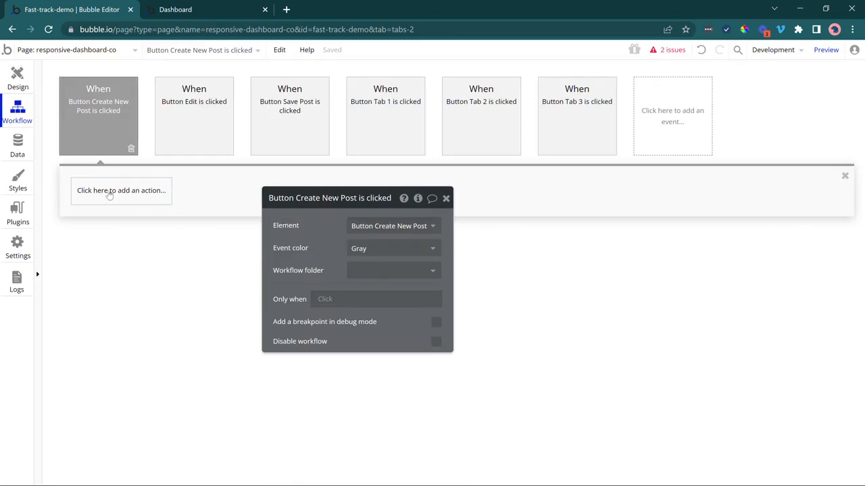
Add a Create a new thing action to the Create New Post workflow with the type Job Post.
{"action": "left_click", "coordinate": [108, 191]}
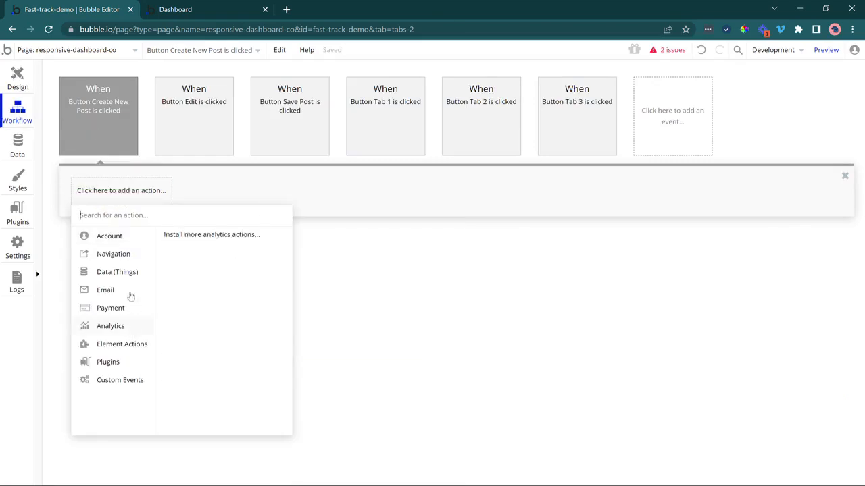
{"action": "mouse_move", "coordinate": [143, 275]}
{"action": "left_click", "coordinate": [210, 236]}
{"action": "left_click", "coordinate": [399, 223]}
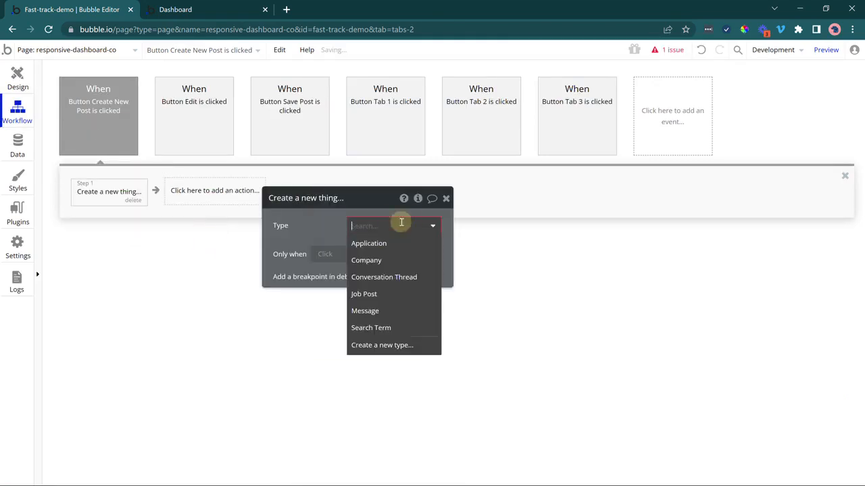
{"action": "left_click", "coordinate": [389, 292]}
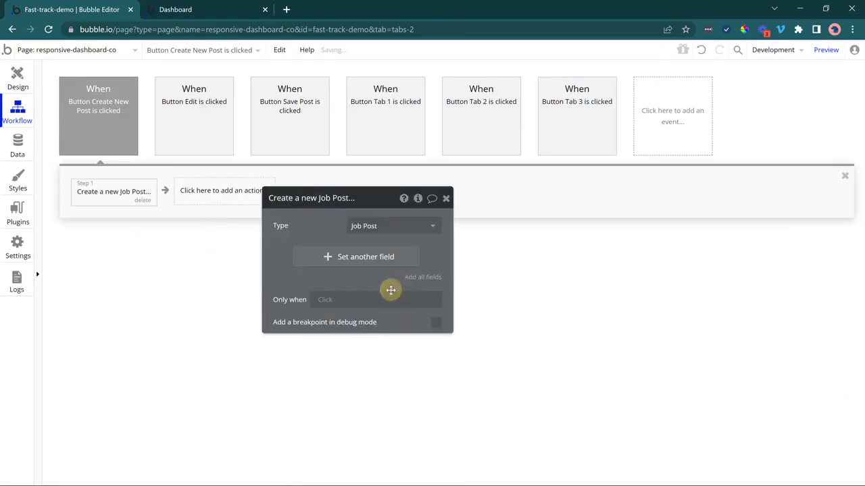
Set the new job post's Company field to Current User's Company.
{"action": "left_click", "coordinate": [310, 263]}
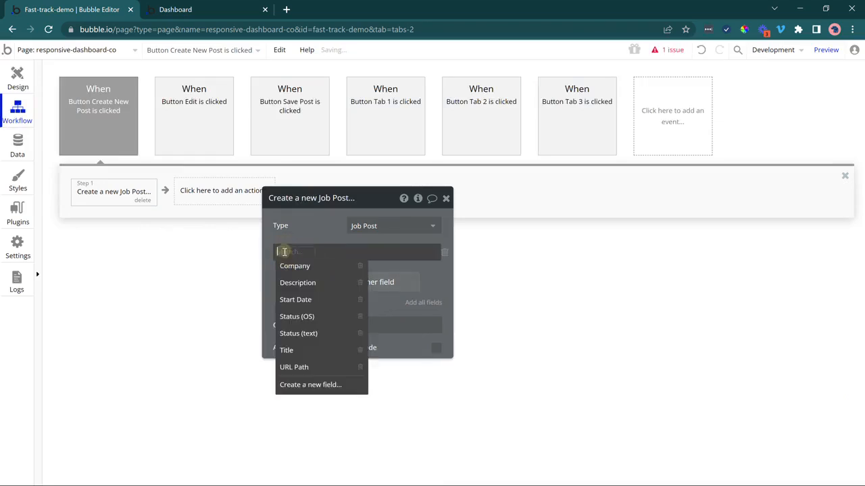
{"action": "left_click", "coordinate": [289, 265]}
{"action": "left_click", "coordinate": [326, 252]}
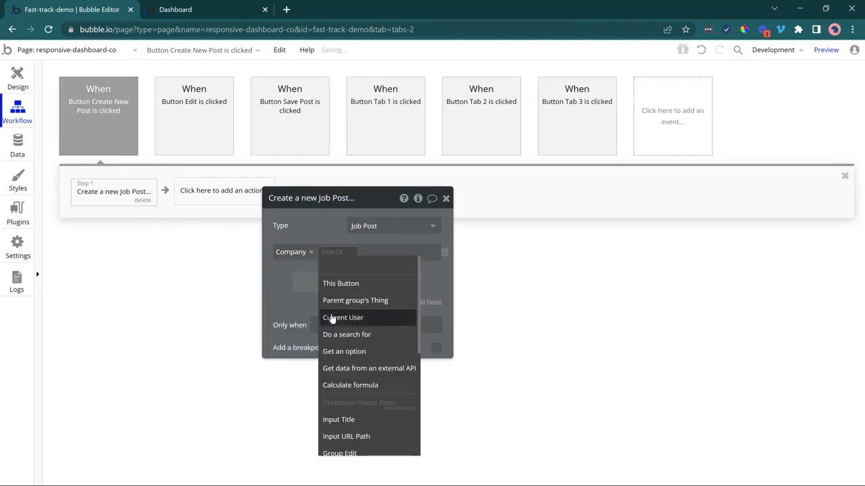
{"action": "left_click", "coordinate": [358, 315]}
{"action": "left_click", "coordinate": [376, 264]}
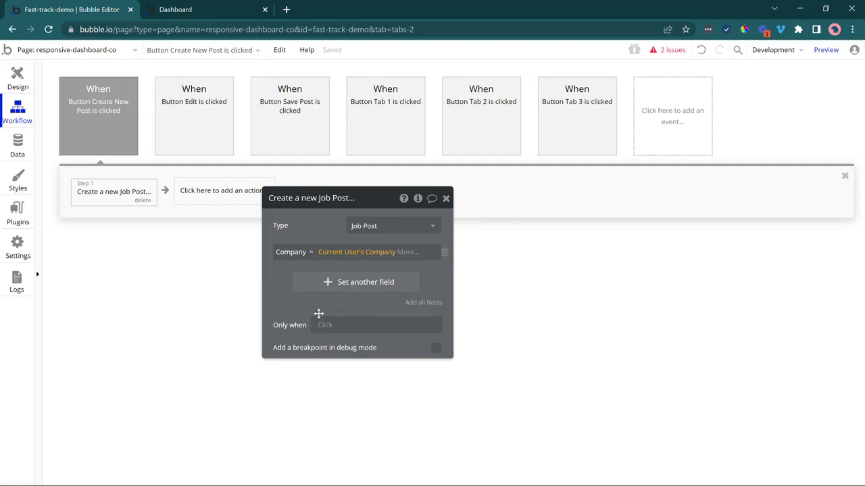
Set the new job post's Status (OS) field to Draft.
{"action": "left_click", "coordinate": [305, 281]}
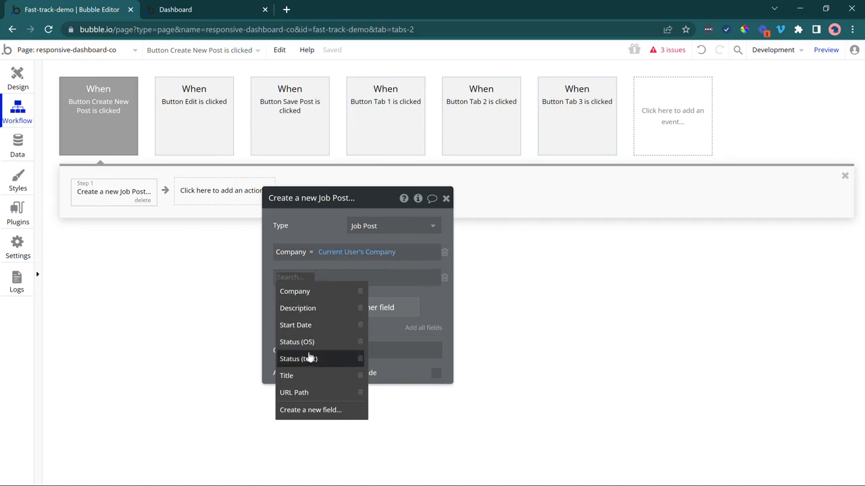
{"action": "left_click", "coordinate": [309, 344]}
{"action": "left_click", "coordinate": [323, 277]}
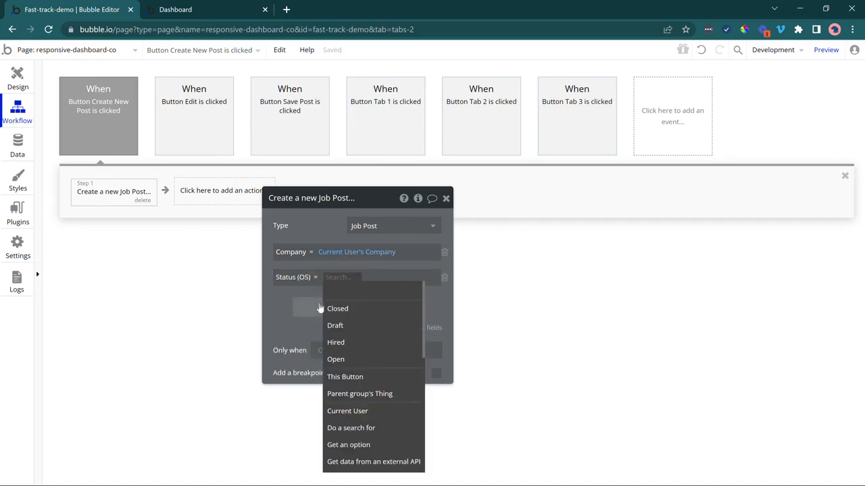
{"action": "left_click", "coordinate": [332, 327]}
{"action": "left_click", "coordinate": [318, 335]}
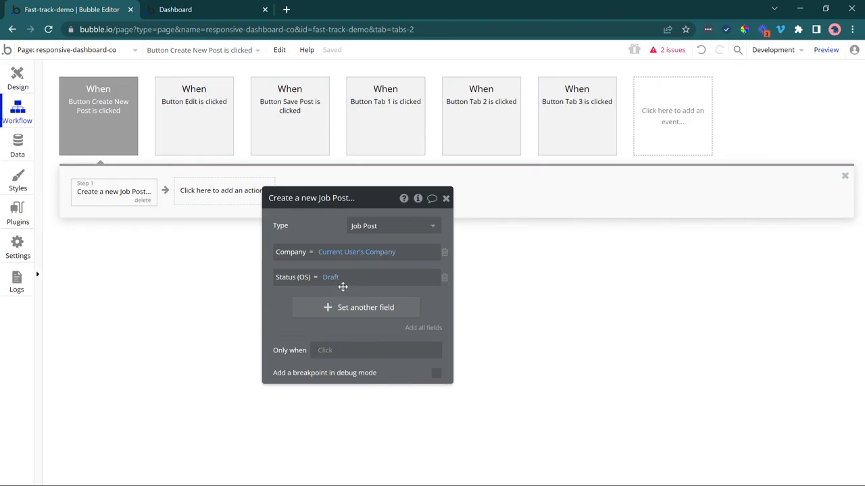
Add a Display data action that shows the result of step 1 in Group Edit.
{"action": "left_click", "coordinate": [190, 200]}
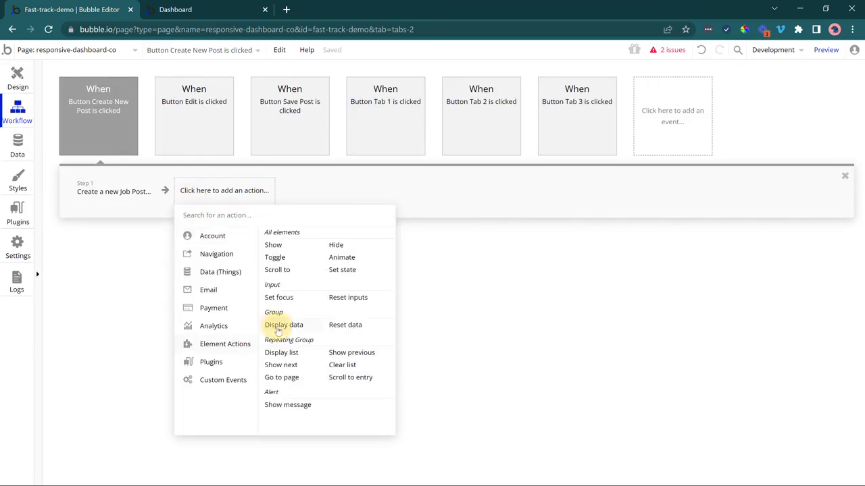
{"action": "left_click", "coordinate": [277, 327]}
{"action": "left_click_drag", "start_coordinate": [305, 238], "coordinate": [289, 277]}
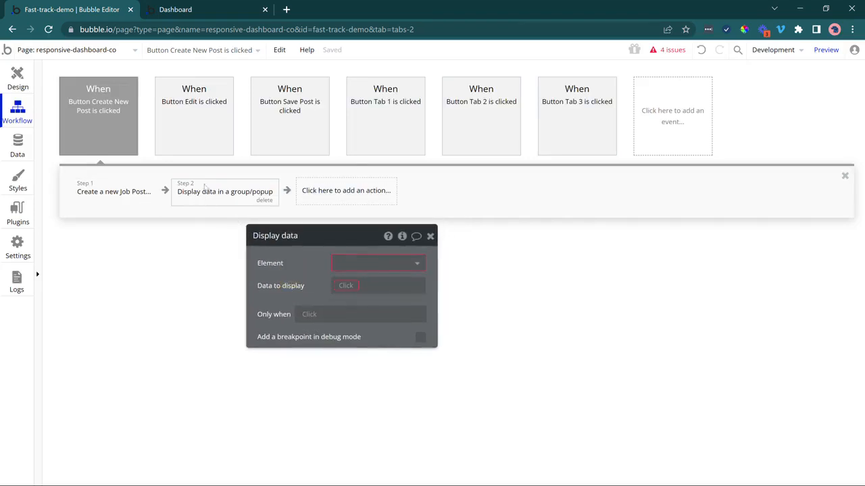
{"action": "left_click", "coordinate": [385, 263]}
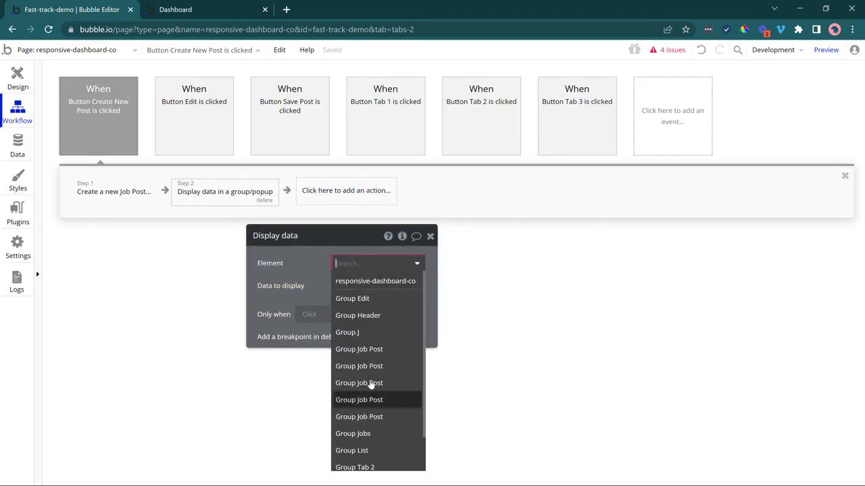
{"action": "left_click", "coordinate": [365, 299]}
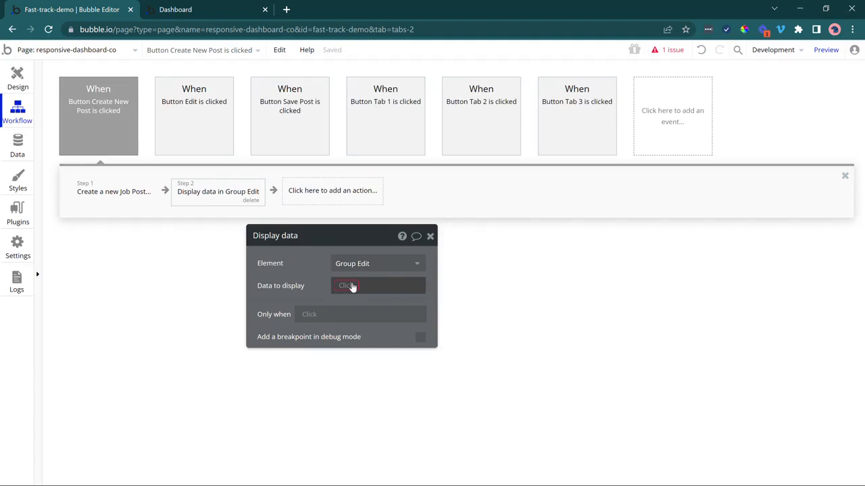
{"action": "left_click", "coordinate": [351, 287]}
{"action": "left_click", "coordinate": [356, 331]}
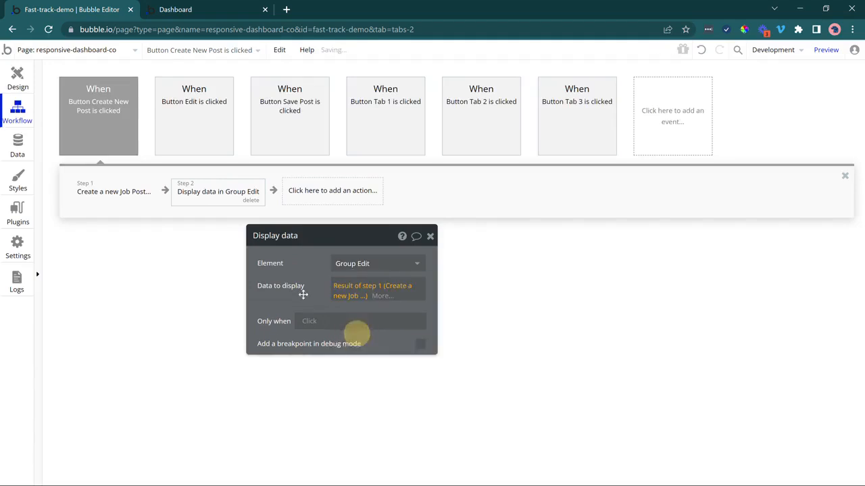
Add a Set focus action for Input Title as the third step of the Create New Post workflow.
{"action": "left_click", "coordinate": [295, 196]}
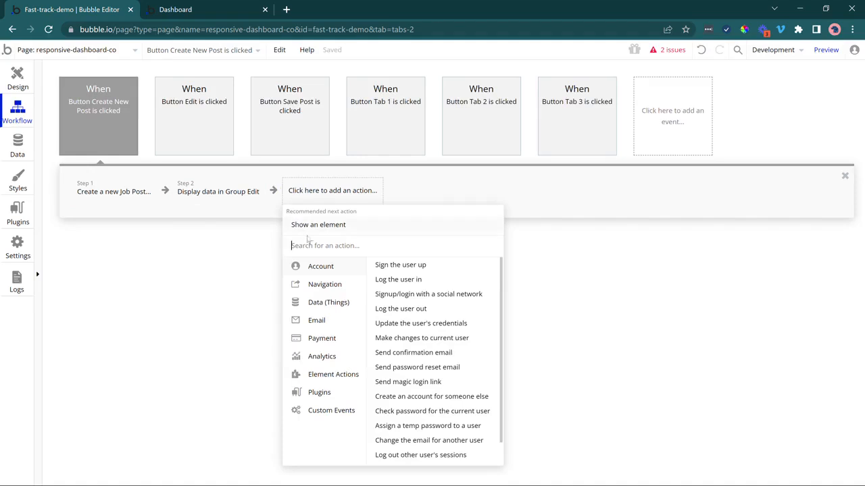
{"action": "mouse_move", "coordinate": [350, 382]}
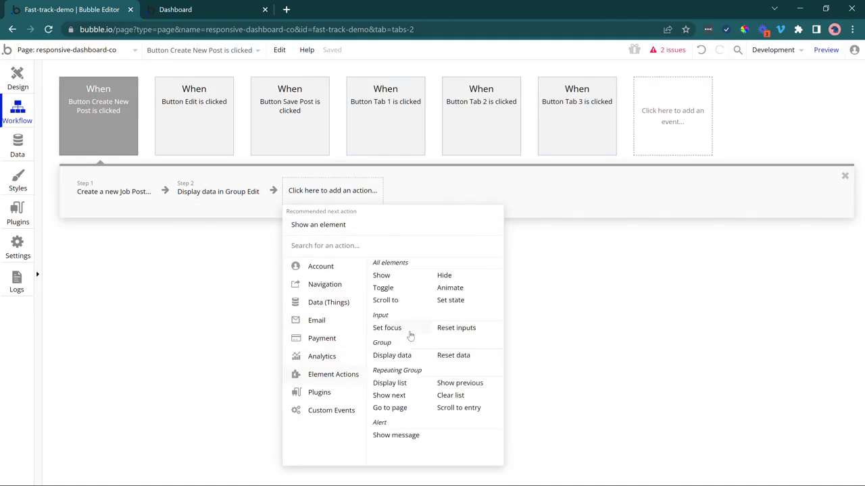
{"action": "key", "text": "ctrl+Tab"}
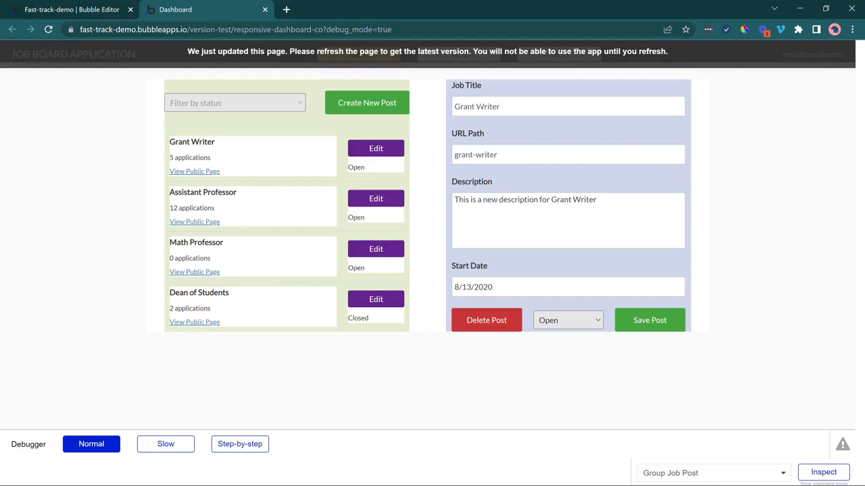
{"action": "key", "text": "ctrl+shift+Tab"}
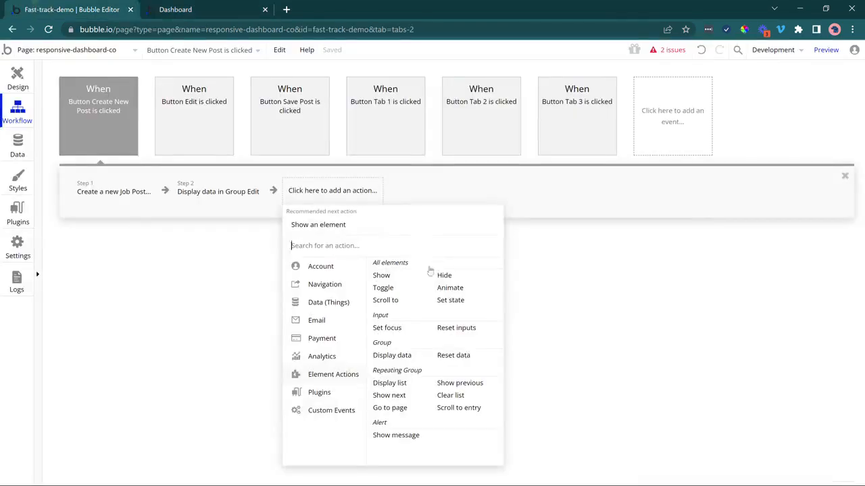
{"action": "left_click", "coordinate": [398, 328]}
{"action": "left_click", "coordinate": [381, 263]}
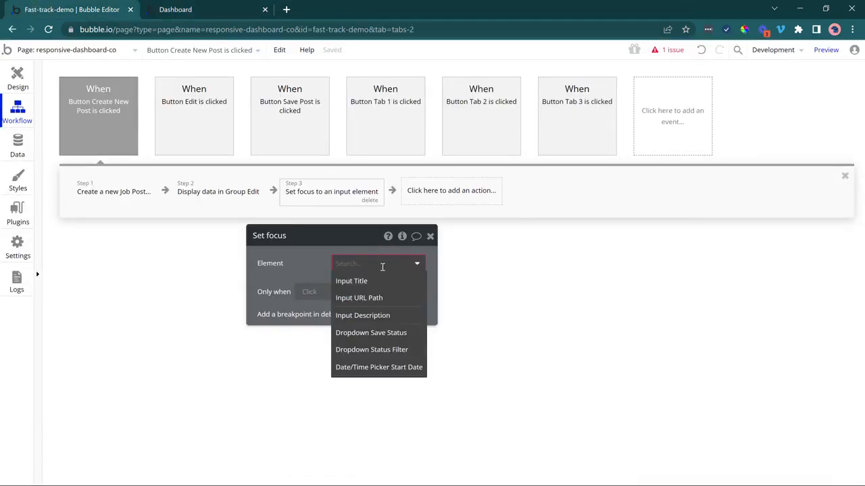
{"action": "left_click", "coordinate": [385, 281]}
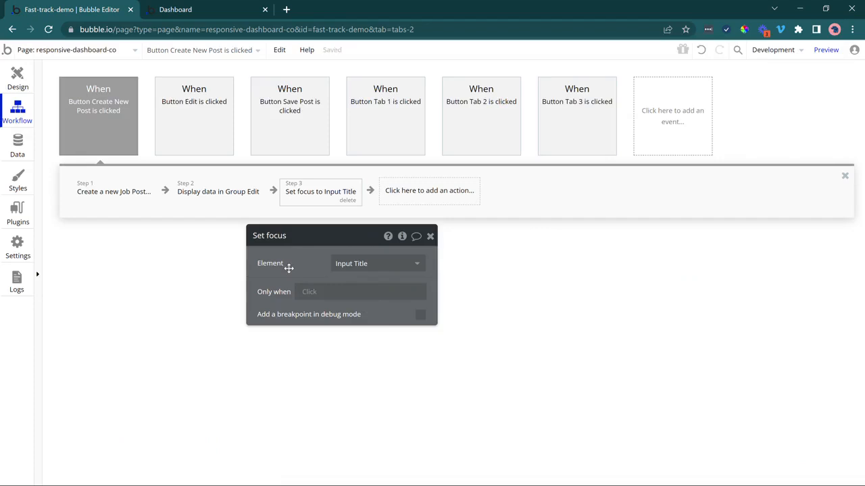
Switch to the Dashboard preview, refresh it, and create a new post to test the workflow.
{"action": "left_click", "coordinate": [247, 9]}
{"action": "left_click", "coordinate": [242, 51]}
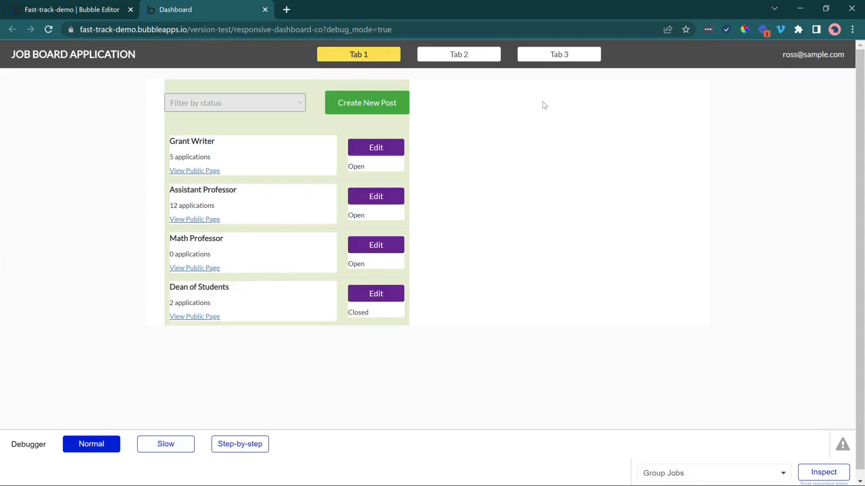
{"action": "left_click", "coordinate": [382, 103]}
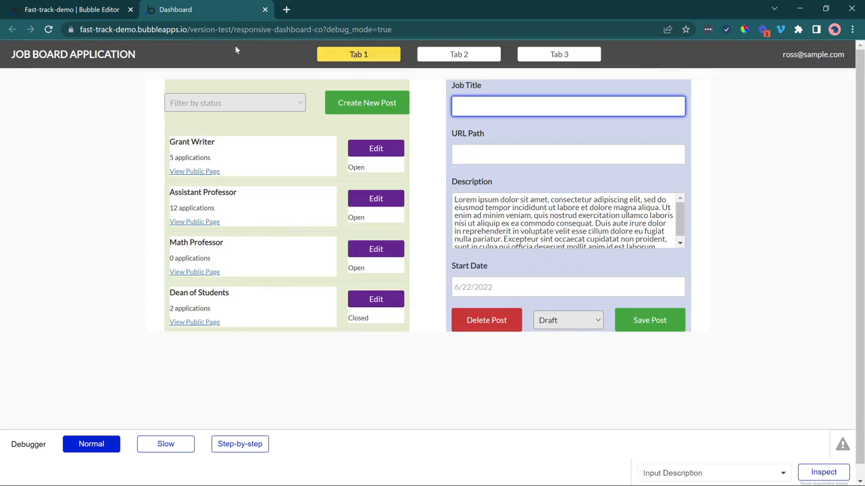
Return to the Bubble editor and examine the default value of the Job Post data type's Description field.
{"action": "left_click", "coordinate": [75, 10]}
{"action": "left_click", "coordinate": [17, 145]}
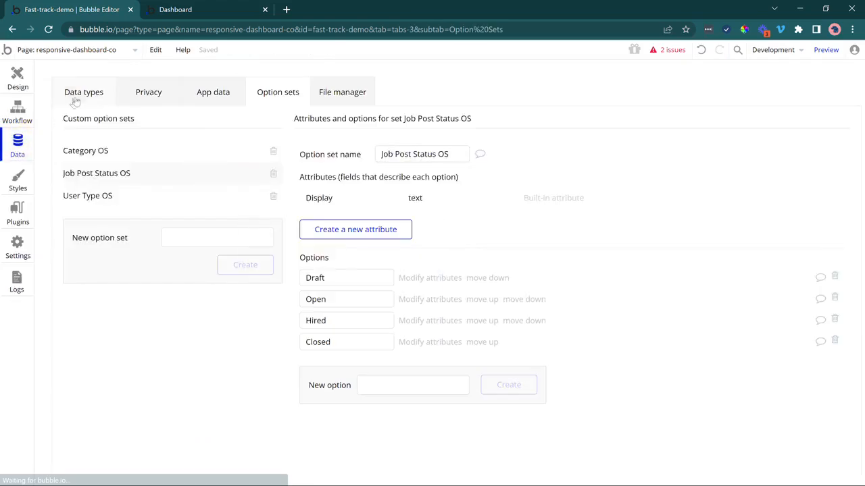
{"action": "left_click", "coordinate": [77, 95]}
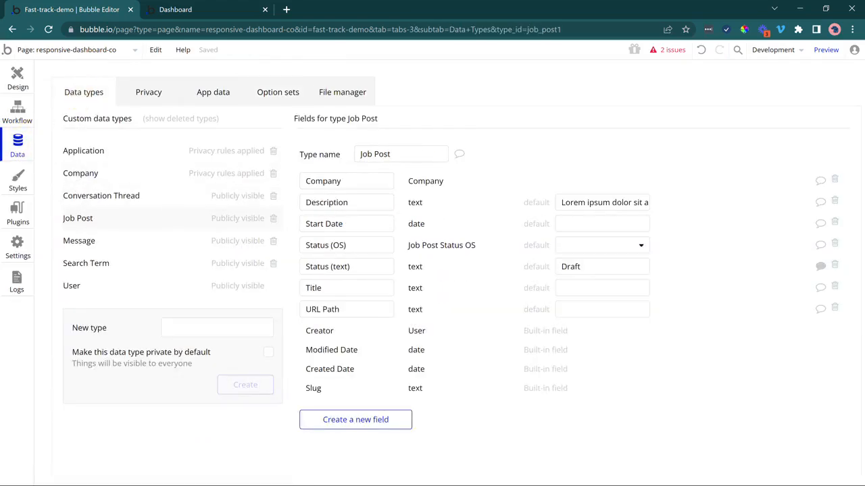
{"action": "left_click_drag", "start_coordinate": [604, 202], "coordinate": [648, 203]}
{"action": "left_click", "coordinate": [607, 202]}
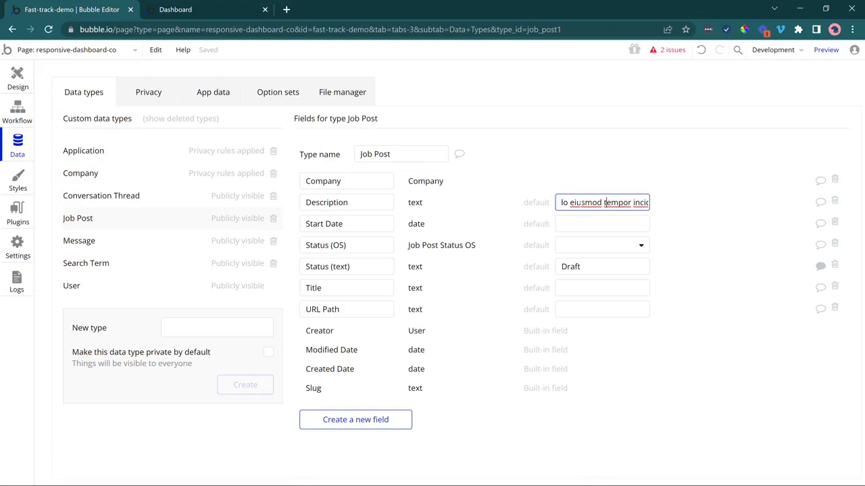
Try setting the Description field in the workflow's Create a new Job Post action, and return to the Job Post data type.
{"action": "left_click", "coordinate": [18, 111]}
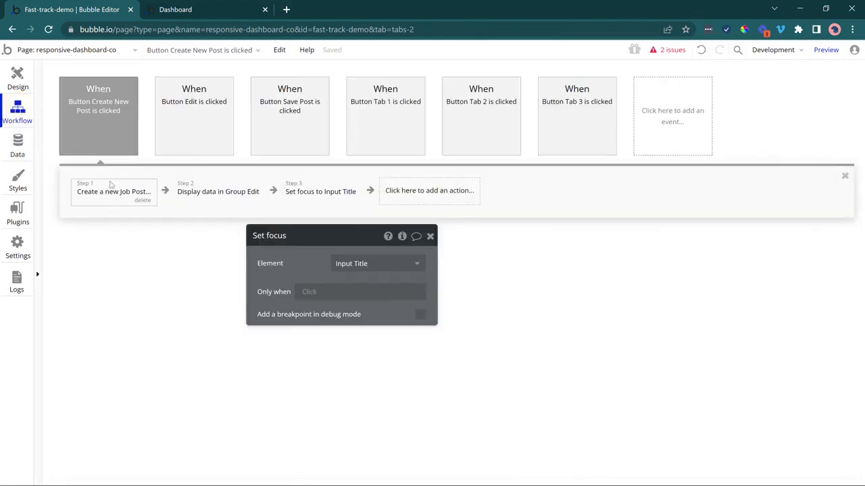
{"action": "left_click", "coordinate": [112, 186]}
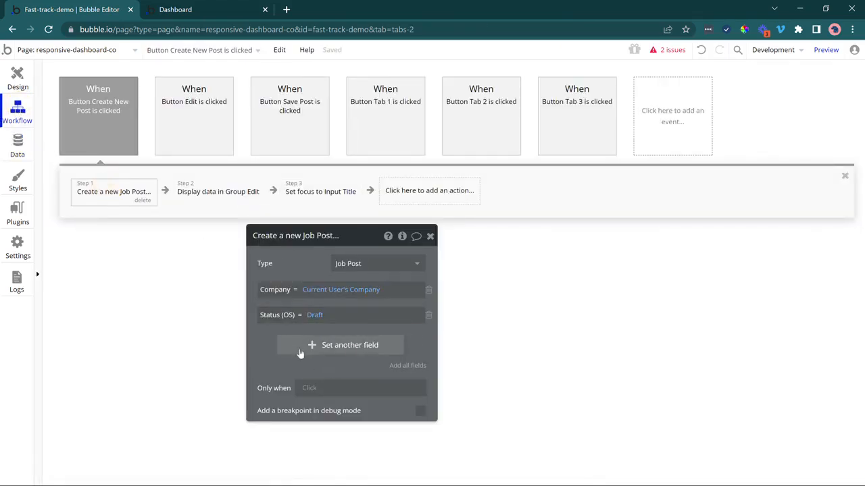
{"action": "left_click", "coordinate": [300, 353]}
{"action": "left_click", "coordinate": [279, 369]}
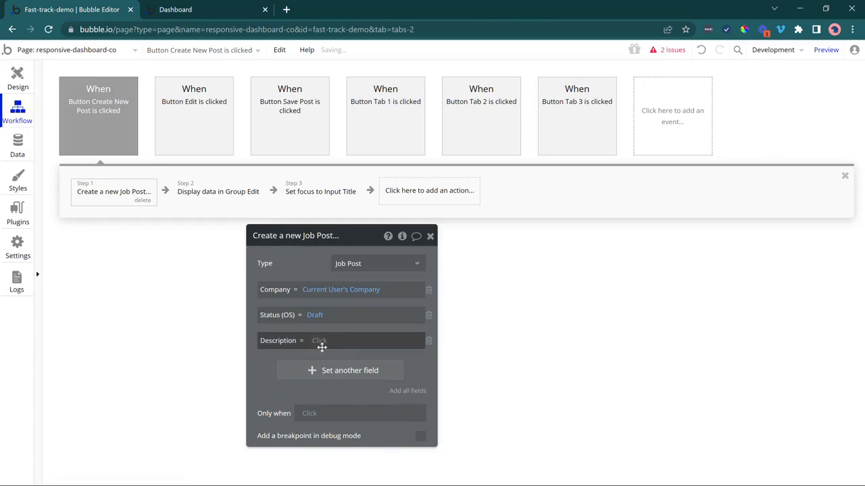
{"action": "left_click", "coordinate": [428, 341]}
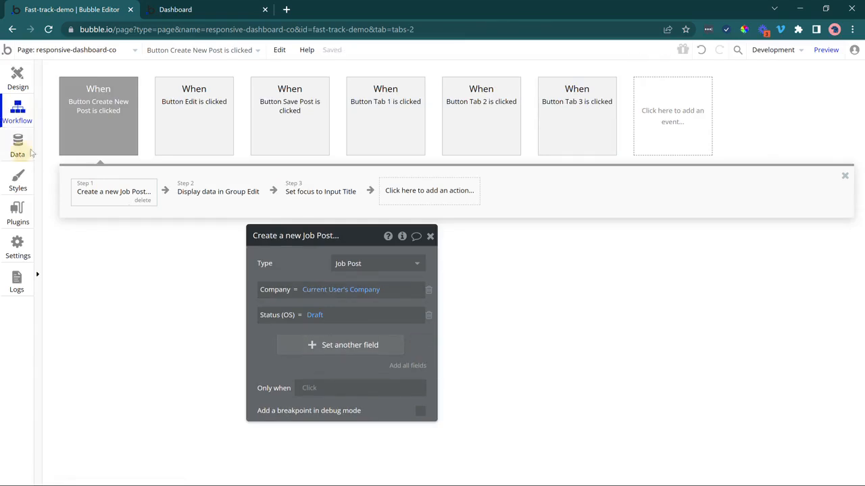
{"action": "left_click", "coordinate": [17, 145]}
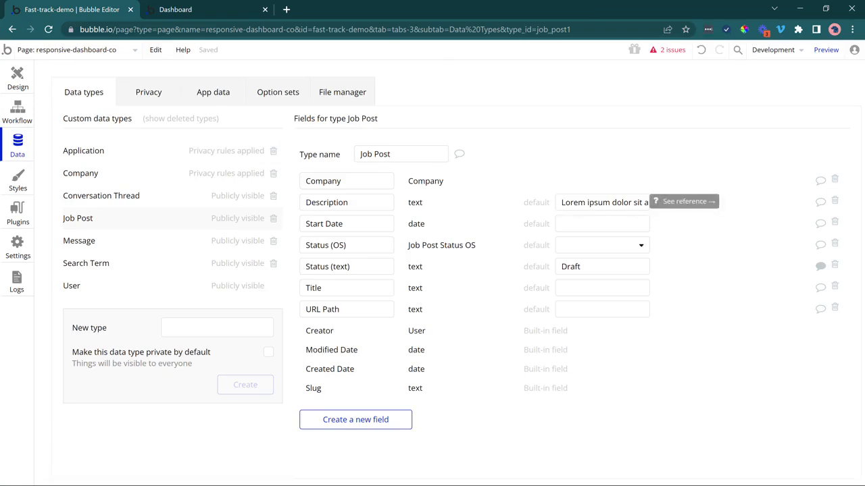
Switch to the Dashboard preview and fill in the new post with start date 6/01/2022 and job title Chemistry Professor.
{"action": "left_click", "coordinate": [242, 6]}
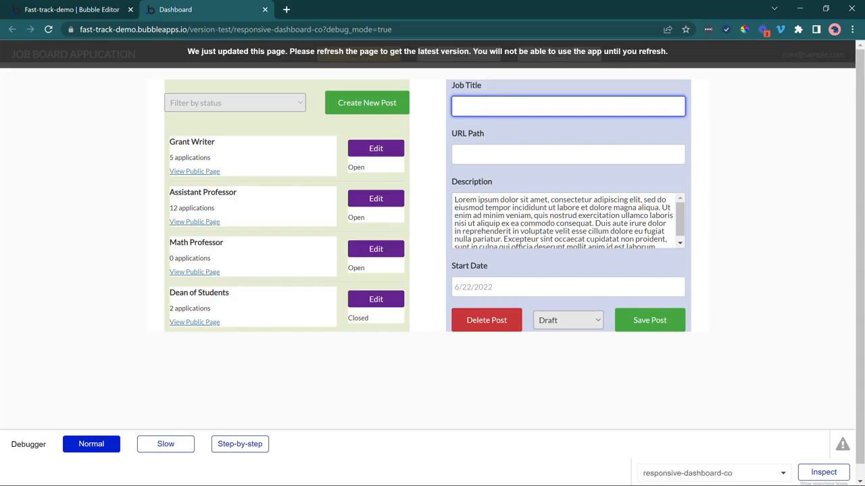
{"action": "left_click", "coordinate": [567, 287]}
{"action": "left_click", "coordinate": [567, 343]}
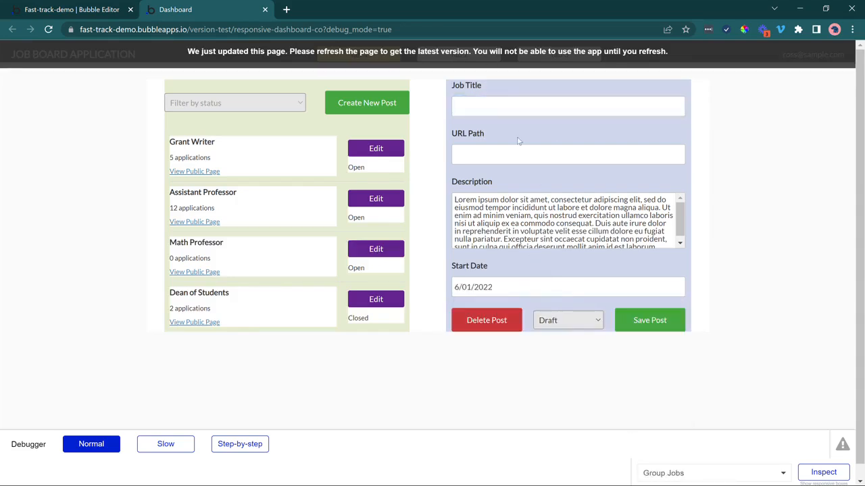
{"action": "left_click", "coordinate": [508, 106]}
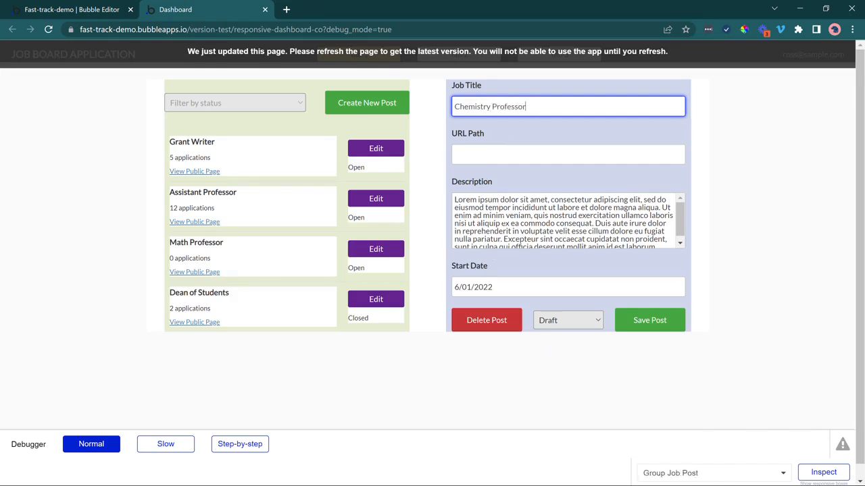
{"action": "left_click", "coordinate": [503, 219]}
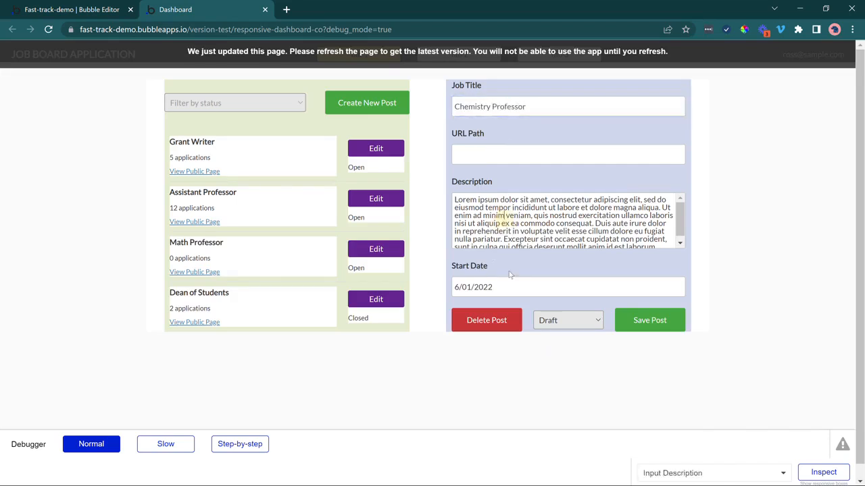
Refresh the preview, then create and save a post titled Chemistry Professor with status Open and start date 6/01/2022.
{"action": "left_click", "coordinate": [424, 49]}
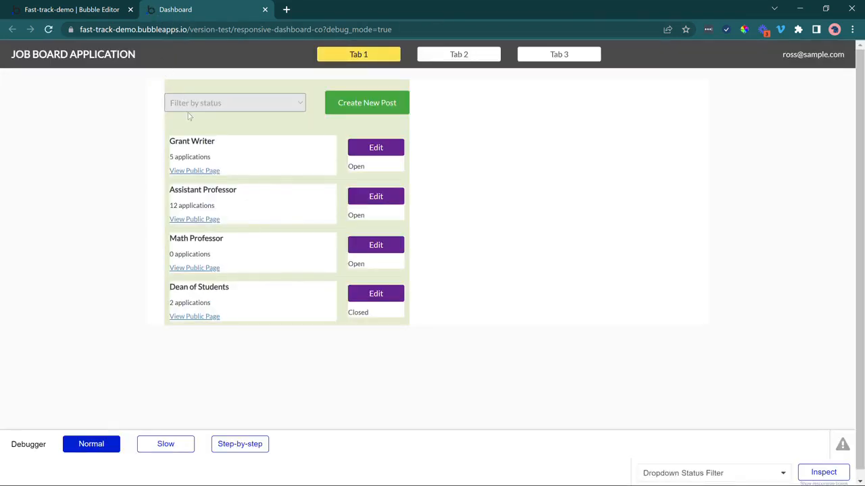
{"action": "left_click", "coordinate": [365, 108]}
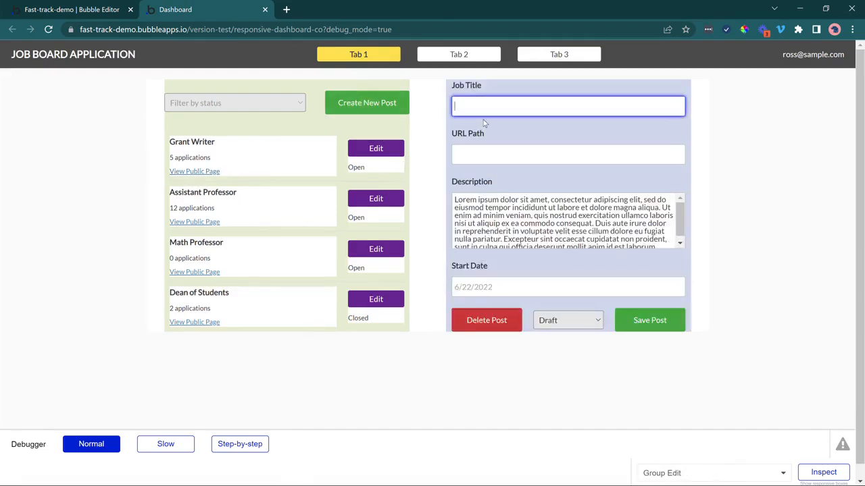
{"action": "type", "text": "Chemistry Professor"}
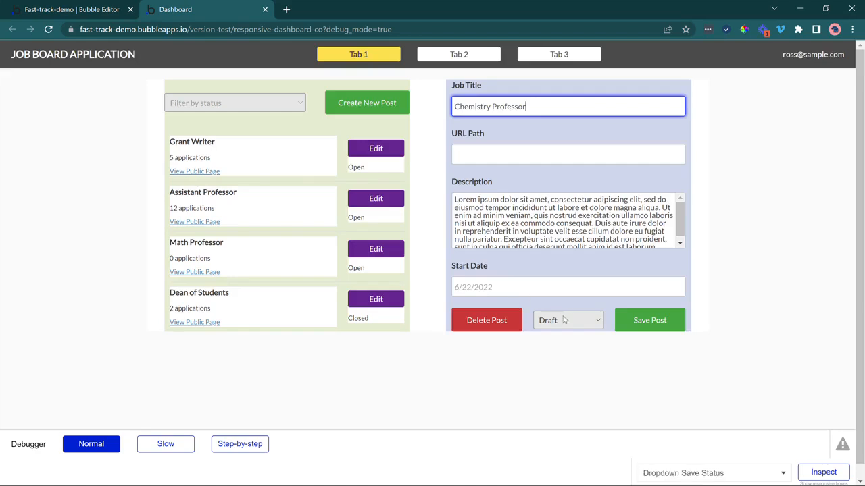
{"action": "left_click", "coordinate": [564, 320]}
{"action": "left_click", "coordinate": [553, 353]}
{"action": "left_click", "coordinate": [547, 287]}
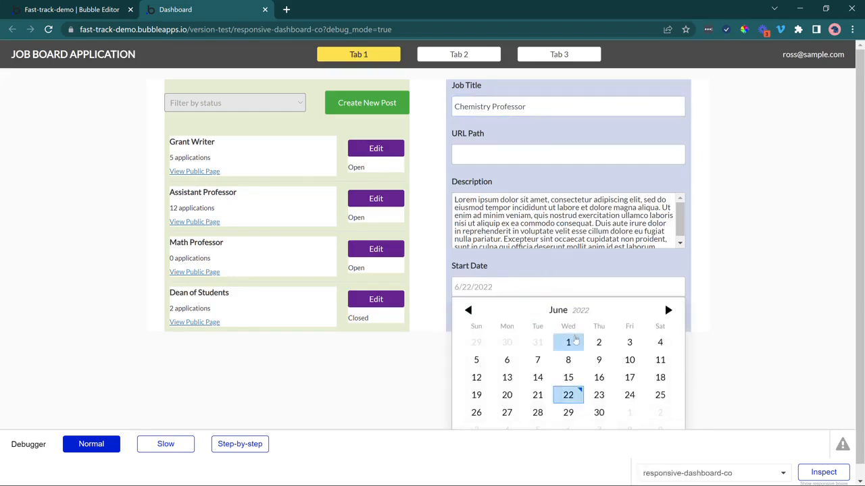
{"action": "left_click", "coordinate": [570, 343]}
{"action": "left_click", "coordinate": [639, 328]}
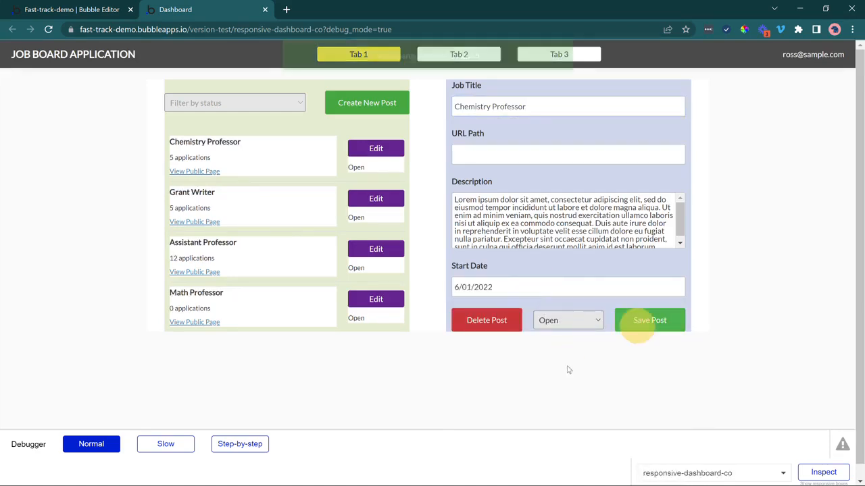
Check the Chemistry Professor entry in the list, load the Math Professor post for editing, and create another new post.
{"action": "left_click_drag", "start_coordinate": [184, 143], "coordinate": [207, 142]}
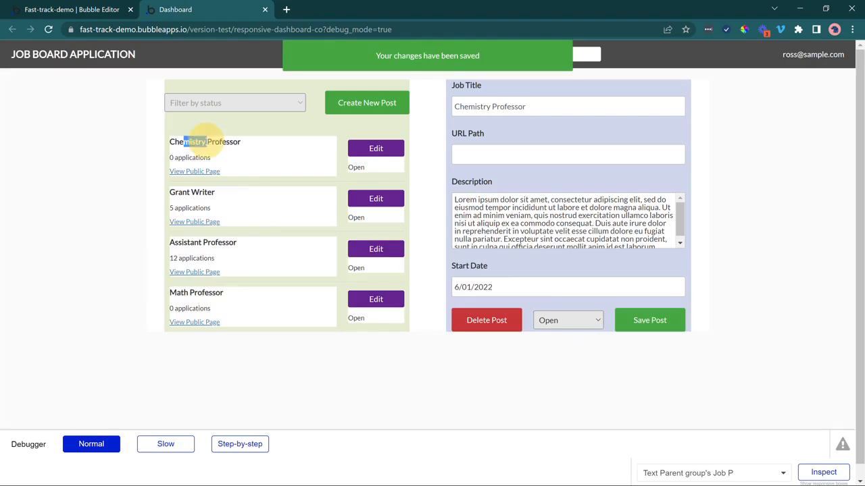
{"action": "left_click", "coordinate": [121, 152]}
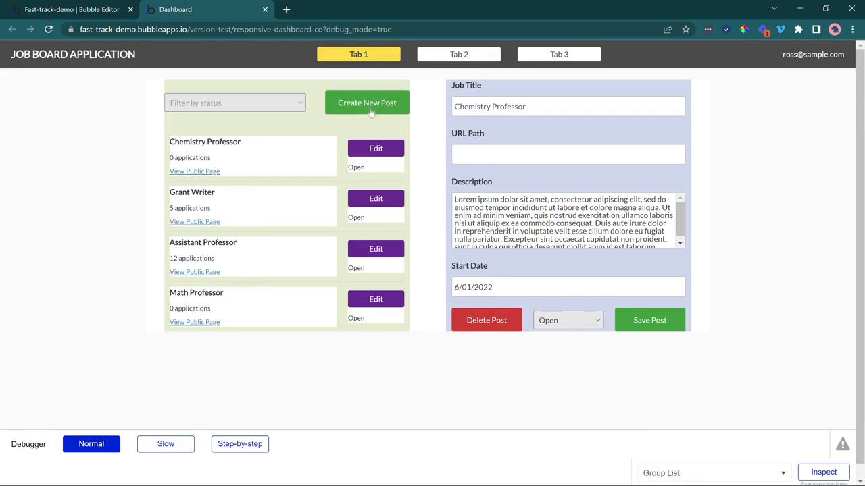
{"action": "left_click", "coordinate": [359, 302]}
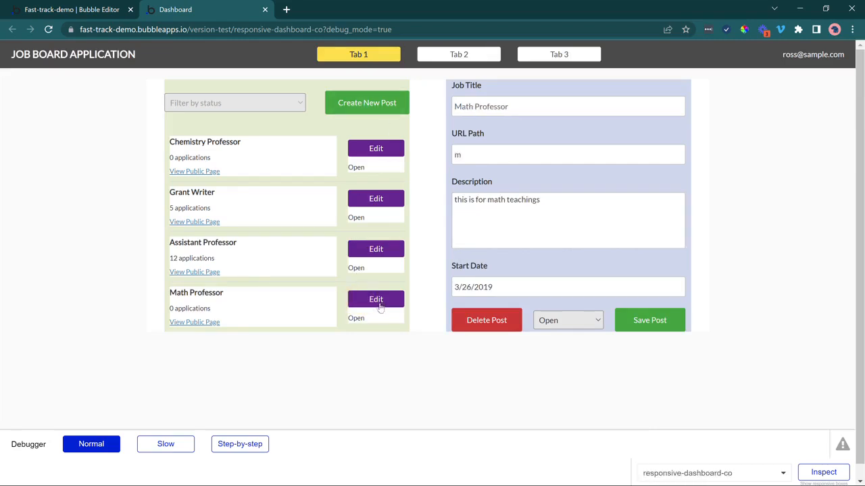
{"action": "left_click", "coordinate": [370, 108]}
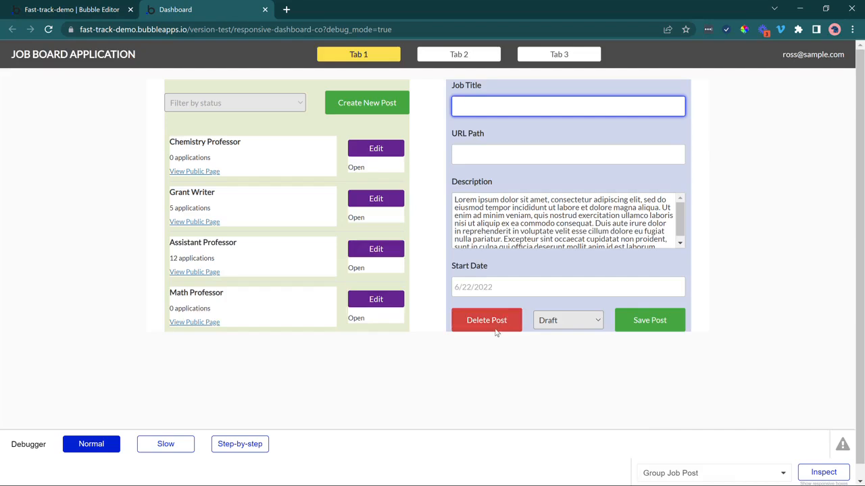
Return to the Bubble editor's design view and add a popup about 398 px wide and 250 px high to the page.
{"action": "left_click", "coordinate": [39, 8]}
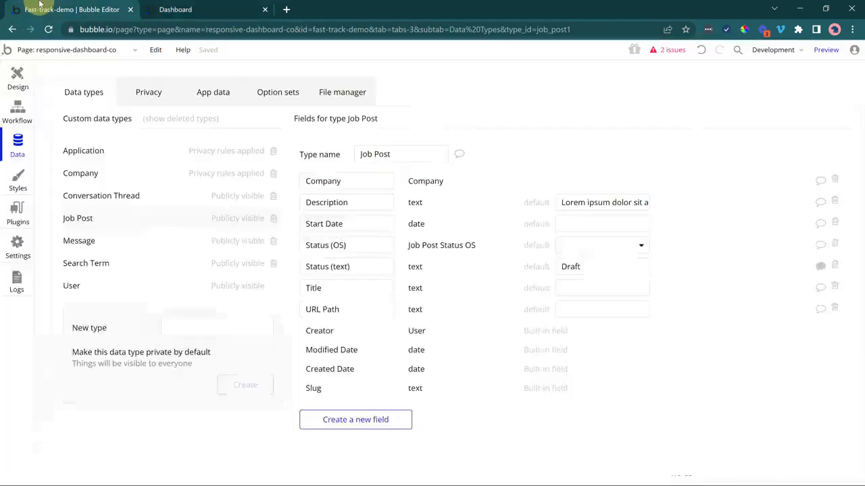
{"action": "left_click", "coordinate": [17, 77]}
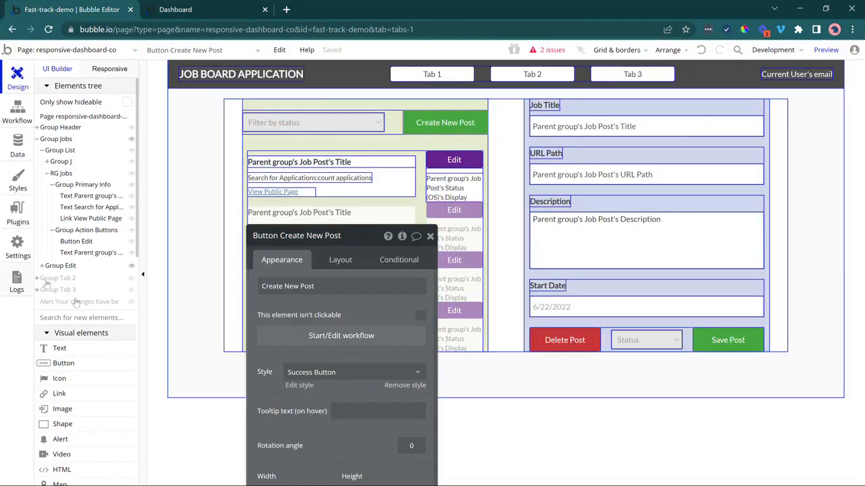
{"action": "scroll", "coordinate": [78, 318], "scroll_direction": "down", "scroll_amount": 5}
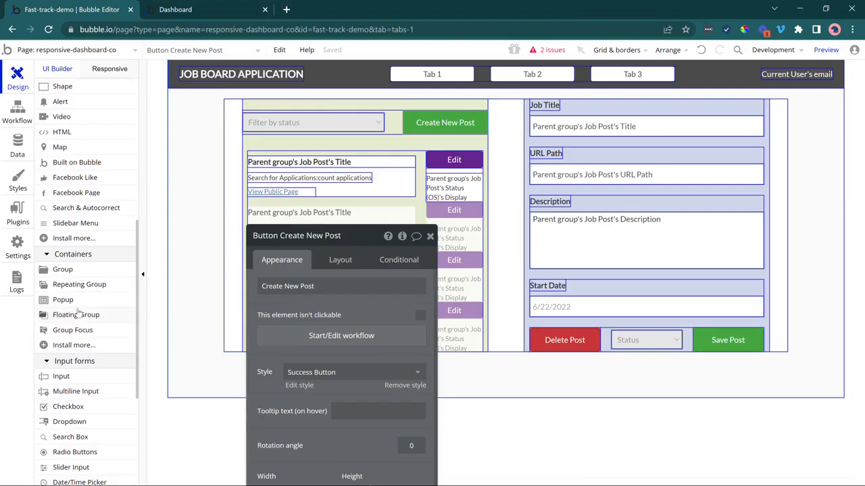
{"action": "left_click", "coordinate": [63, 300]}
{"action": "left_click_drag", "start_coordinate": [390, 117], "coordinate": [609, 251]}
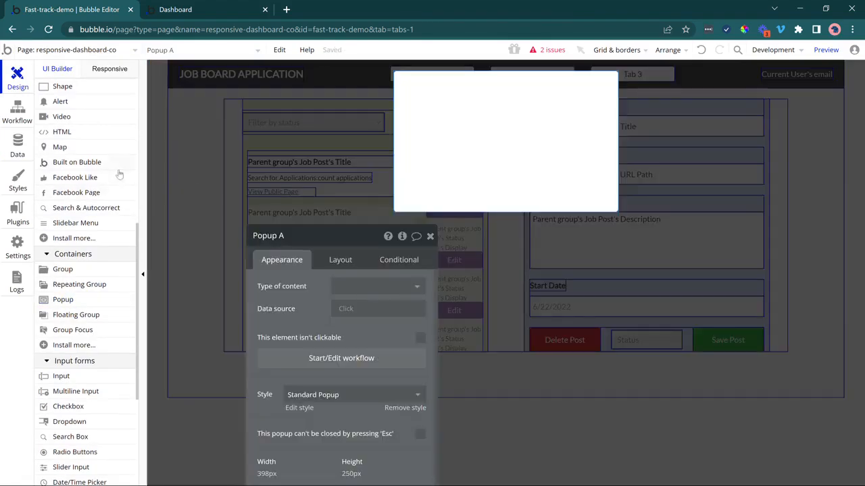
Add a text element about 268 px wide and 33 px high near the top of the popup.
{"action": "scroll", "coordinate": [67, 270], "scroll_direction": "up", "scroll_amount": 5}
{"action": "left_click", "coordinate": [76, 349]}
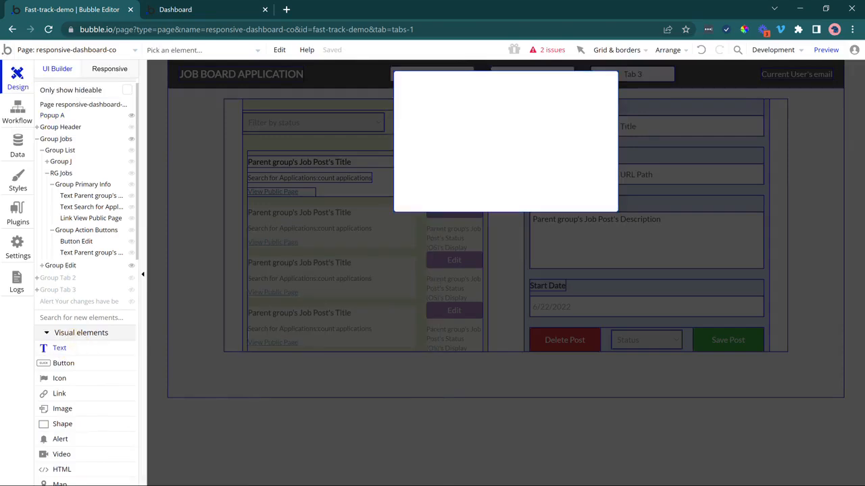
{"action": "left_click_drag", "start_coordinate": [426, 86], "coordinate": [578, 105]}
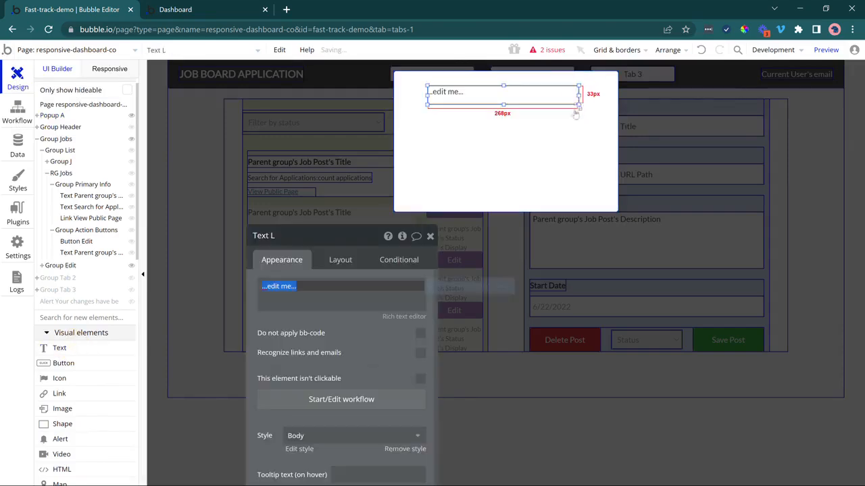
Set the popup's container layout to Column.
{"action": "left_click", "coordinate": [444, 184]}
{"action": "left_click", "coordinate": [340, 259]}
{"action": "left_click", "coordinate": [347, 287]}
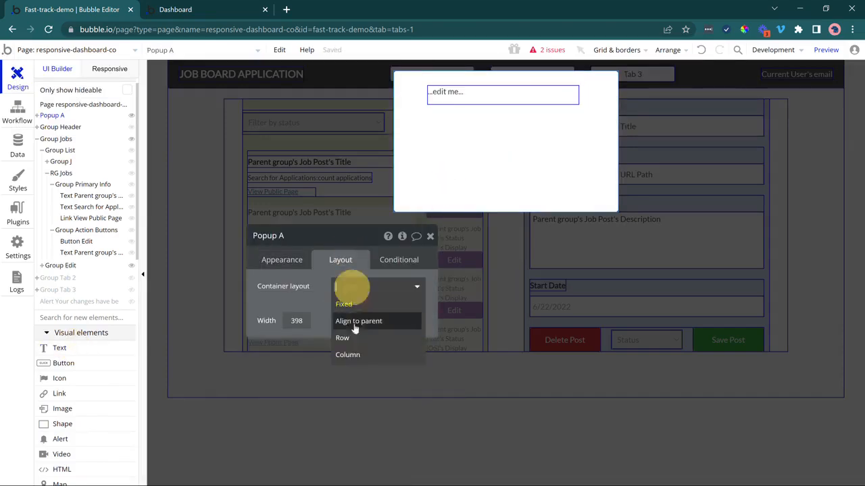
{"action": "left_click", "coordinate": [349, 355]}
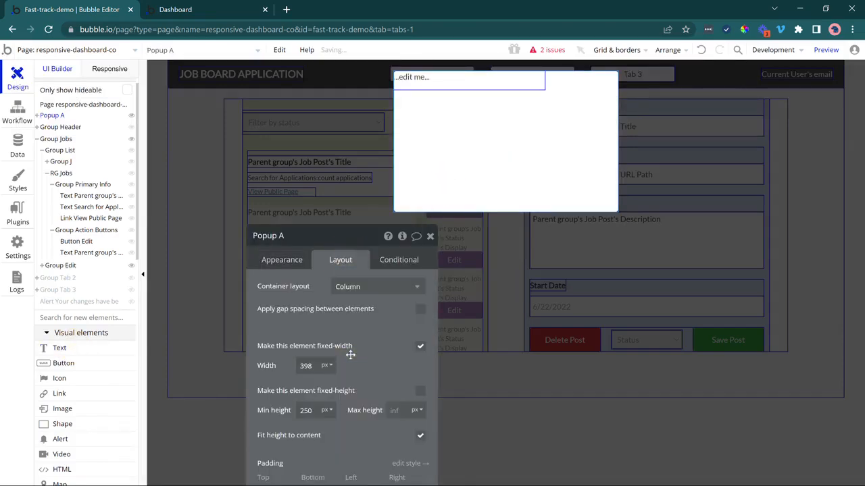
Set the popup's text element to read "Are you sure you want to delete".
{"action": "left_click", "coordinate": [476, 85]}
{"action": "left_click", "coordinate": [287, 264]}
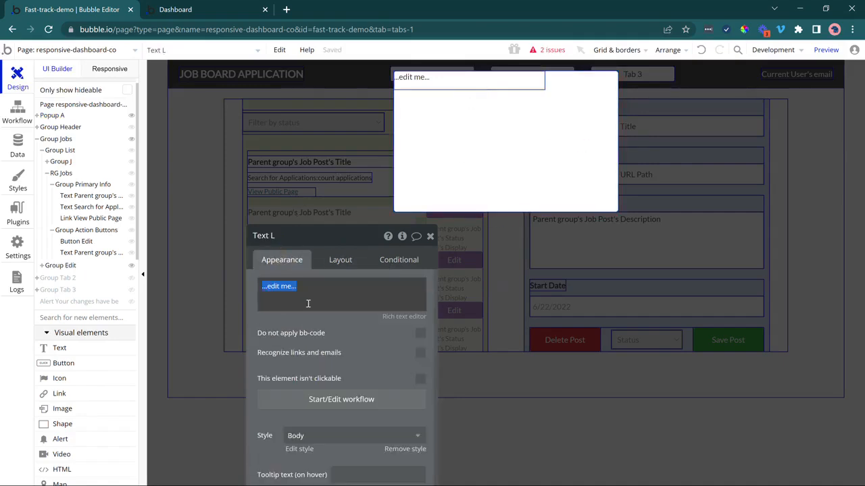
{"action": "type", "text": "Are you sure you"}
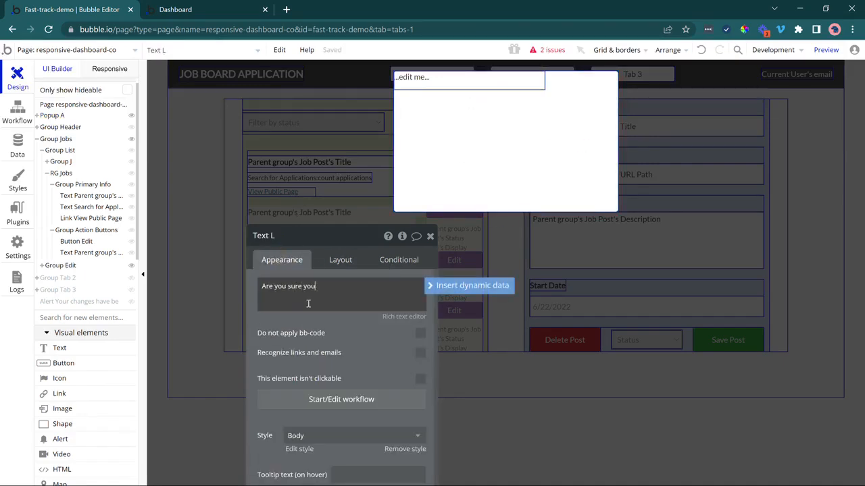
{"action": "type", "text": " want to delete"}
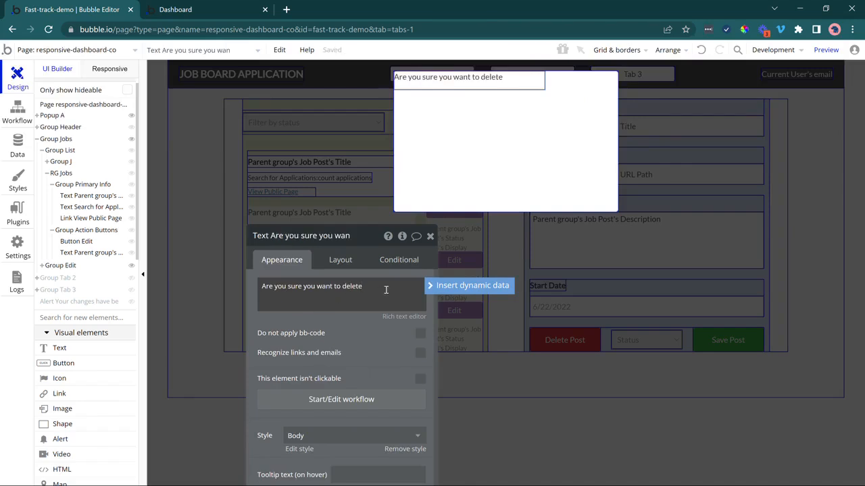
{"action": "left_click", "coordinate": [369, 328]}
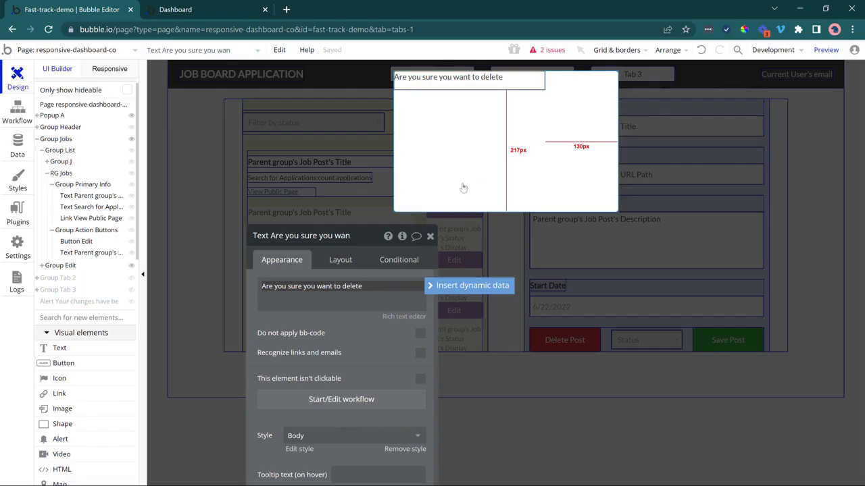
Set the popup's type of content to Job Post and rename it Popup Delete Job Post.
{"action": "left_click", "coordinate": [465, 146]}
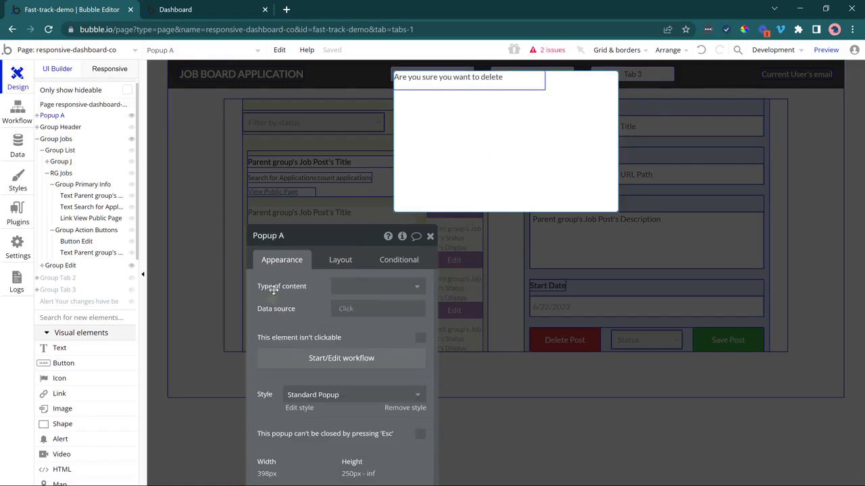
{"action": "left_click", "coordinate": [294, 185]}
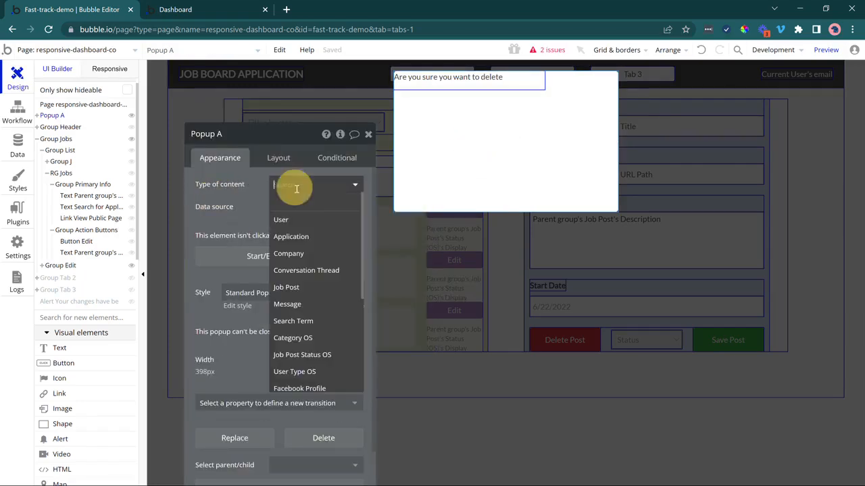
{"action": "left_click", "coordinate": [307, 287]}
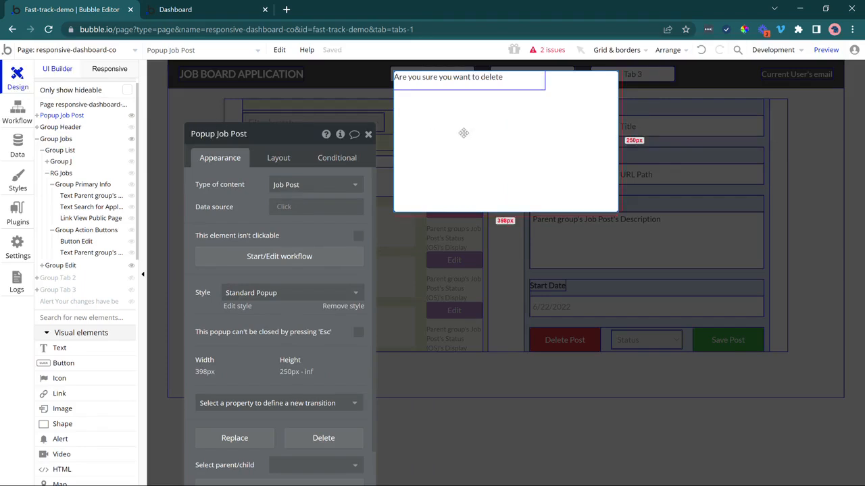
{"action": "left_click", "coordinate": [203, 135]}
{"action": "left_click", "coordinate": [216, 135]}
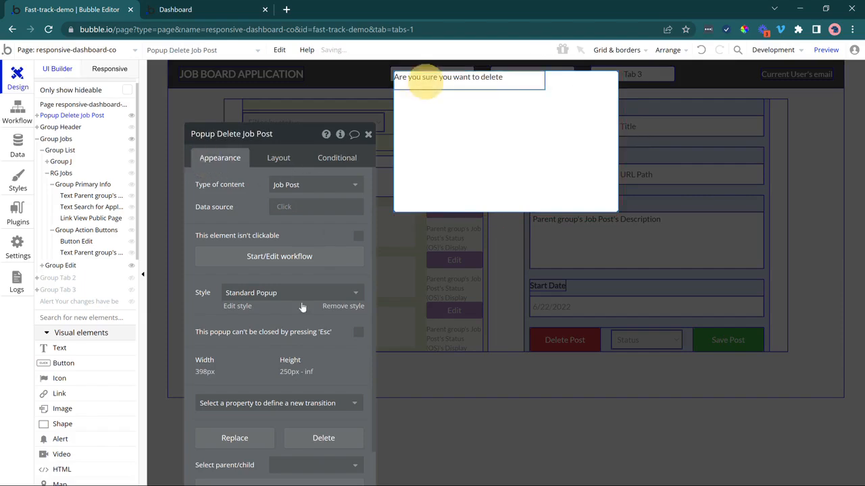
Apply the Heading 4 style to the popup's confirmation text.
{"action": "left_click", "coordinate": [404, 74]}
{"action": "left_click", "coordinate": [290, 334]}
{"action": "type", "text": "head"}
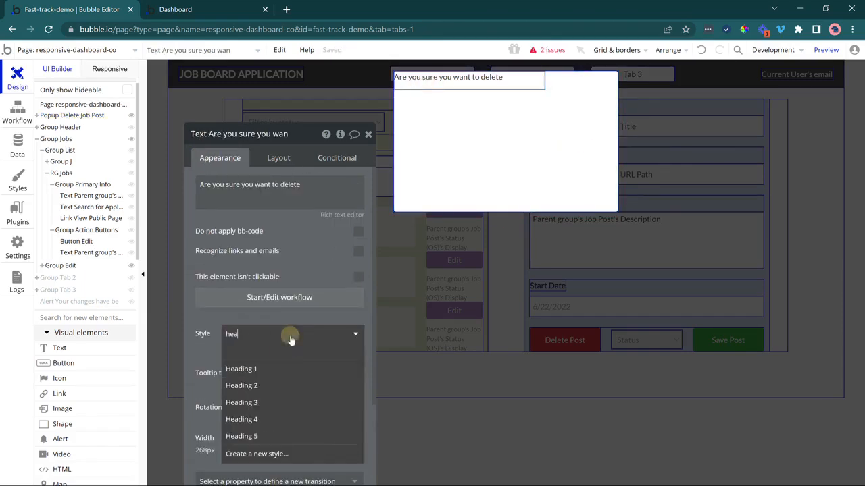
{"action": "left_click", "coordinate": [270, 403]}
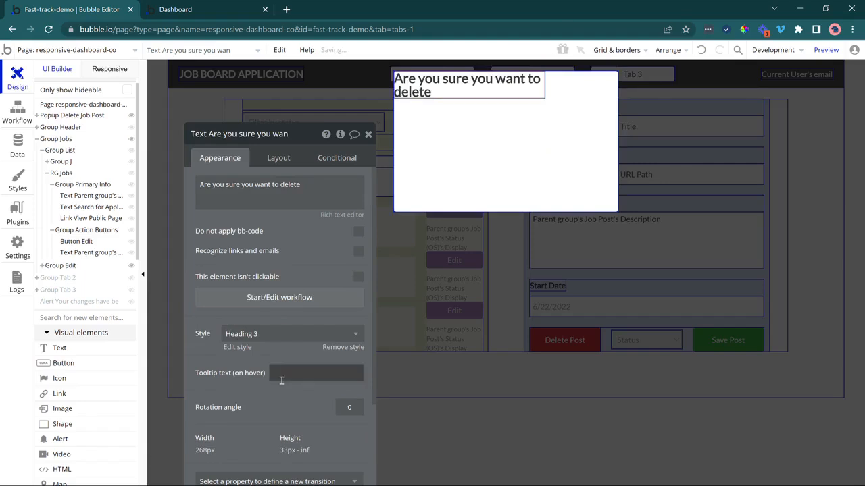
{"action": "left_click", "coordinate": [274, 338]}
{"action": "type", "text": "head"}
{"action": "left_click", "coordinate": [270, 415]}
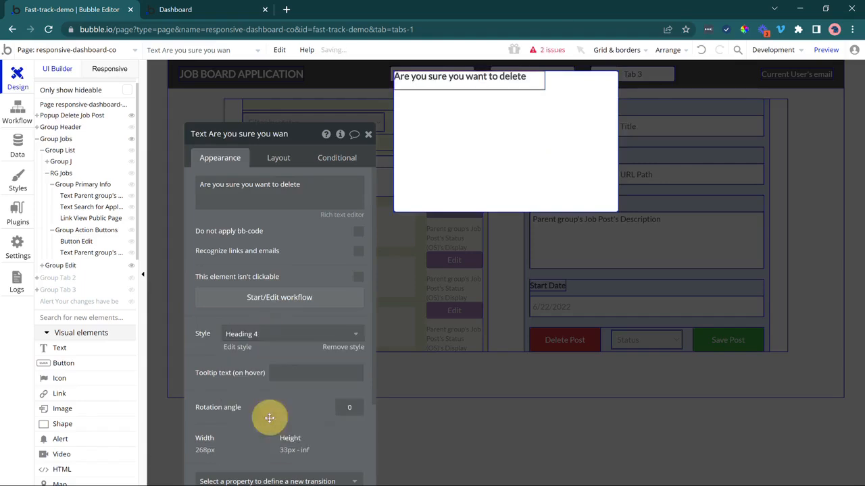
Append the dynamic value Parent group's Job Post's Title and a question mark to the confirmation text.
{"action": "triple_click", "coordinate": [345, 193]}
{"action": "left_click", "coordinate": [345, 195]}
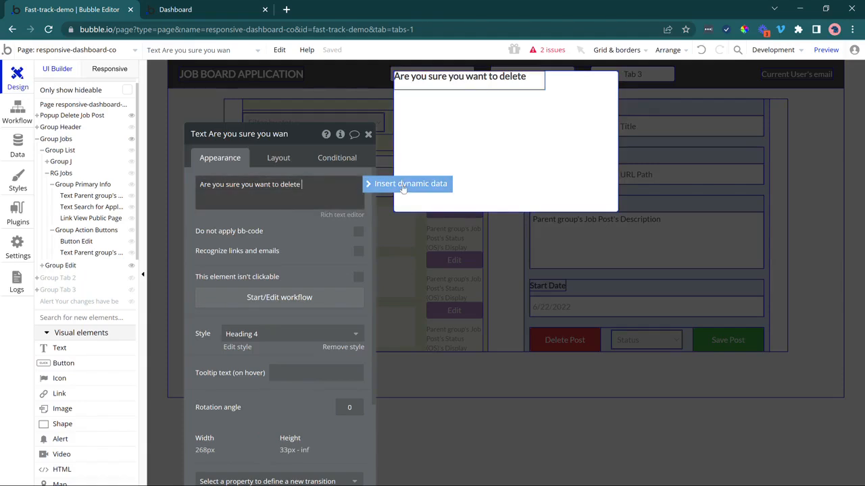
{"action": "left_click", "coordinate": [405, 183]}
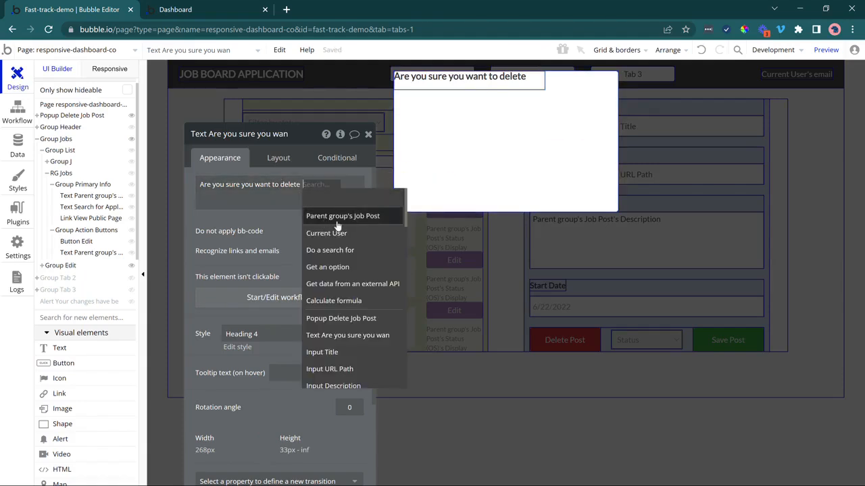
{"action": "left_click", "coordinate": [337, 217]}
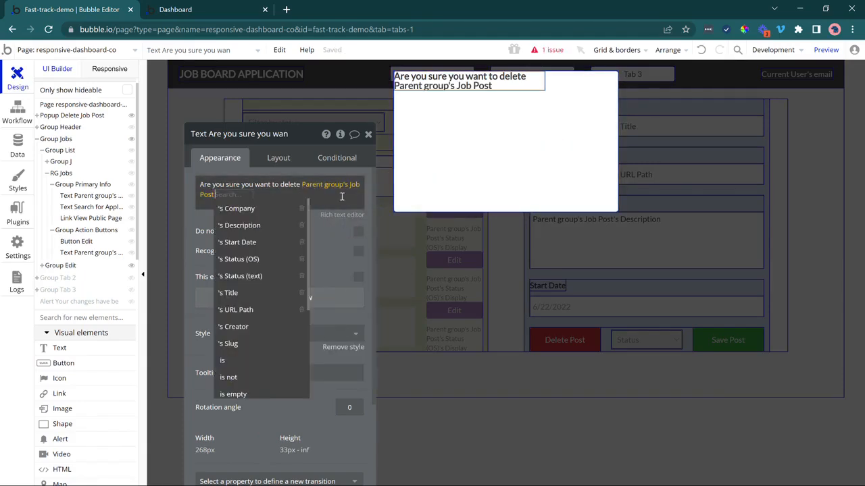
{"action": "left_click", "coordinate": [247, 293]}
{"action": "type", "text": "?"}
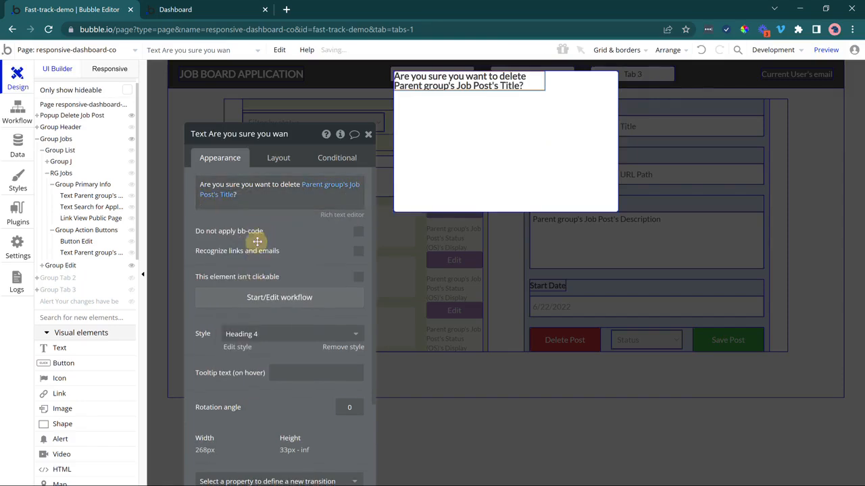
Centre the confirmation text horizontally and make it non-fixed width with a minimum width of 0 px, fitting its width to content.
{"action": "left_click", "coordinate": [279, 158]}
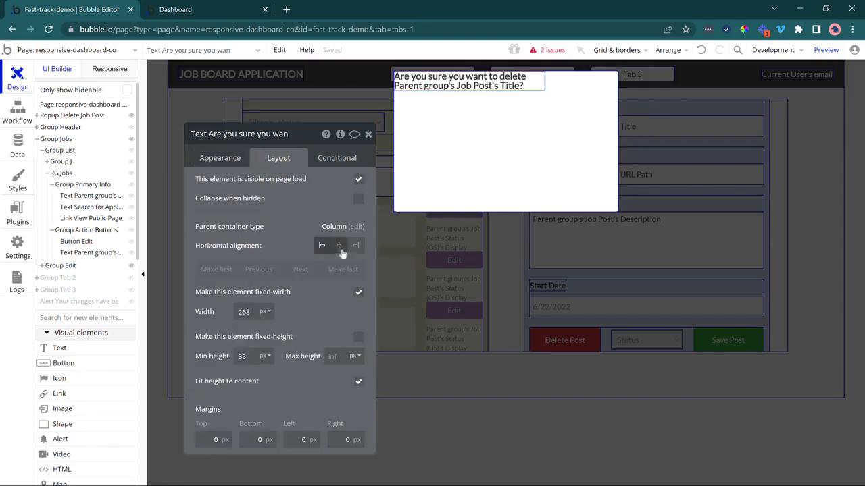
{"action": "left_click", "coordinate": [339, 246]}
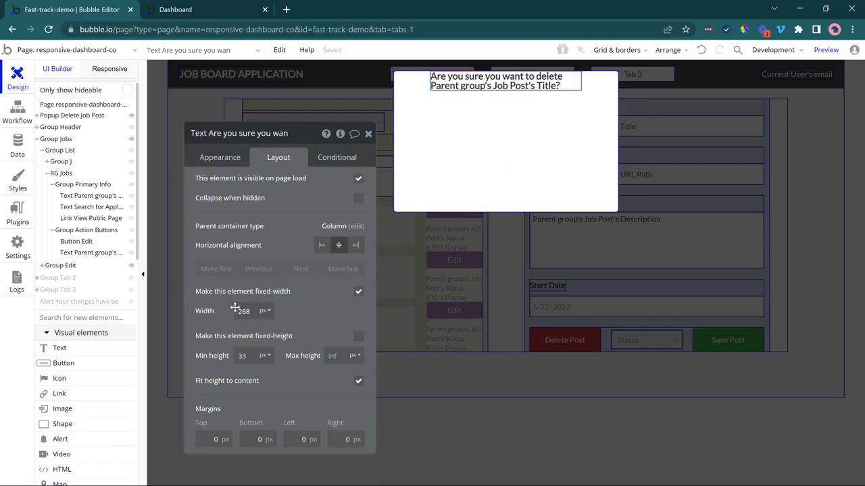
{"action": "double_click", "coordinate": [242, 311]}
{"action": "type", "text": "0"}
{"action": "left_click", "coordinate": [313, 312]}
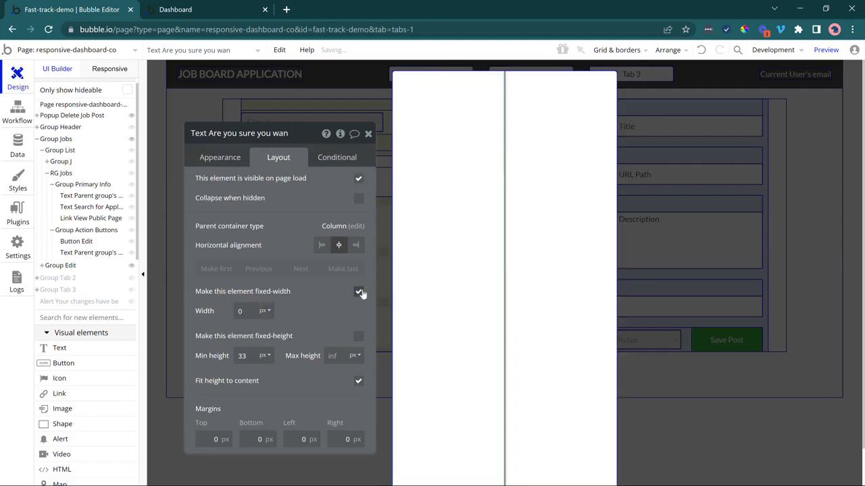
{"action": "left_click", "coordinate": [359, 291]}
{"action": "left_click", "coordinate": [358, 335]}
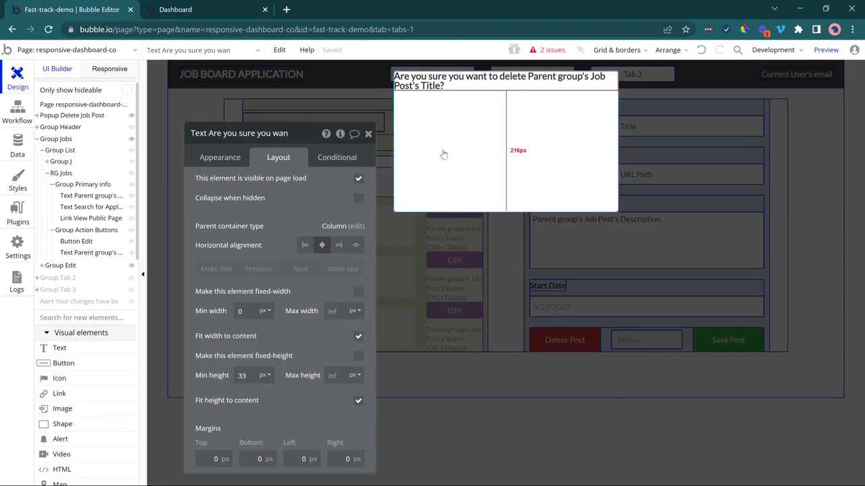
Add a button about 232 px wide and 43 px high below the popup's text and label it "Yes, Delete".
{"action": "left_click", "coordinate": [80, 368]}
{"action": "mouse_move", "coordinate": [423, 117]}
{"action": "left_mouse_down"}
{"action": "mouse_move", "coordinate": [550, 134]}
{"action": "mouse_move", "coordinate": [554, 142]}
{"action": "left_mouse_up"}
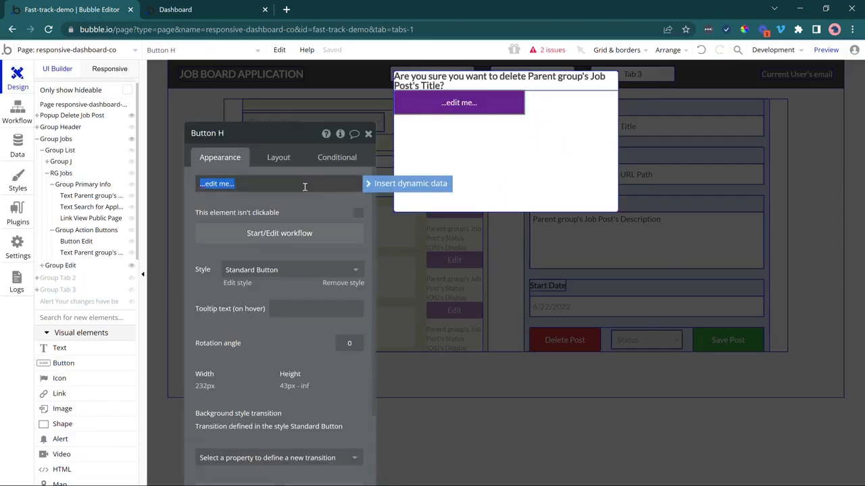
{"action": "type", "text": "Yes, Delete"}
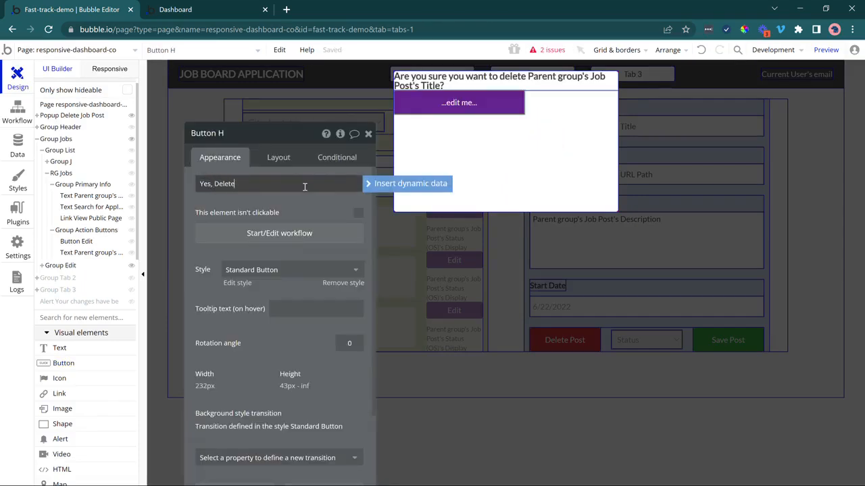
Give the "Yes, Delete" button the Danger Button style and centre it horizontally.
{"action": "left_click", "coordinate": [270, 270]}
{"action": "left_click", "coordinate": [257, 304]}
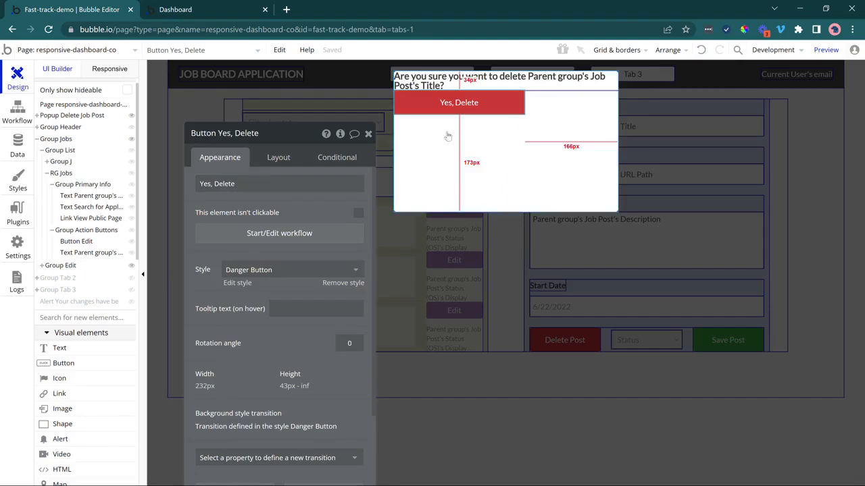
{"action": "left_click", "coordinate": [278, 157]}
{"action": "left_click", "coordinate": [338, 246]}
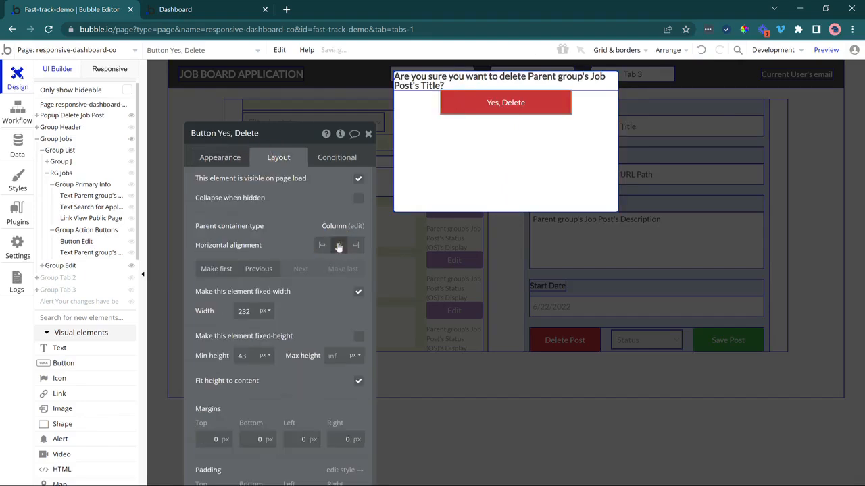
Duplicate the "Yes, Delete" button within the popup and relabel the copy "No, Keep Job".
{"action": "left_click", "coordinate": [461, 109]}
{"action": "left_click", "coordinate": [470, 137]}
{"action": "key", "text": "ctrl+v"}
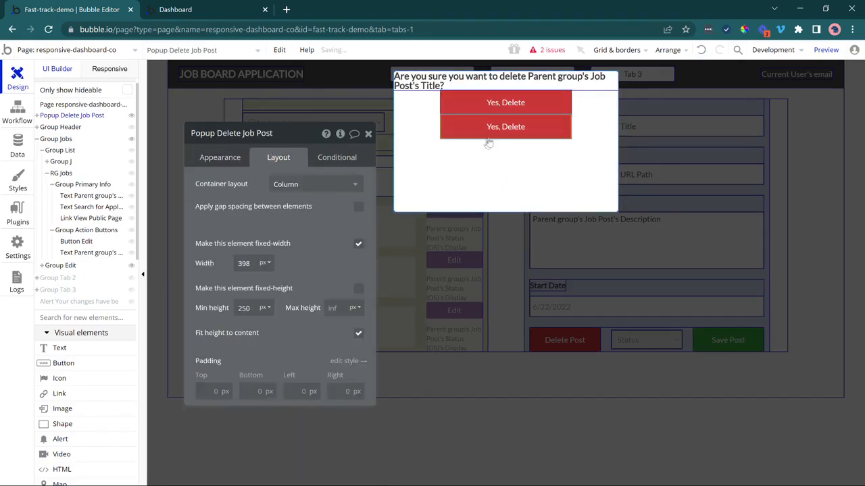
{"action": "left_click", "coordinate": [215, 157]}
{"action": "triple_click", "coordinate": [244, 186]}
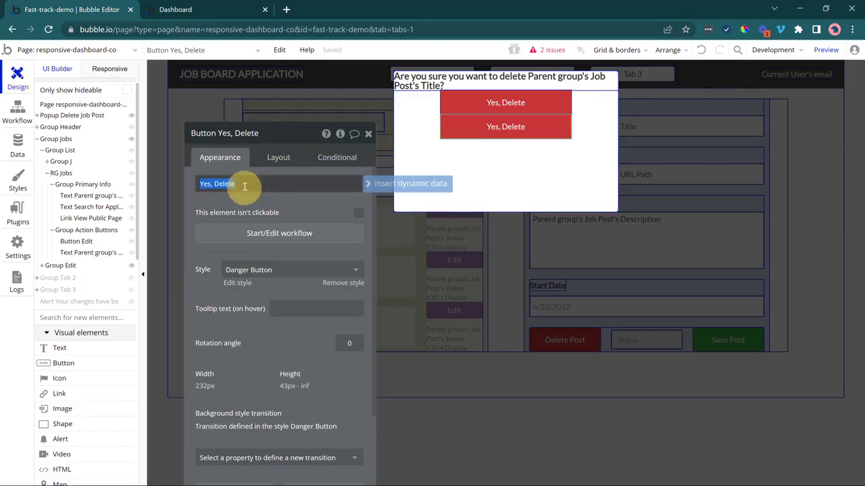
{"action": "type", "text": "No"}
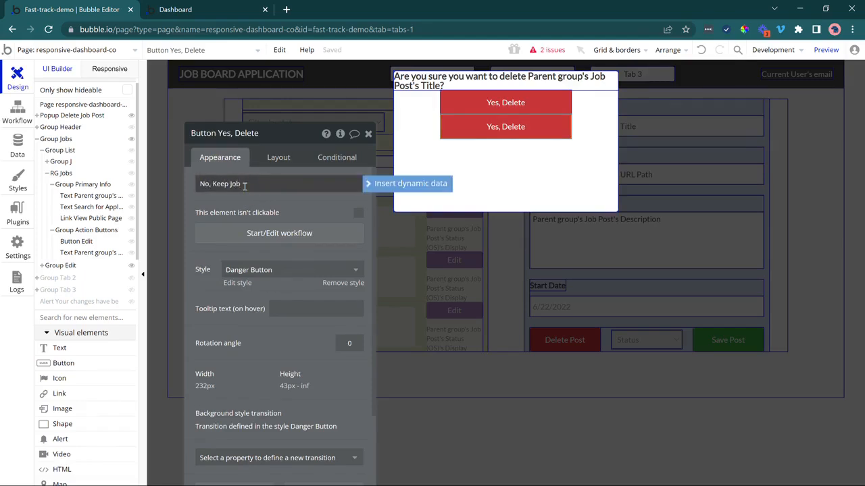
{"action": "type", "text": ", Keep Job"}
{"action": "left_click", "coordinate": [237, 209]}
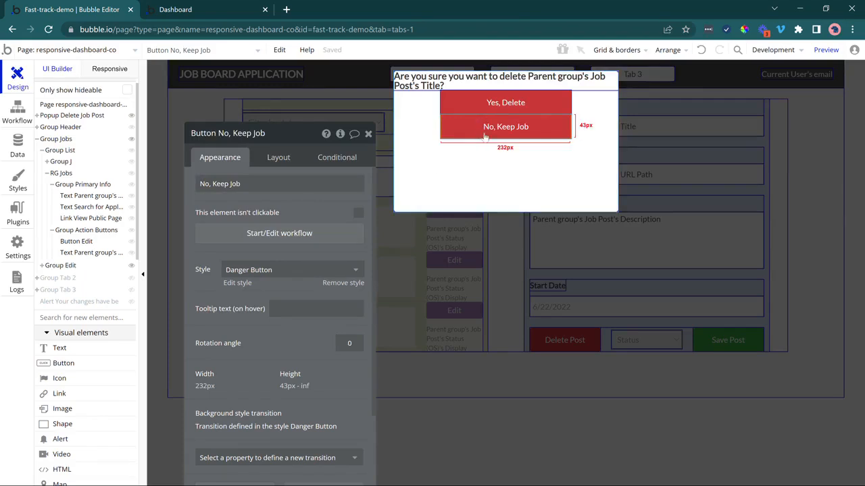
Apply the Inversed Button style to the "No, Keep Job" button.
{"action": "left_click", "coordinate": [291, 274]}
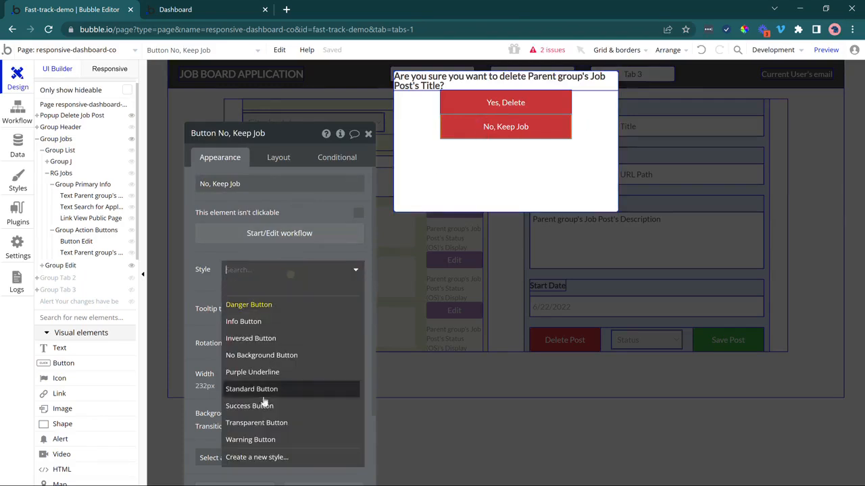
{"action": "left_click", "coordinate": [270, 388]}
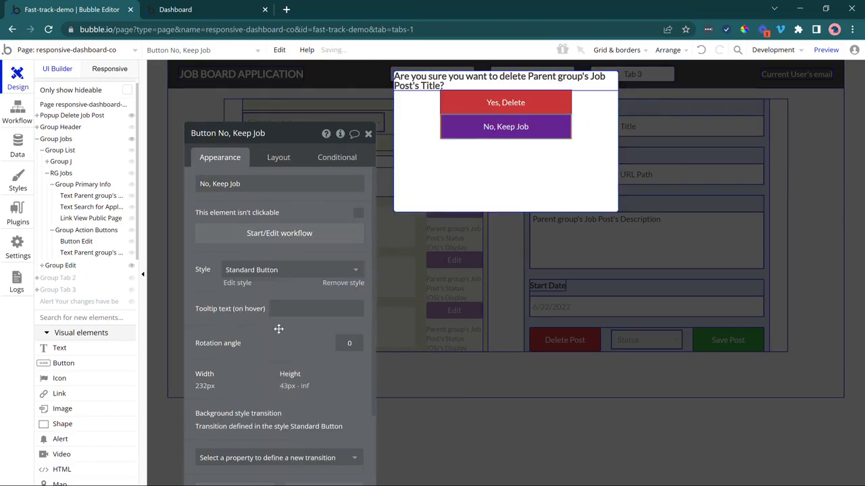
{"action": "left_click", "coordinate": [280, 274]}
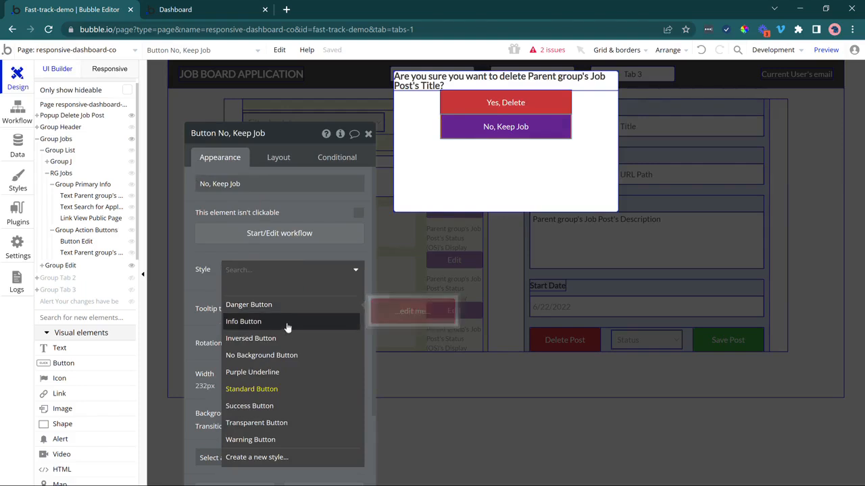
{"action": "left_click", "coordinate": [287, 338]}
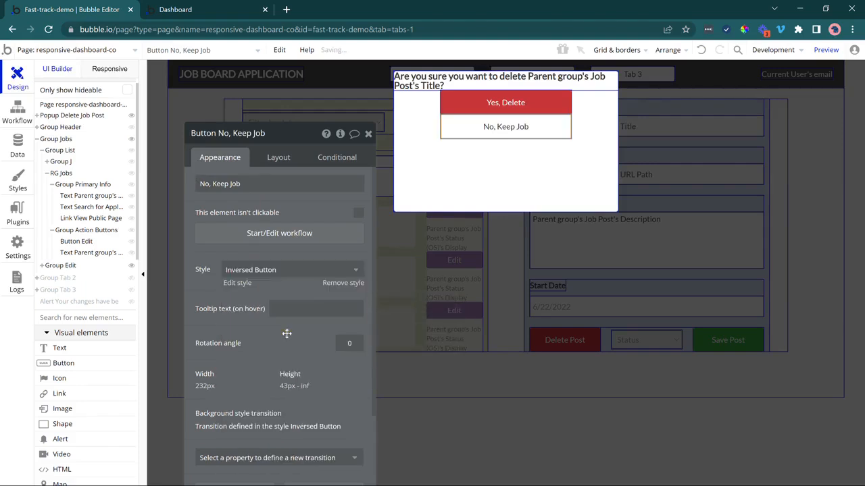
Enable gap spacing between the popup's elements with a row gap of 30 px.
{"action": "left_click", "coordinate": [442, 174]}
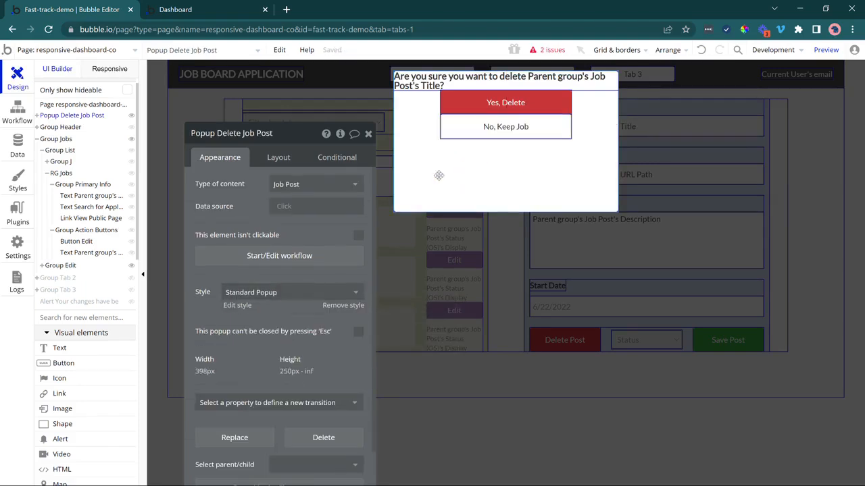
{"action": "left_click", "coordinate": [297, 159]}
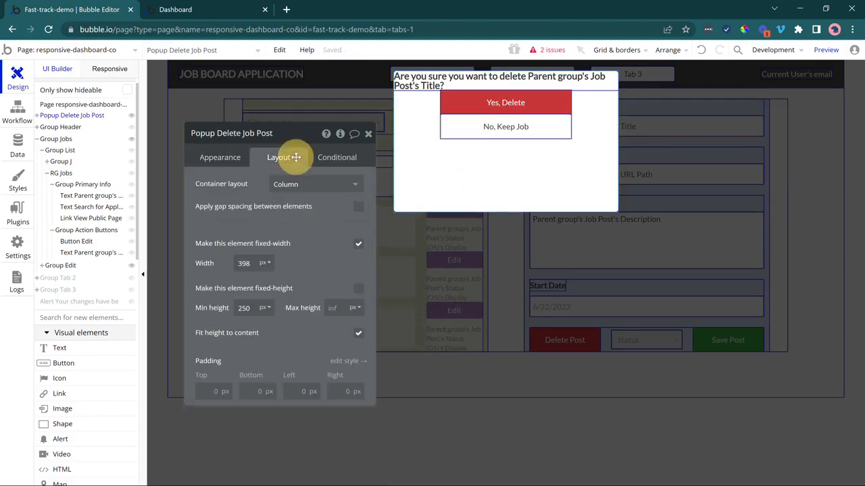
{"action": "left_click", "coordinate": [358, 207]}
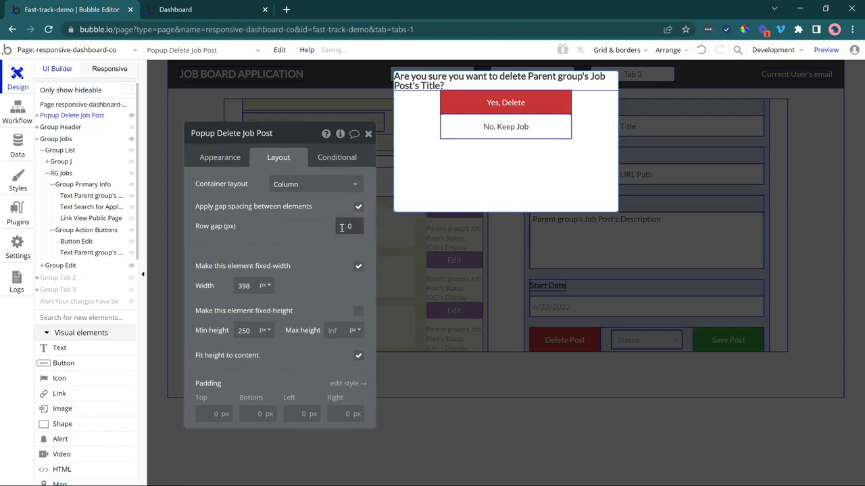
{"action": "left_click", "coordinate": [360, 226]}
{"action": "type", "text": "30"}
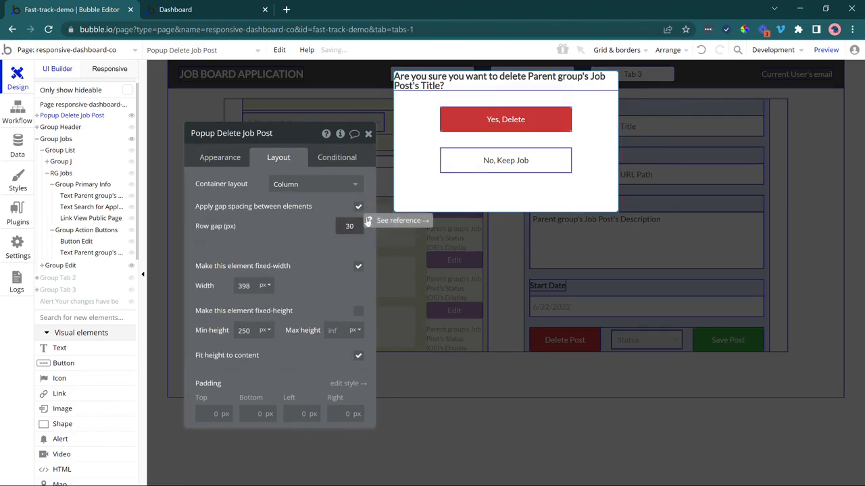
Set the confirmation text's top margin to 20 px.
{"action": "left_click", "coordinate": [479, 82]}
{"action": "left_click", "coordinate": [217, 457]}
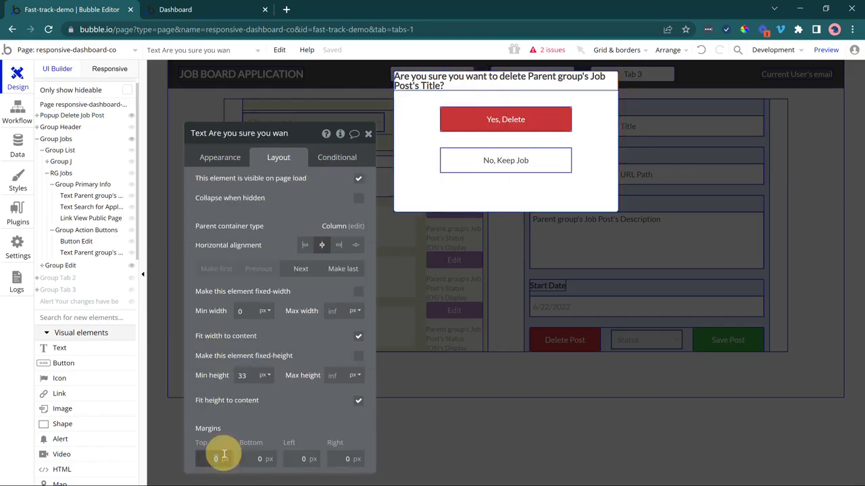
{"action": "type", "text": "20"}
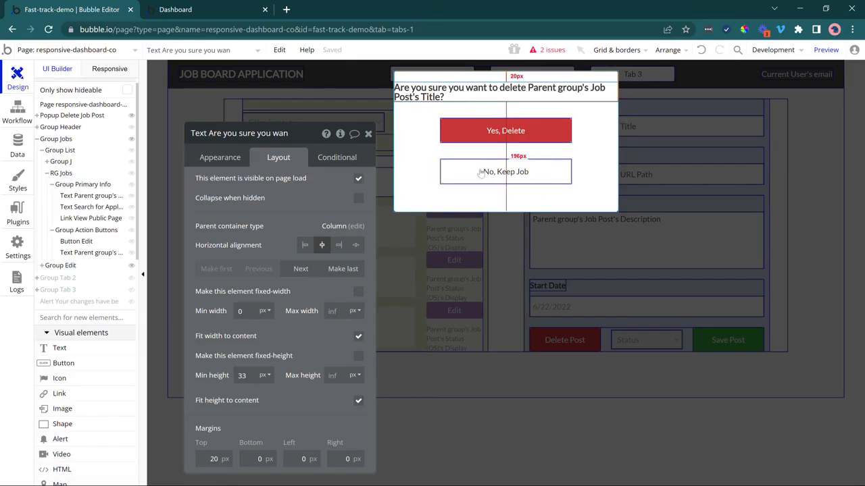
Leave the popup and create a click workflow for the Delete Post button.
{"action": "left_click", "coordinate": [523, 318]}
{"action": "left_click", "coordinate": [555, 343]}
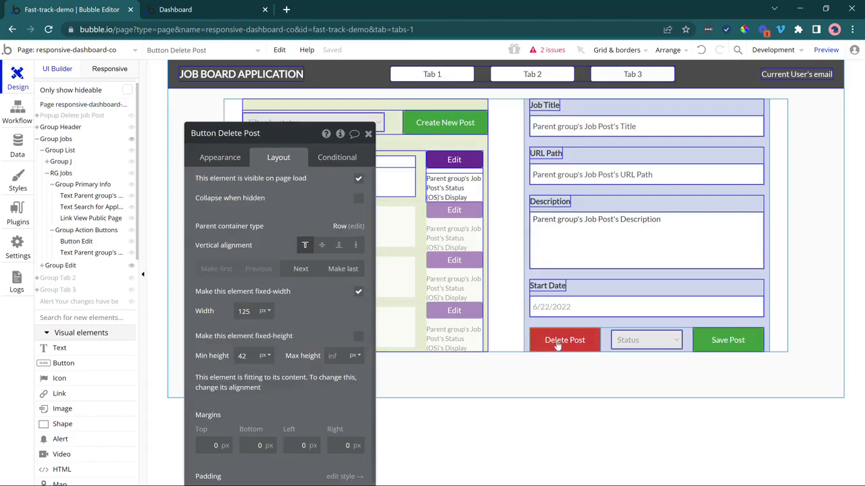
{"action": "left_click", "coordinate": [213, 158]}
{"action": "left_click", "coordinate": [242, 233]}
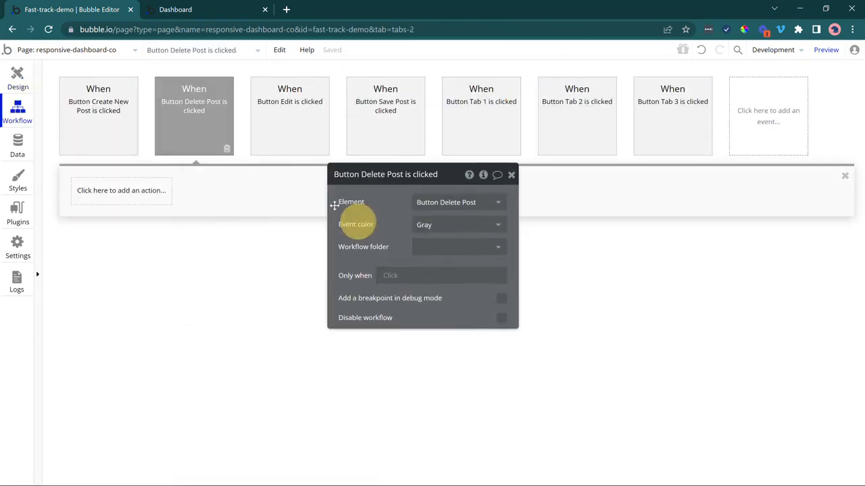
Add a Show action for Popup Delete Job Post to the Delete Post button's workflow.
{"action": "mouse_move", "coordinate": [208, 125]}
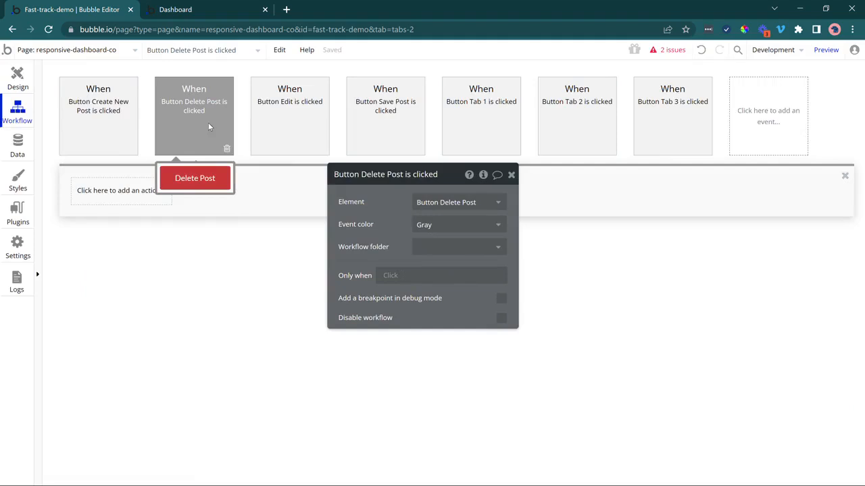
{"action": "left_click", "coordinate": [152, 192]}
{"action": "left_click", "coordinate": [123, 345]}
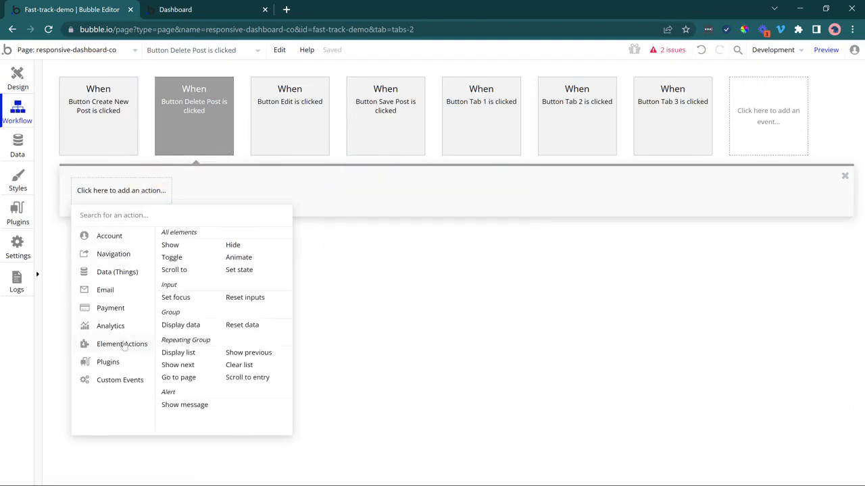
{"action": "left_click", "coordinate": [181, 247]}
{"action": "left_click", "coordinate": [457, 202]}
{"action": "left_click", "coordinate": [452, 219]}
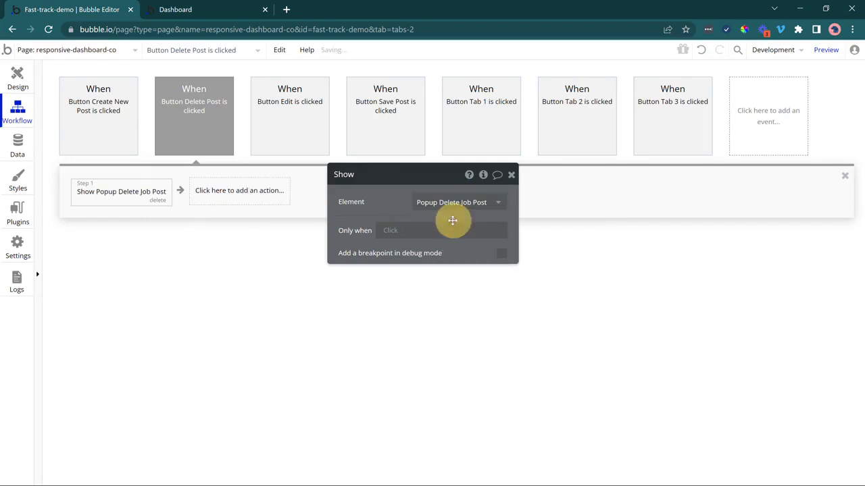
Add a Display data action that shows Parent group's Job Post in Popup Delete Job Post to the Delete Post workflow.
{"action": "left_click", "coordinate": [240, 194]}
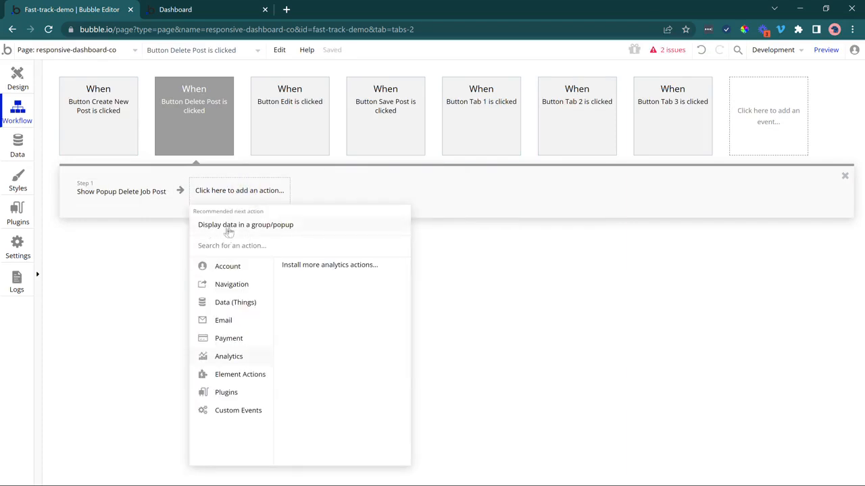
{"action": "mouse_move", "coordinate": [241, 228]}
{"action": "left_click", "coordinate": [257, 232]}
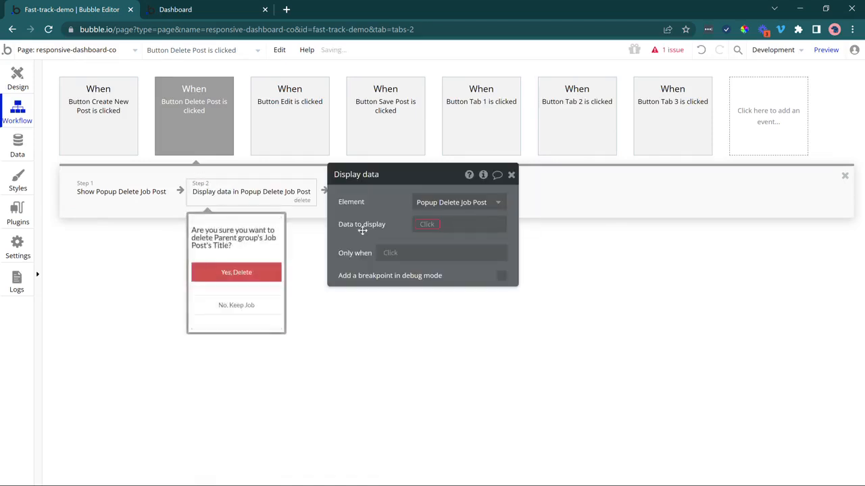
{"action": "left_click", "coordinate": [423, 230]}
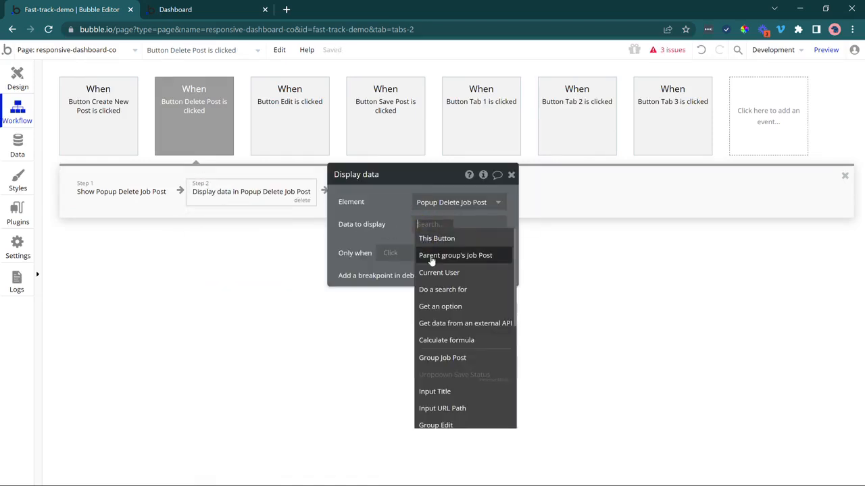
{"action": "left_click", "coordinate": [431, 257]}
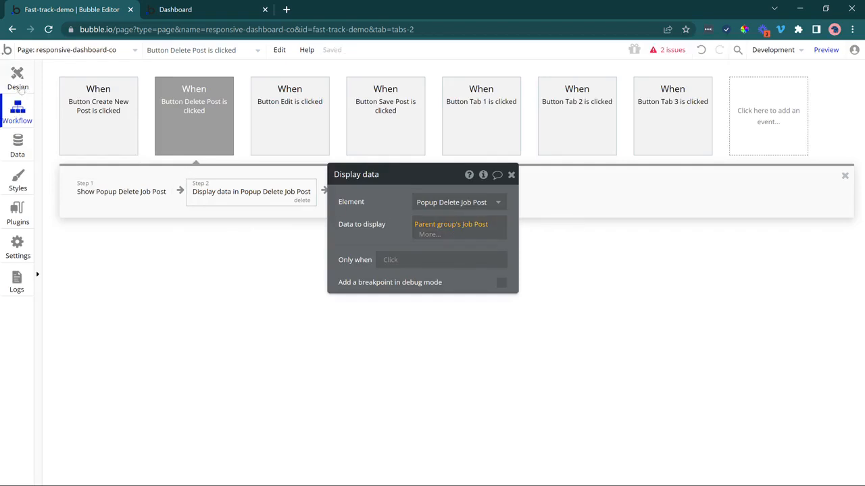
Create a click workflow for the popup's No, Keep Job button that hides Popup Delete Job Post.
{"action": "left_click", "coordinate": [19, 80]}
{"action": "left_click", "coordinate": [44, 115]}
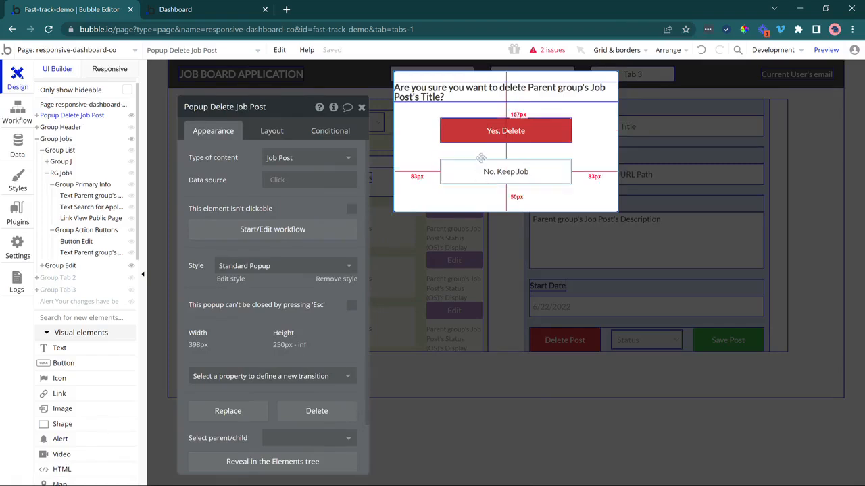
{"action": "left_click", "coordinate": [512, 181]}
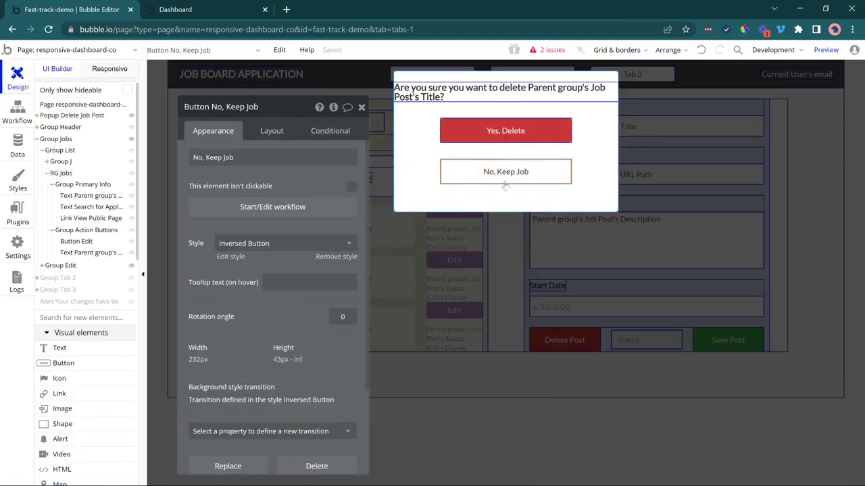
{"action": "left_click", "coordinate": [253, 207]}
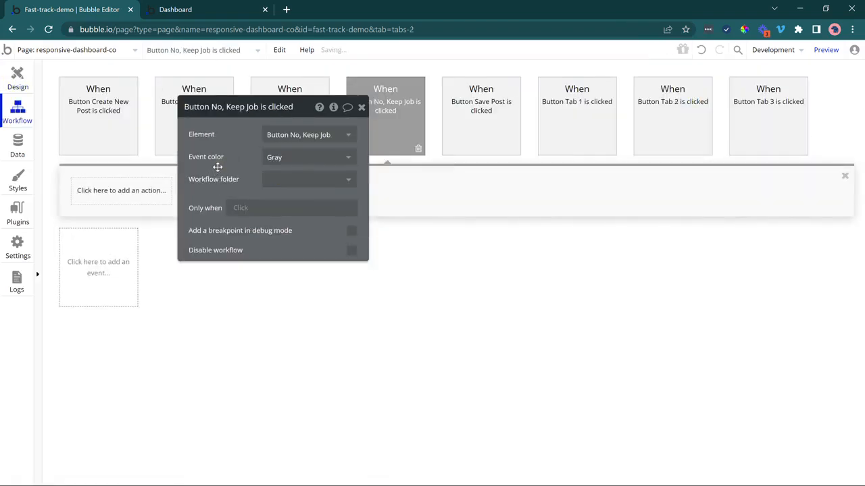
{"action": "left_click", "coordinate": [154, 194]}
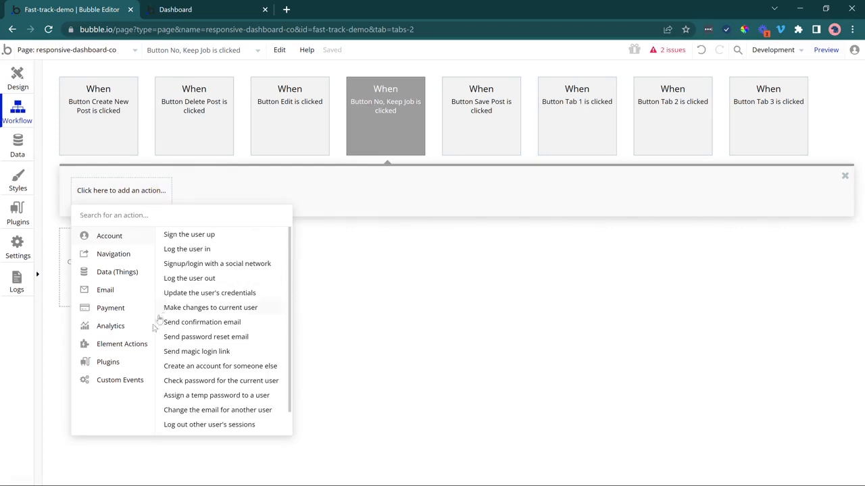
{"action": "mouse_move", "coordinate": [144, 346]}
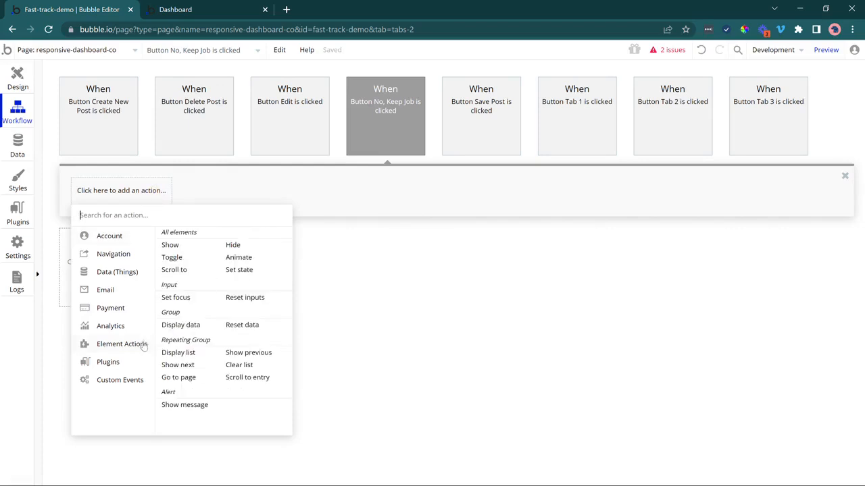
{"action": "left_click", "coordinate": [262, 251]}
{"action": "left_click", "coordinate": [421, 171]}
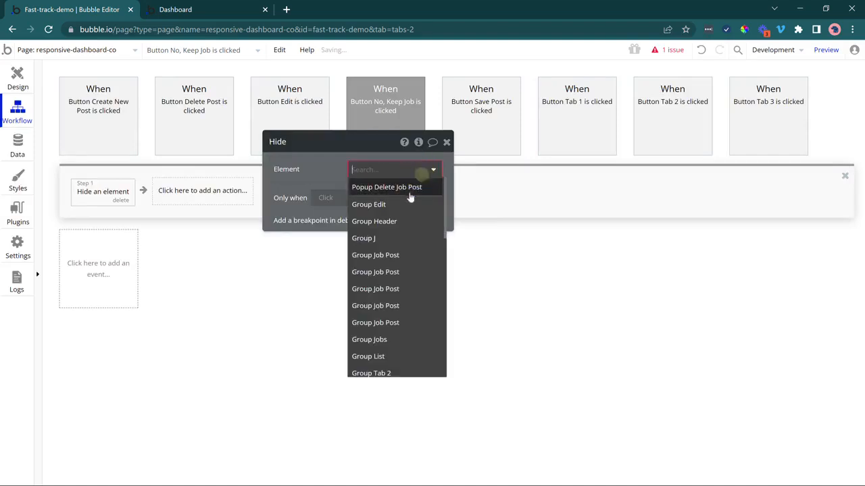
{"action": "left_click", "coordinate": [381, 187]}
Create a click workflow for the popup's Yes, Delete button that deletes Parent group's Job Post.
{"action": "left_click", "coordinate": [18, 77]}
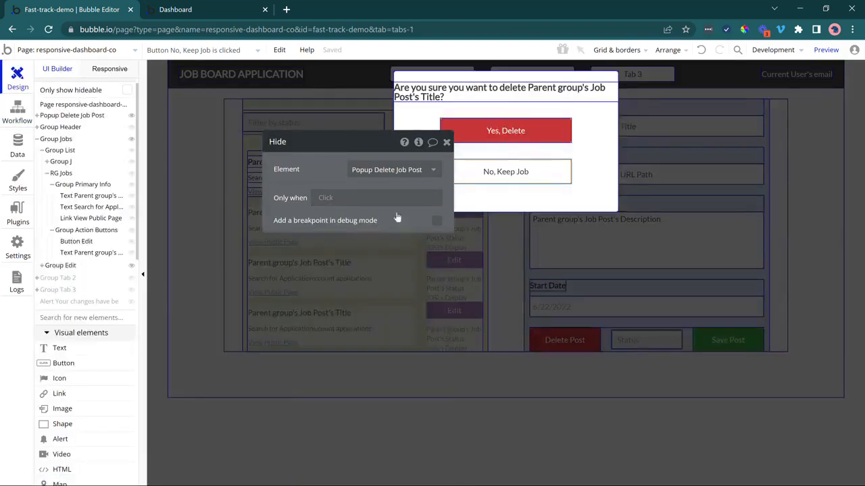
{"action": "left_click", "coordinate": [494, 138]}
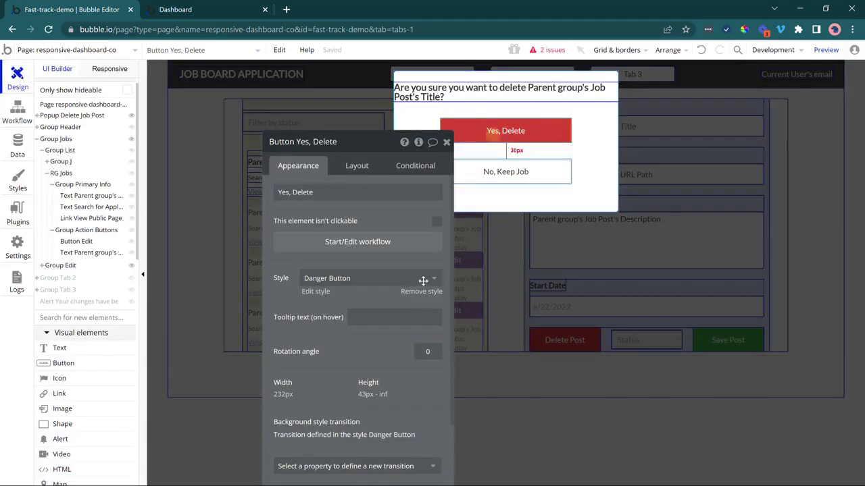
{"action": "left_click", "coordinate": [356, 241]}
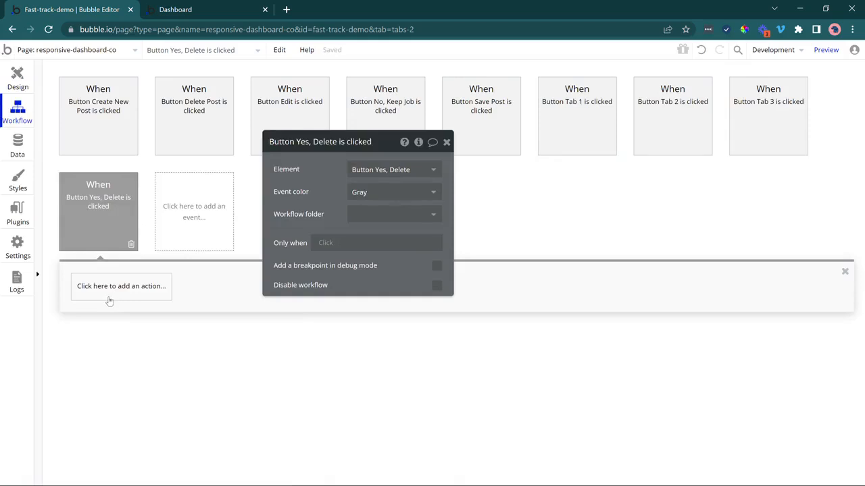
{"action": "left_click", "coordinate": [110, 297]}
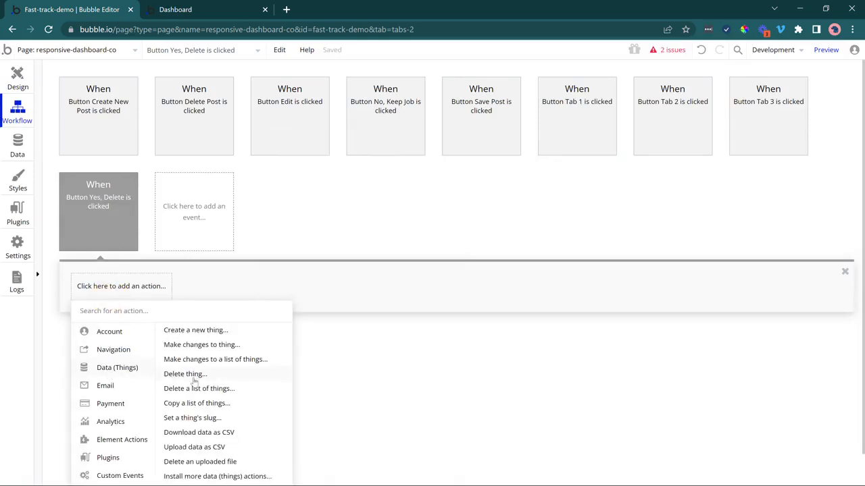
{"action": "left_click", "coordinate": [194, 376]}
{"action": "left_click", "coordinate": [354, 174]}
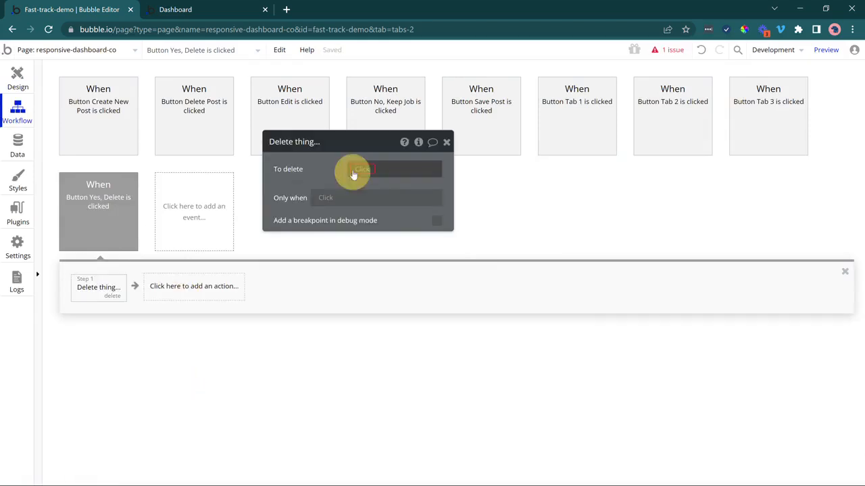
{"action": "left_click", "coordinate": [367, 184]}
Add a Hide action for Popup Delete Job Post to the Yes, Delete workflow.
{"action": "left_click", "coordinate": [230, 286]}
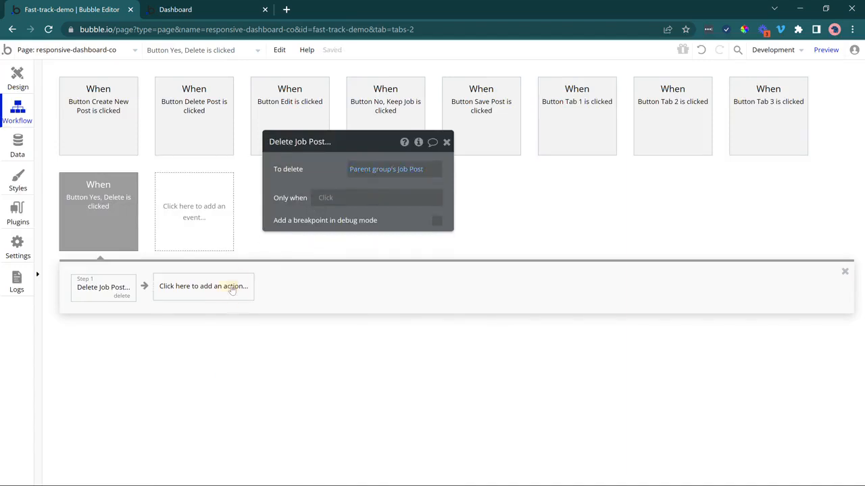
{"action": "mouse_move", "coordinate": [223, 446]}
{"action": "left_click", "coordinate": [338, 341]}
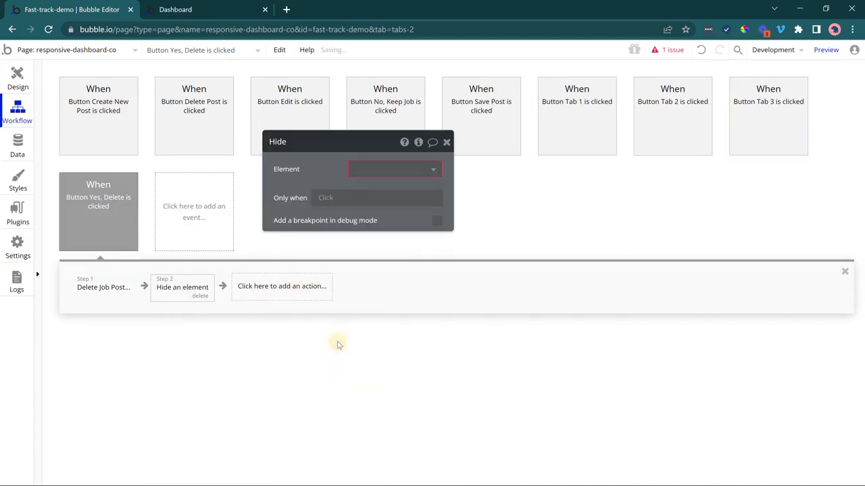
{"action": "left_click", "coordinate": [353, 170]}
{"action": "left_click", "coordinate": [358, 186]}
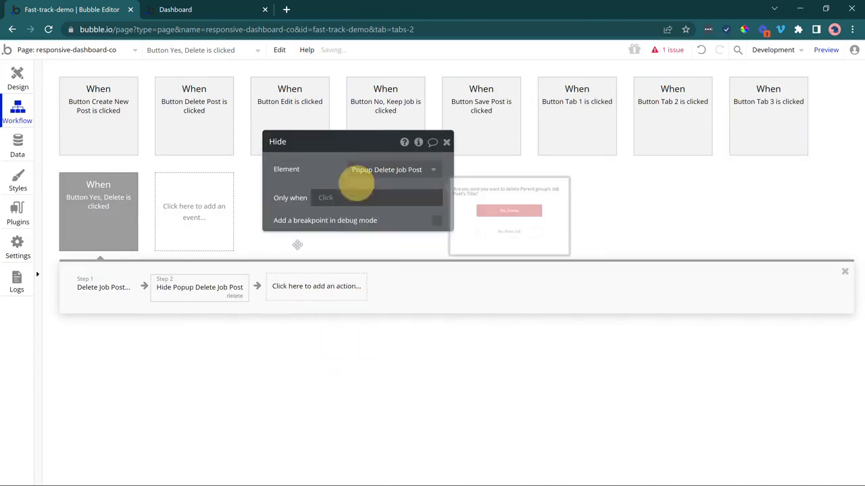
Add a Show message action to the Yes, Delete workflow with the alert message changed to "Your post was deleted".
{"action": "left_click", "coordinate": [297, 286]}
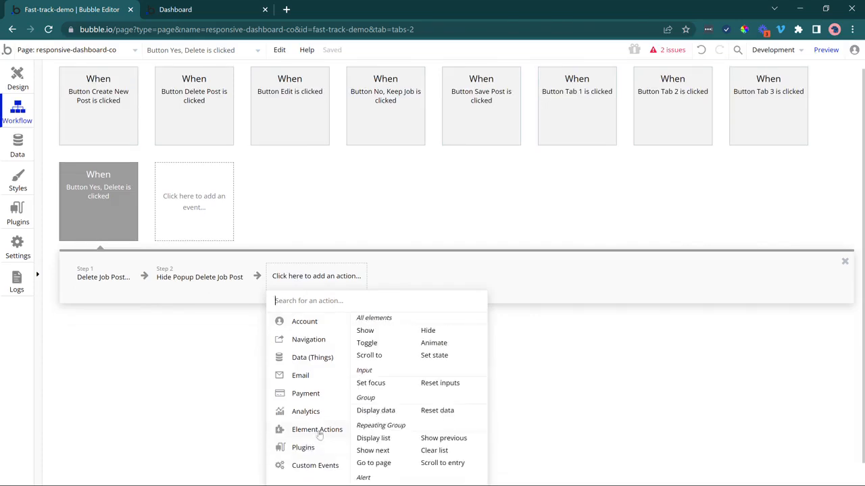
{"action": "mouse_move", "coordinate": [336, 395]}
{"action": "left_click", "coordinate": [379, 449]}
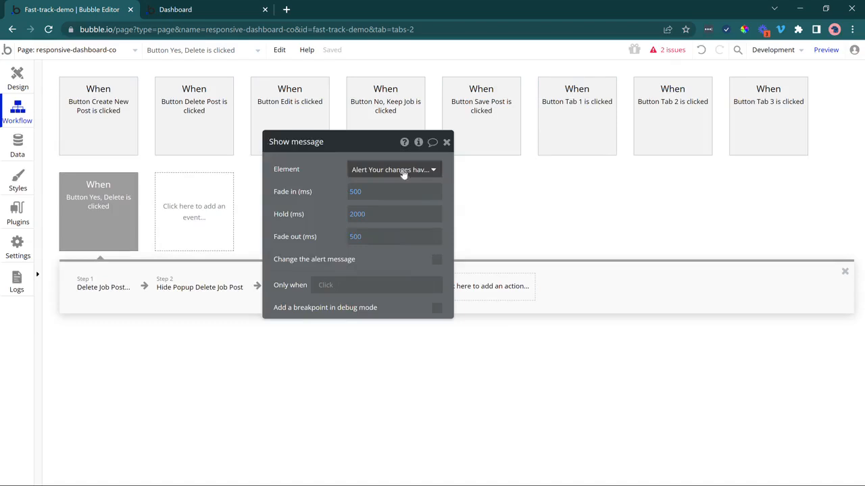
{"action": "left_click", "coordinate": [435, 260]}
{"action": "left_click", "coordinate": [373, 296]}
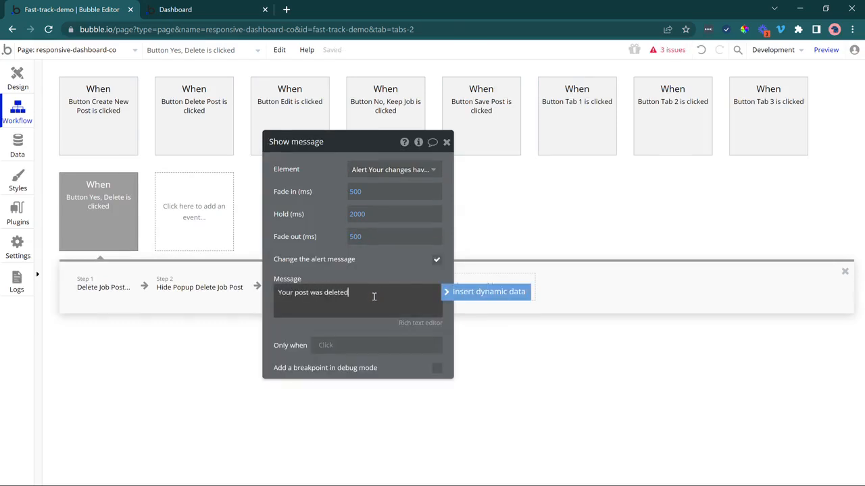
Switch to the Dashboard preview, refresh it and open the Chemistry Professor post for editing.
{"action": "left_click", "coordinate": [169, 4]}
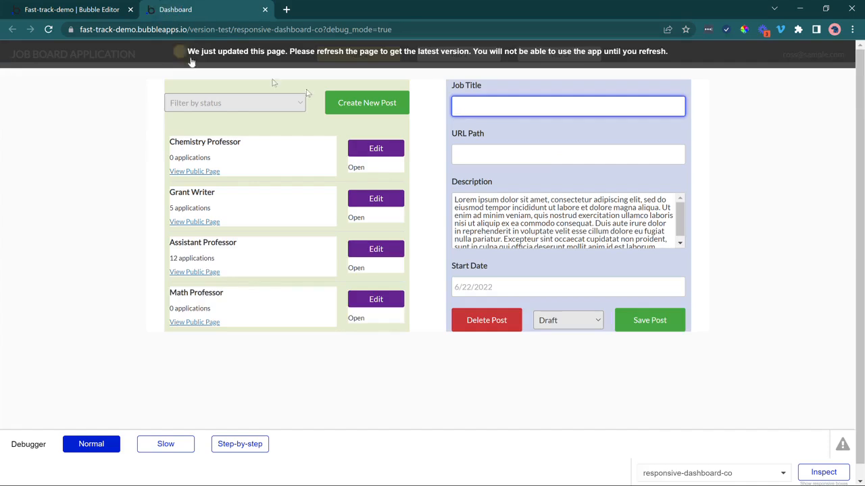
{"action": "left_click", "coordinate": [181, 53]}
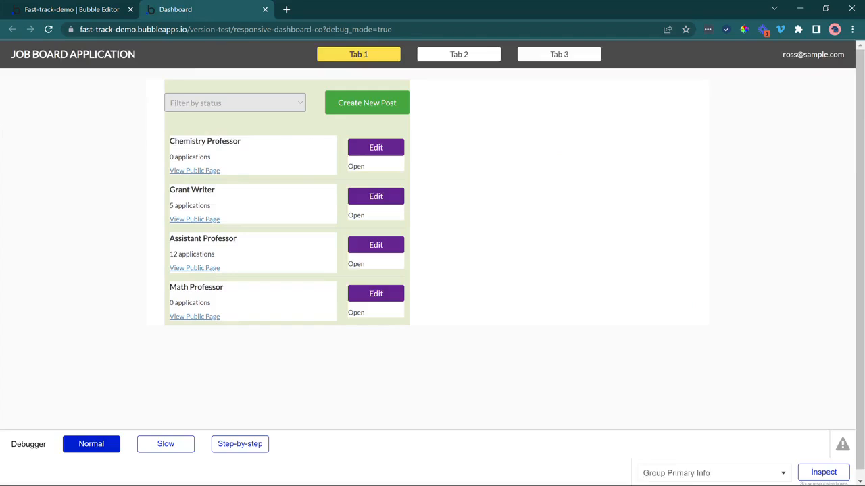
{"action": "left_click", "coordinate": [363, 150]}
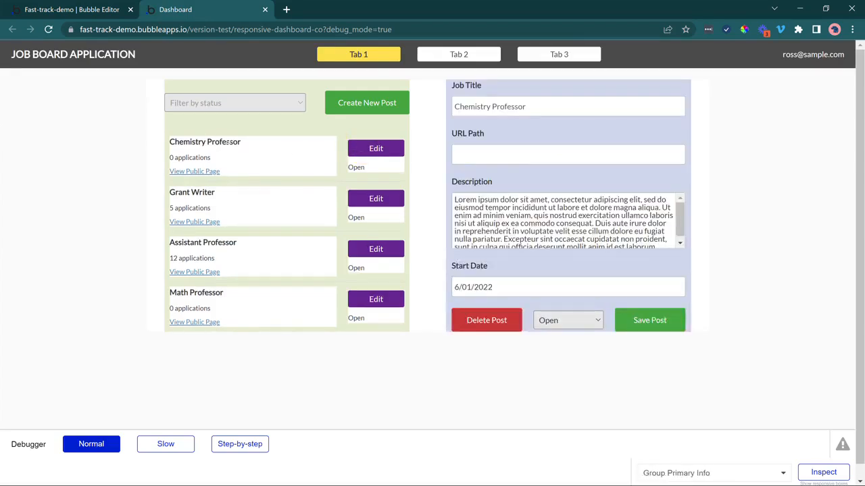
Test the delete popup on the Chemistry Professor post, first keeping the job and then confirming its deletion.
{"action": "left_click", "coordinate": [467, 324]}
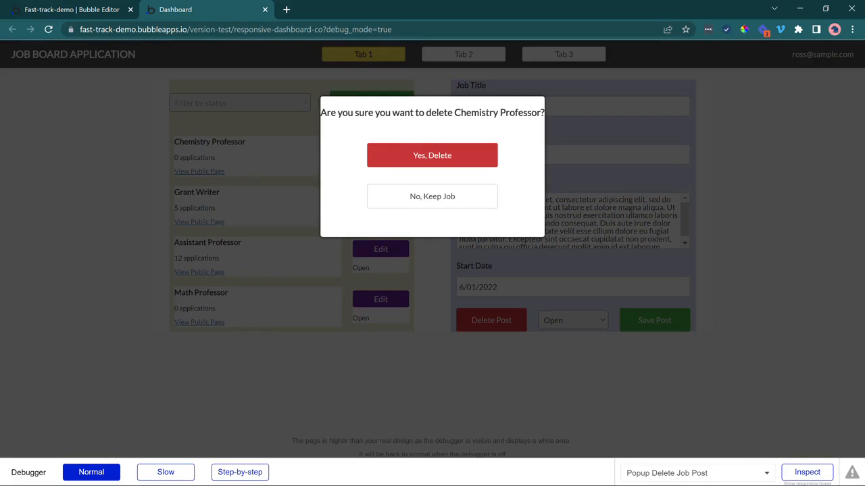
{"action": "left_click", "coordinate": [418, 206]}
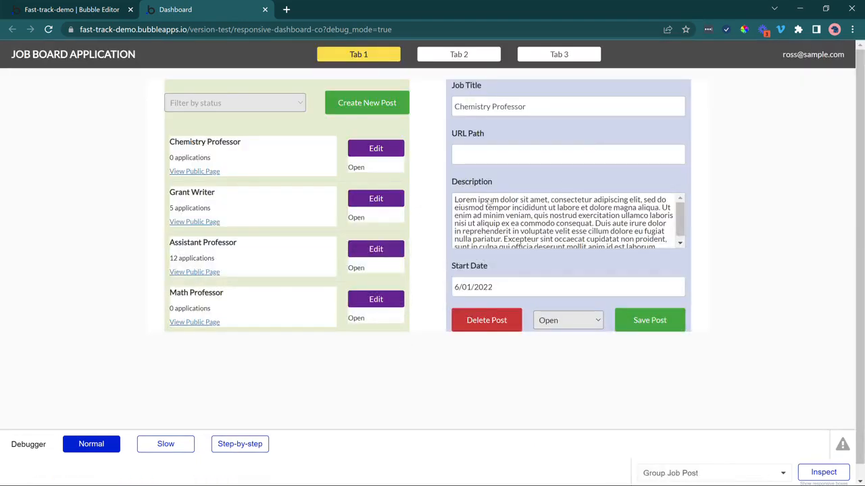
{"action": "left_click", "coordinate": [493, 322]}
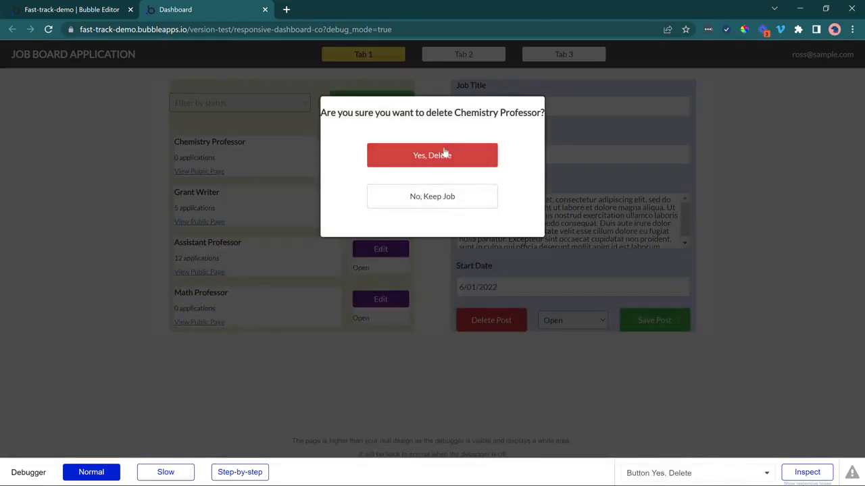
{"action": "left_click", "coordinate": [446, 156]}
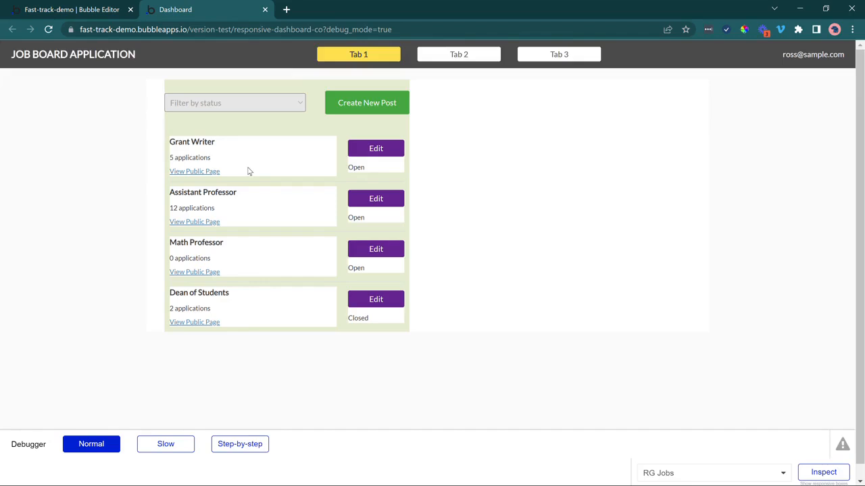
Return to the page design in the Bubble editor and set Group List's background style to None.
{"action": "left_click", "coordinate": [119, 6]}
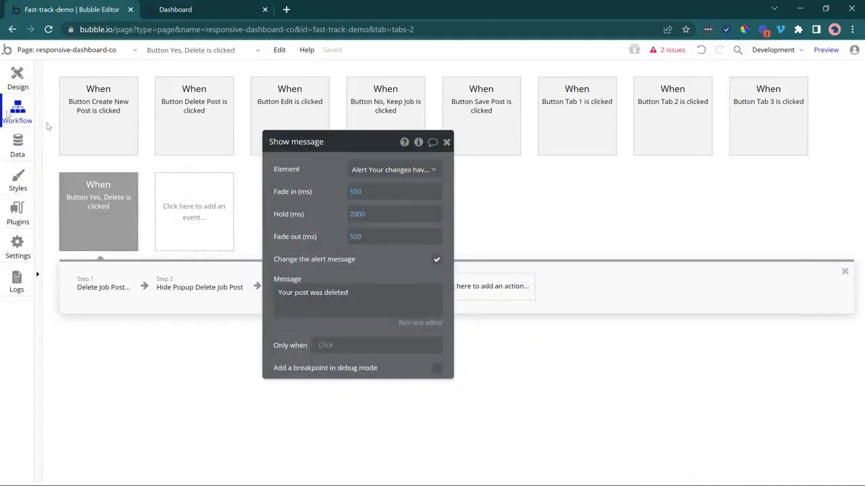
{"action": "left_click", "coordinate": [17, 79]}
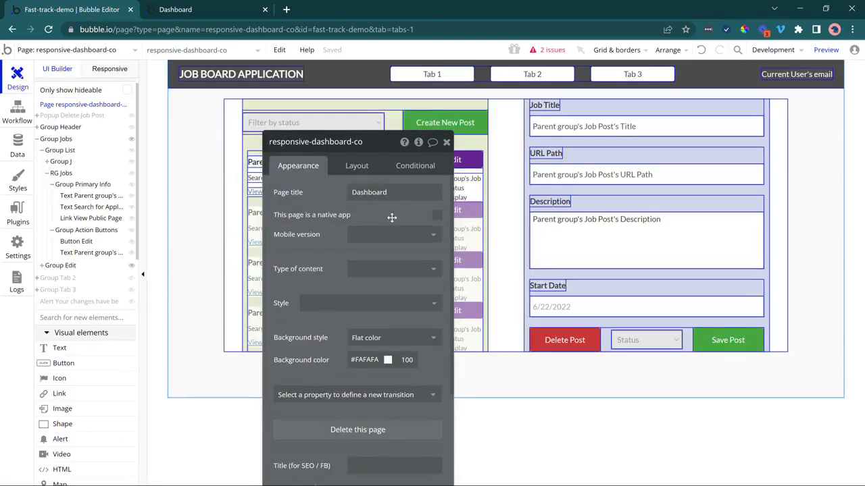
{"action": "left_click_drag", "start_coordinate": [392, 218], "coordinate": [201, 178]}
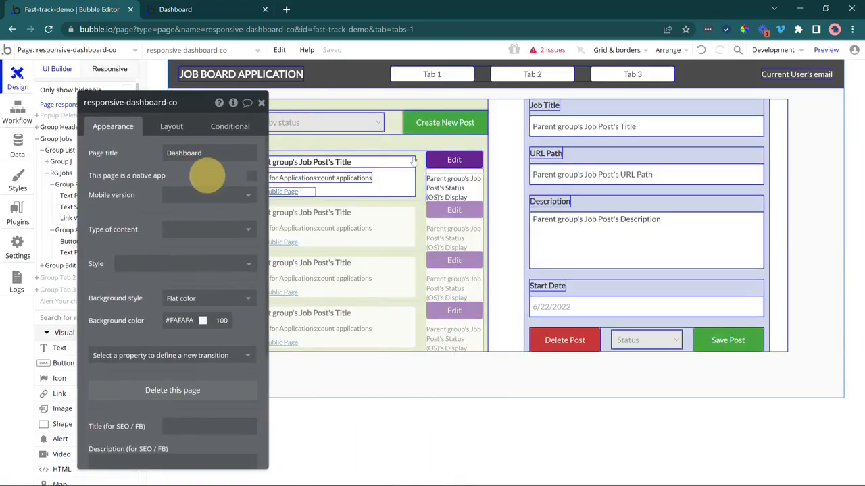
{"action": "left_click", "coordinate": [453, 139]}
{"action": "left_click", "coordinate": [200, 295]}
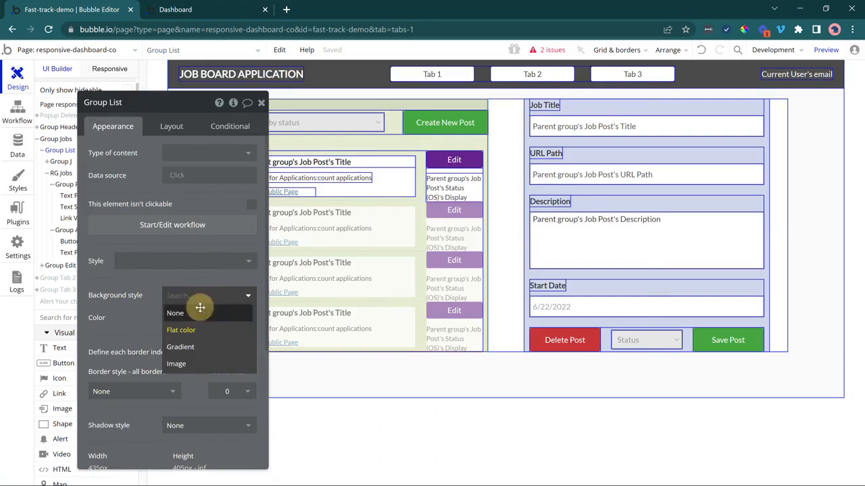
{"action": "left_click", "coordinate": [198, 308]}
Set Group Edit's background style to None and move its property editor clear of the job list.
{"action": "left_click", "coordinate": [527, 277]}
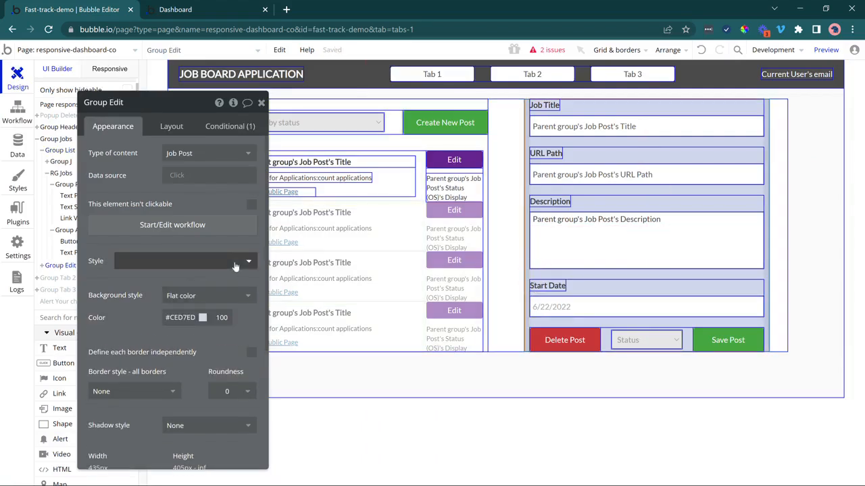
{"action": "left_click", "coordinate": [218, 294]}
{"action": "left_click", "coordinate": [209, 309]}
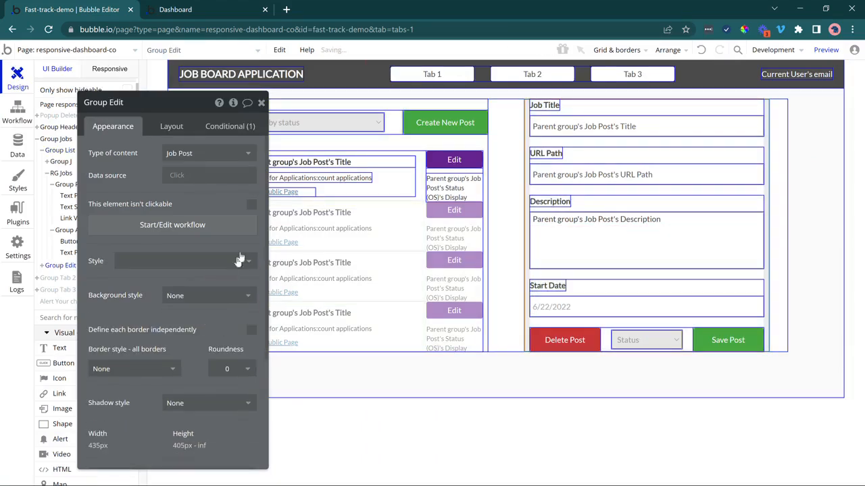
{"action": "left_click_drag", "start_coordinate": [225, 206], "coordinate": [170, 202]}
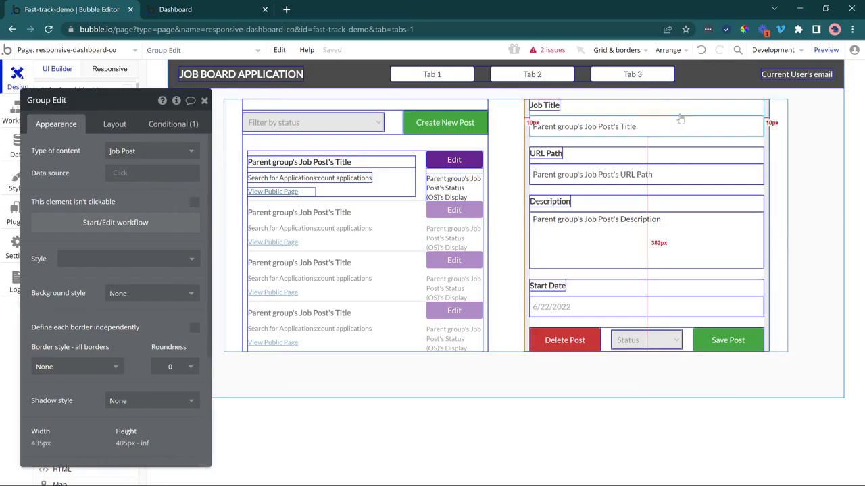
Turn off the element borders display in the editor and clear the Group Edit selection by selecting the page.
{"action": "left_click", "coordinate": [643, 50]}
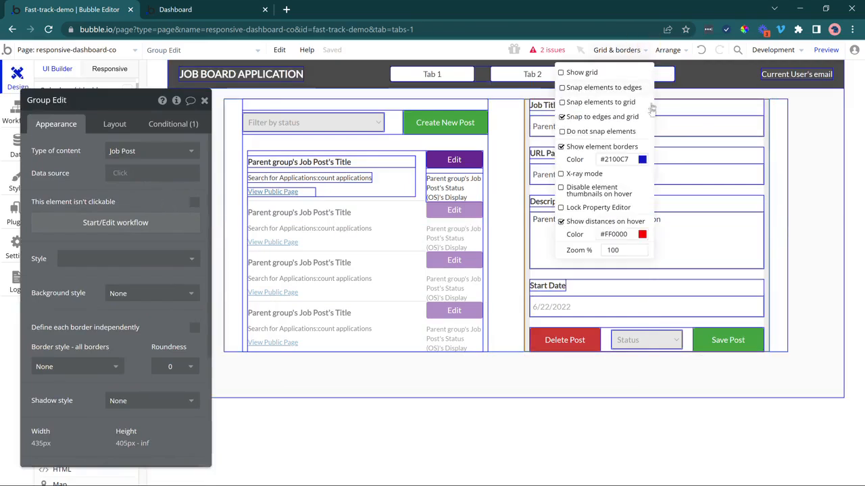
{"action": "left_click", "coordinate": [612, 147]}
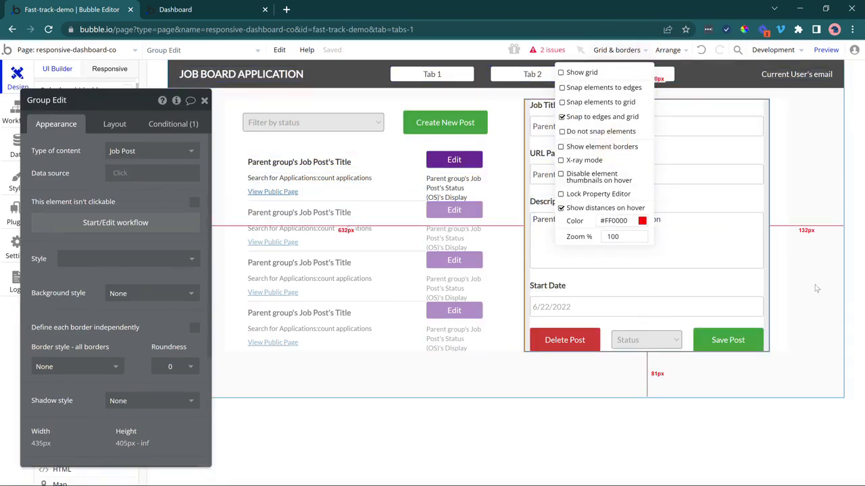
{"action": "left_click", "coordinate": [746, 389]}
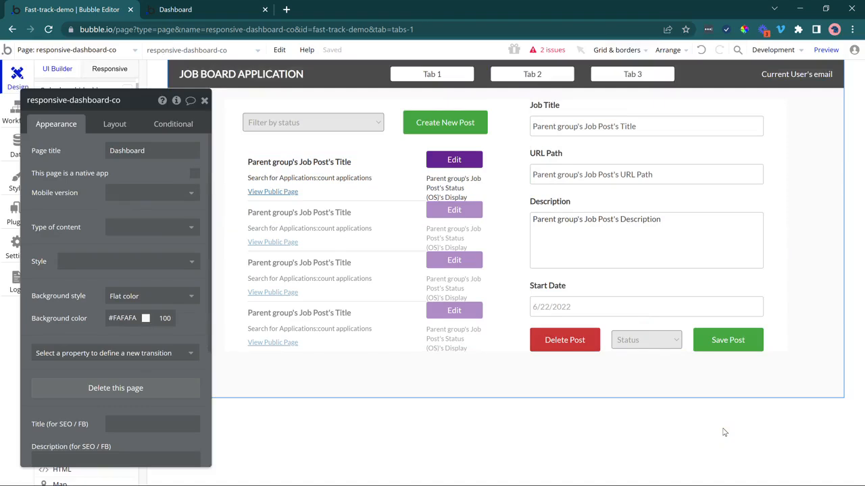
Switch to the Dashboard preview and open the Assistant Professor post for editing to check the new backgrounds.
{"action": "key", "text": "alt+p"}
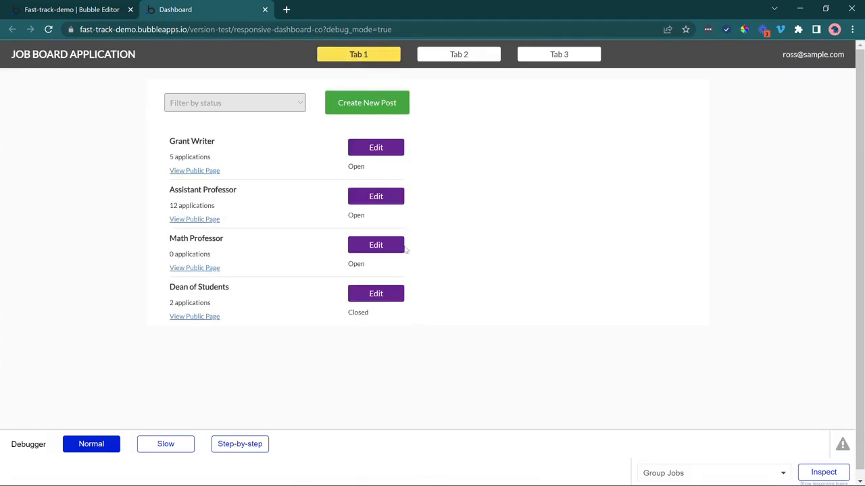
{"action": "left_click", "coordinate": [392, 197]}
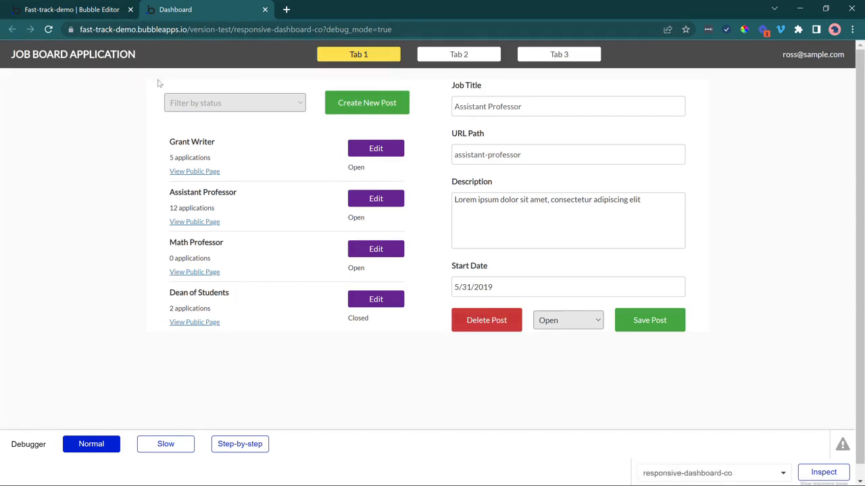
Return to the Bubble editor and set Group Jobs' bottom and top padding to 30 px each.
{"action": "left_click", "coordinate": [80, 10]}
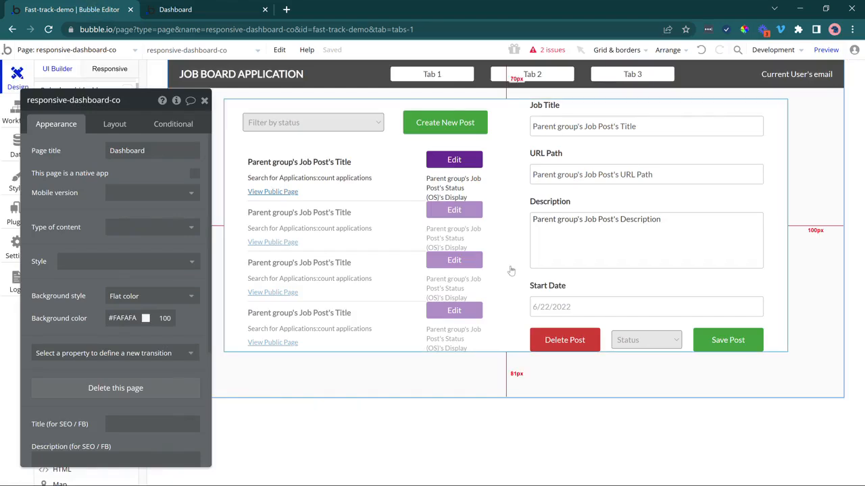
{"action": "left_click", "coordinate": [511, 271]}
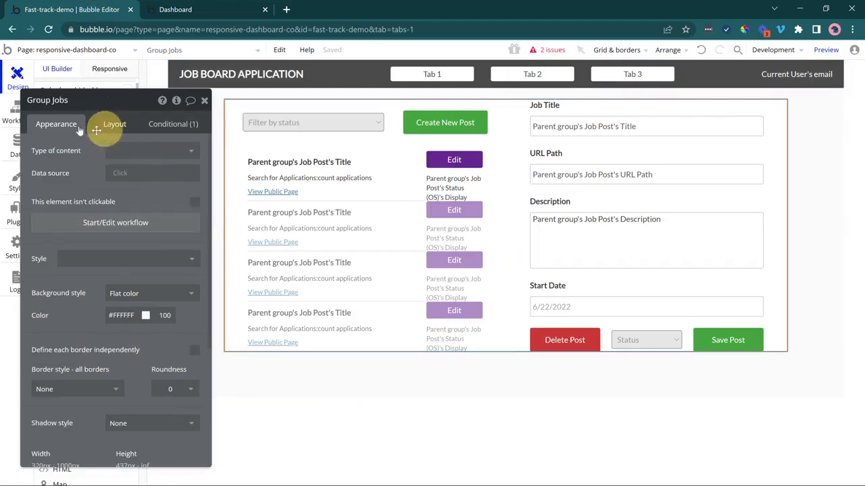
{"action": "left_click", "coordinate": [106, 128]}
{"action": "left_click_drag", "start_coordinate": [70, 208], "coordinate": [105, 166]}
{"action": "scroll", "coordinate": [110, 277], "scroll_direction": "down", "scroll_amount": 3}
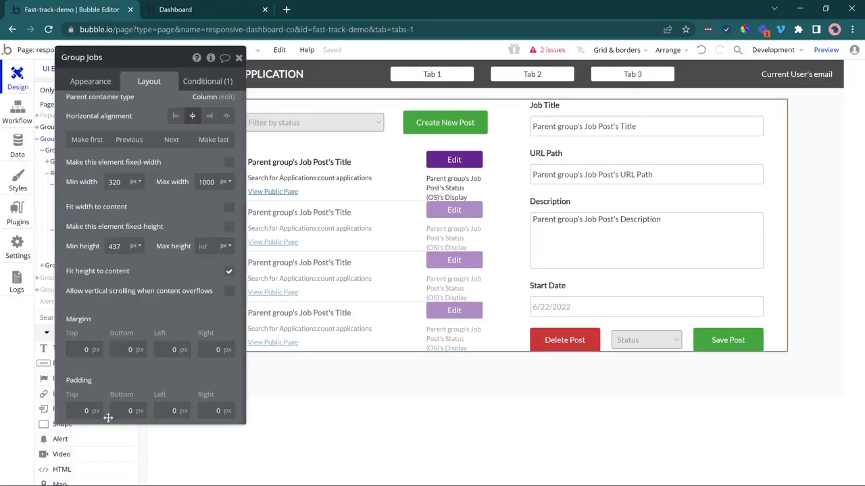
{"action": "left_click", "coordinate": [132, 410]}
{"action": "type", "text": "3"}
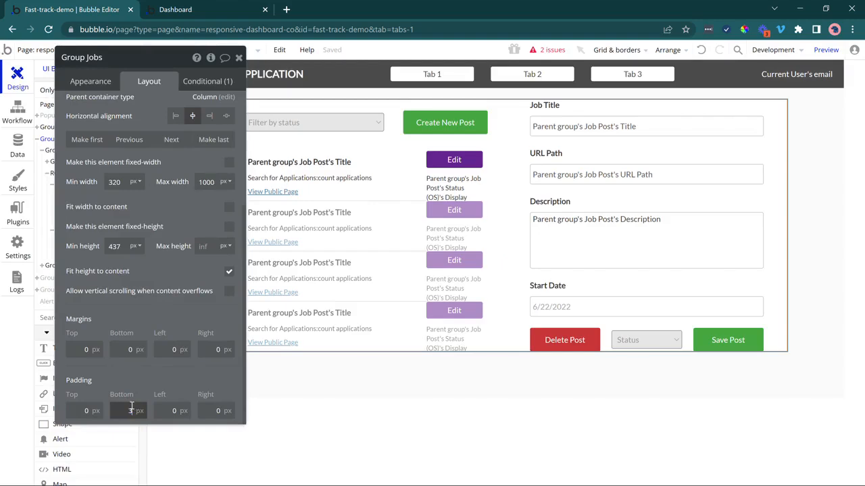
{"action": "type", "text": "0"}
{"action": "left_click", "coordinate": [84, 411]}
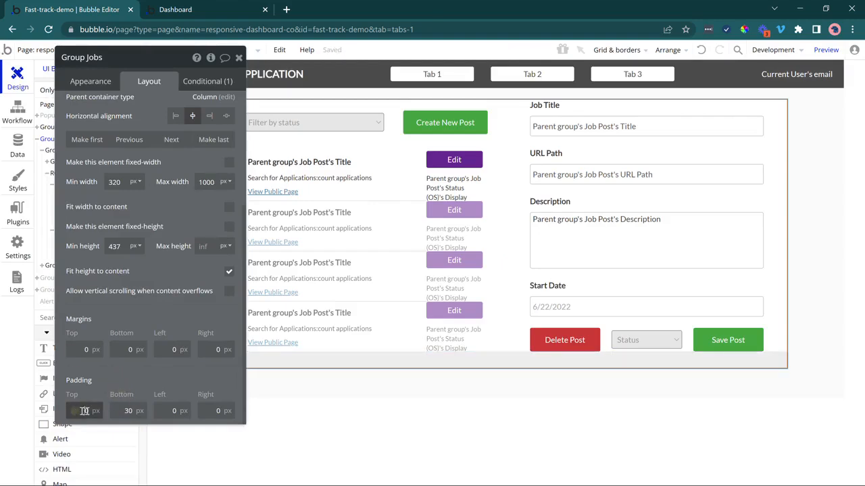
{"action": "type", "text": "30"}
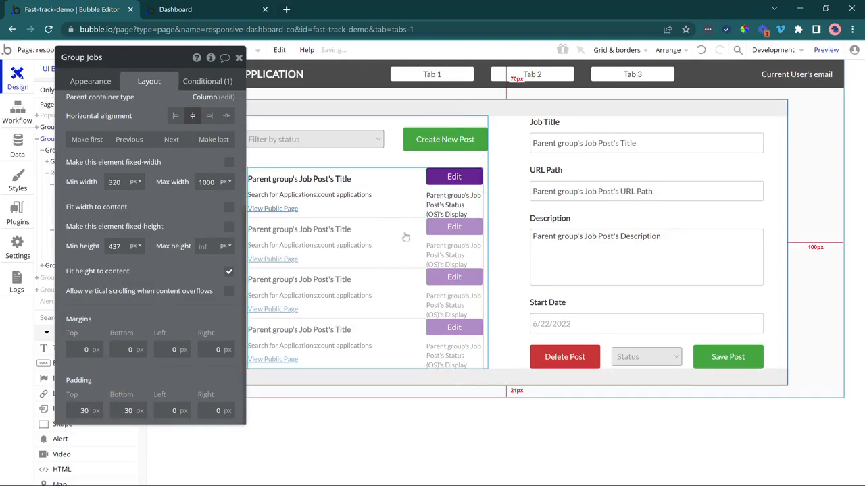
Switch to the Dashboard preview and open the Grant Writer post for editing to check the padding.
{"action": "left_click", "coordinate": [230, 9]}
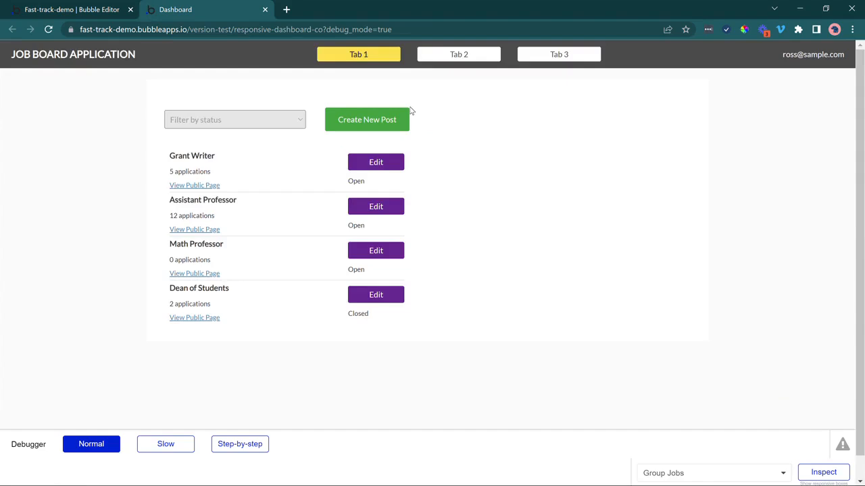
{"action": "left_click", "coordinate": [392, 162]}
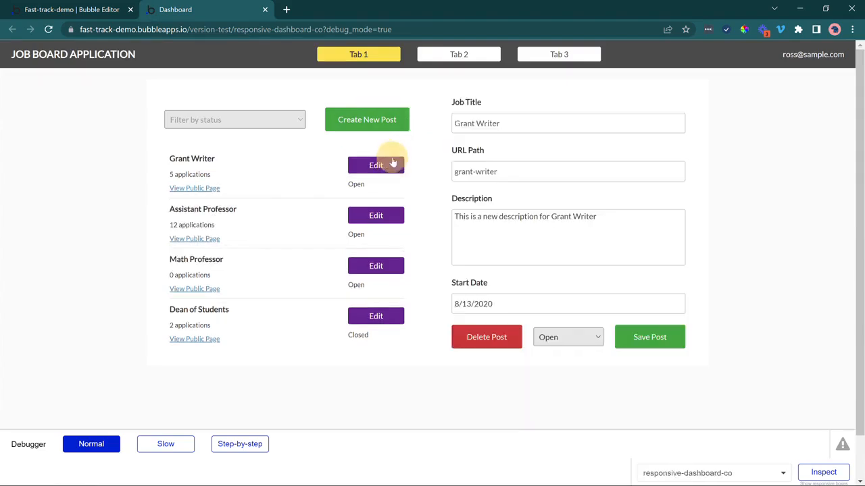